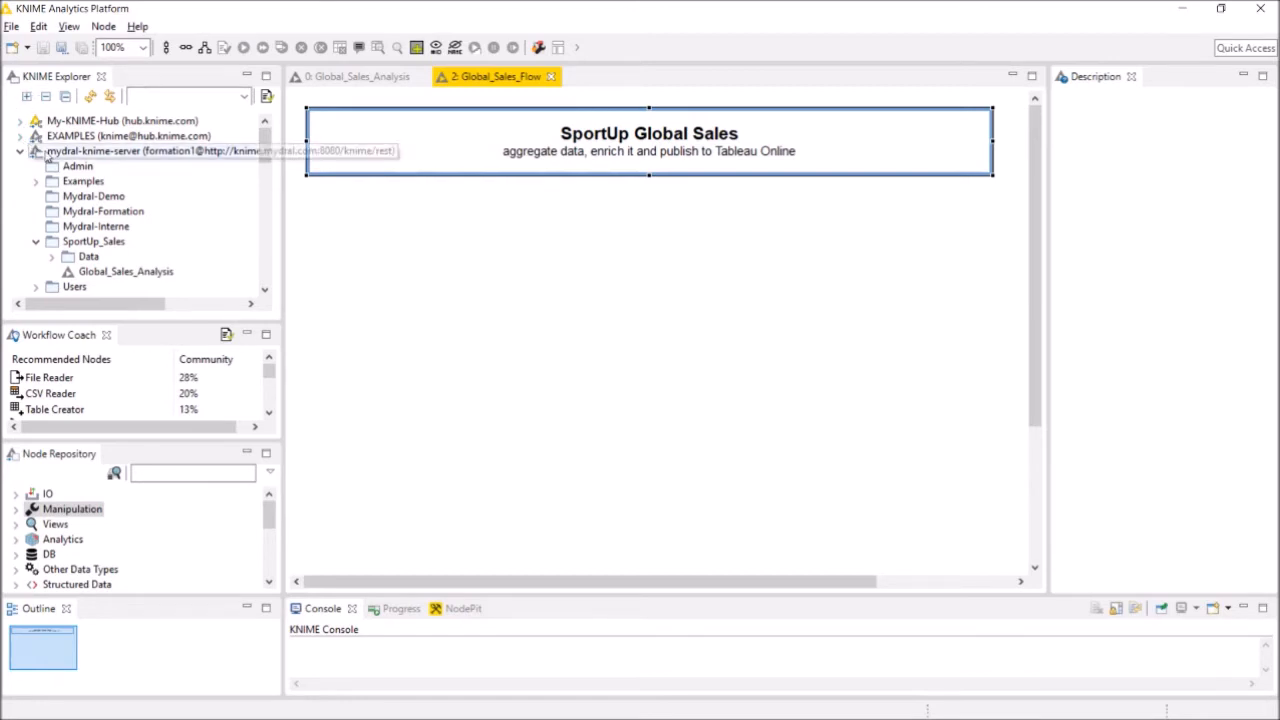
# Expand the Data folder under SportUp_Sales in the local workspace to see its source files
pyautogui.moveTo(266, 136); pyautogui.dragTo(267, 180)
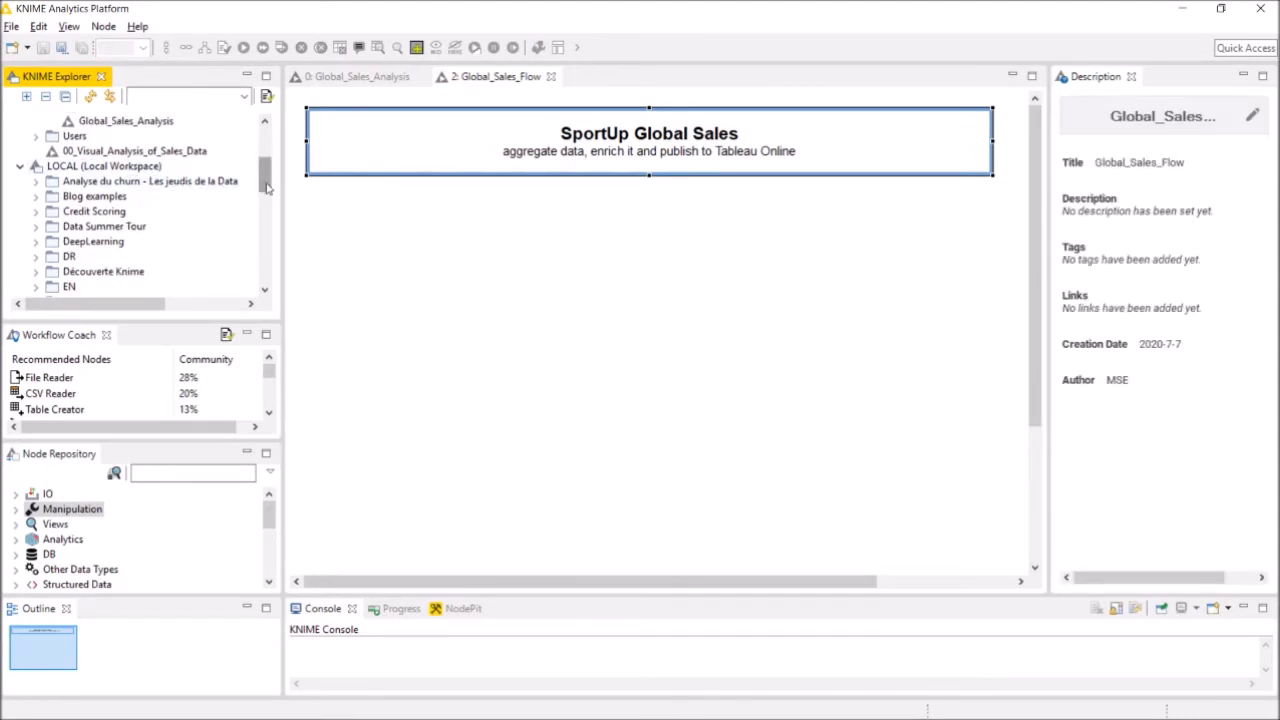
pyautogui.moveTo(266, 188); pyautogui.dragTo(266, 276)
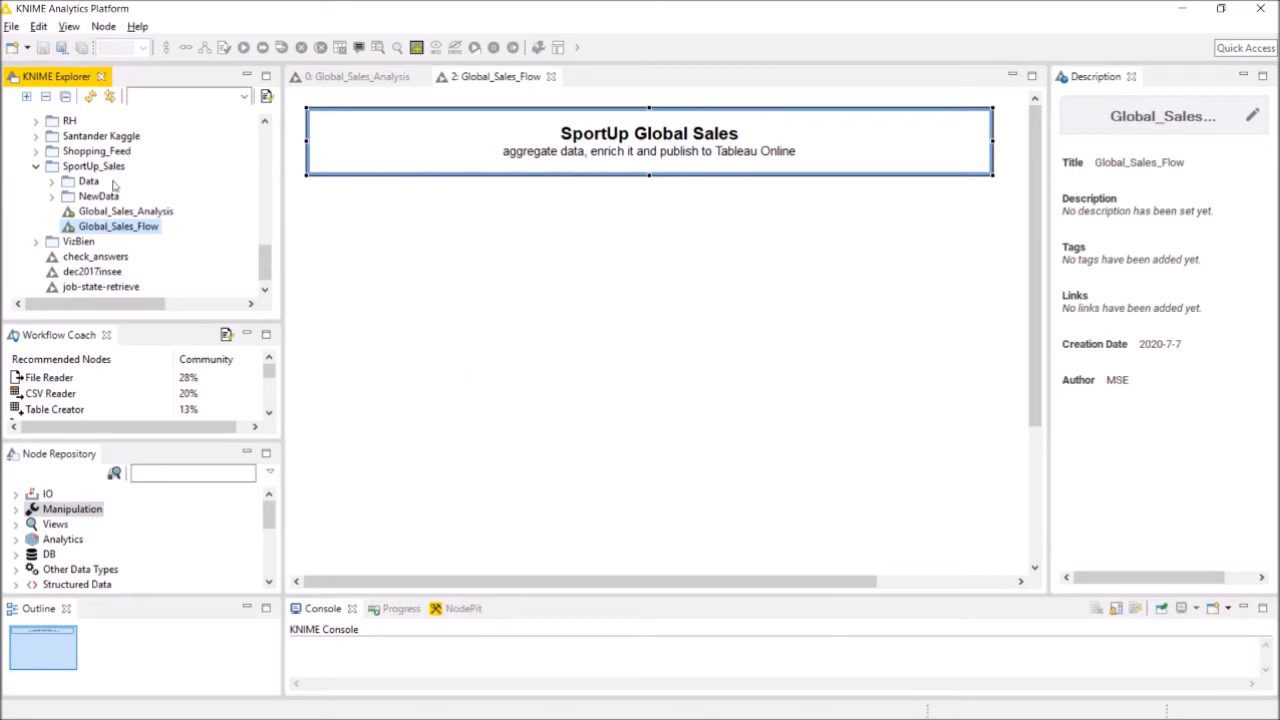
pyautogui.click(52, 189)
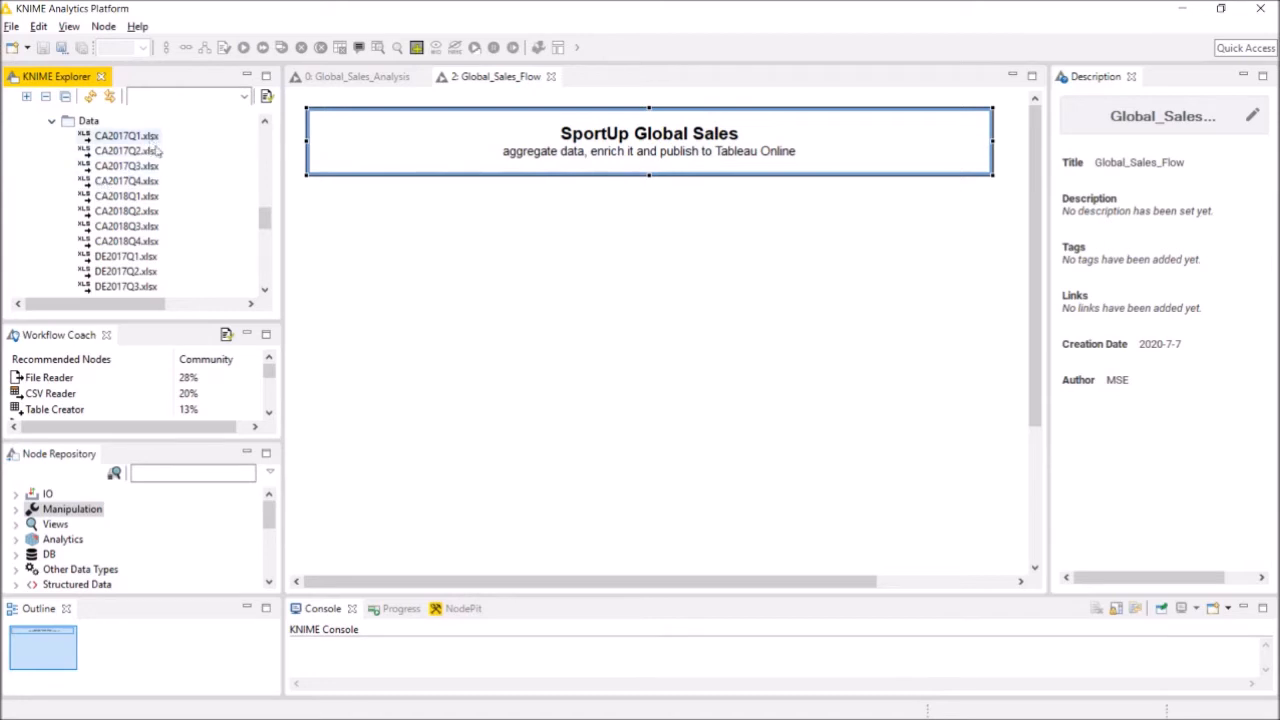
# Switch to the File Explorer window showing the SportUp_Sales Data folder
pyautogui.hotkey('alt', 'Tab')
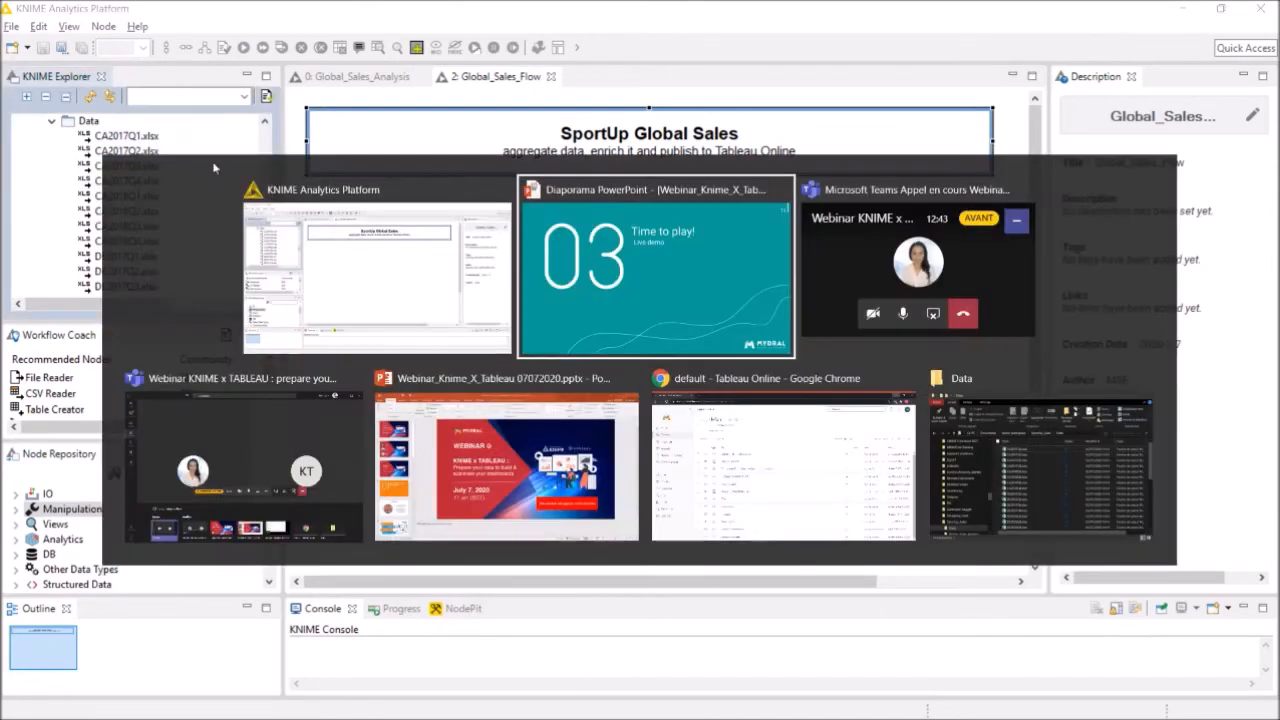
pyautogui.hotkey('alt', 'Tab')
pyautogui.hotkey('alt', 'Tab')
pyautogui.hotkey('alt', 'Tab')
pyautogui.hotkey('alt', 'Tab')
pyautogui.hotkey('alt', 'Tab')
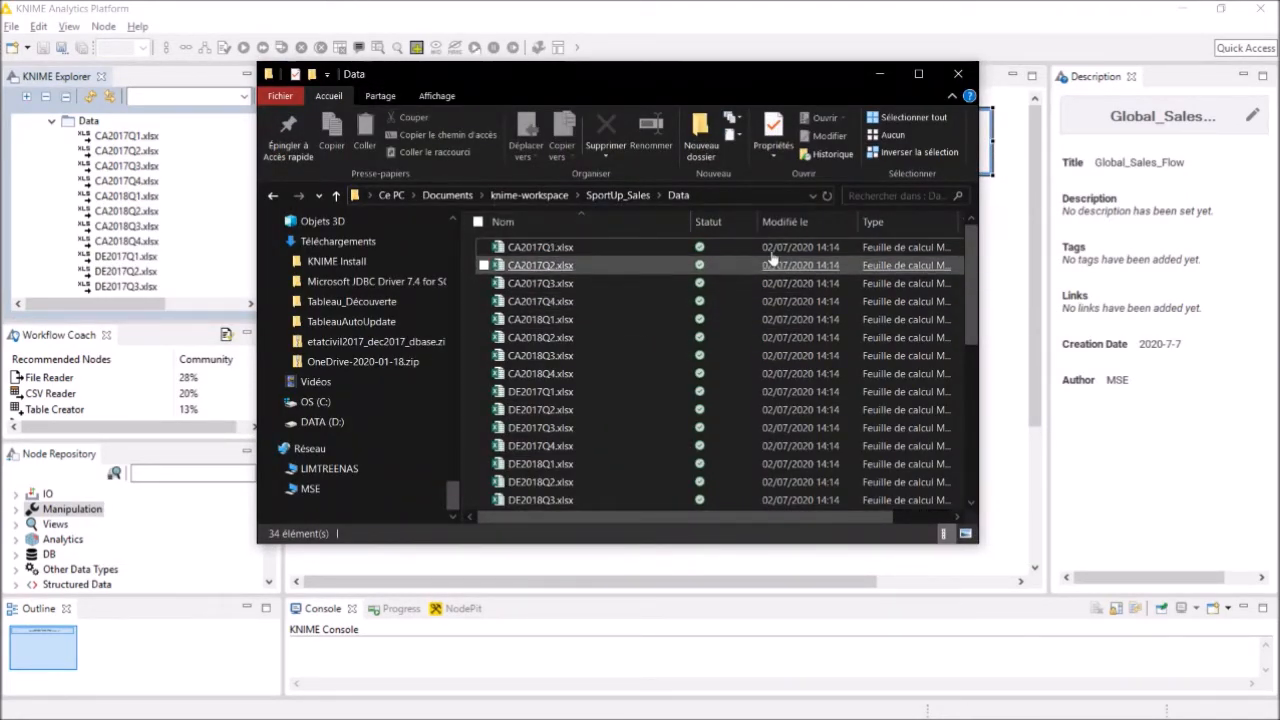
# Open CA2017Q1.xlsx in Excel full-screen to examine its order columns, and minimise both the workbook and the Data folder window
pyautogui.doubleClick(563, 248)
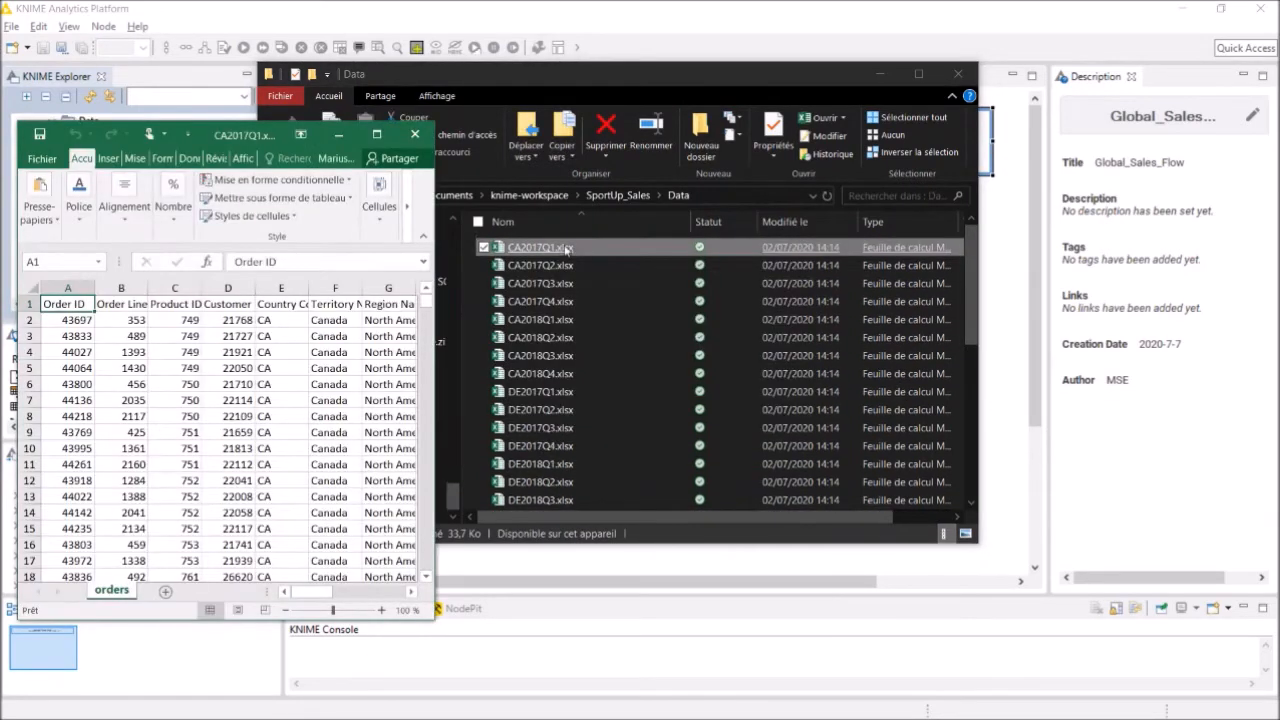
pyautogui.moveTo(226, 134); pyautogui.dragTo(251, 2)
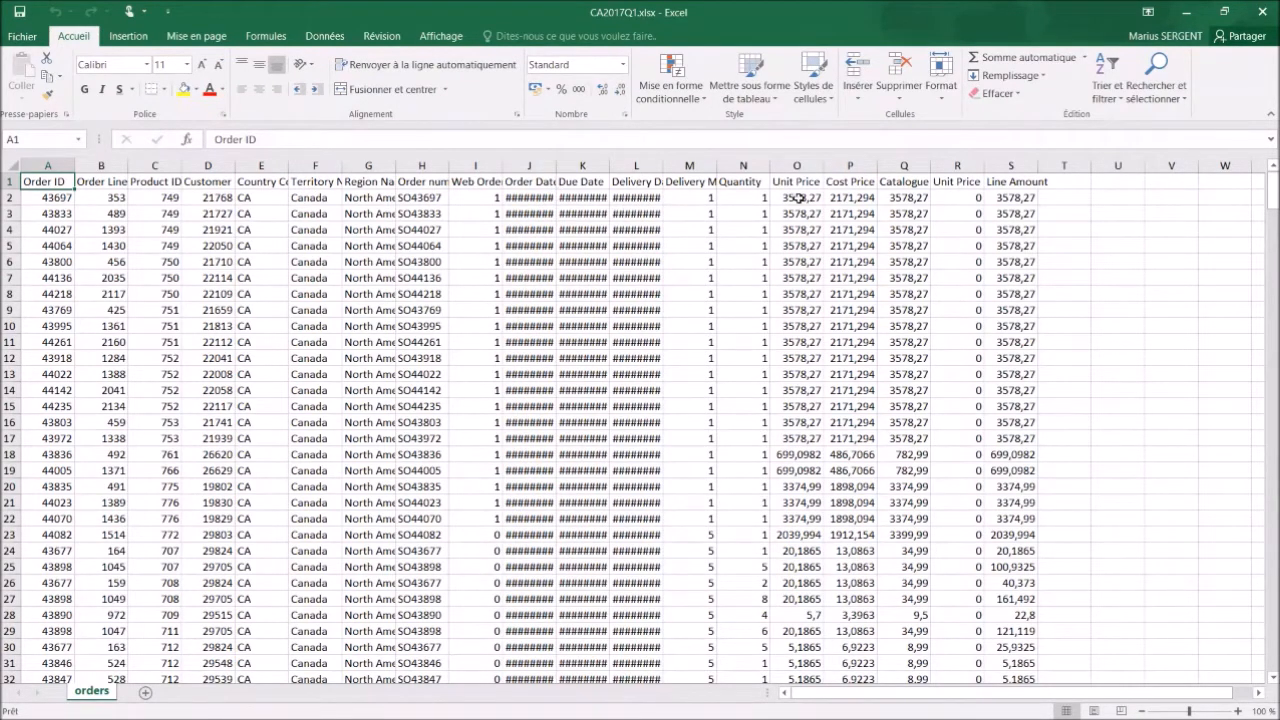
pyautogui.click(1187, 14)
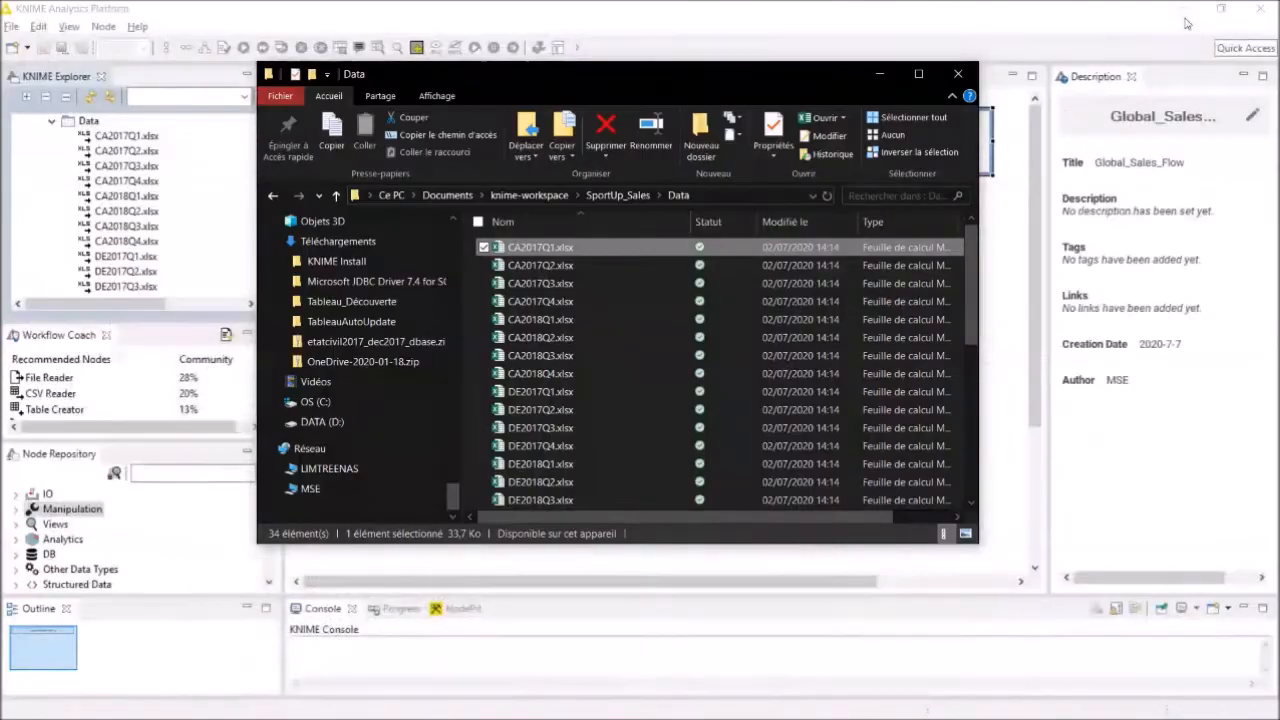
pyautogui.click(880, 74)
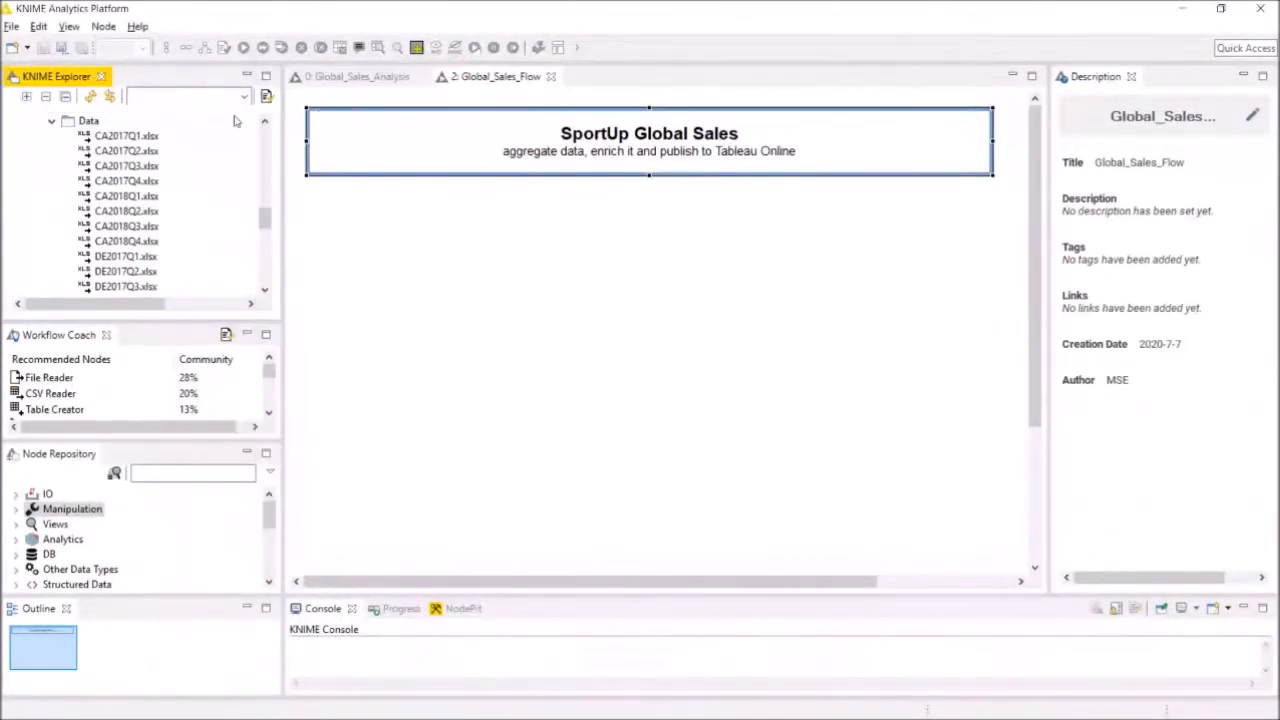
# Collapse the Data folder and search the node repository for "filter"
pyautogui.click(51, 120)
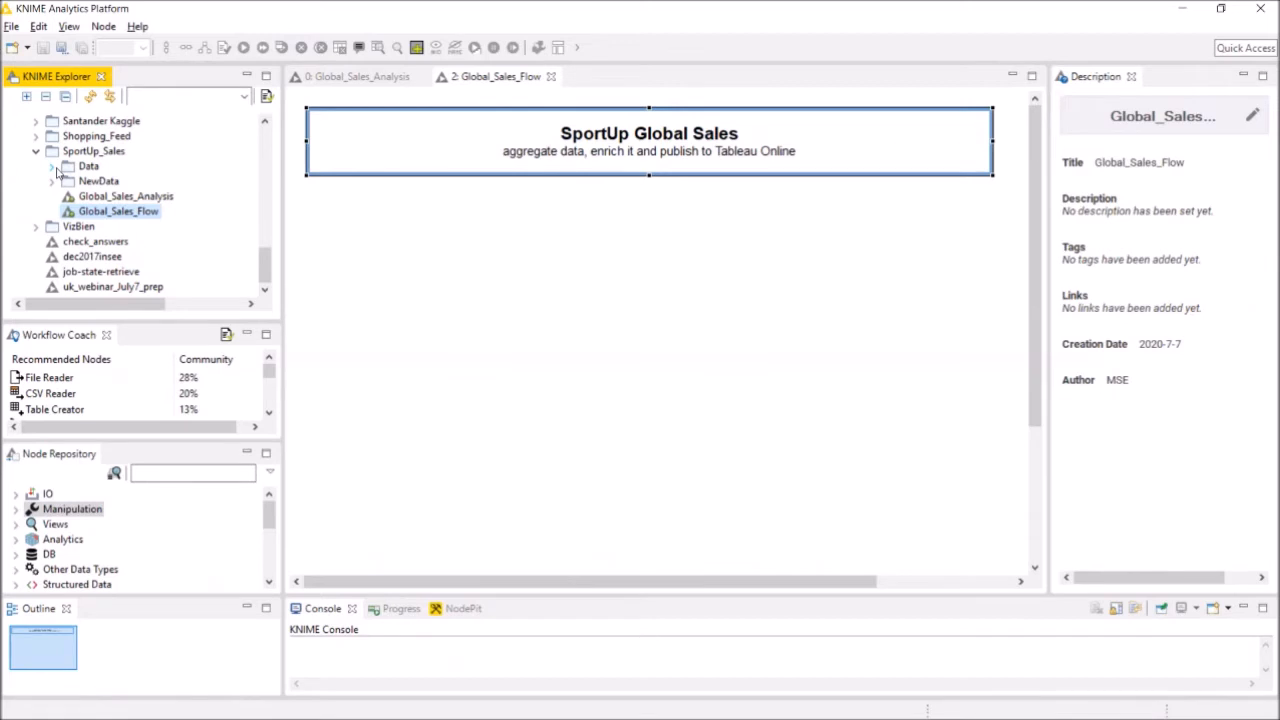
pyautogui.click(150, 472)
pyautogui.write('filter')
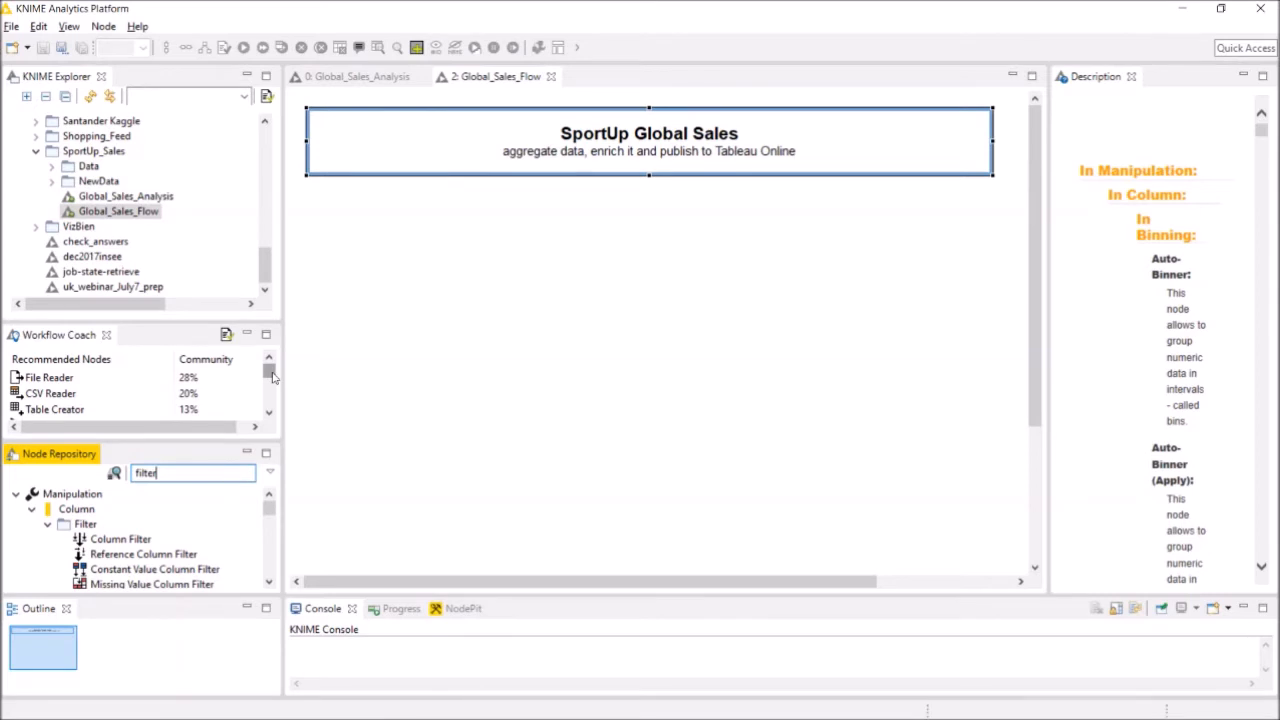
# Add CA2017Q1.xlsx from the Data folder to the Global_Sales_Flow workflow as an Excel Reader (XLS) node
pyautogui.click(52, 167)
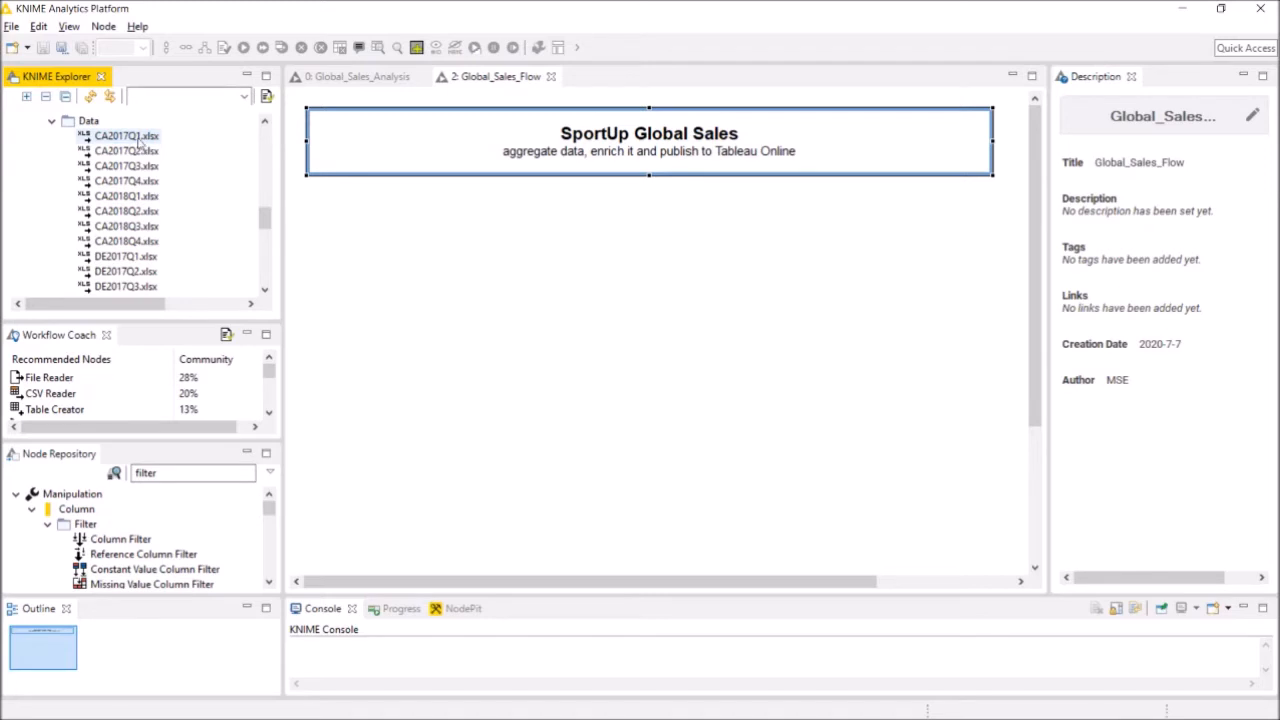
pyautogui.moveTo(140, 143); pyautogui.dragTo(434, 294)
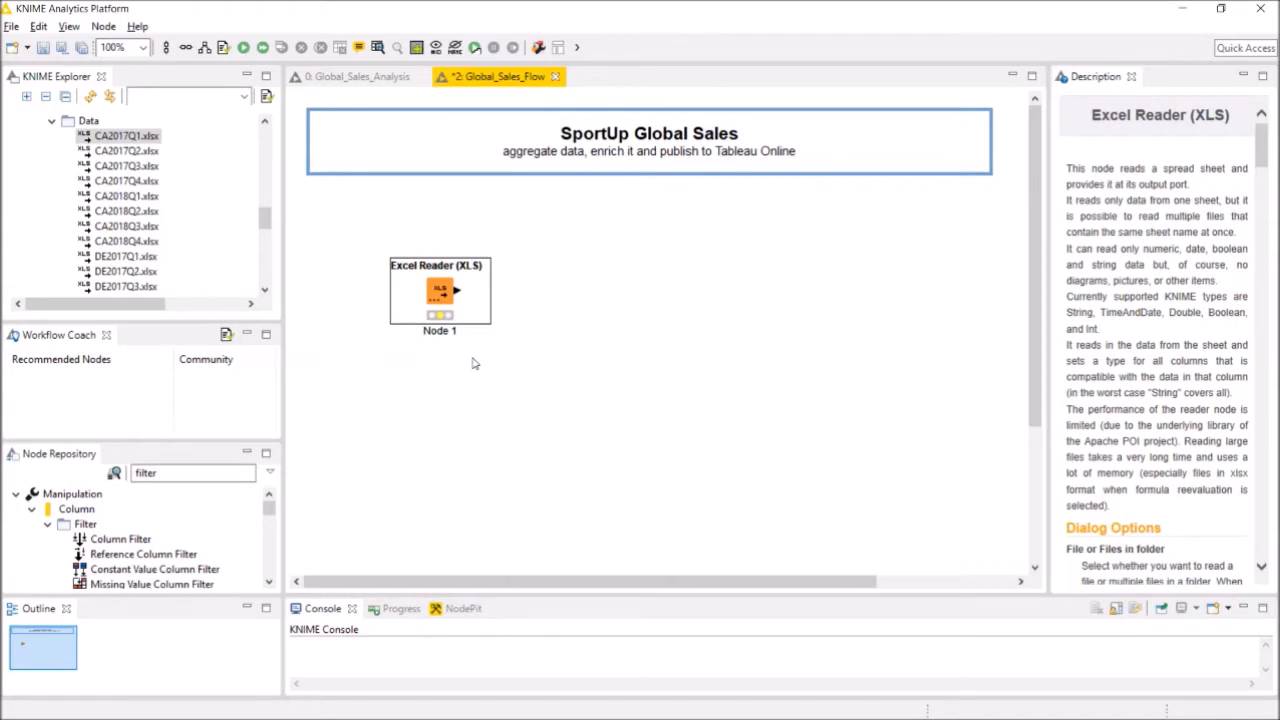
# Configure the Excel Reader to take column names from row 1, and refresh and check the data preview before confirming
pyautogui.rightClick(444, 290)
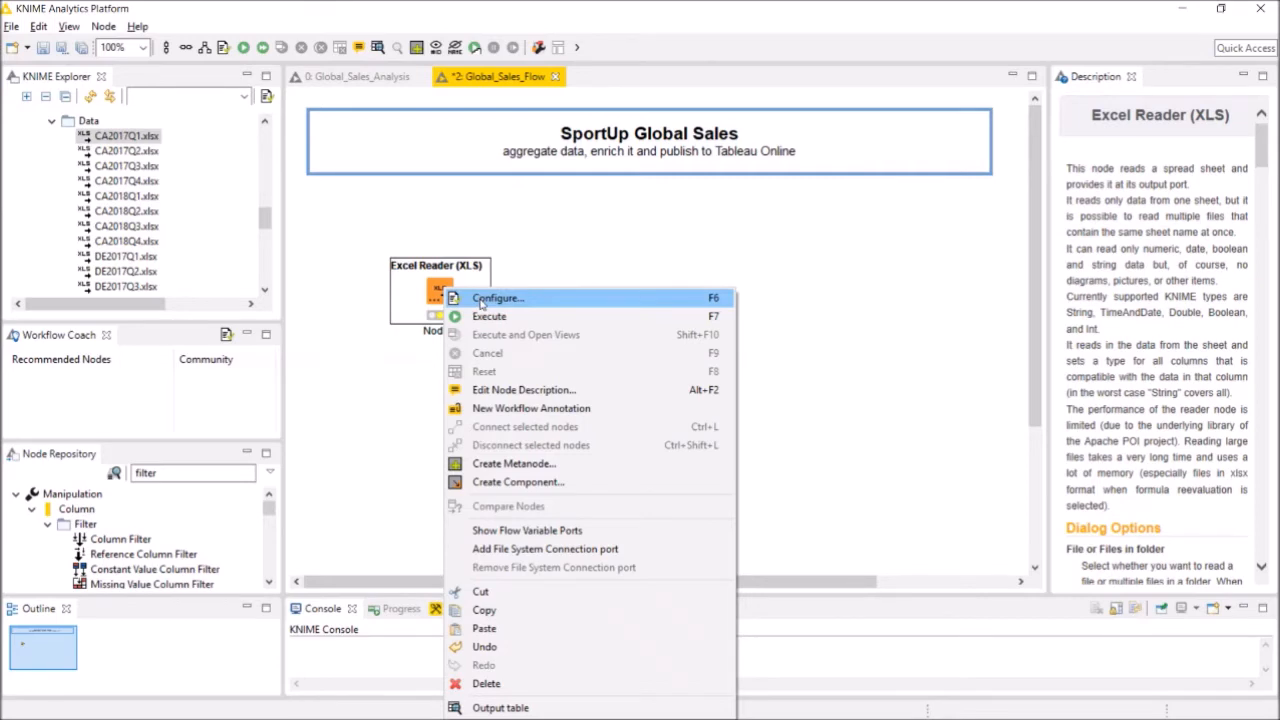
pyautogui.click(482, 298)
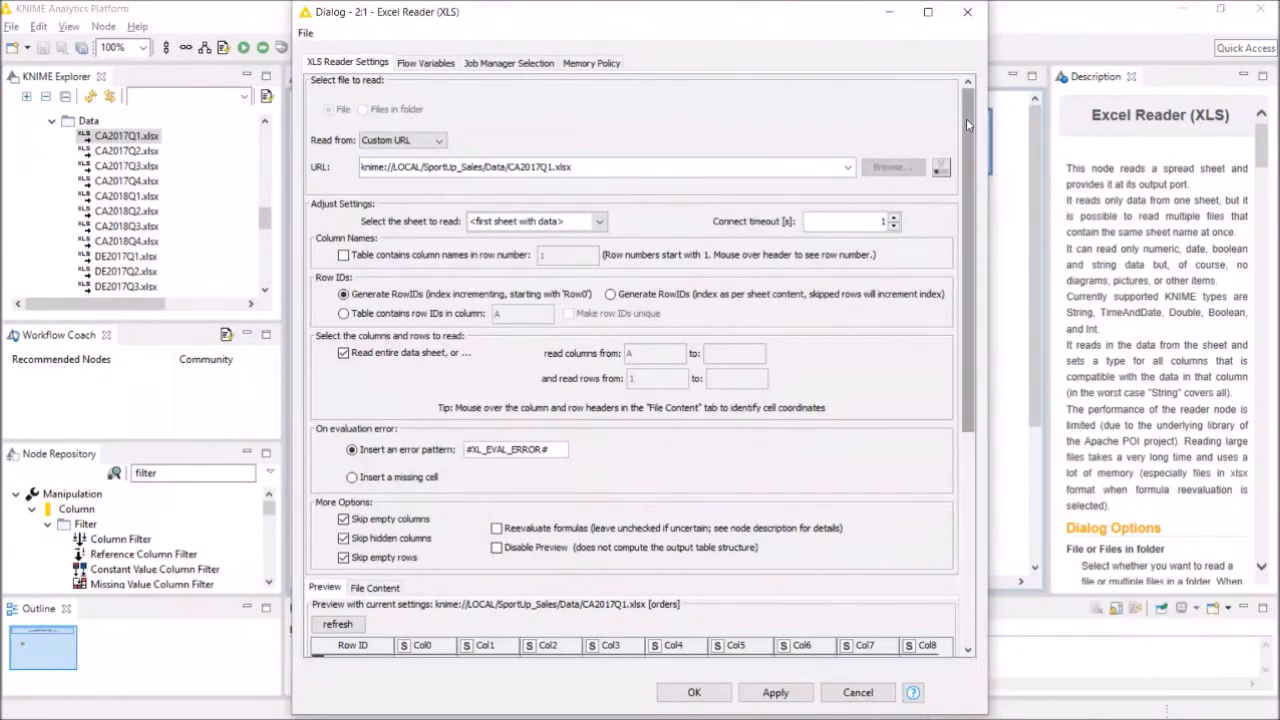
pyautogui.moveTo(966, 118); pyautogui.dragTo(964, 332)
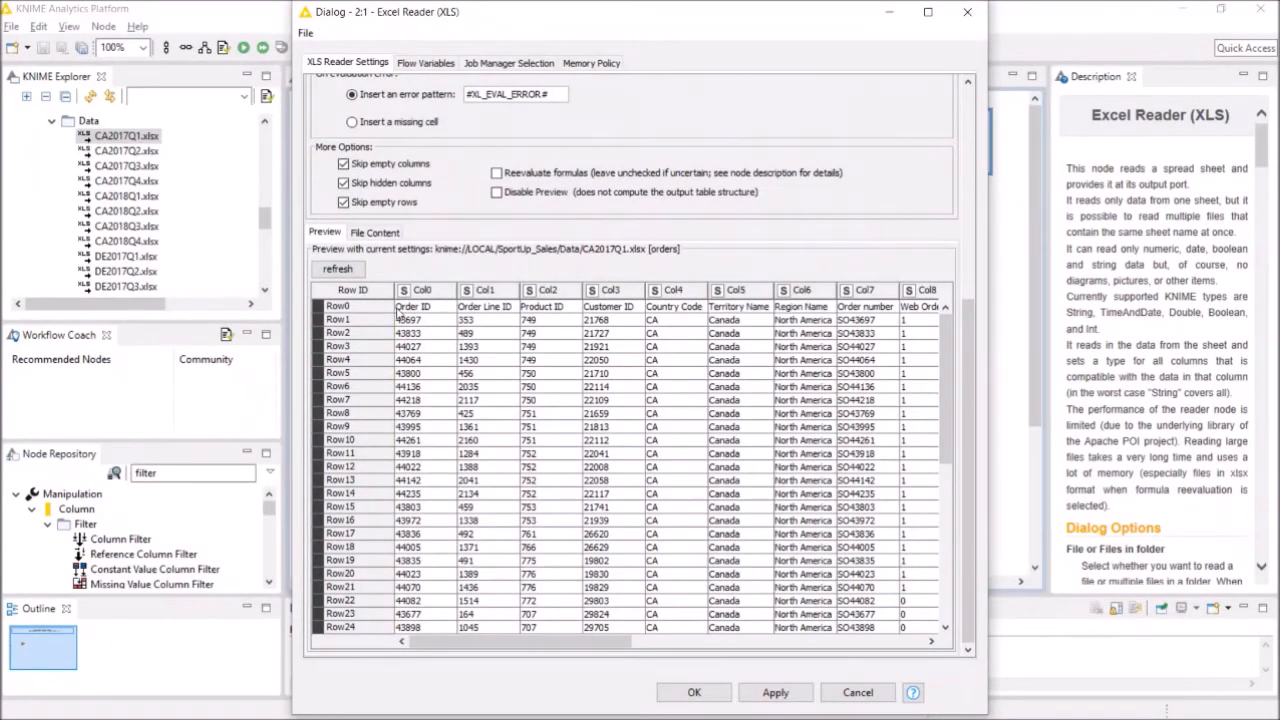
pyautogui.moveTo(966, 440); pyautogui.dragTo(970, 130)
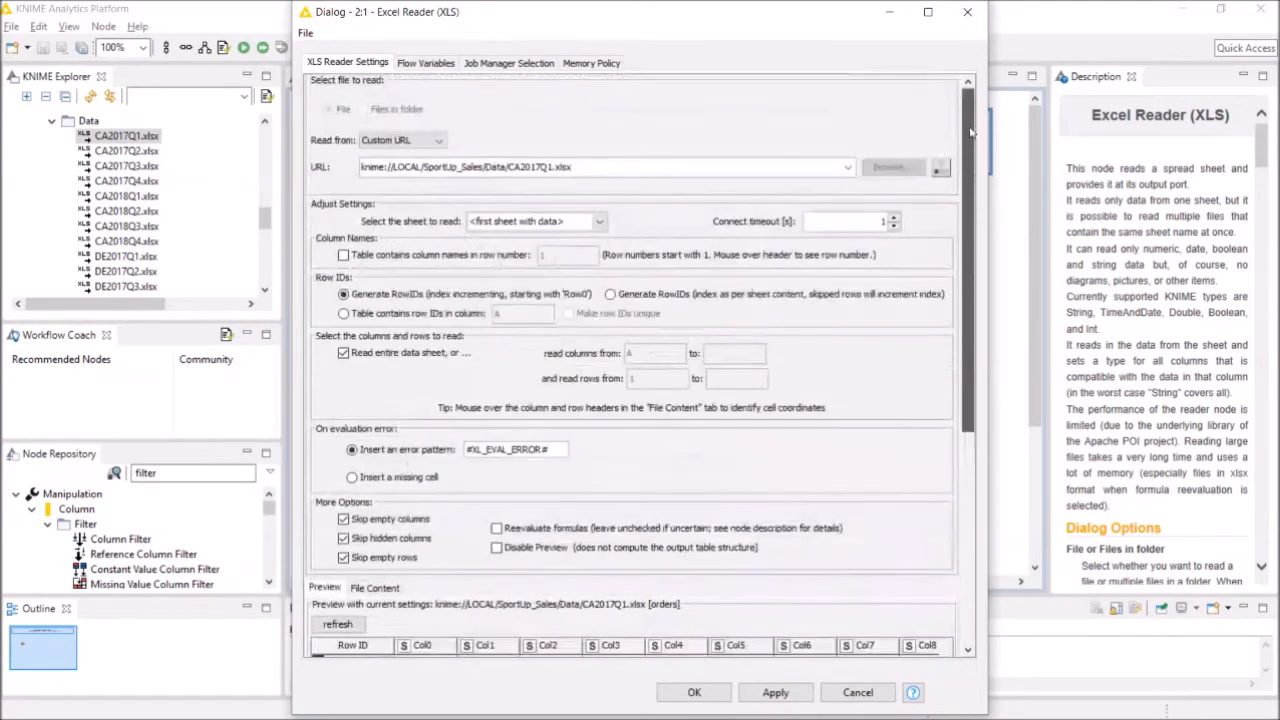
pyautogui.click(343, 255)
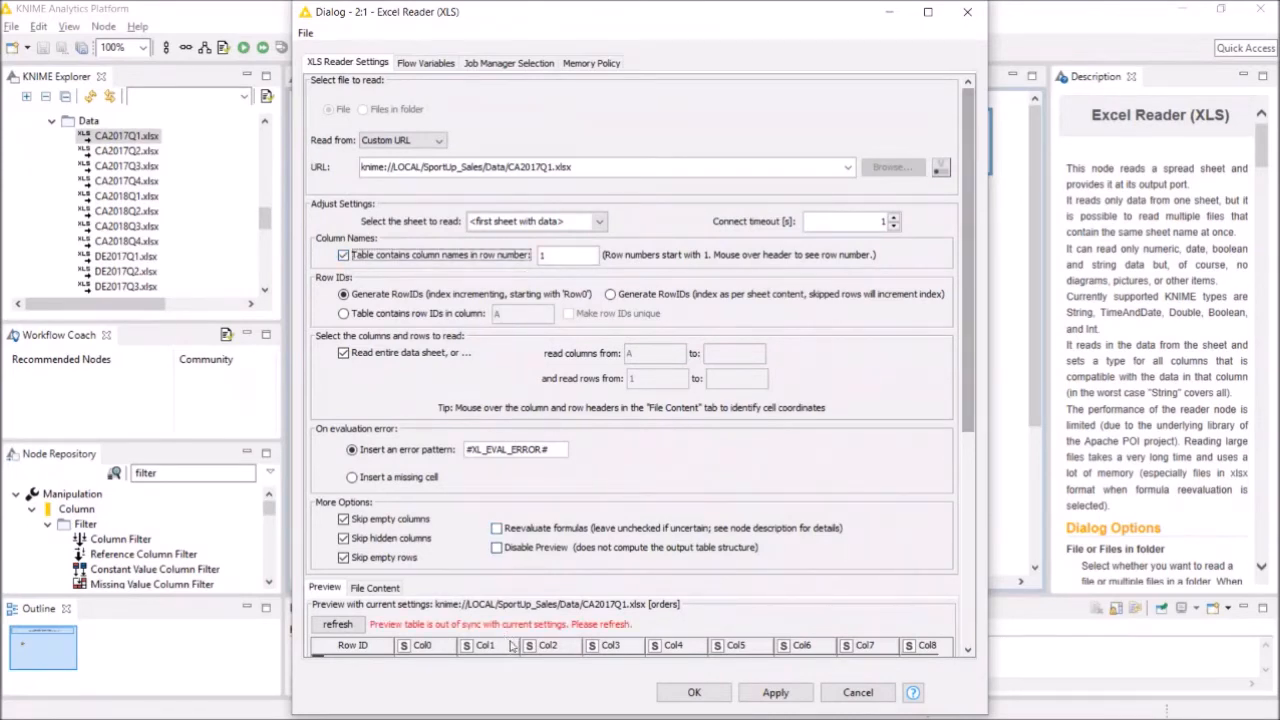
pyautogui.click(337, 624)
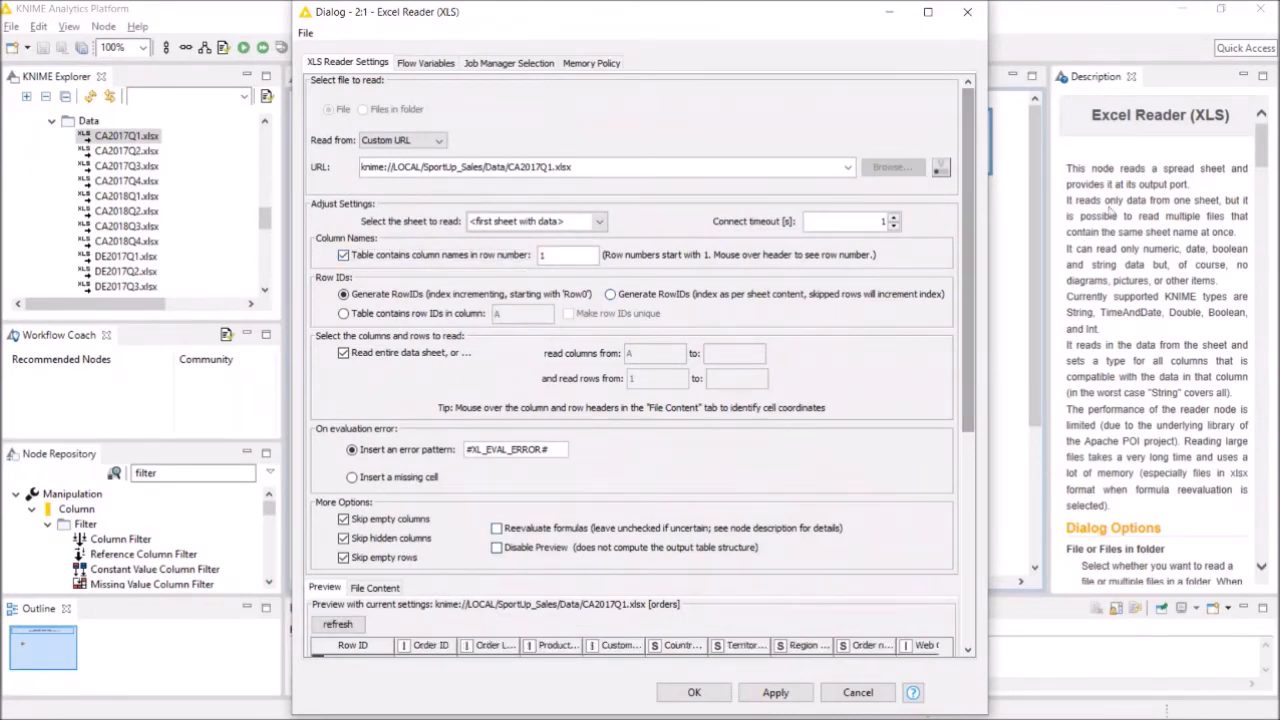
pyautogui.scroll(-5, 955, 393)
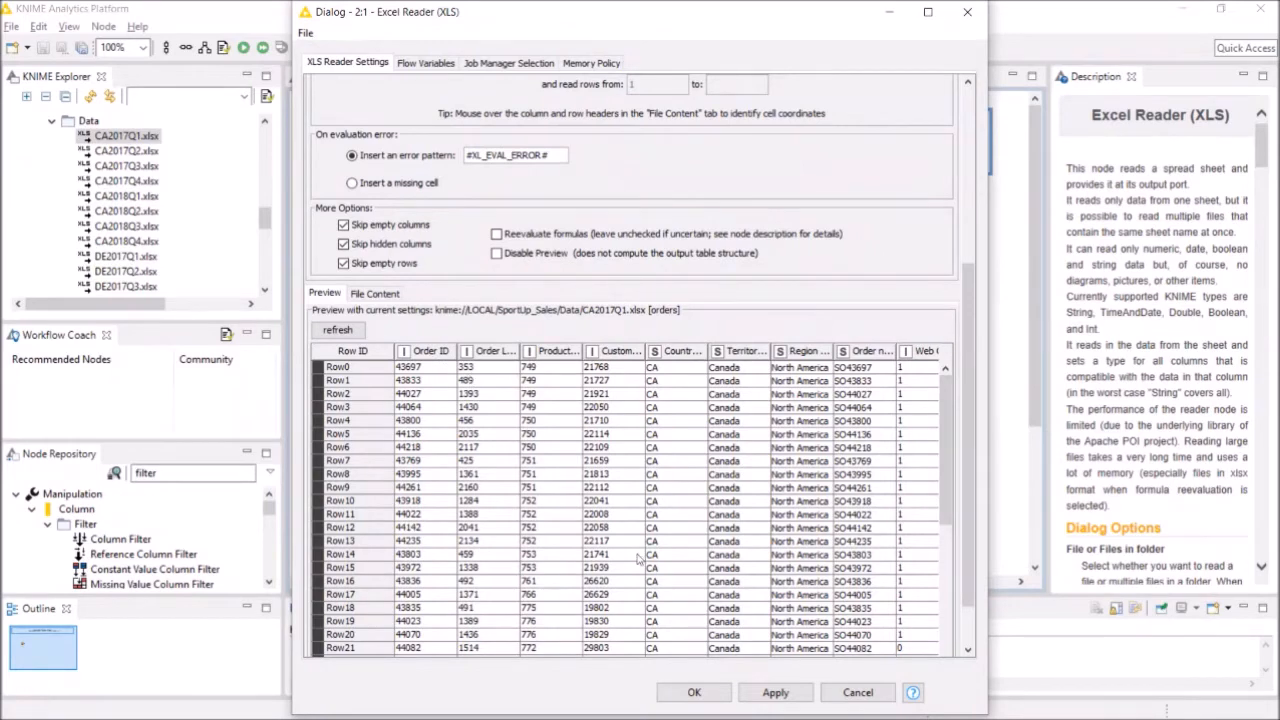
pyautogui.click(690, 692)
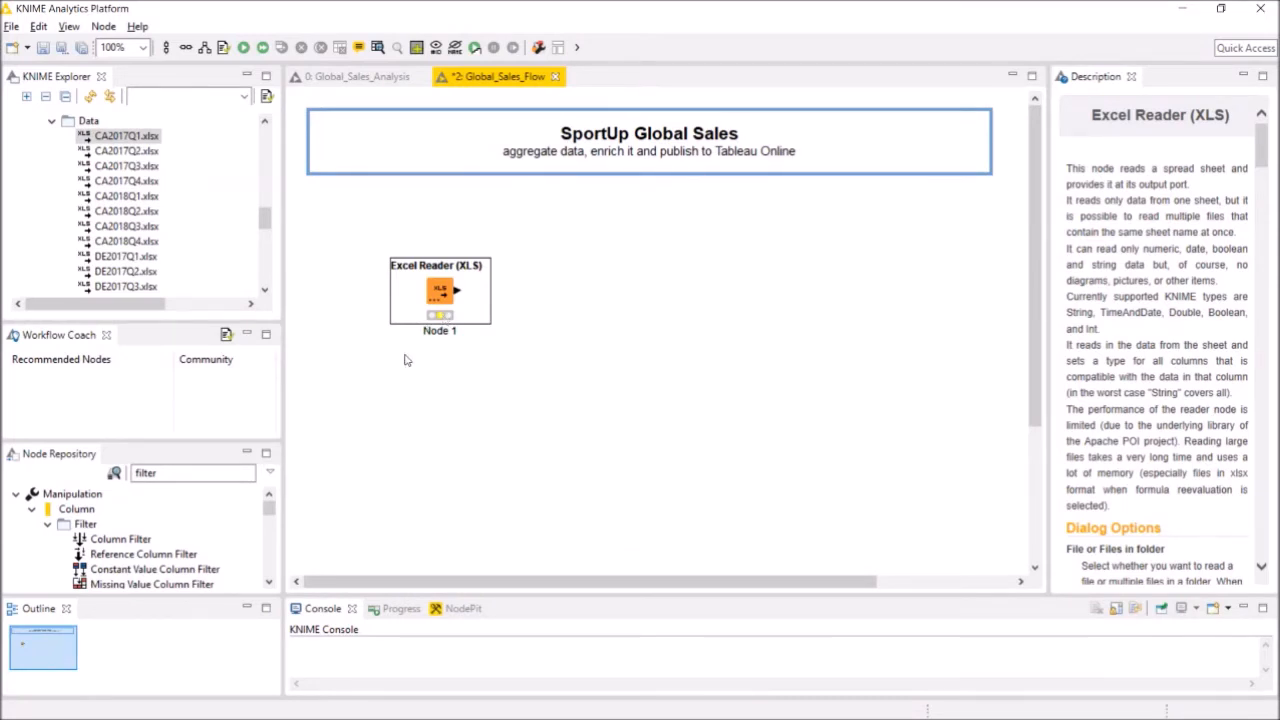
# Execute the Excel Reader node and open its output table
pyautogui.rightClick(441, 290)
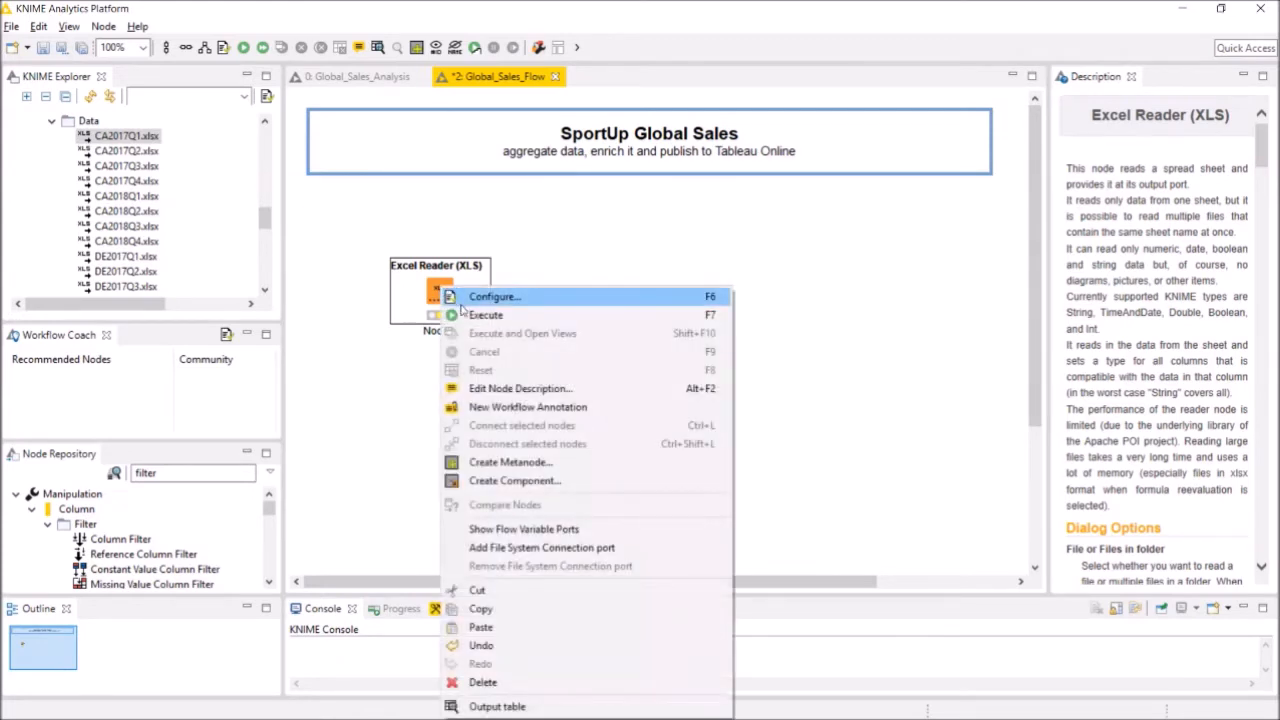
pyautogui.click(452, 315)
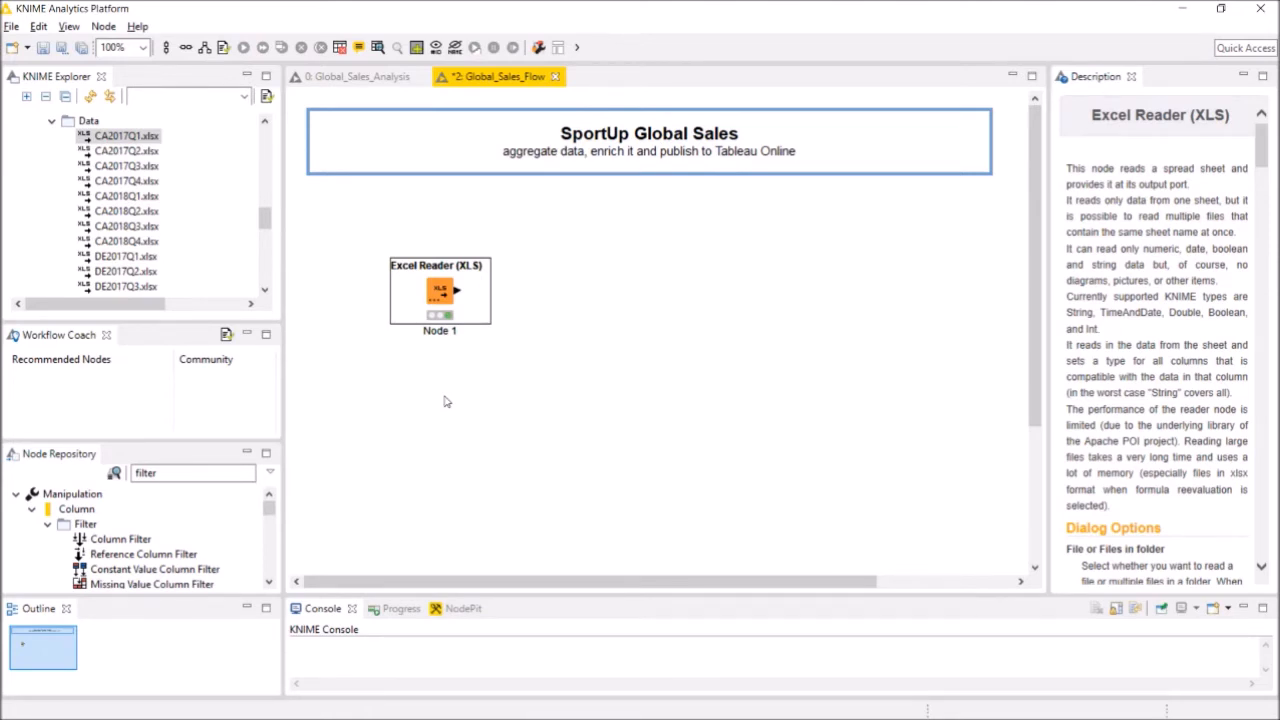
pyautogui.rightClick(443, 293)
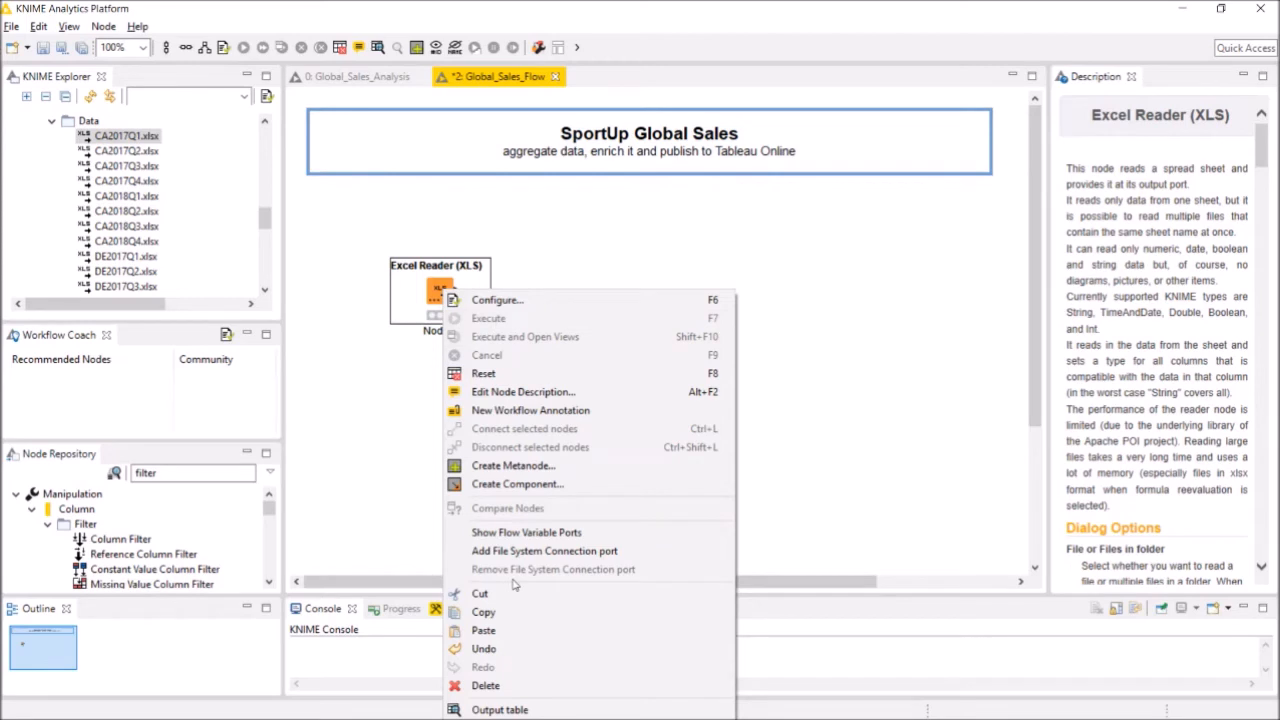
pyautogui.click(535, 709)
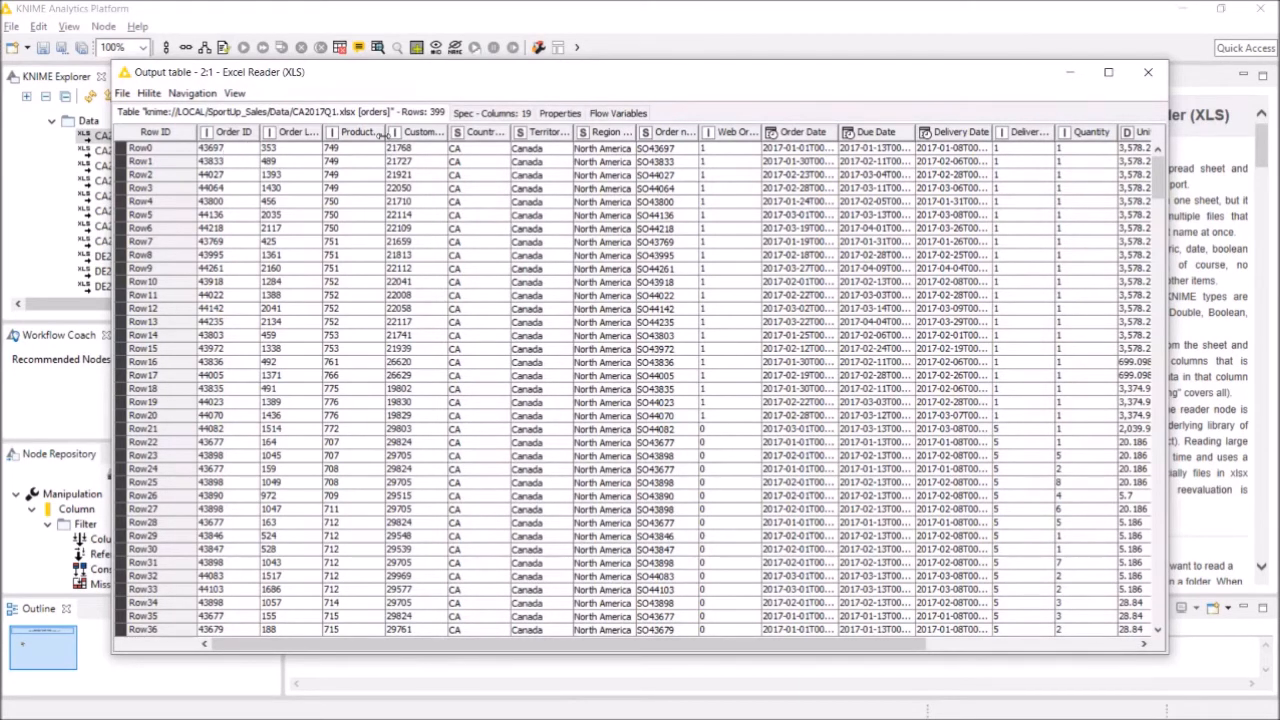
# Examine the output table across to its price columns, widening the Product ID and Territory Name columns, and close it
pyautogui.moveTo(383, 135); pyautogui.dragTo(409, 135)
pyautogui.moveTo(748, 645); pyautogui.dragTo(846, 645)
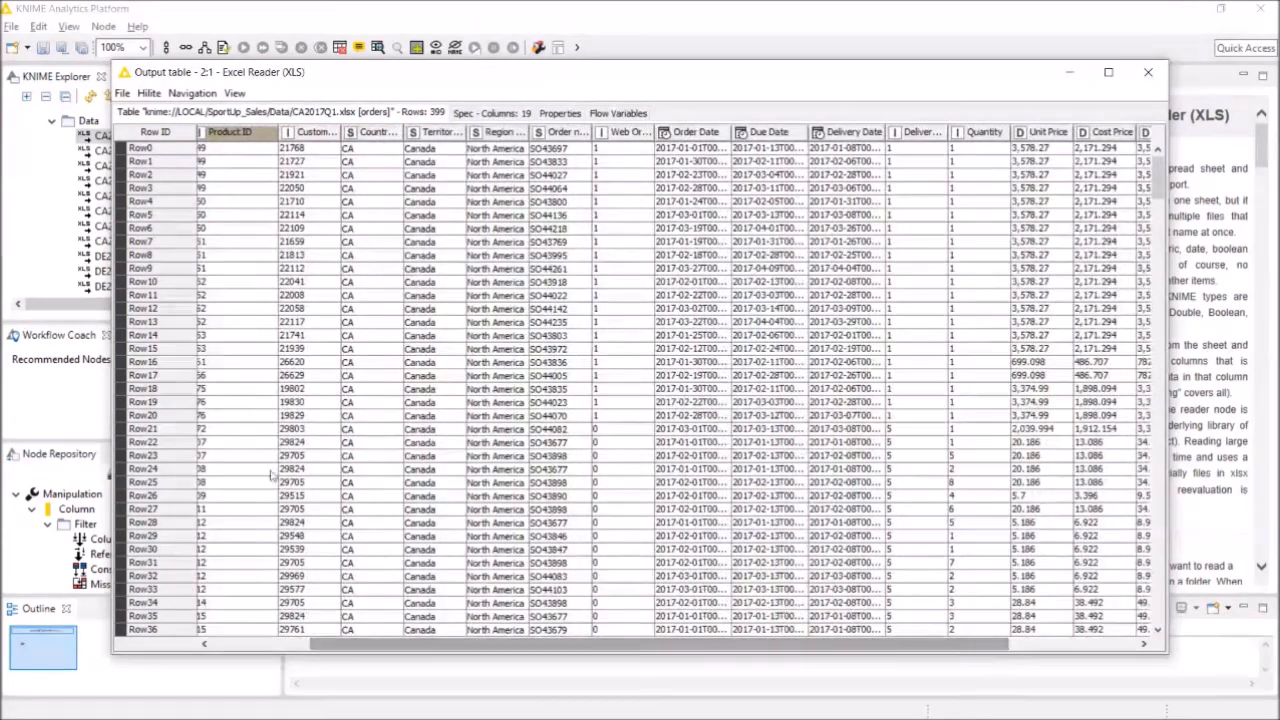
pyautogui.moveTo(464, 134); pyautogui.dragTo(500, 134)
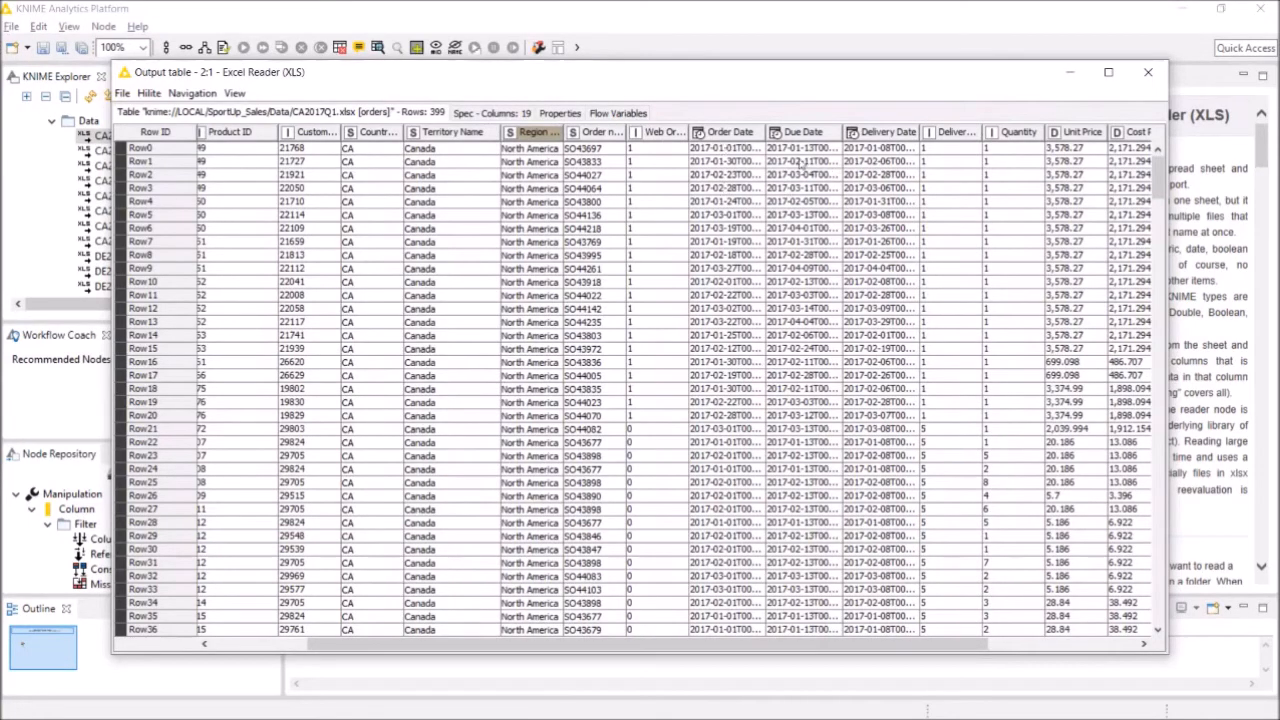
pyautogui.moveTo(952, 652); pyautogui.dragTo(1100, 652)
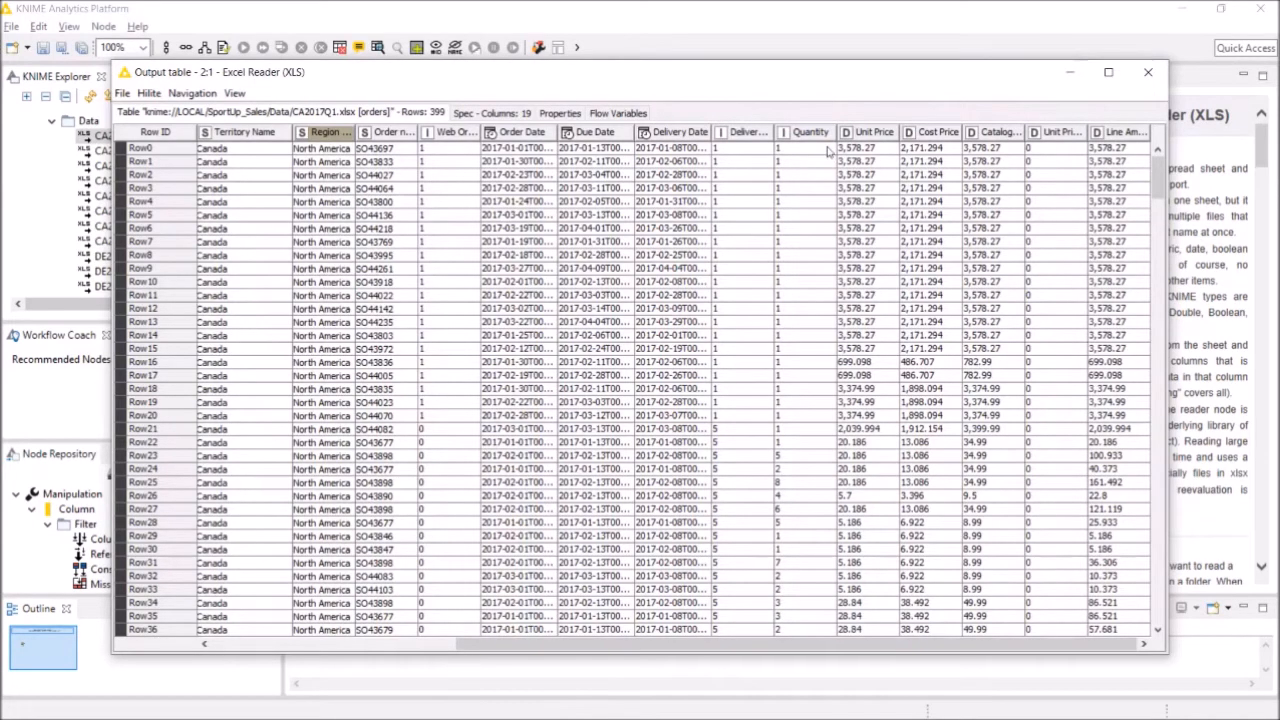
pyautogui.click(1148, 74)
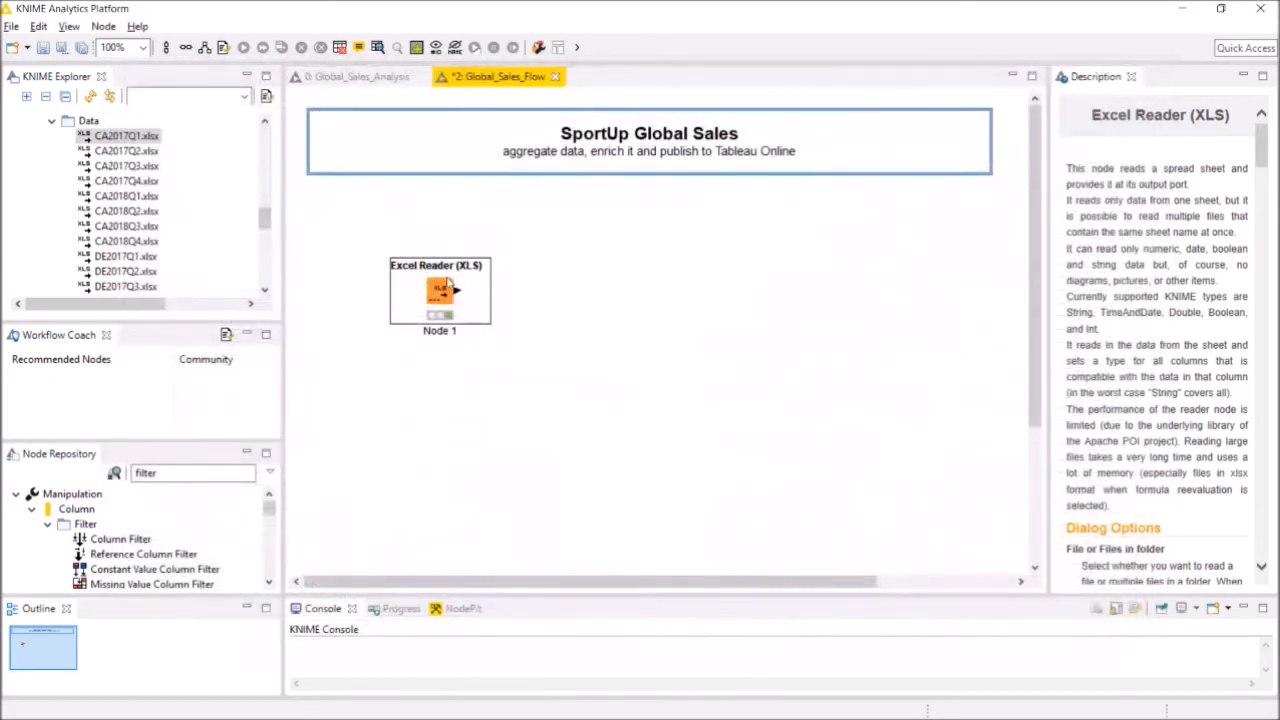
# Move the Excel Reader node up and to the right, and add a List Files node to its left
pyautogui.moveTo(466, 263); pyautogui.dragTo(500, 246)
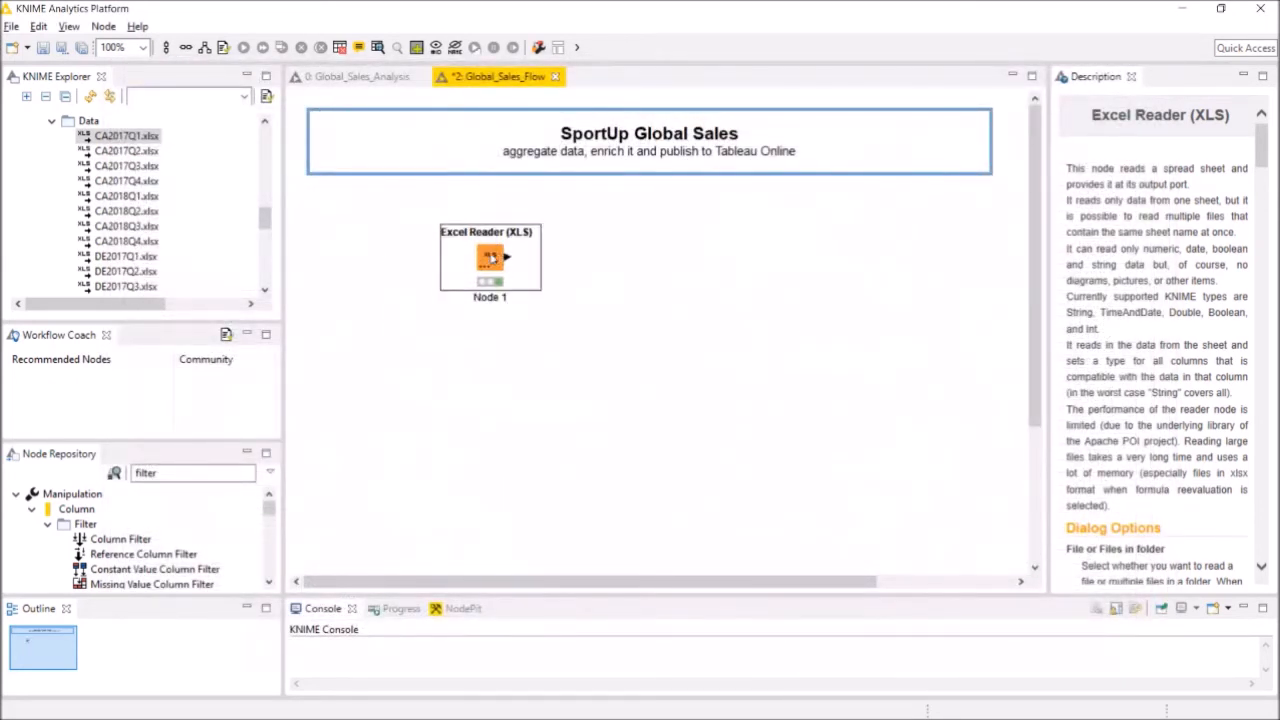
pyautogui.moveTo(267, 215)
pyautogui.mouseDown()
pyautogui.moveTo(267, 248)
pyautogui.moveTo(263, 217)
pyautogui.mouseUp()
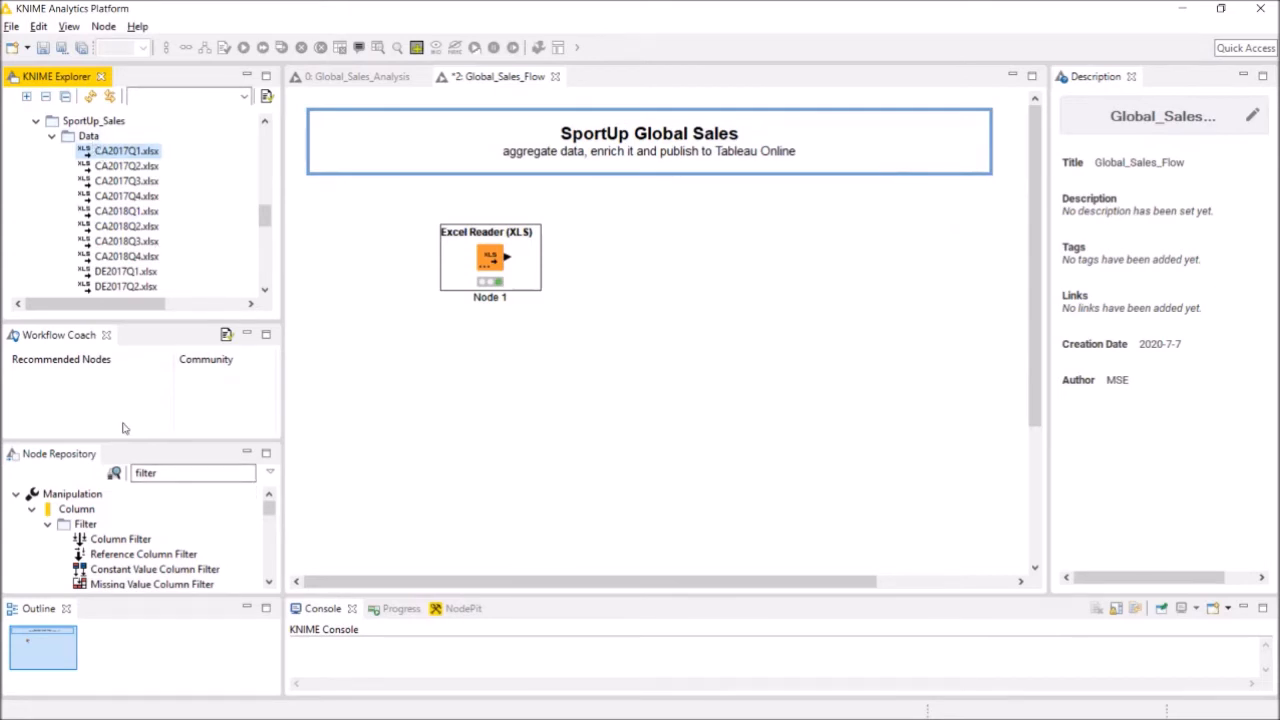
pyautogui.moveTo(157, 473); pyautogui.dragTo(133, 473)
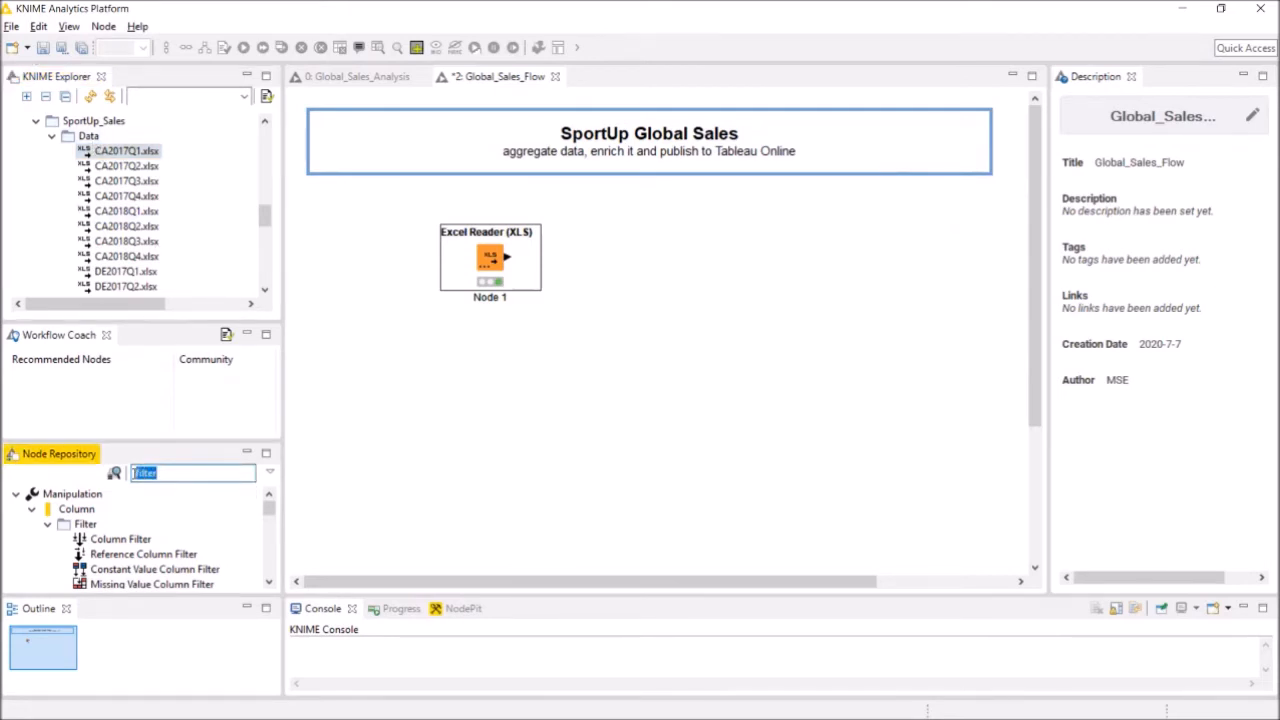
pyautogui.write('list')
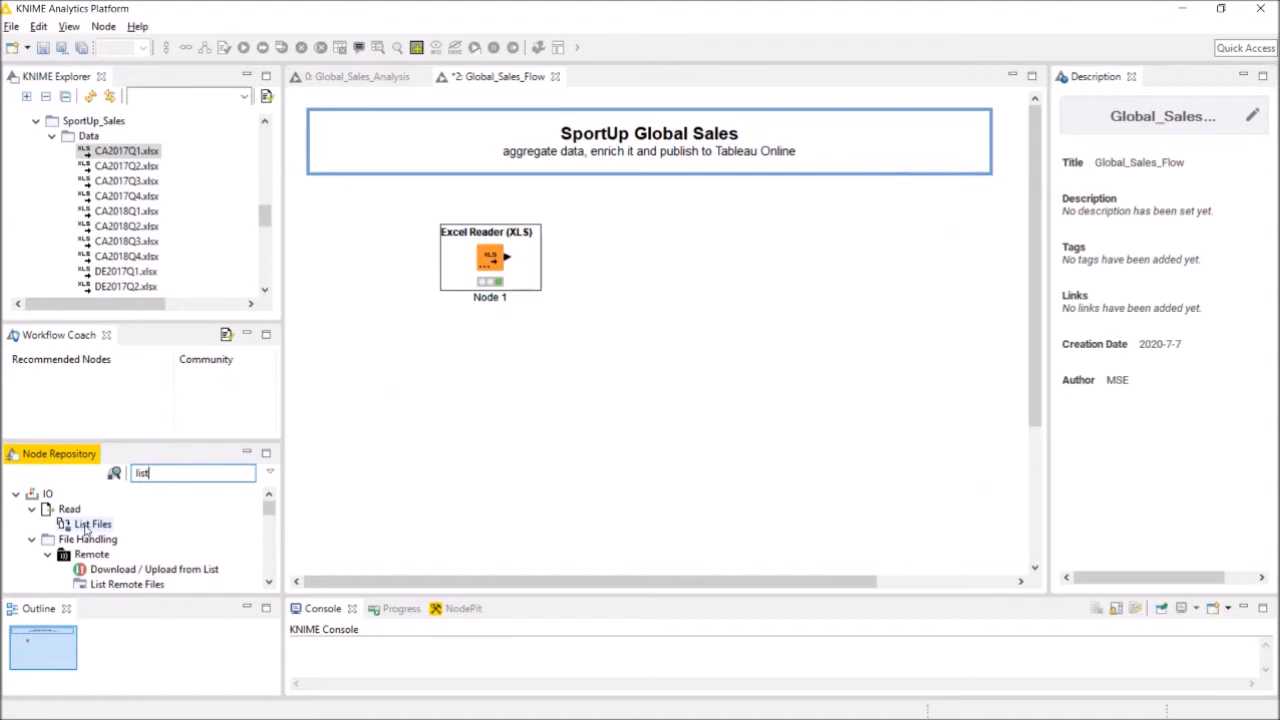
pyautogui.moveTo(88, 528); pyautogui.dragTo(352, 262)
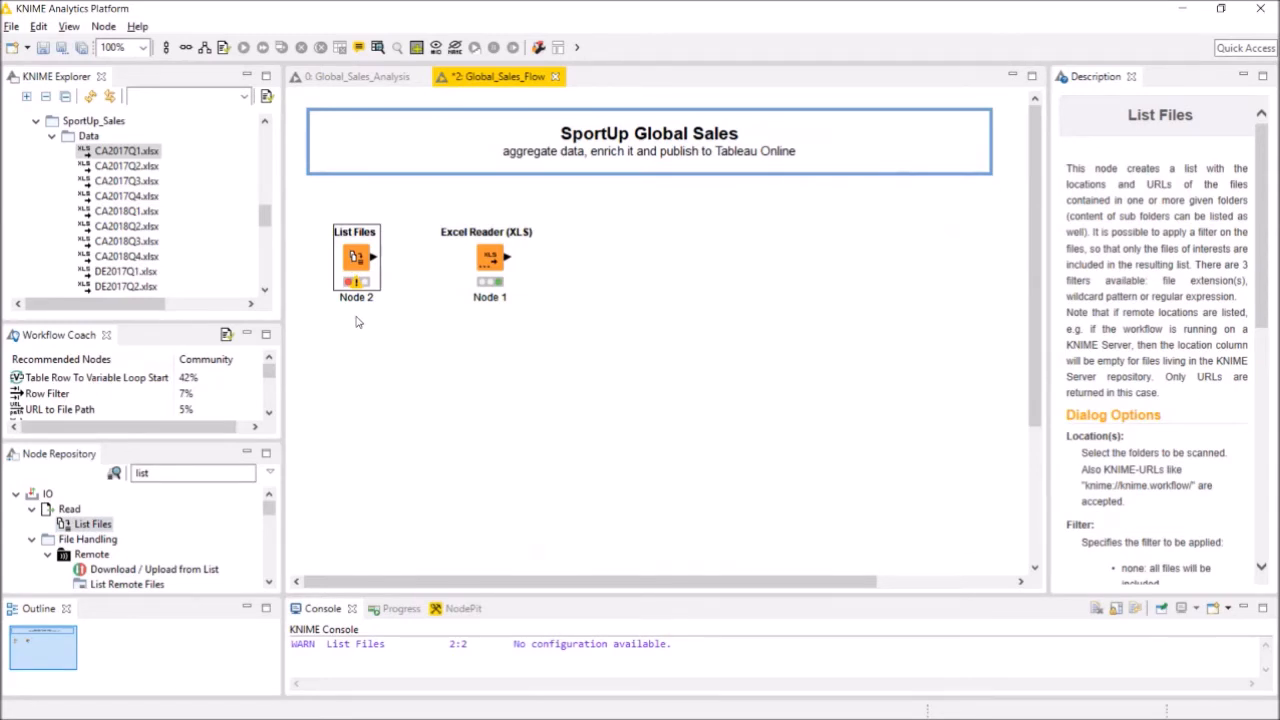
# Configure the List Files node with location knime://knime.workflow/../Data and a file extension filter of .xlsx
pyautogui.moveTo(355, 286)
pyautogui.rightClick(360, 258)
pyautogui.click(372, 268)
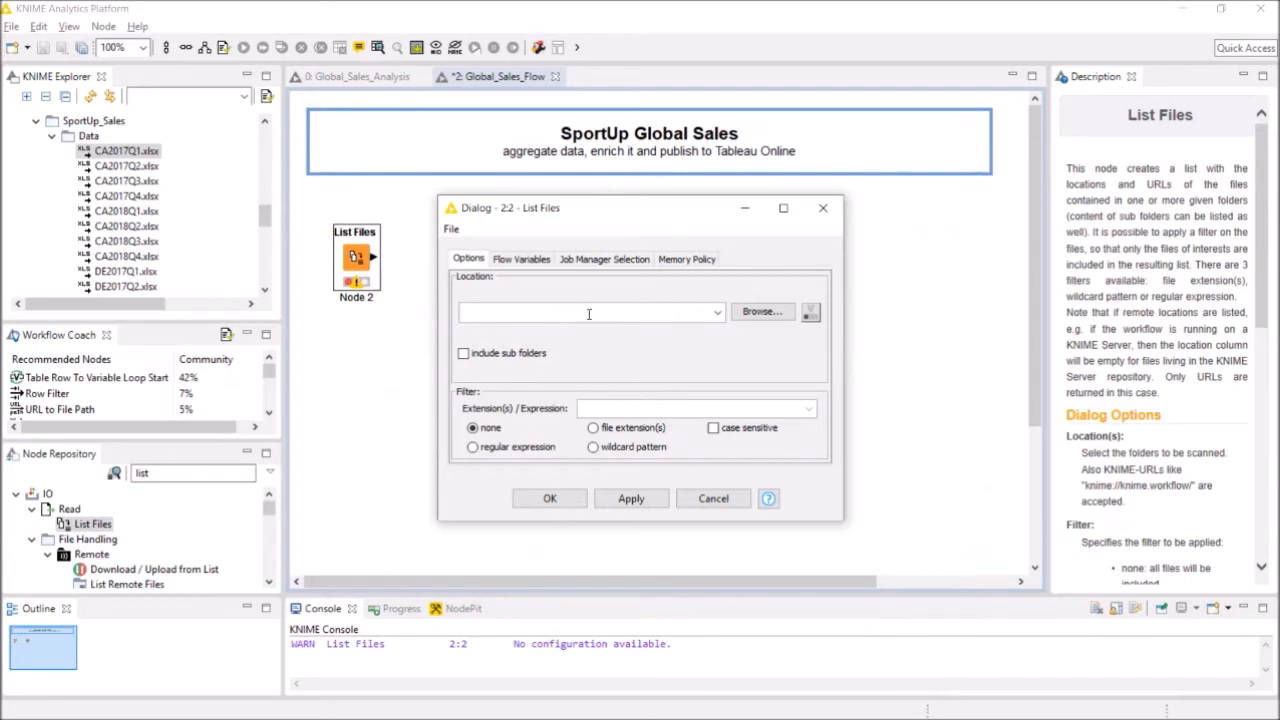
pyautogui.write('knime://knime.workflo')
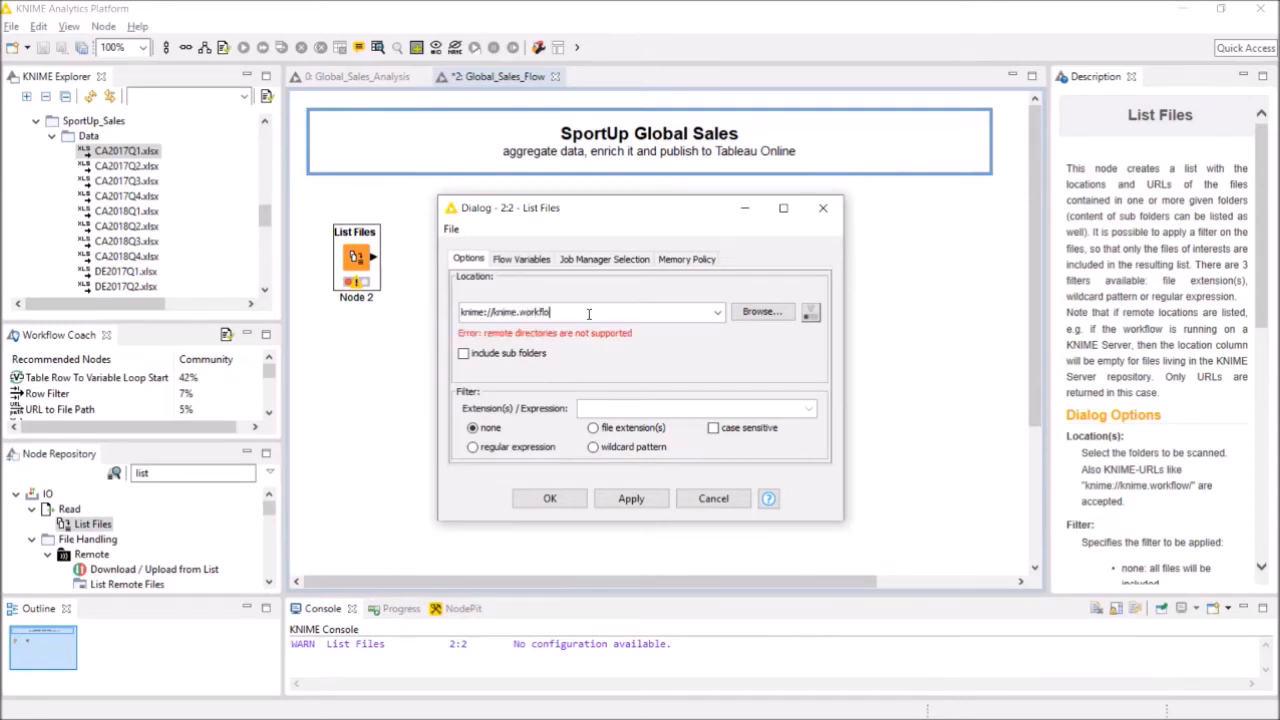
pyautogui.write('w/../Data')
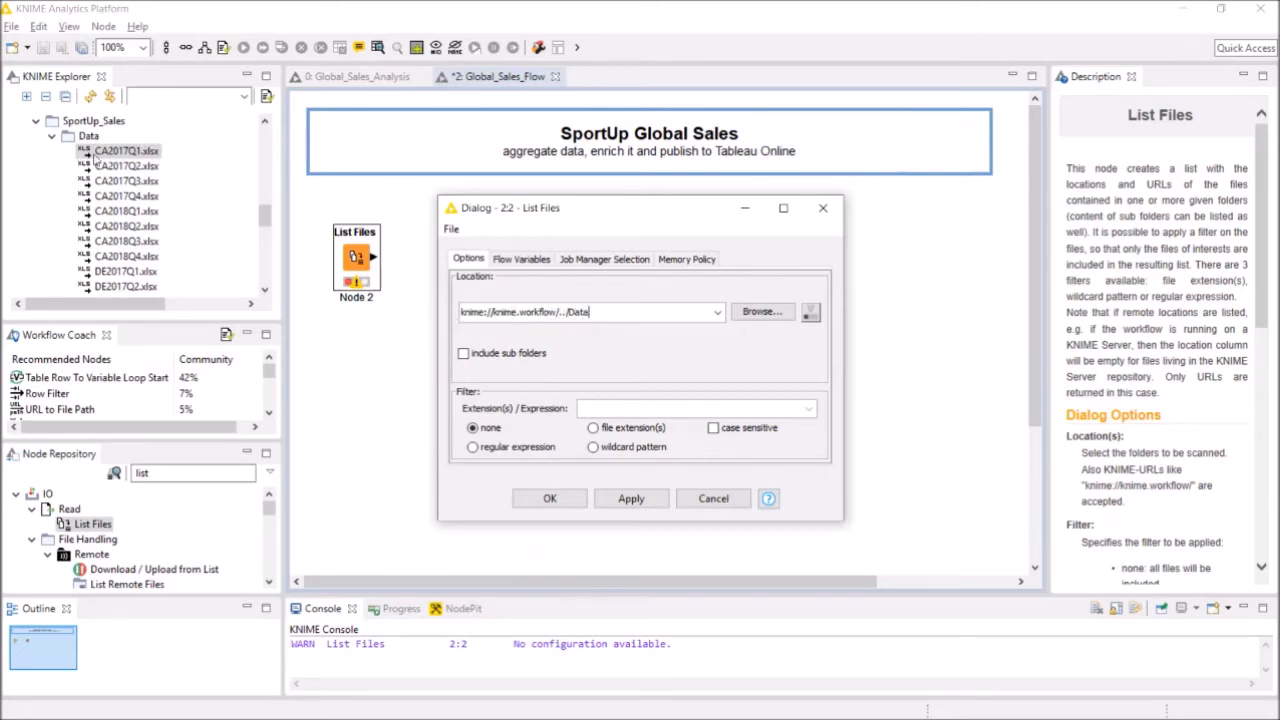
pyautogui.click(531, 358)
pyautogui.click(594, 429)
pyautogui.click(610, 410)
pyautogui.write('.xlsx')
pyautogui.click(547, 500)
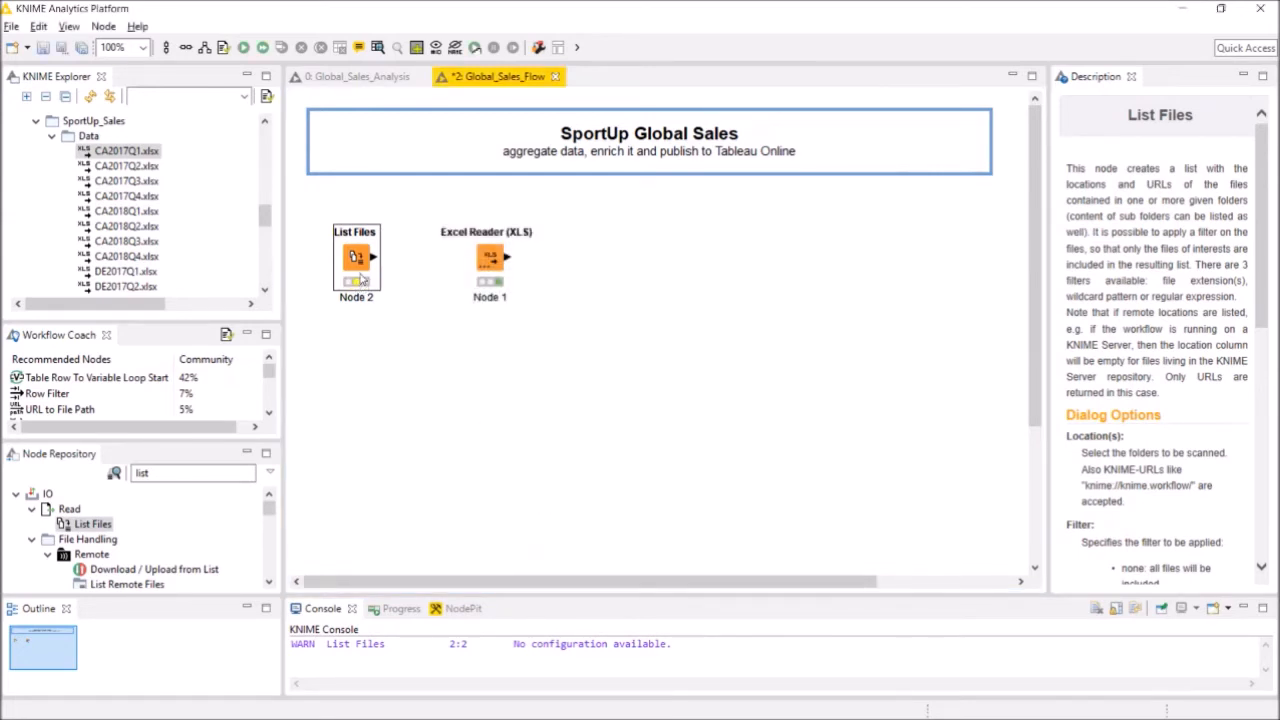
# Execute the List Files node, review its file list output table and close it
pyautogui.rightClick(353, 258)
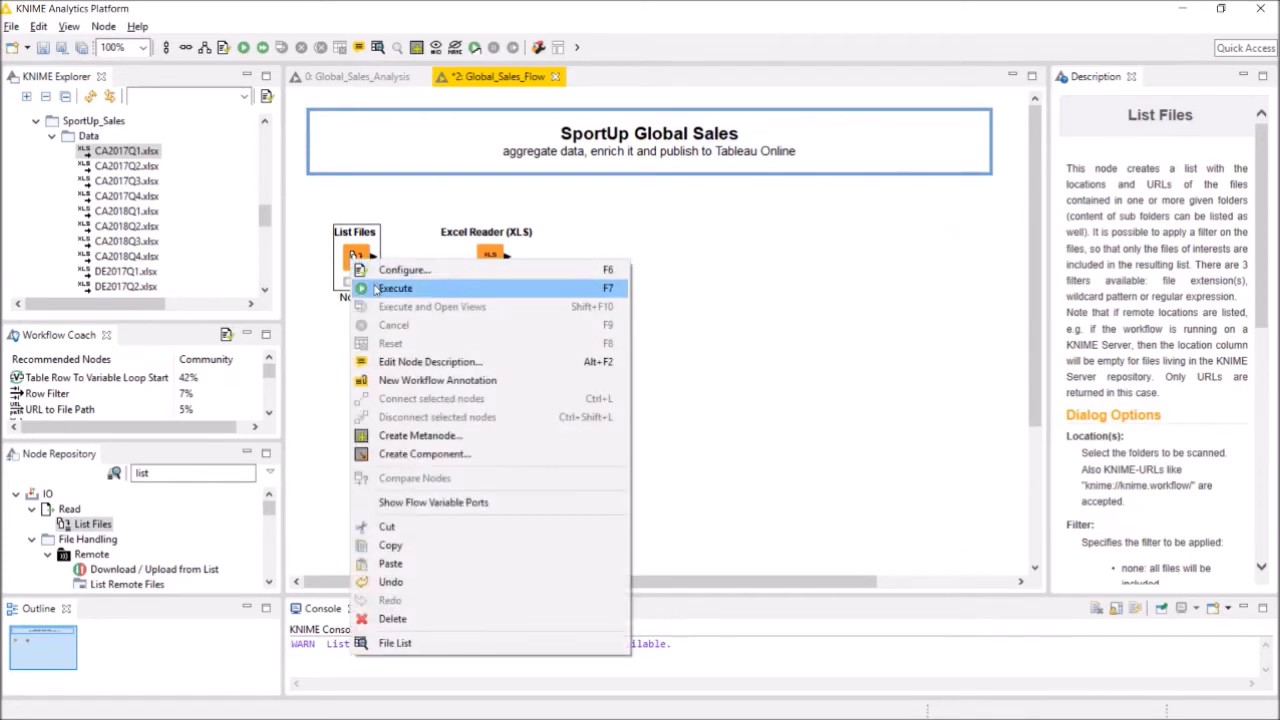
pyautogui.click(376, 289)
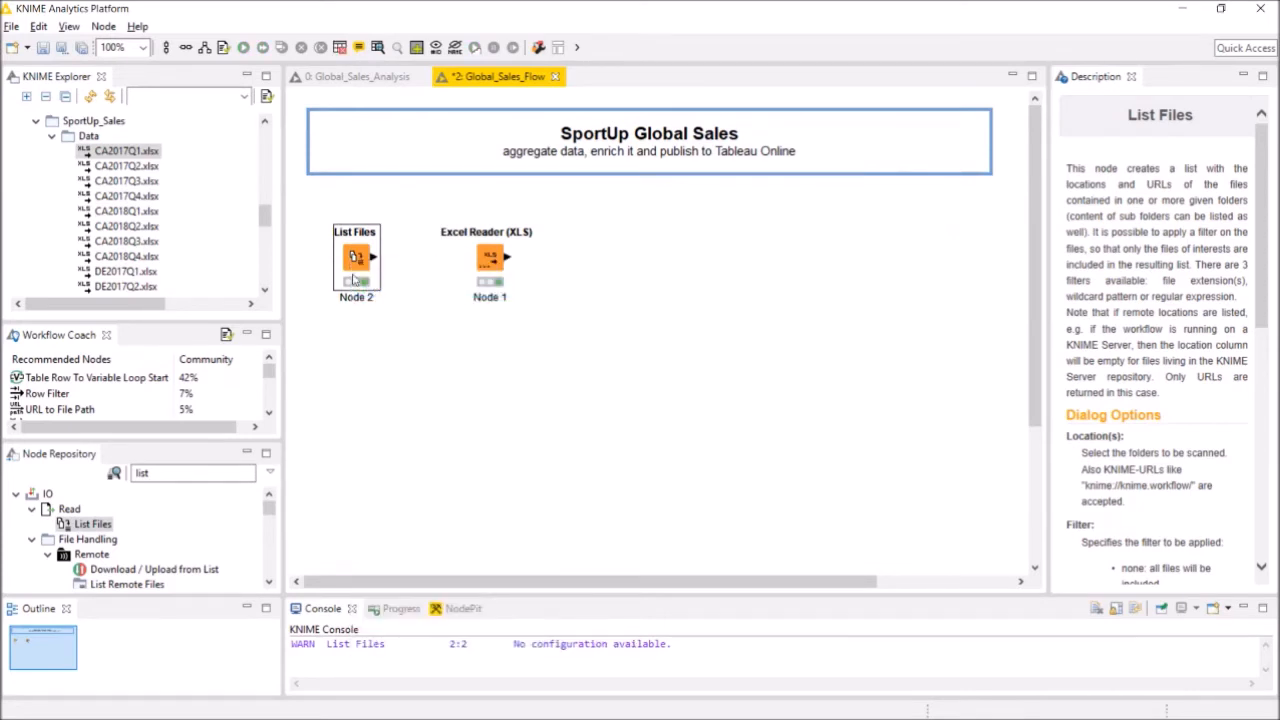
pyautogui.rightClick(355, 268)
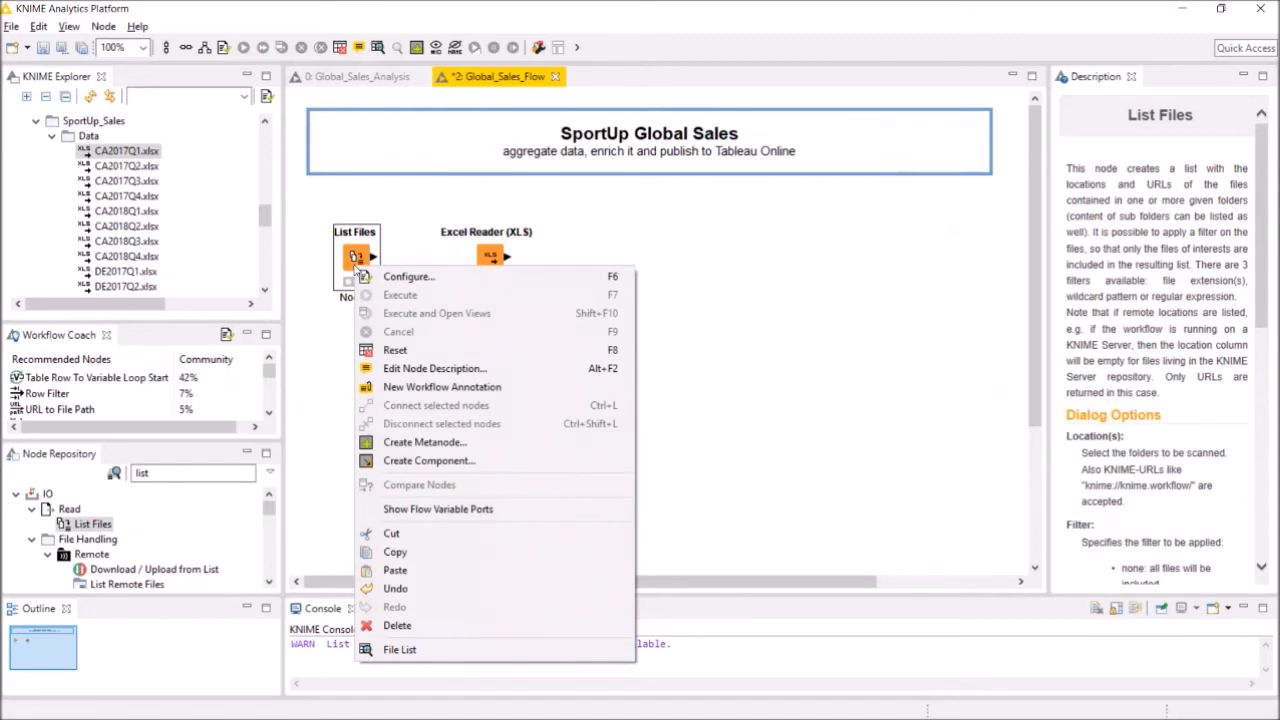
pyautogui.click(400, 650)
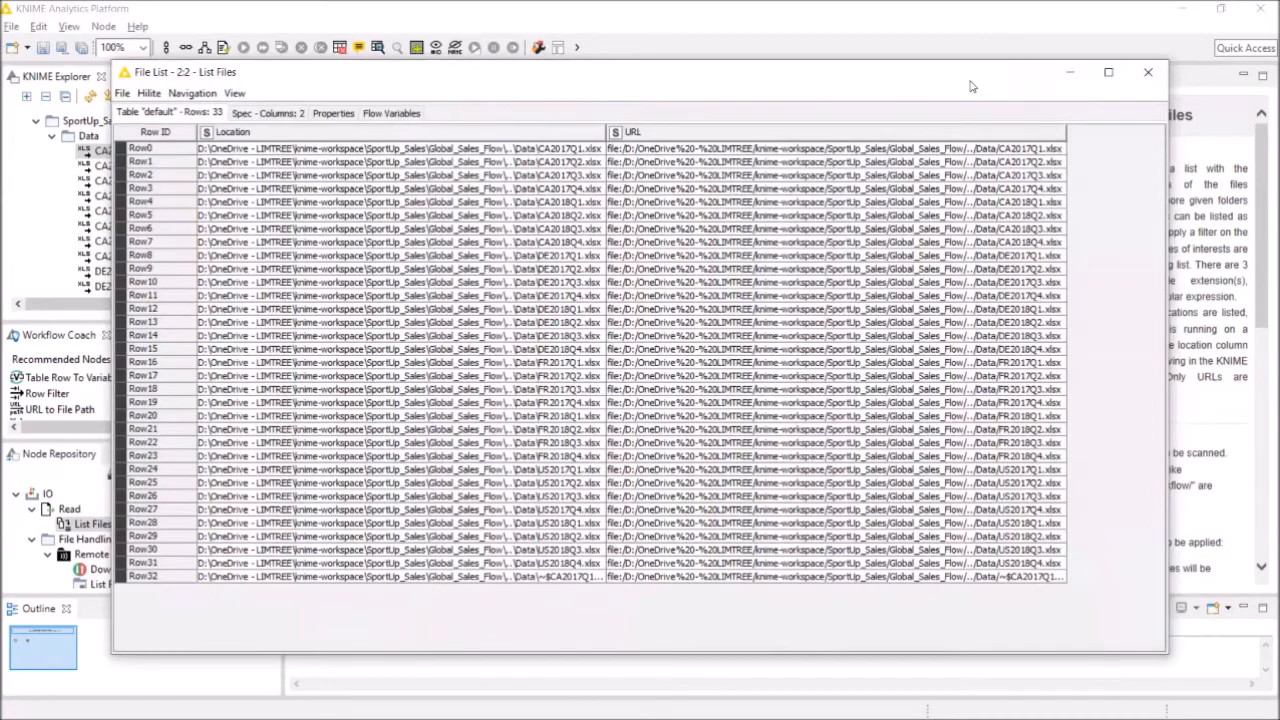
pyautogui.click(1150, 77)
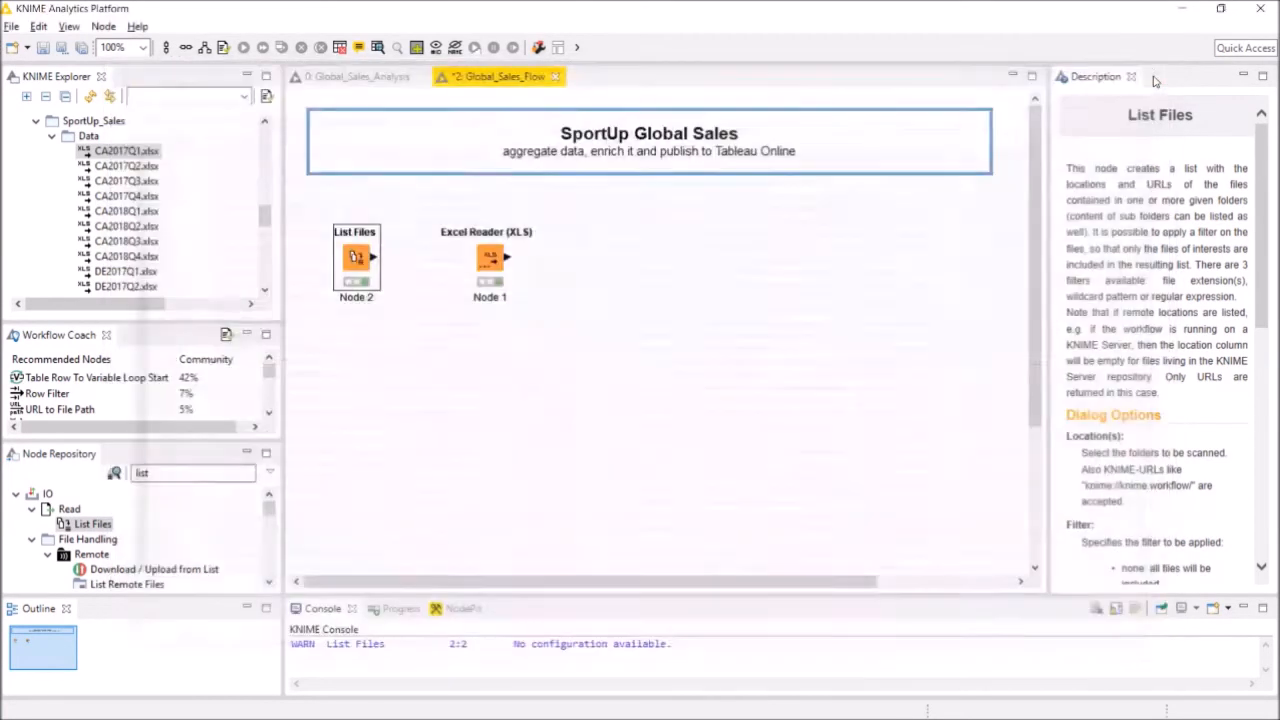
# Insert a Table Row To Variable Loop Start node between List Files and Excel Reader, shifting the Excel Reader to the right
pyautogui.moveTo(492, 260); pyautogui.dragTo(525, 260)
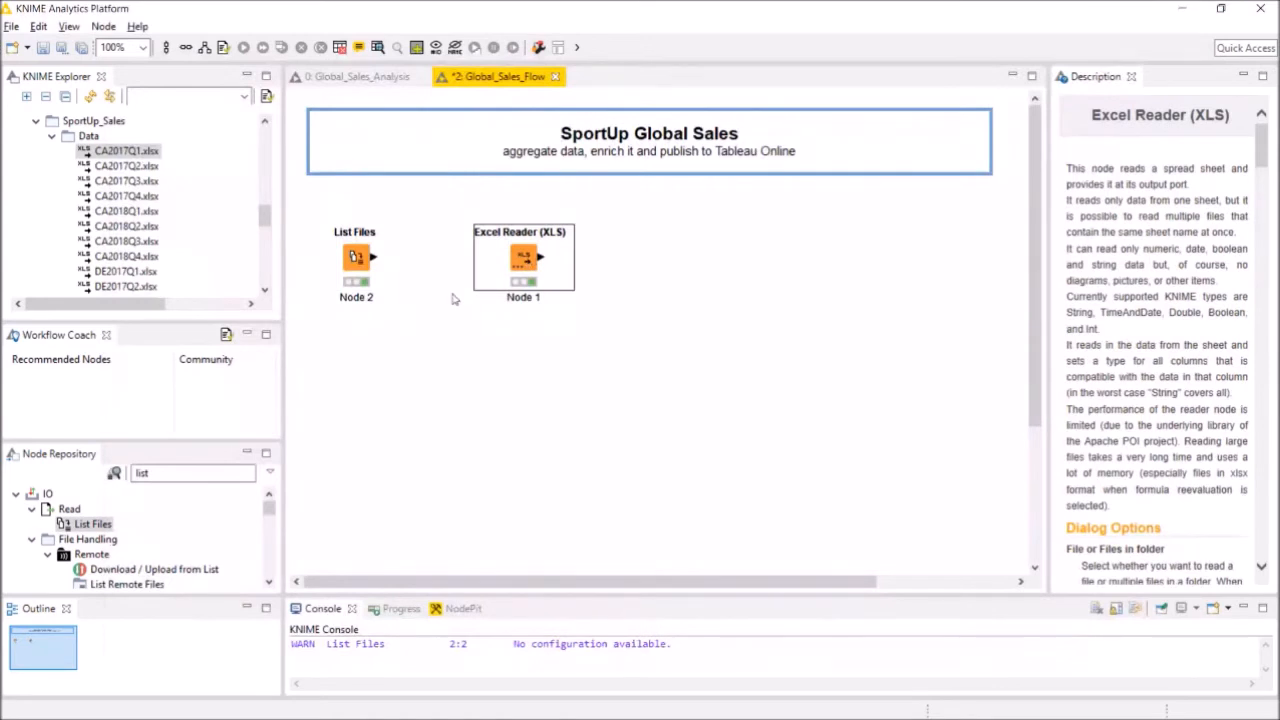
pyautogui.click(451, 340)
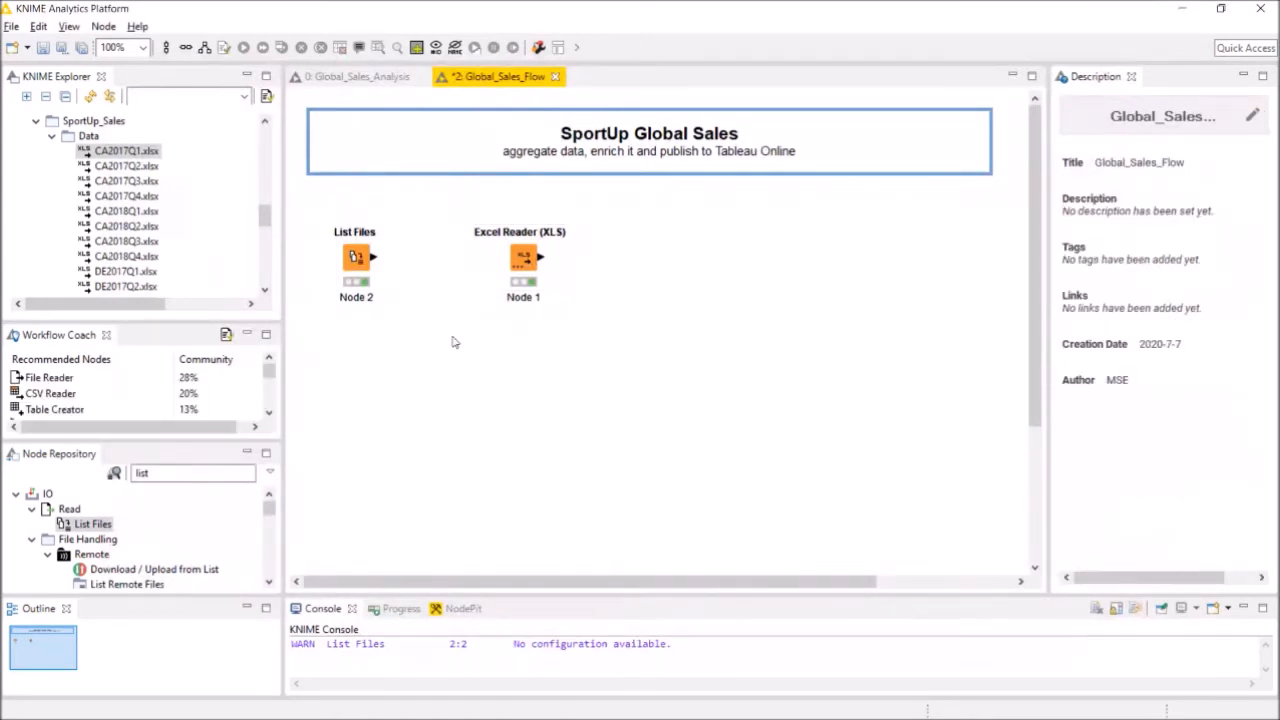
pyautogui.doubleClick(165, 474)
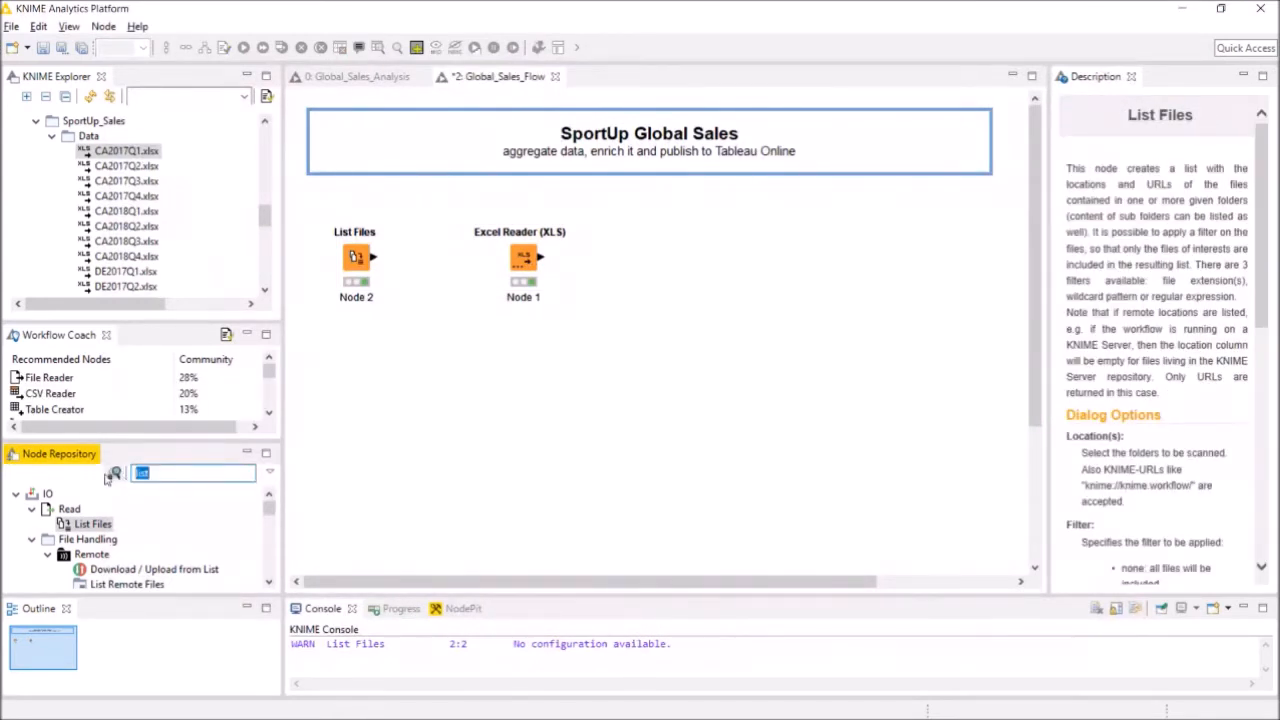
pyautogui.write('table row to variable')
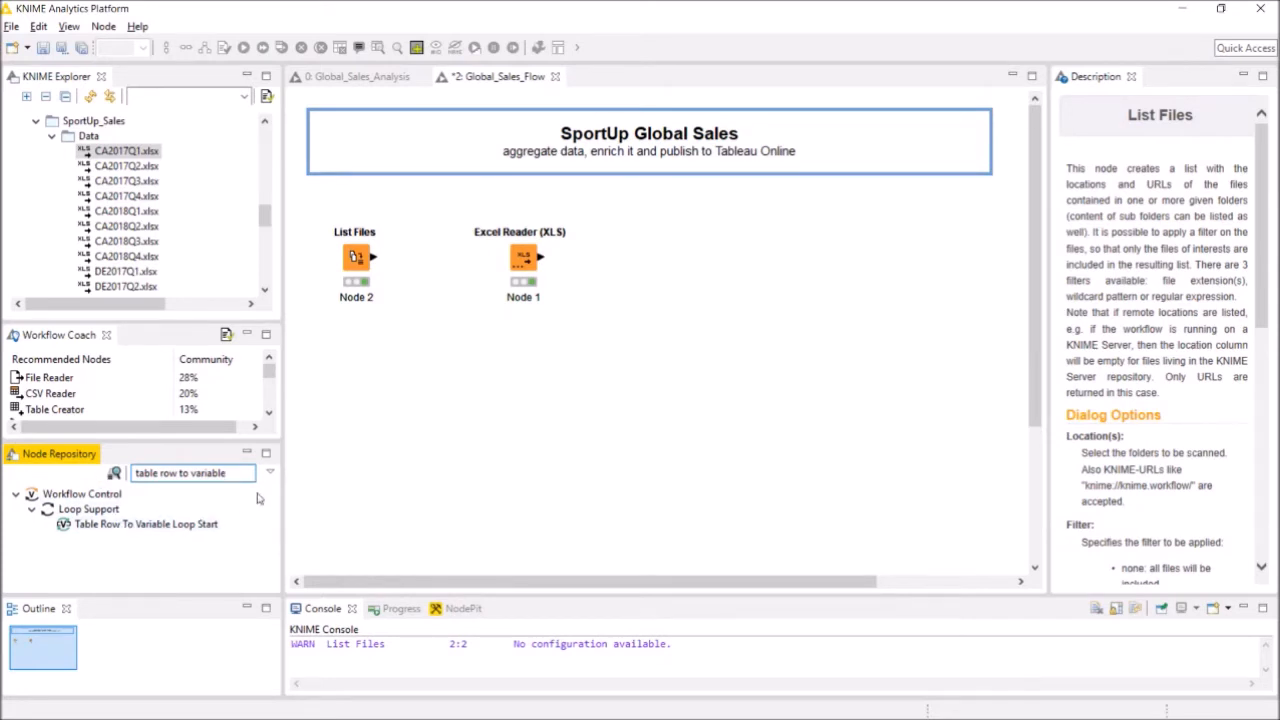
pyautogui.moveTo(158, 522); pyautogui.dragTo(574, 258)
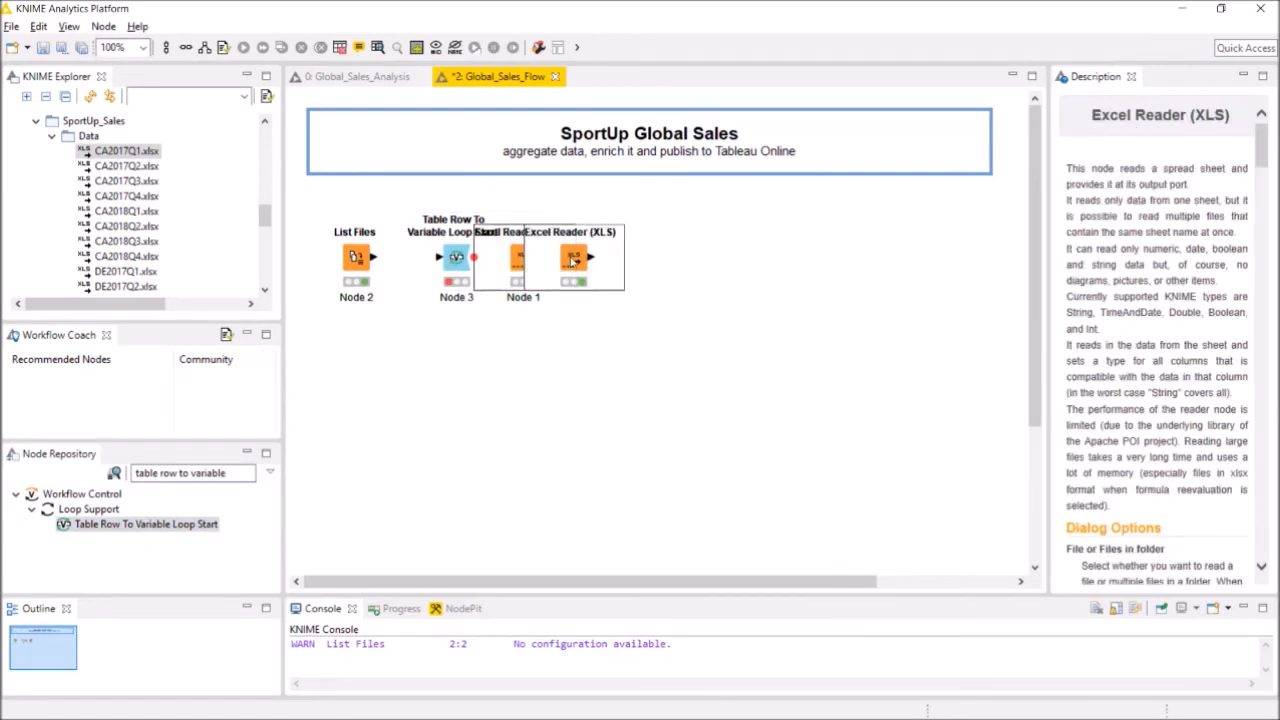
pyautogui.click(440, 398)
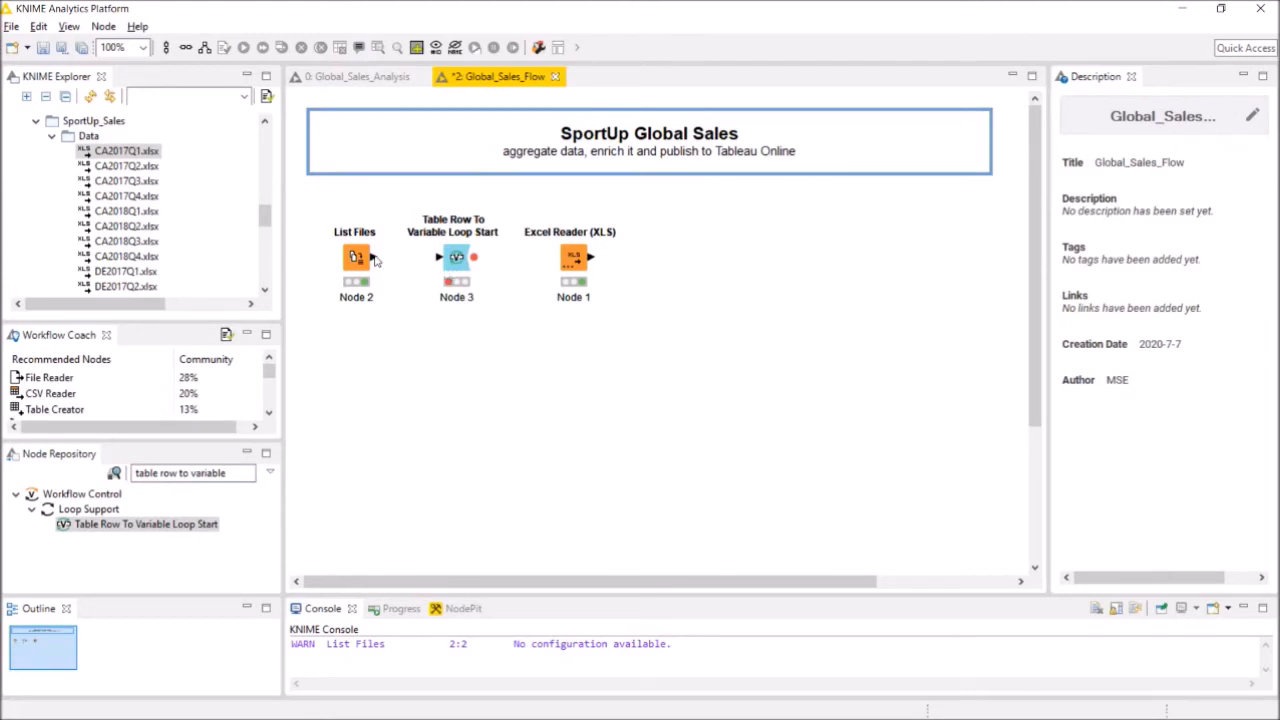
# Connect the List Files output to the Table Row To Variable Loop Start node and execute the loop start
pyautogui.click(388, 262)
pyautogui.moveTo(390, 263); pyautogui.dragTo(440, 258)
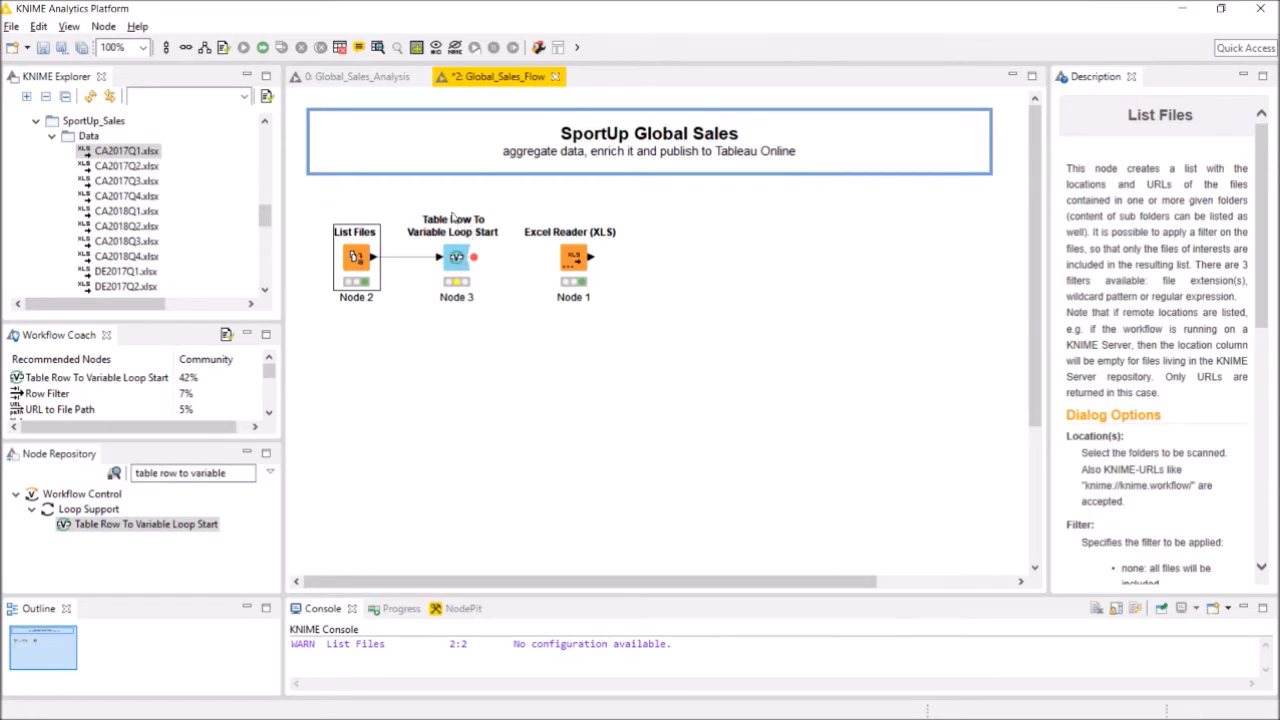
pyautogui.click(456, 257)
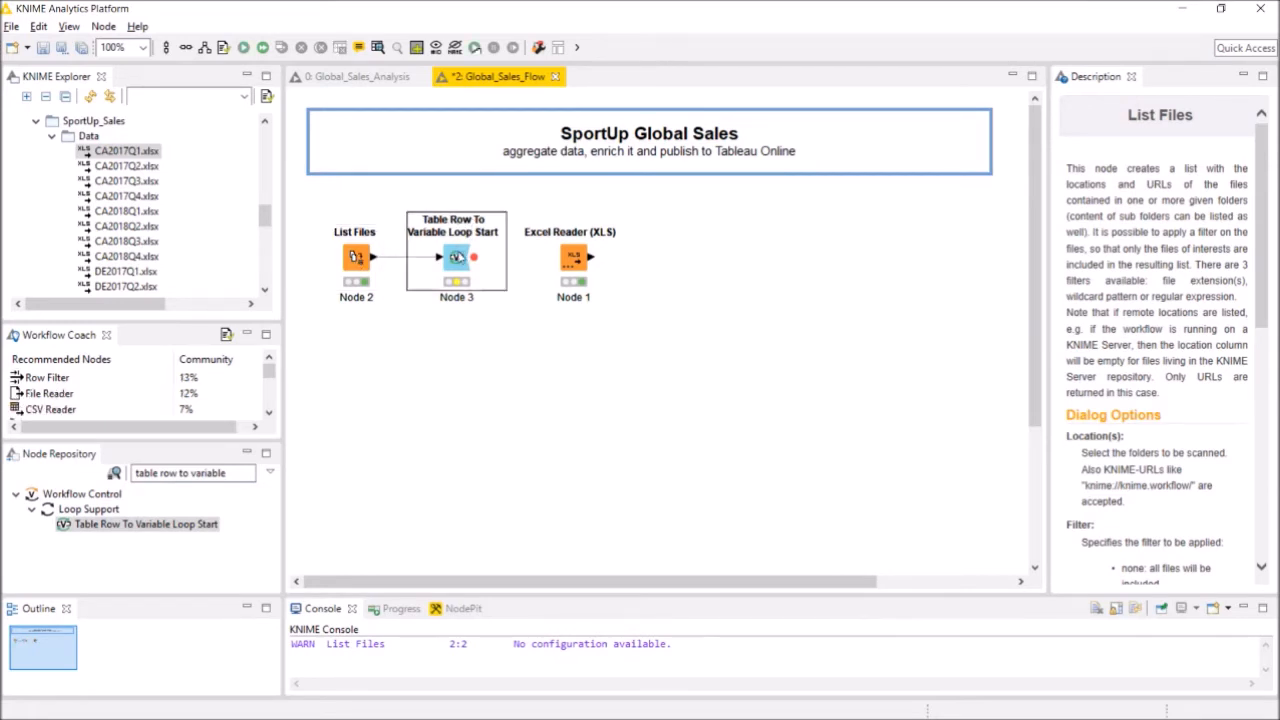
pyautogui.rightClick(456, 257)
pyautogui.click(514, 277)
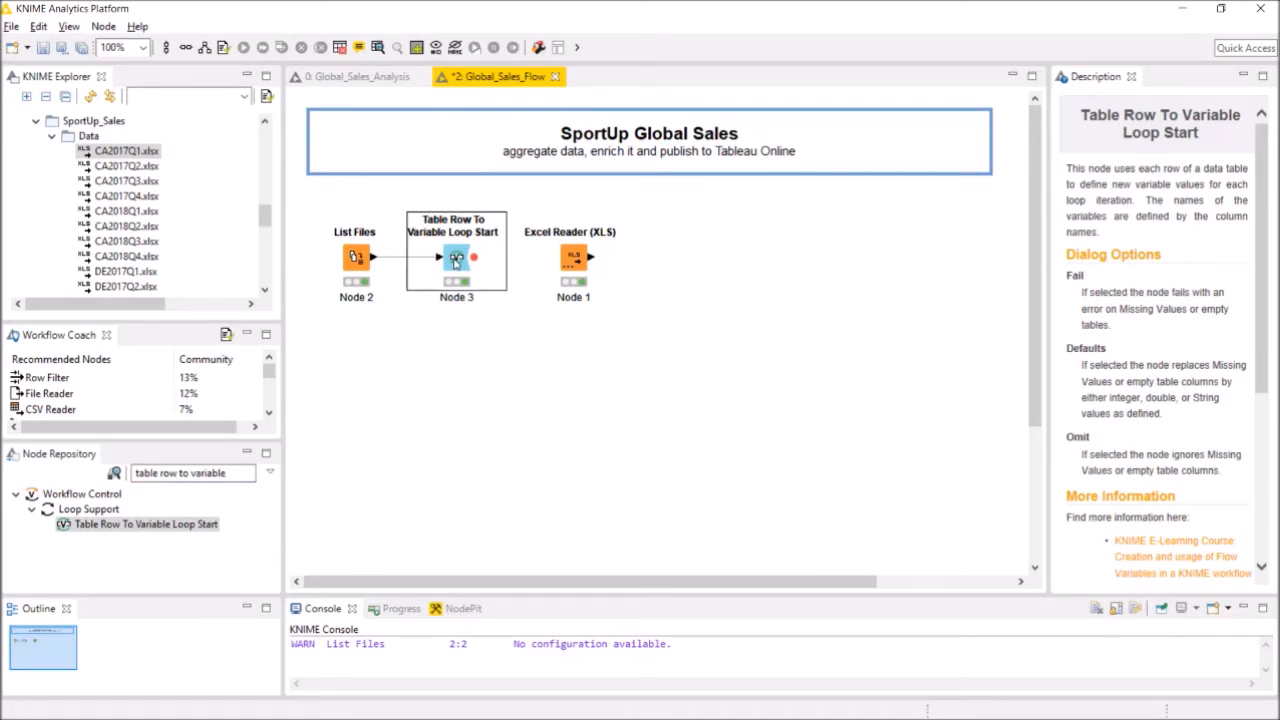
# Inspect the flow variables in the loop start node's variable connection output and close the view
pyautogui.rightClick(456, 261)
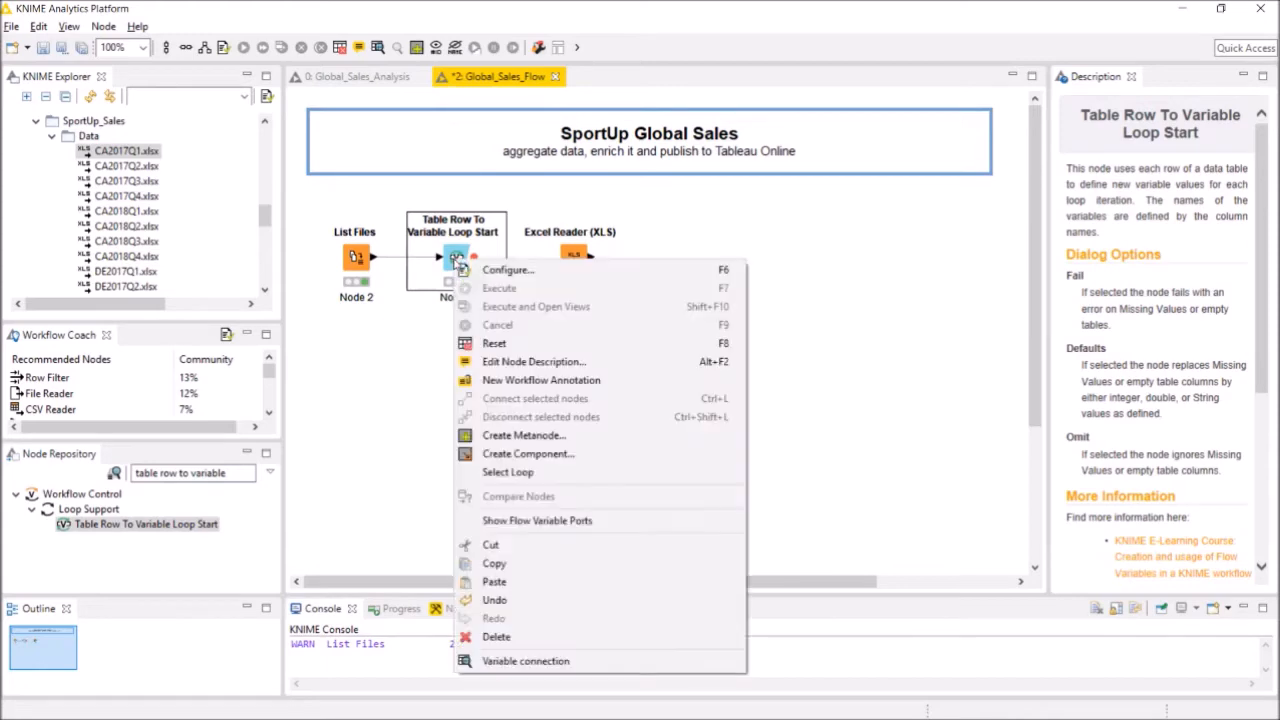
pyautogui.click(590, 662)
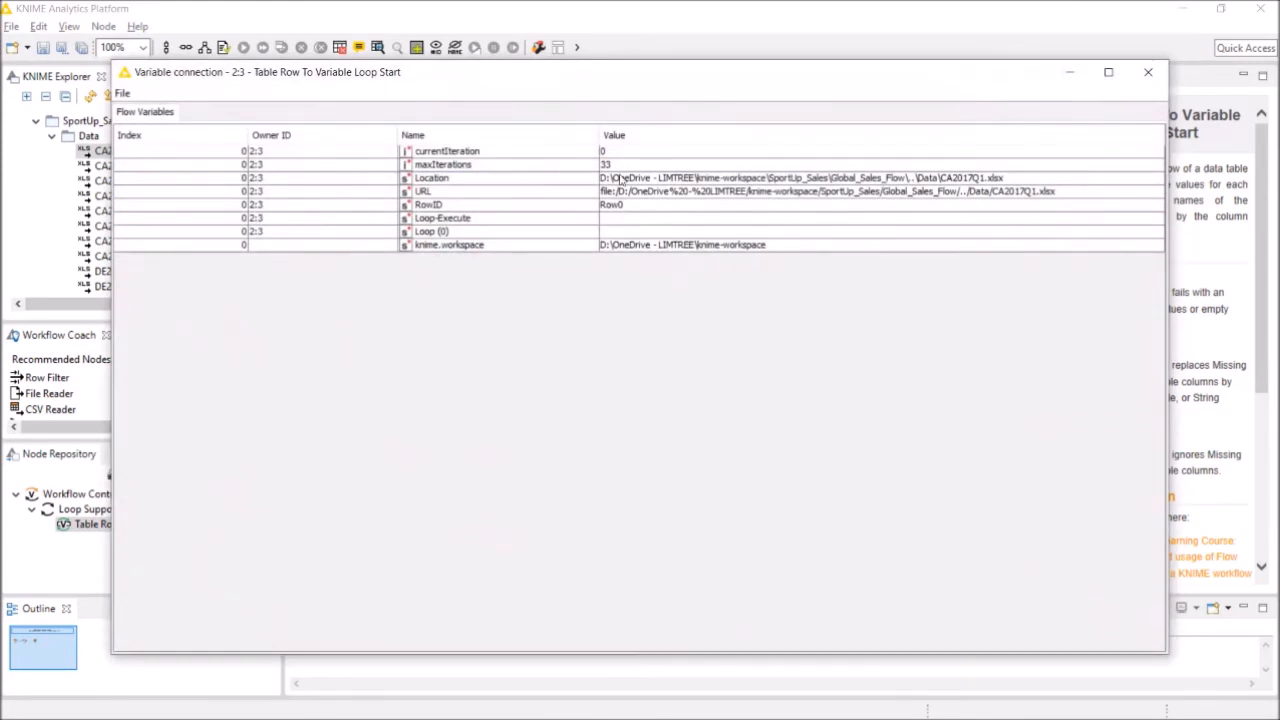
pyautogui.moveTo(634, 74)
pyautogui.mouseDown()
pyautogui.moveTo(629, 151)
pyautogui.moveTo(629, 80)
pyautogui.mouseUp()
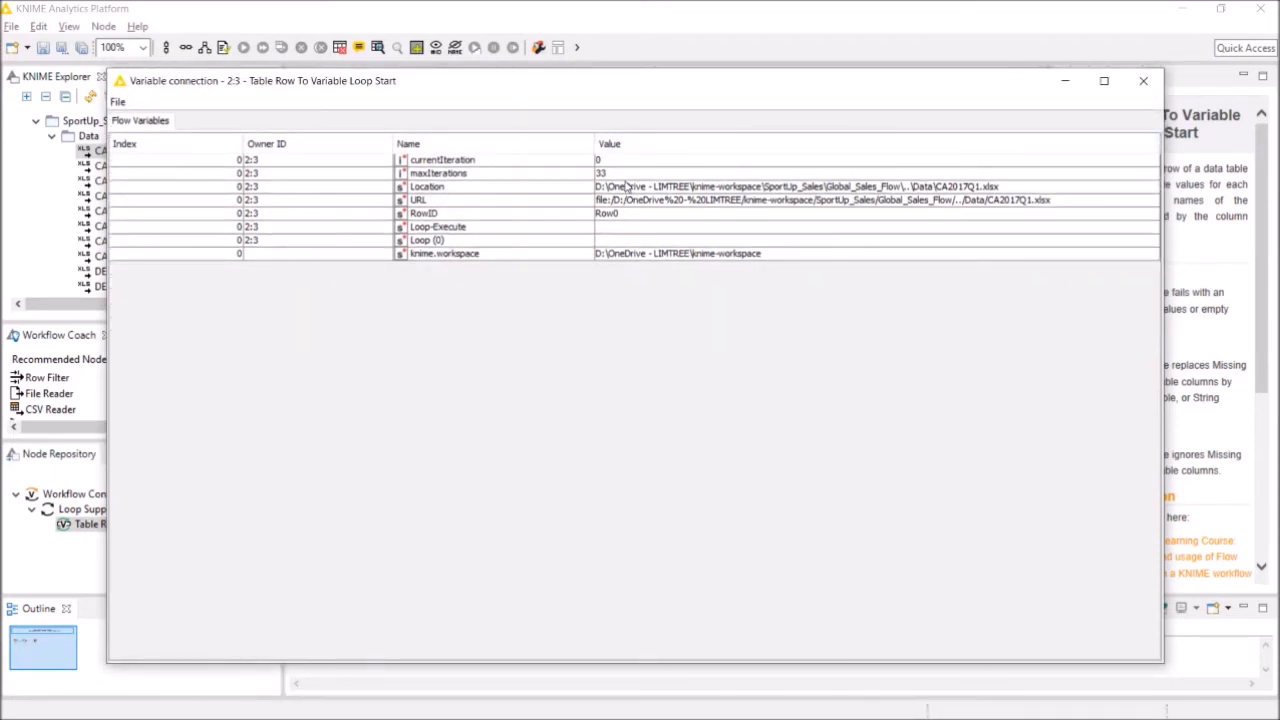
pyautogui.click(1143, 81)
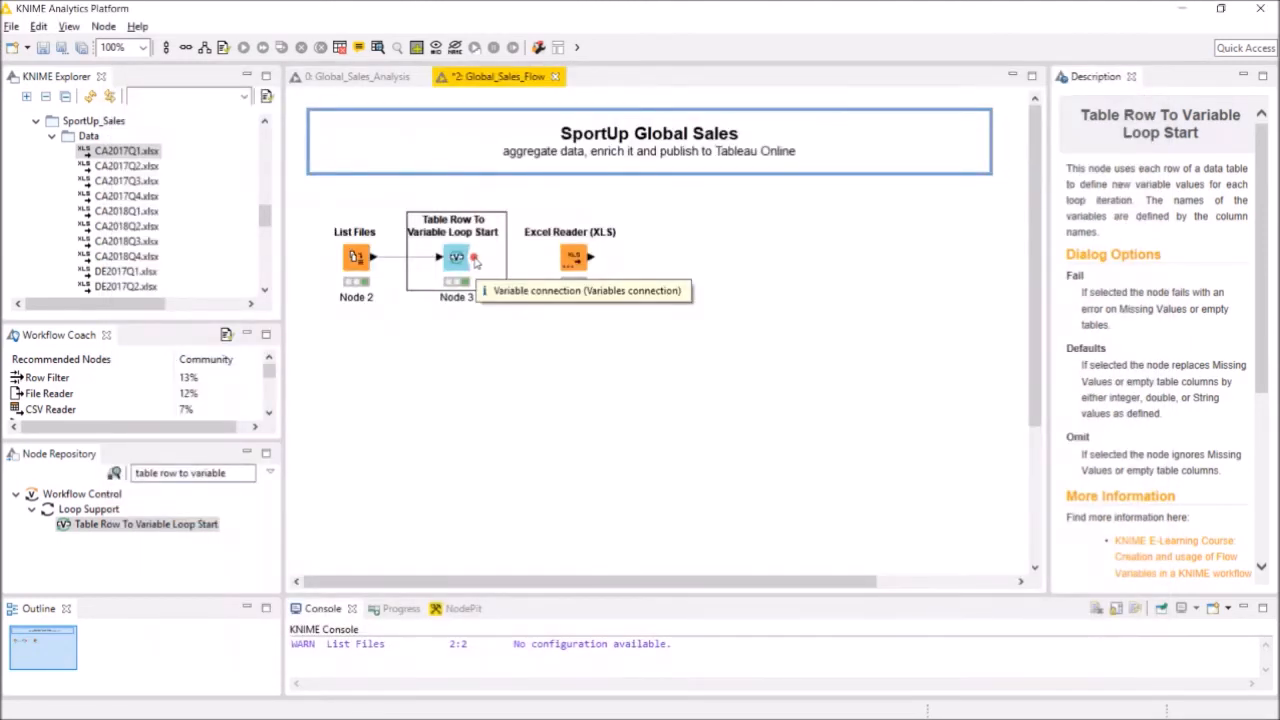
# Show the Excel Reader's flow variable ports and connect the loop start's variable output to its variable input
pyautogui.click(576, 258)
pyautogui.rightClick(576, 258)
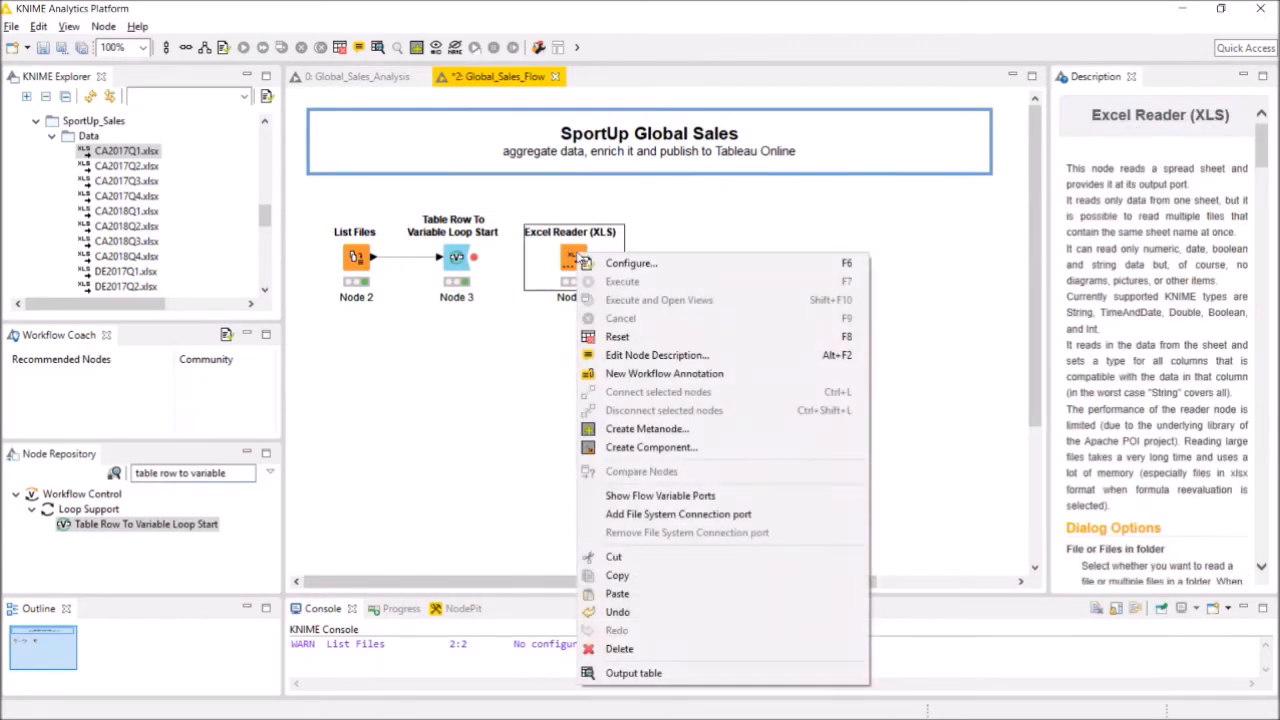
pyautogui.click(657, 496)
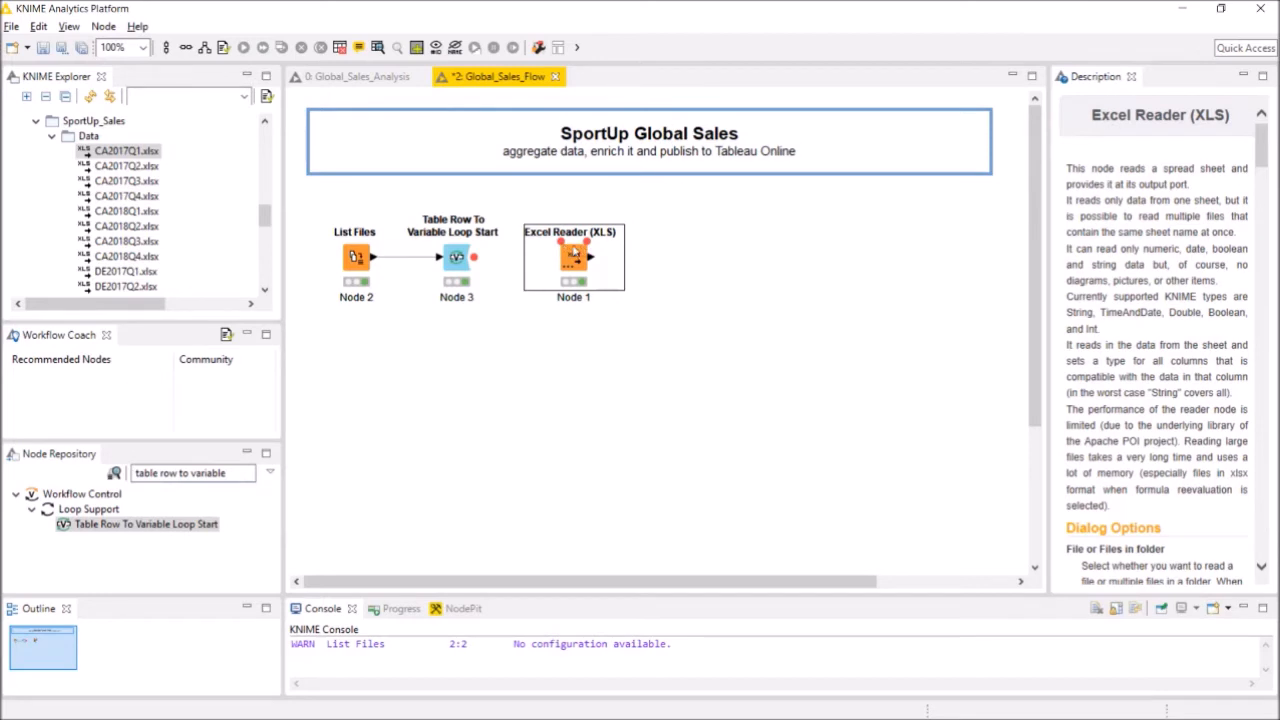
pyautogui.moveTo(476, 262); pyautogui.dragTo(562, 248)
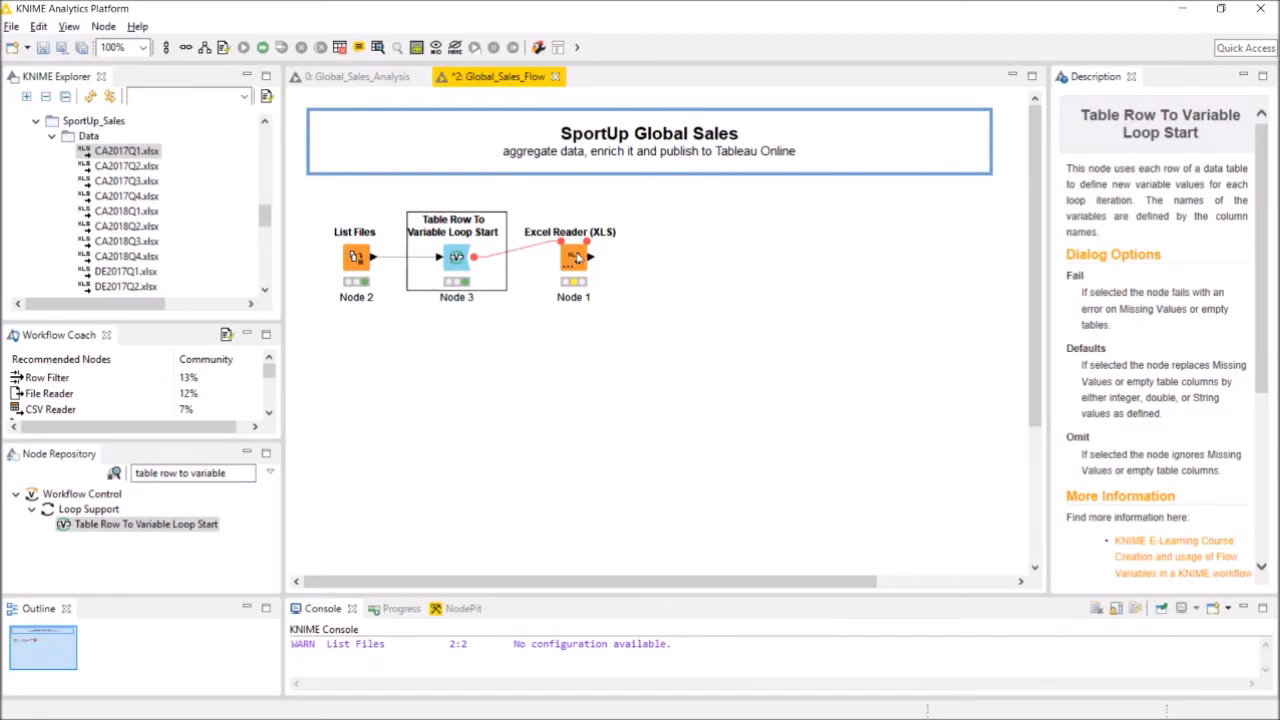
# Make the Excel Reader's file path controlled by the URL flow variable, confirm the configuration and execute the node
pyautogui.rightClick(578, 258)
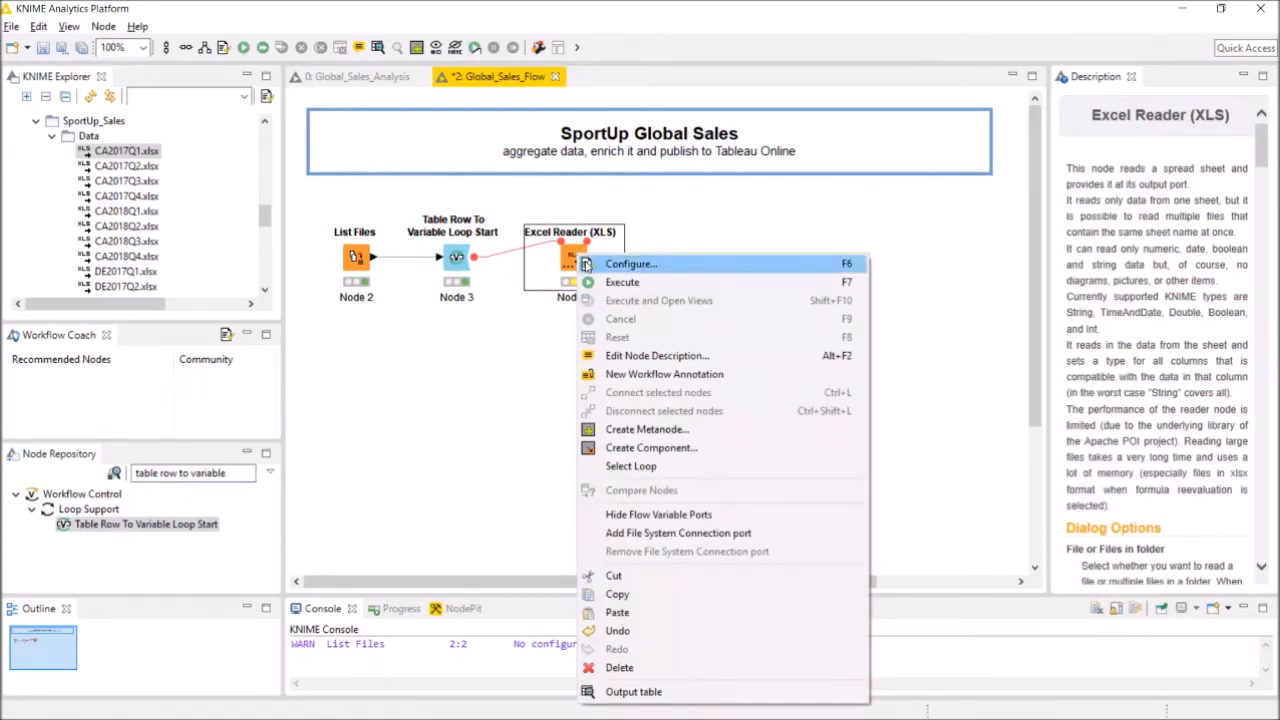
pyautogui.click(586, 264)
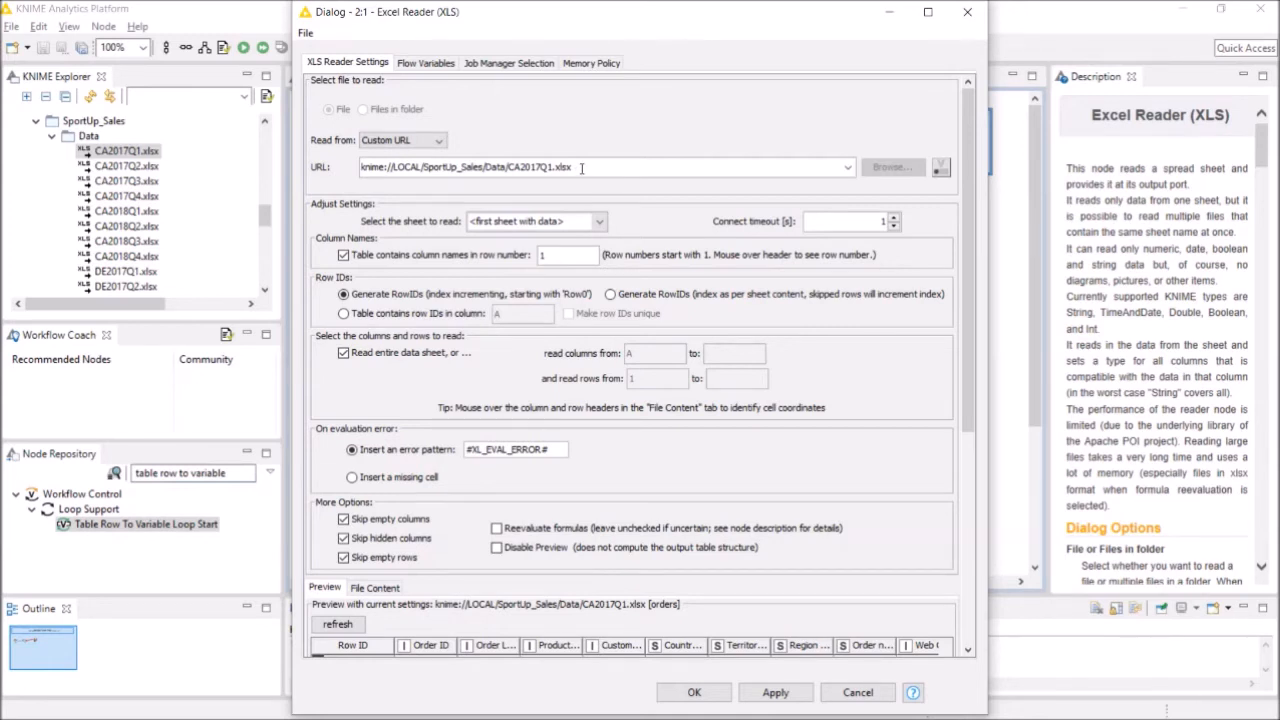
pyautogui.click(941, 169)
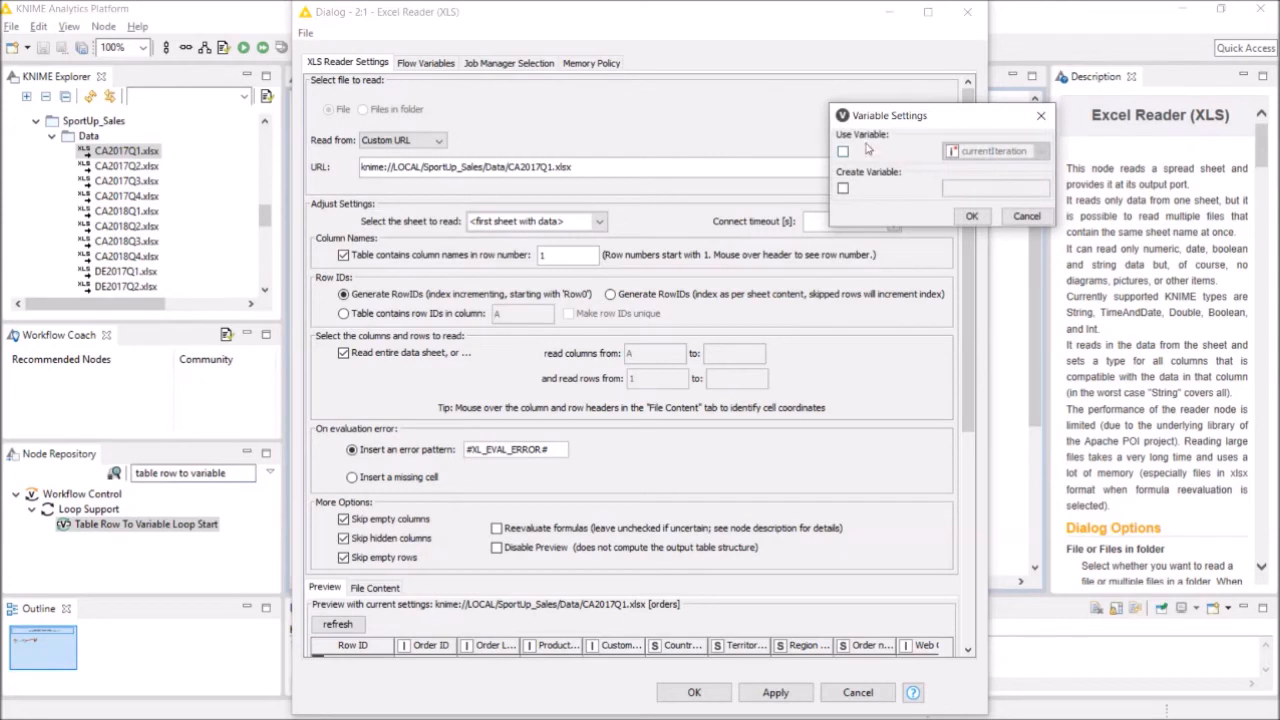
pyautogui.click(843, 151)
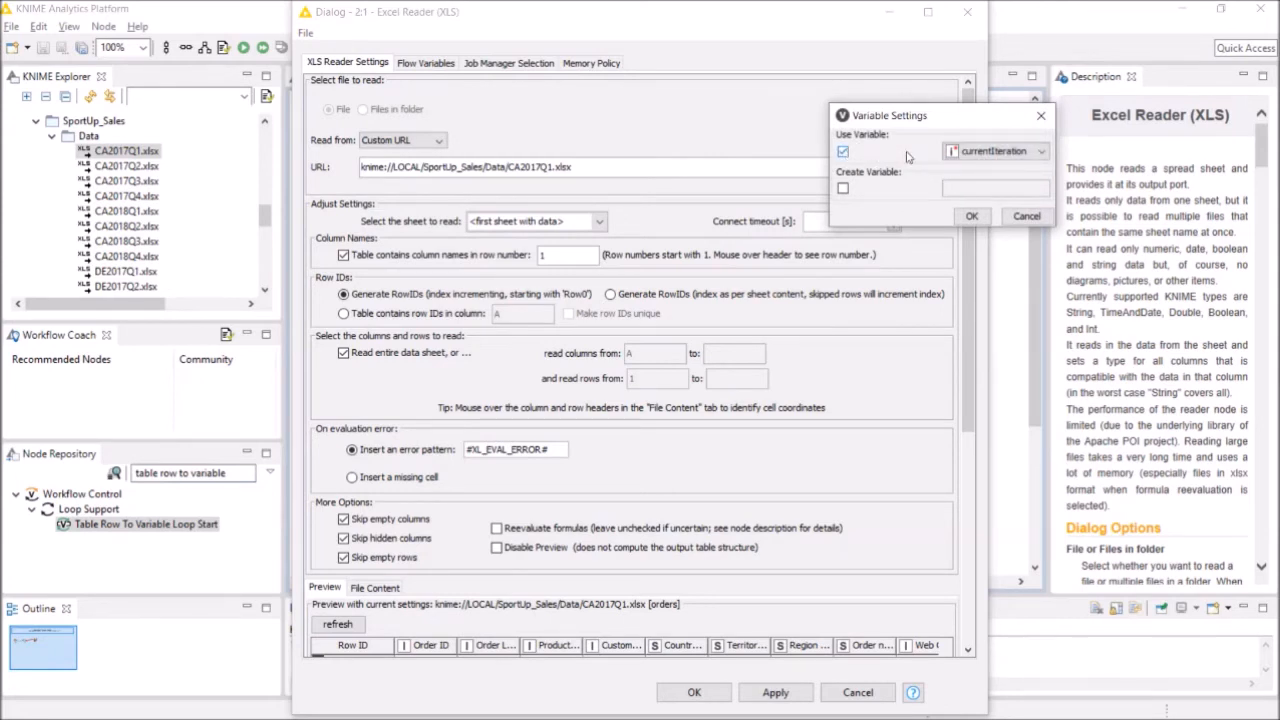
pyautogui.click(957, 152)
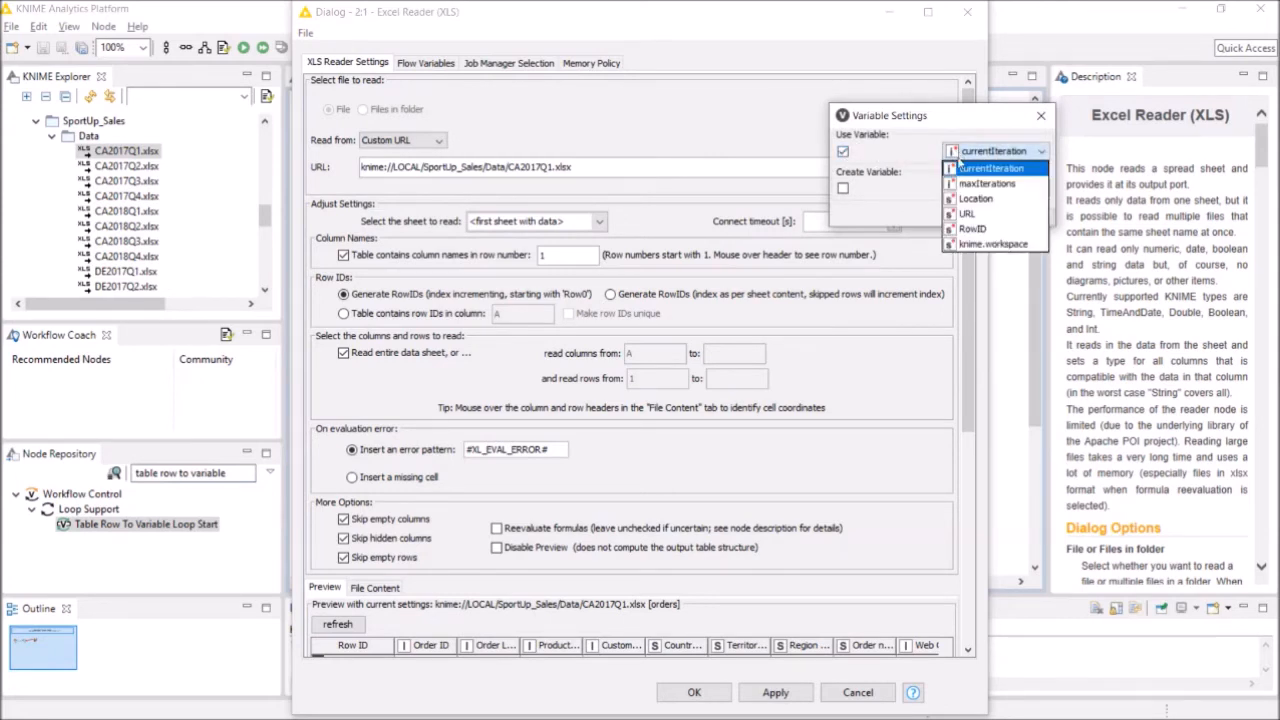
pyautogui.click(970, 214)
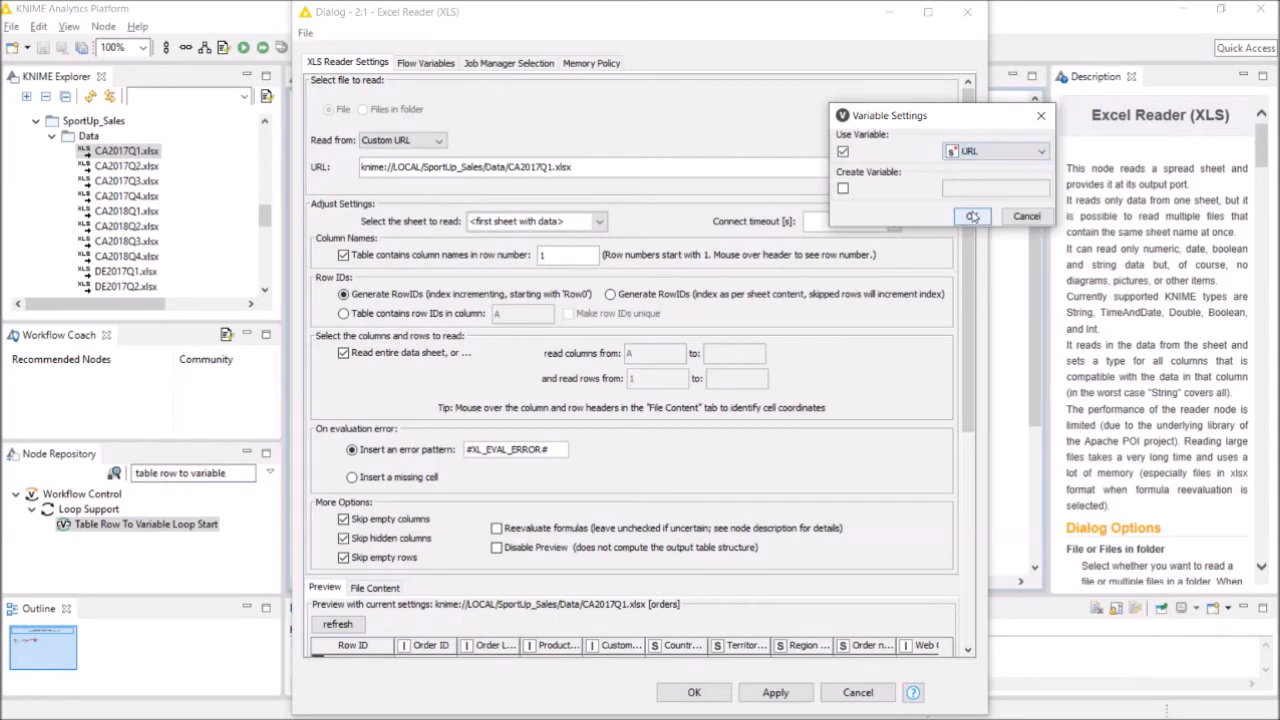
pyautogui.click(970, 217)
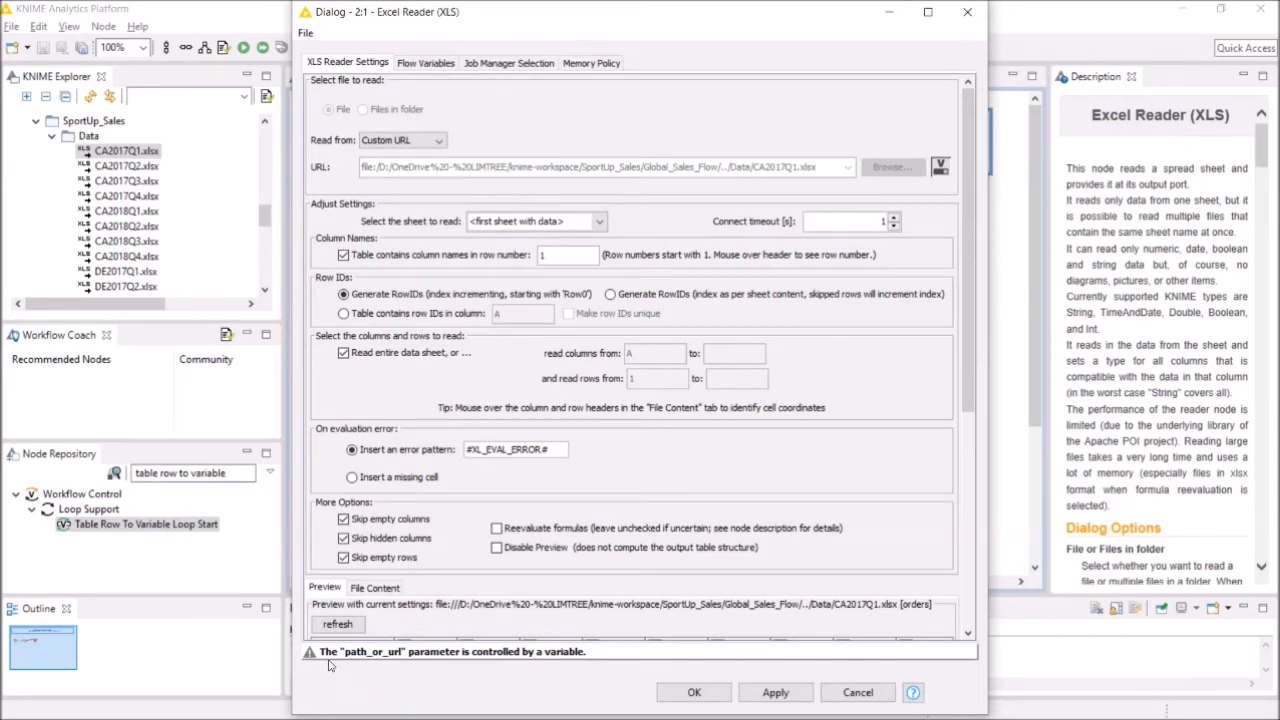
pyautogui.click(690, 693)
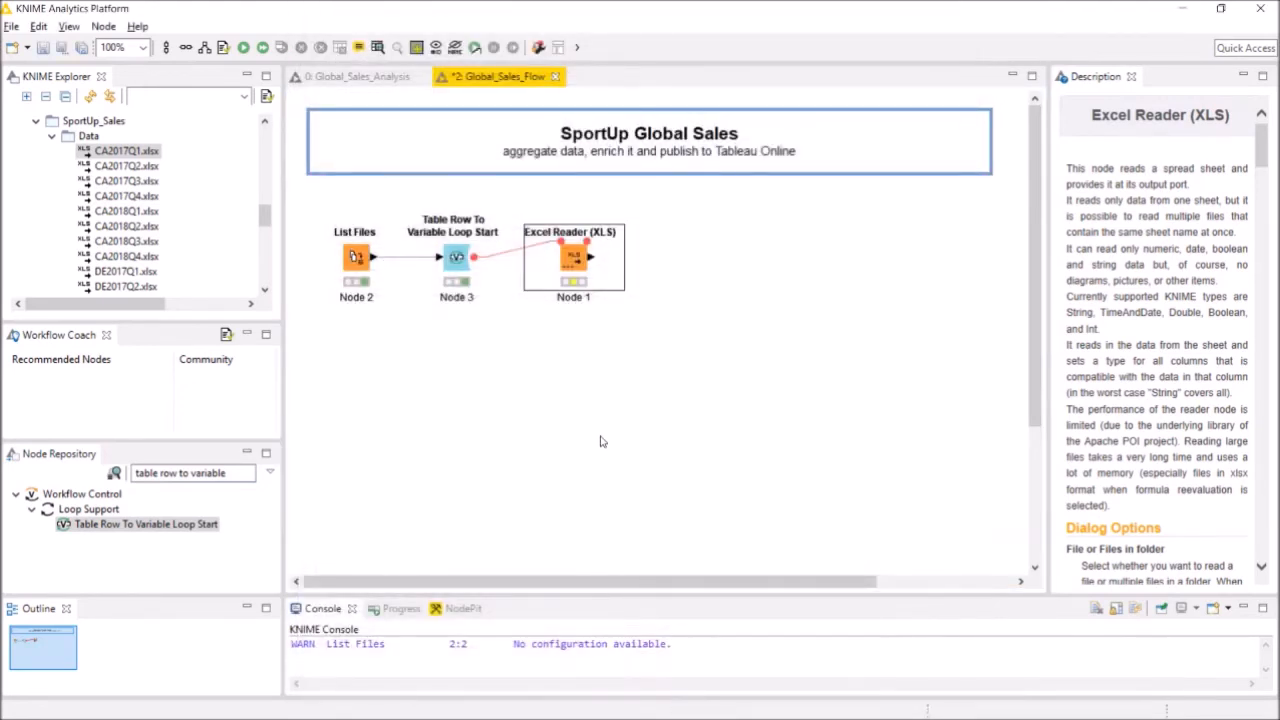
pyautogui.rightClick(576, 256)
pyautogui.click(612, 283)
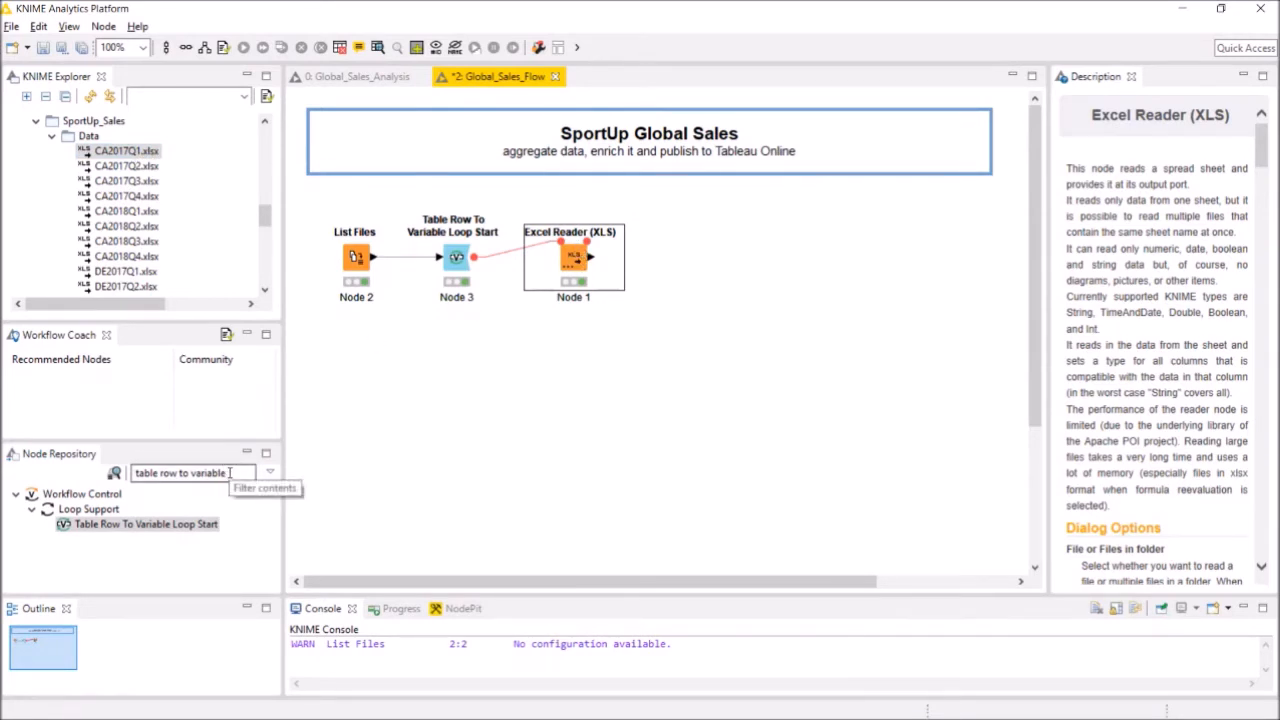
# Find the Loop End node in the repository, add it after the Excel Reader and connect the reader's output to it
pyautogui.moveTo(229, 473); pyautogui.dragTo(128, 473)
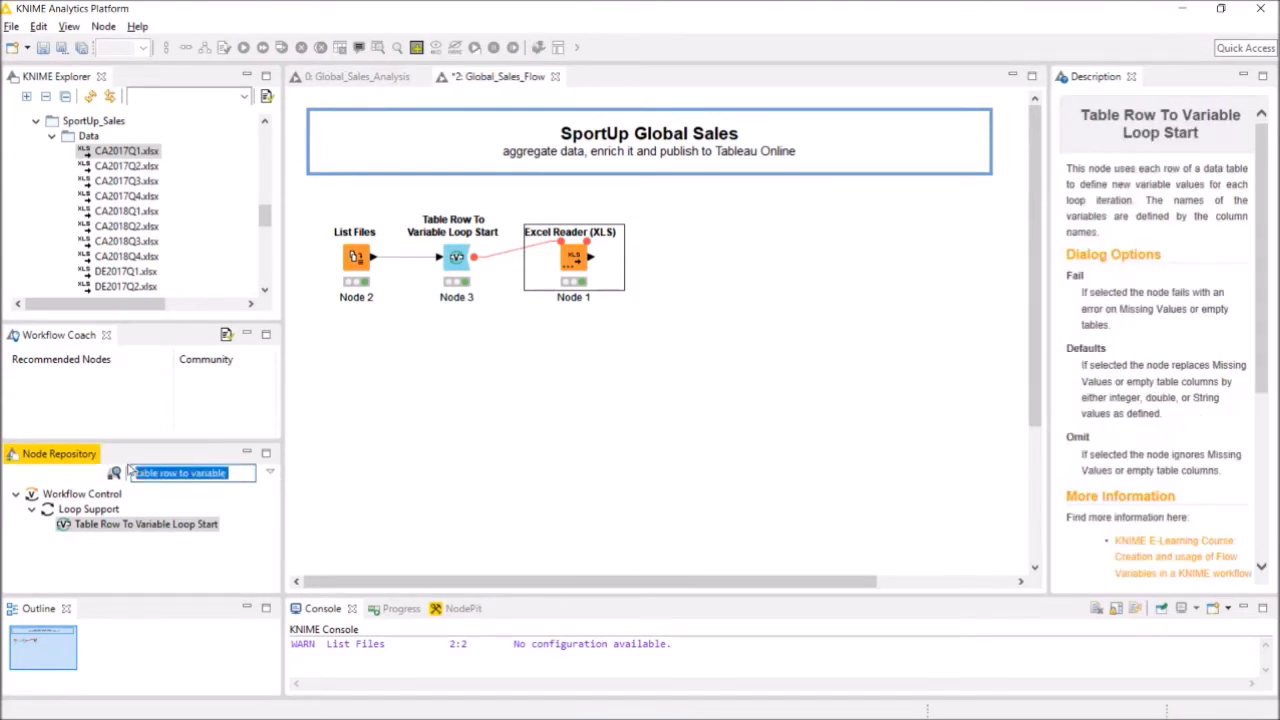
pyautogui.press('BackSpace')
pyautogui.write('loop end')
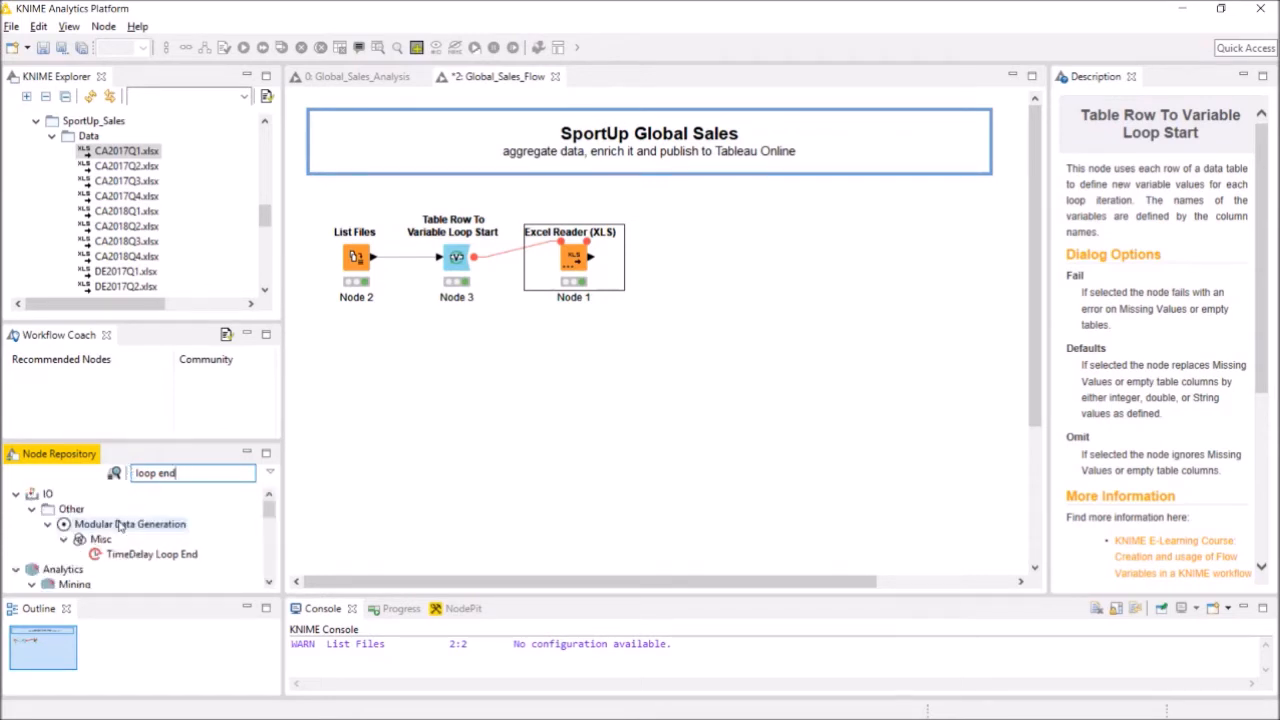
pyautogui.scroll(-6, 147, 539)
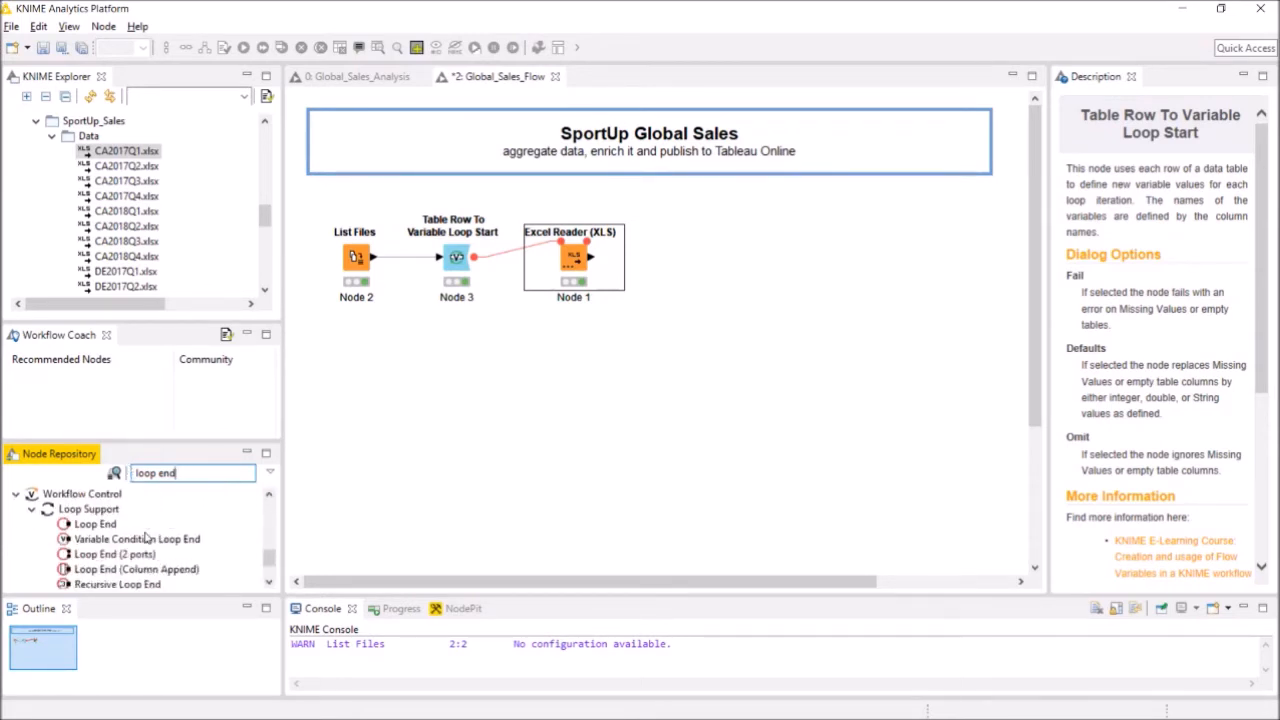
pyautogui.moveTo(94, 525); pyautogui.dragTo(690, 261)
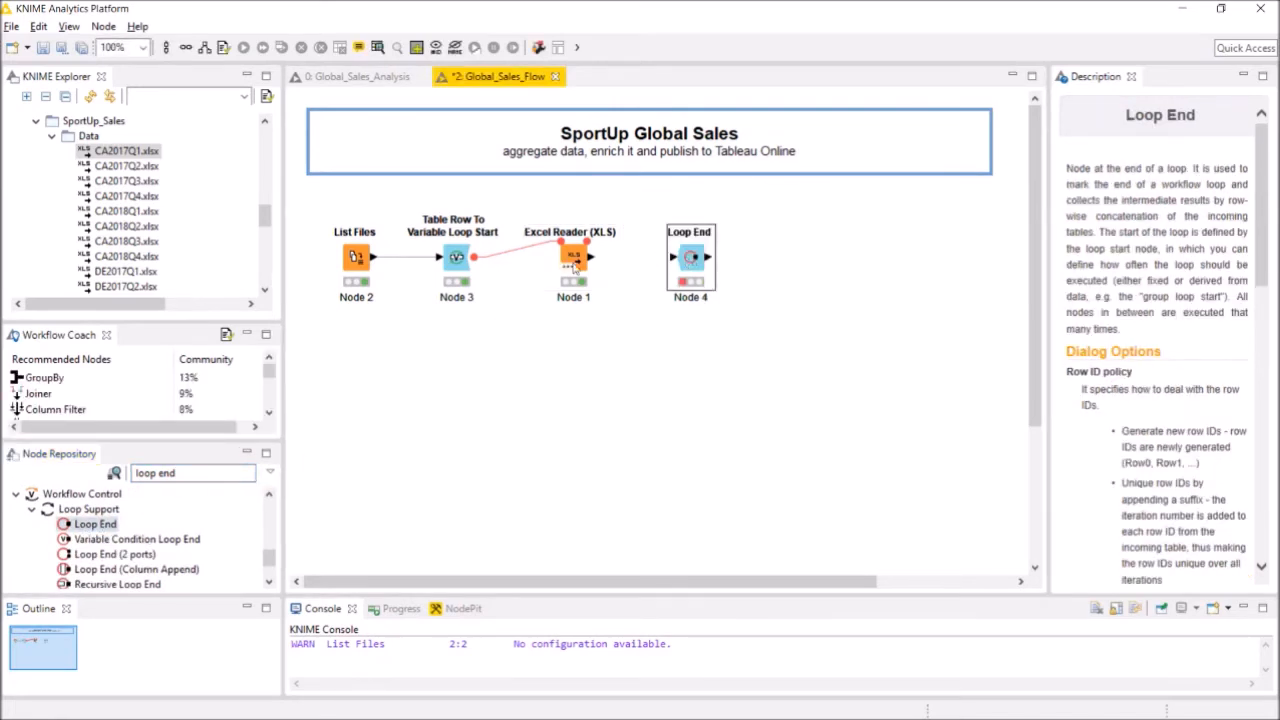
pyautogui.moveTo(591, 260); pyautogui.dragTo(680, 262)
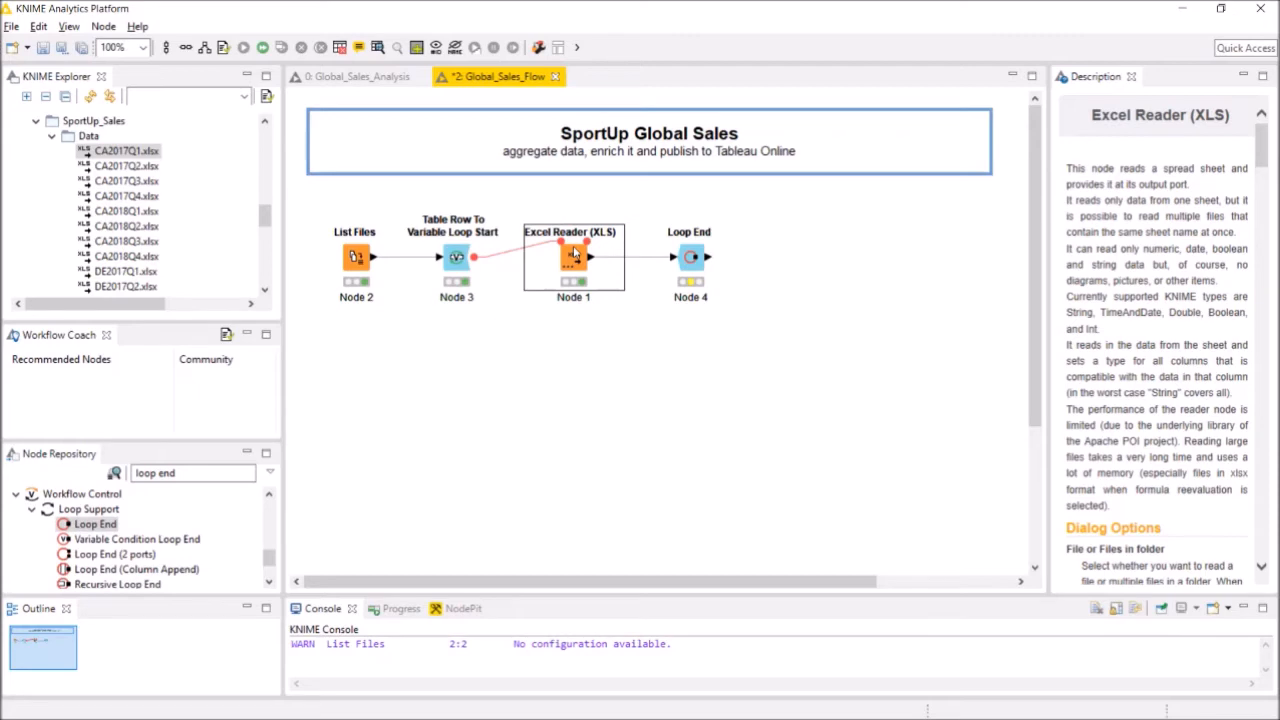
# Configure the Loop End node to omit the iteration column and allow variable column types and changing table specifications
pyautogui.rightClick(692, 257)
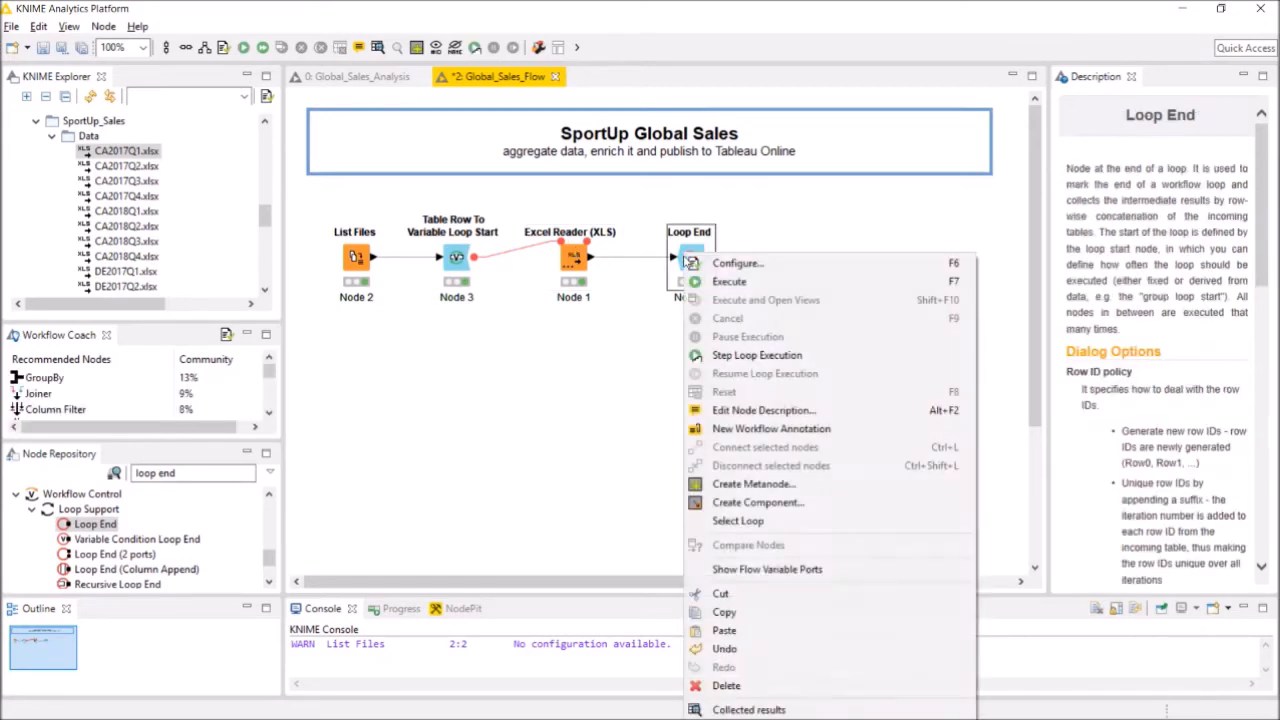
pyautogui.click(737, 263)
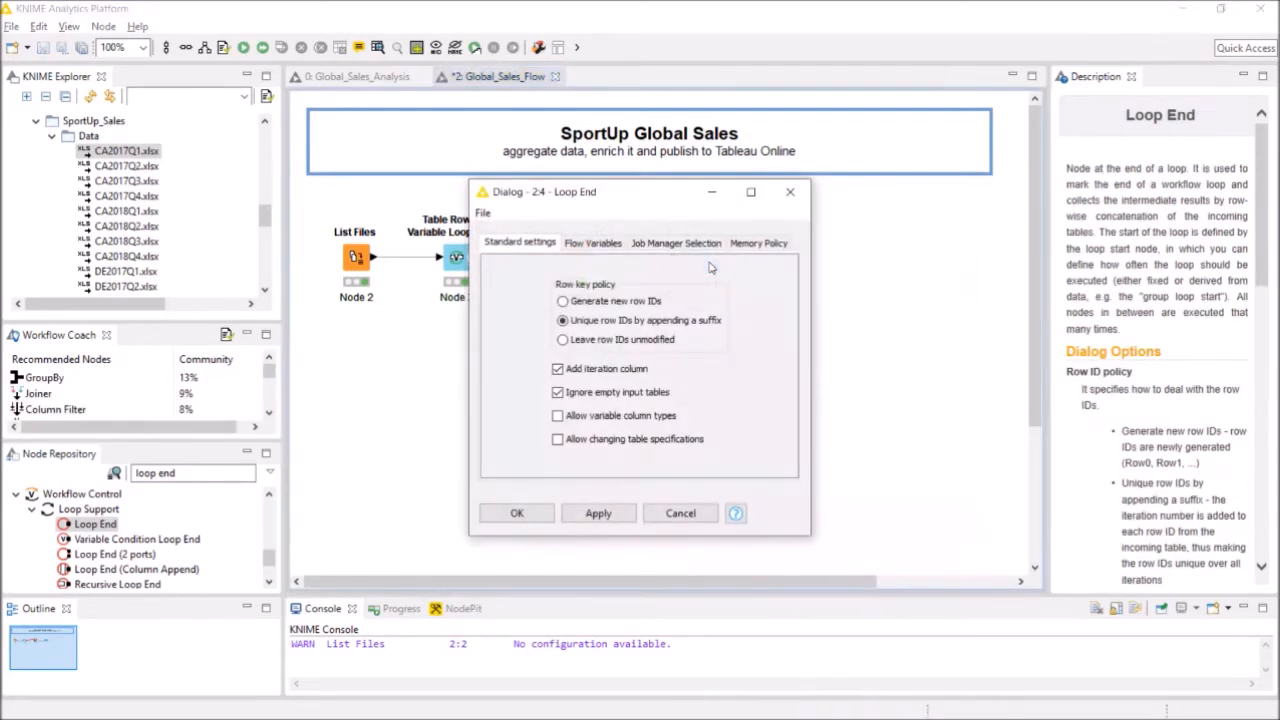
pyautogui.click(611, 375)
pyautogui.click(617, 418)
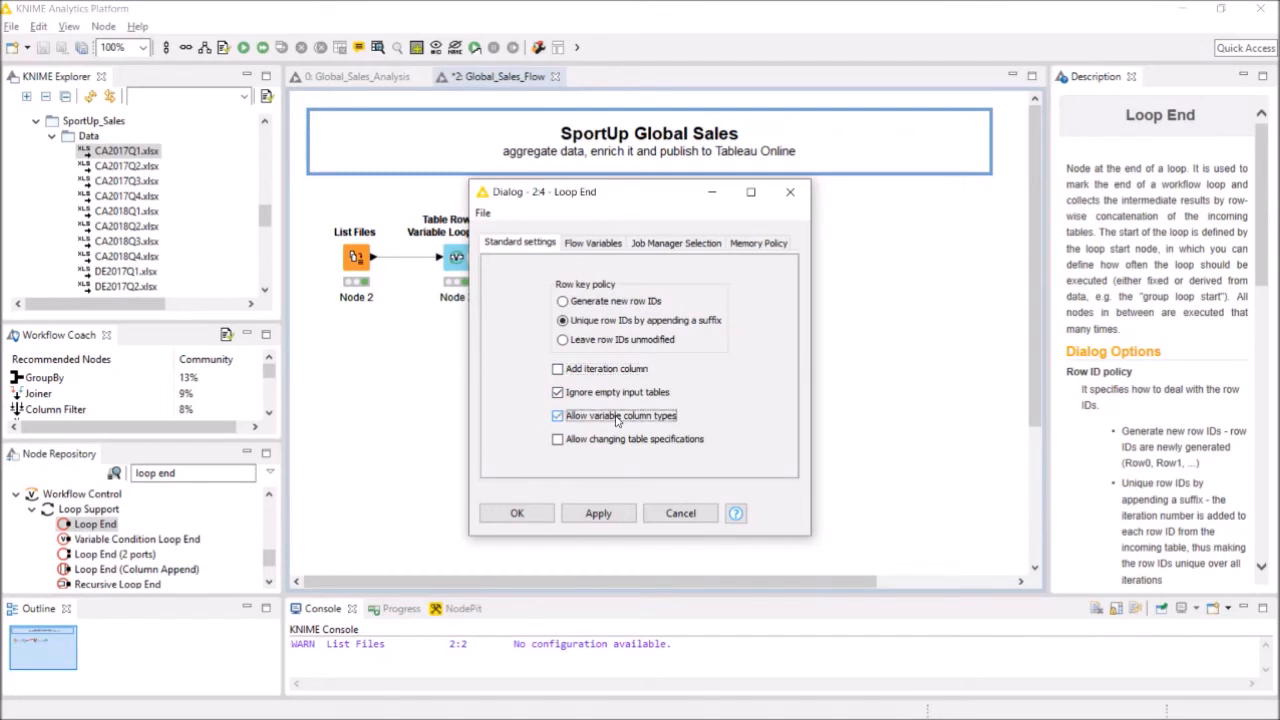
pyautogui.click(617, 440)
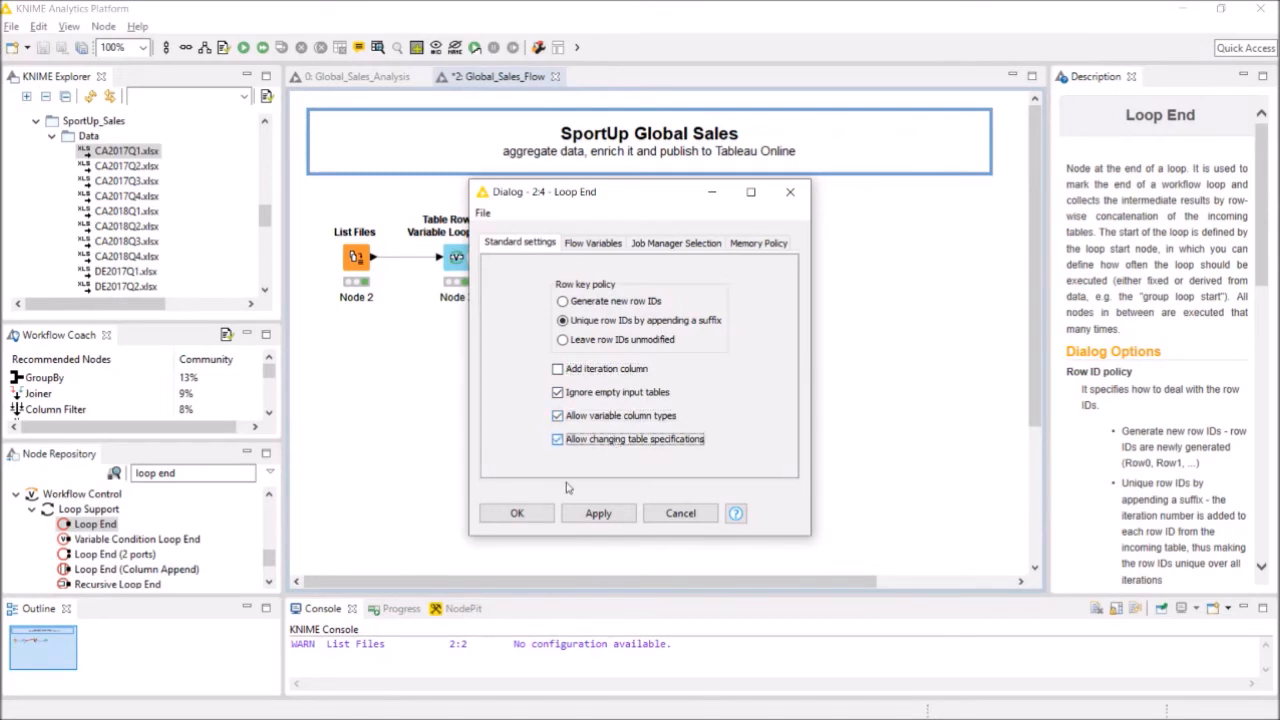
pyautogui.click(517, 514)
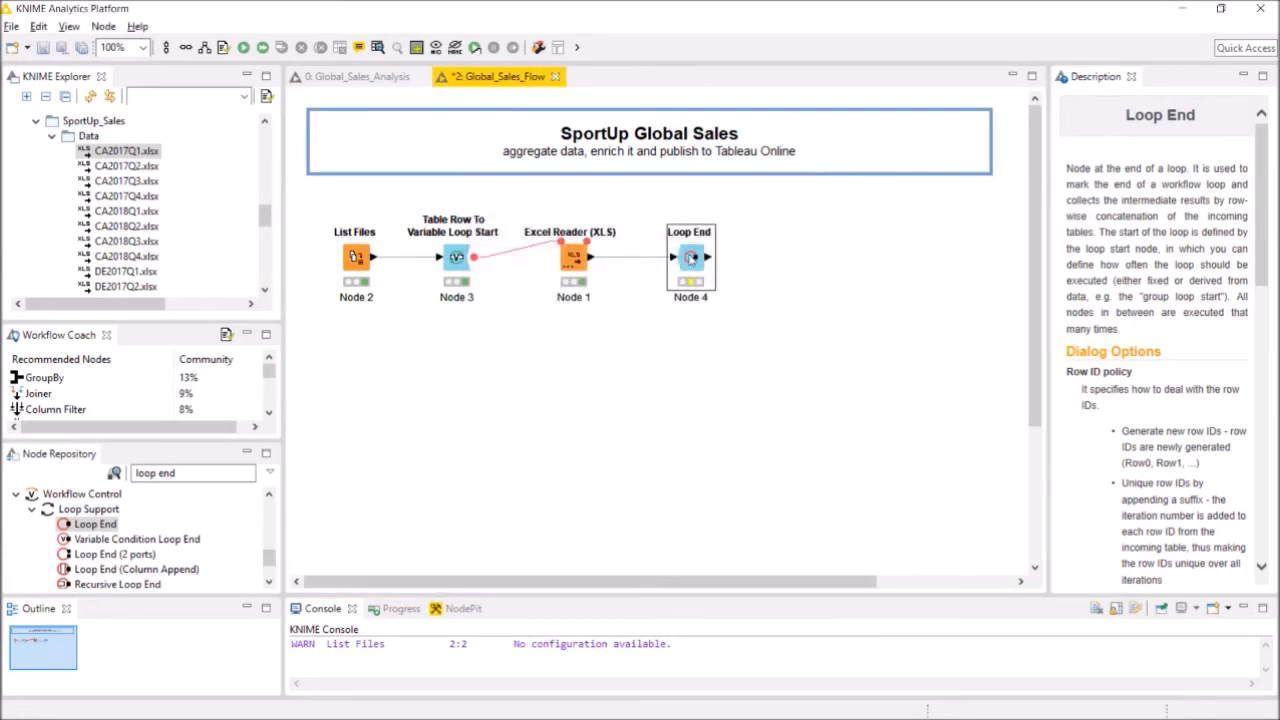
# Try to execute the Loop End node, then check the console error and the file URL in the Excel Reader's configuration
pyautogui.rightClick(691, 258)
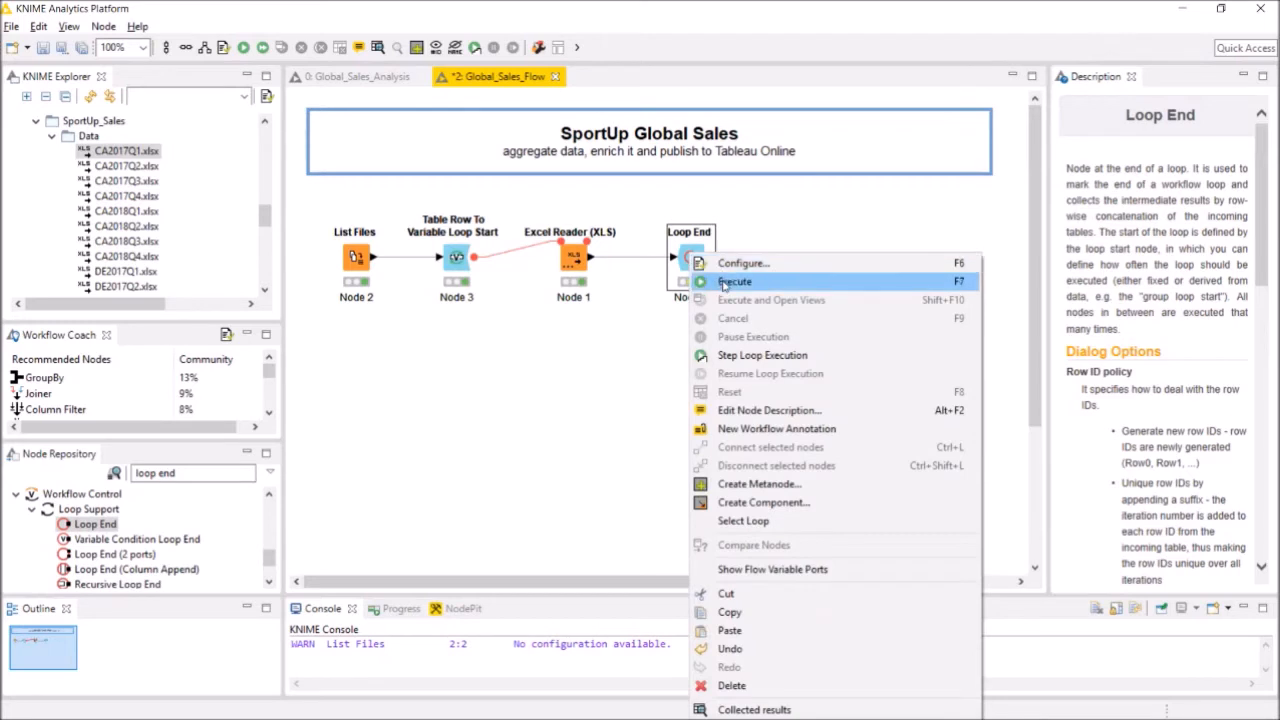
pyautogui.click(727, 281)
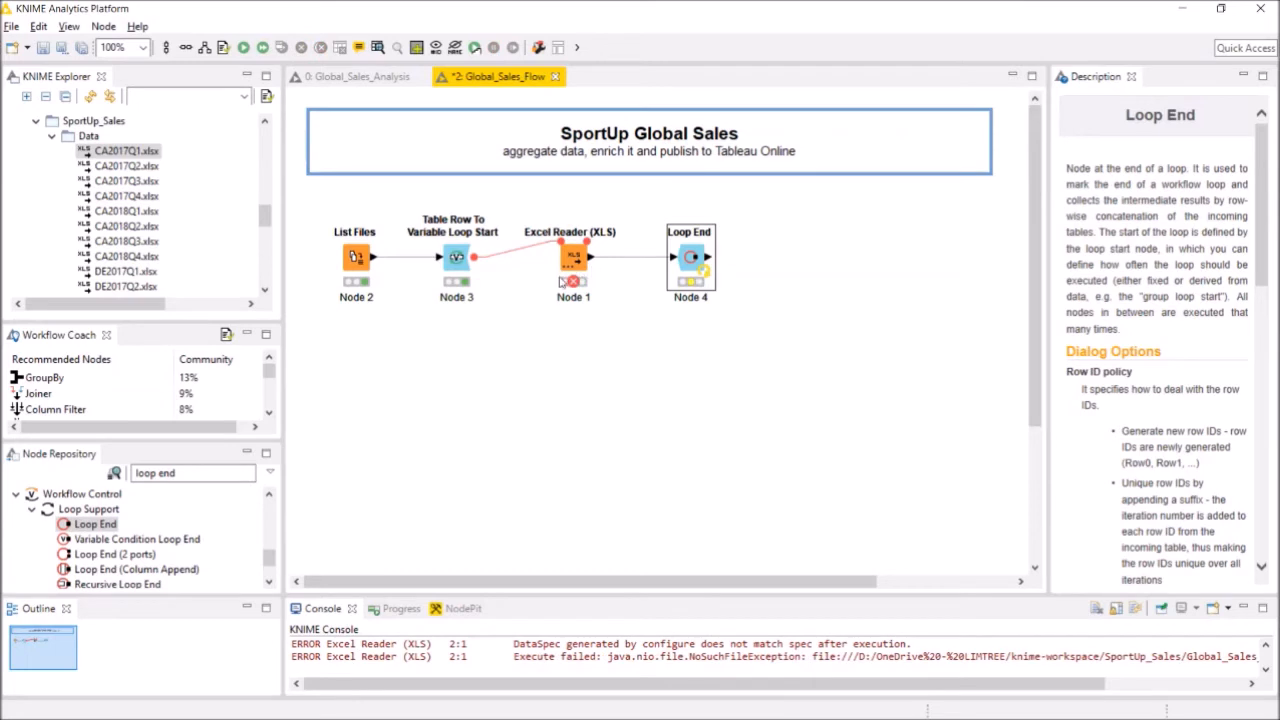
pyautogui.moveTo(708, 694); pyautogui.dragTo(649, 702)
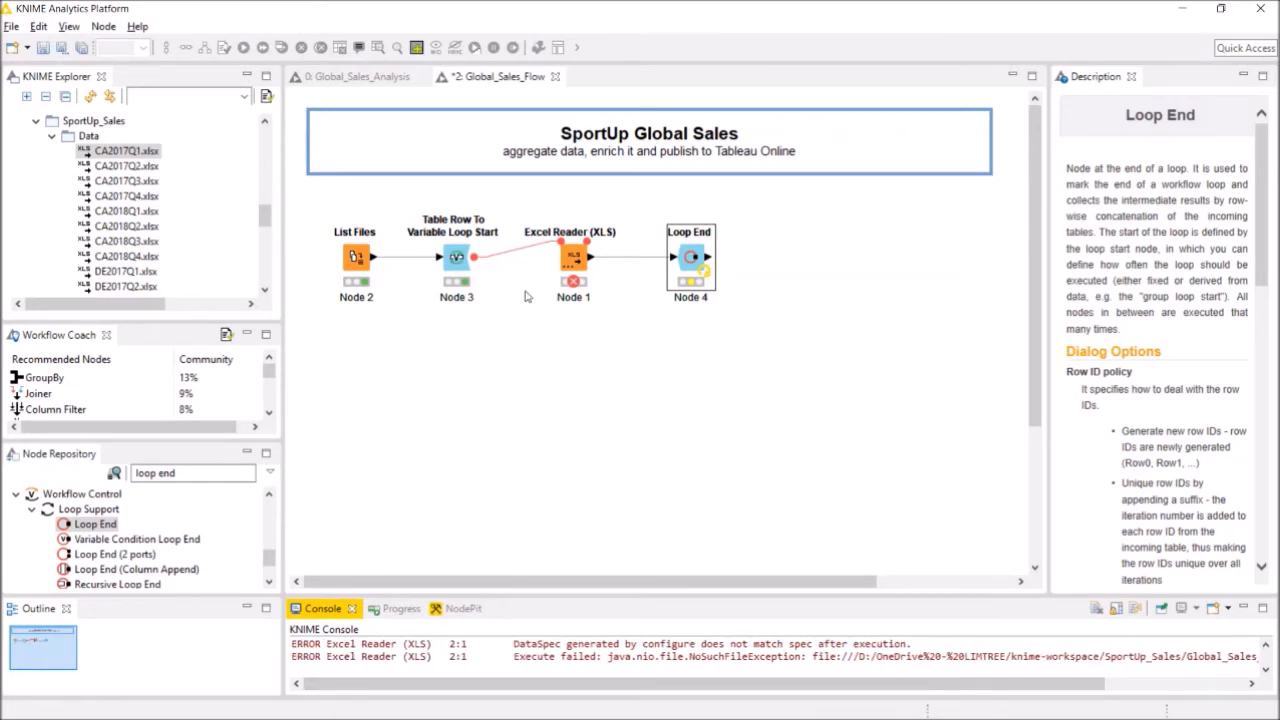
pyautogui.moveTo(265, 218); pyautogui.dragTo(263, 257)
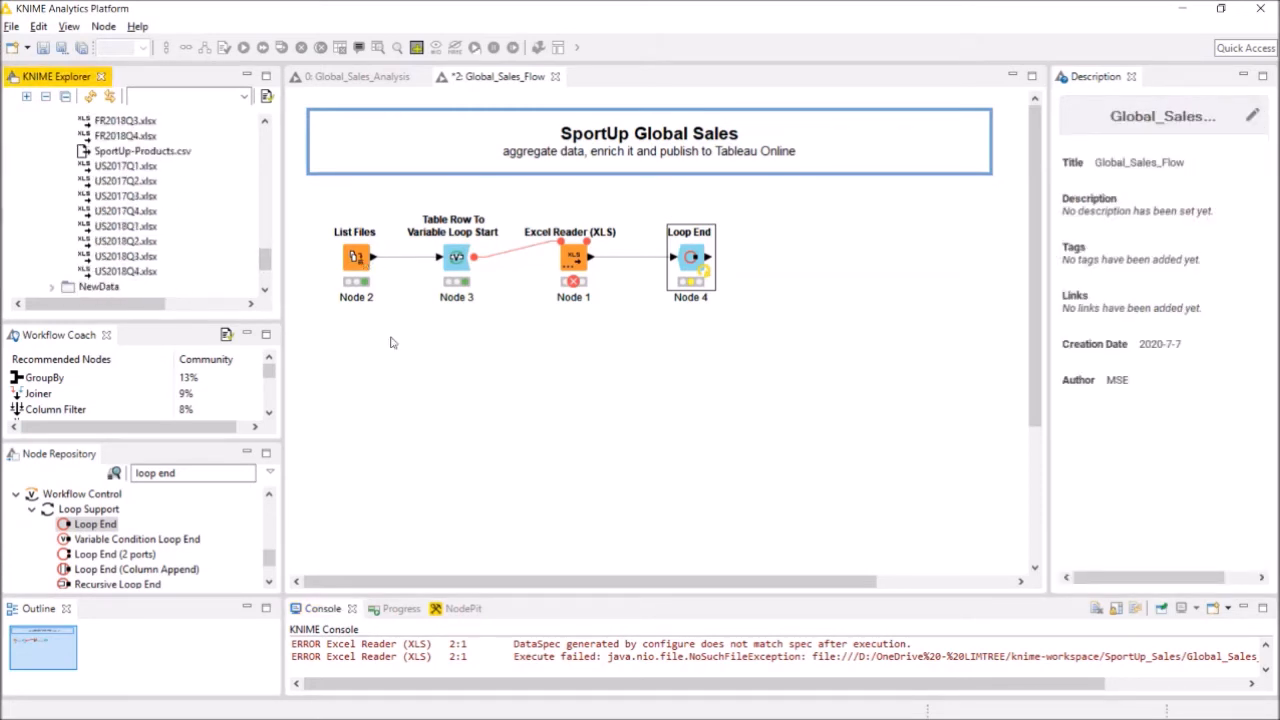
pyautogui.moveTo(647, 686); pyautogui.dragTo(808, 702)
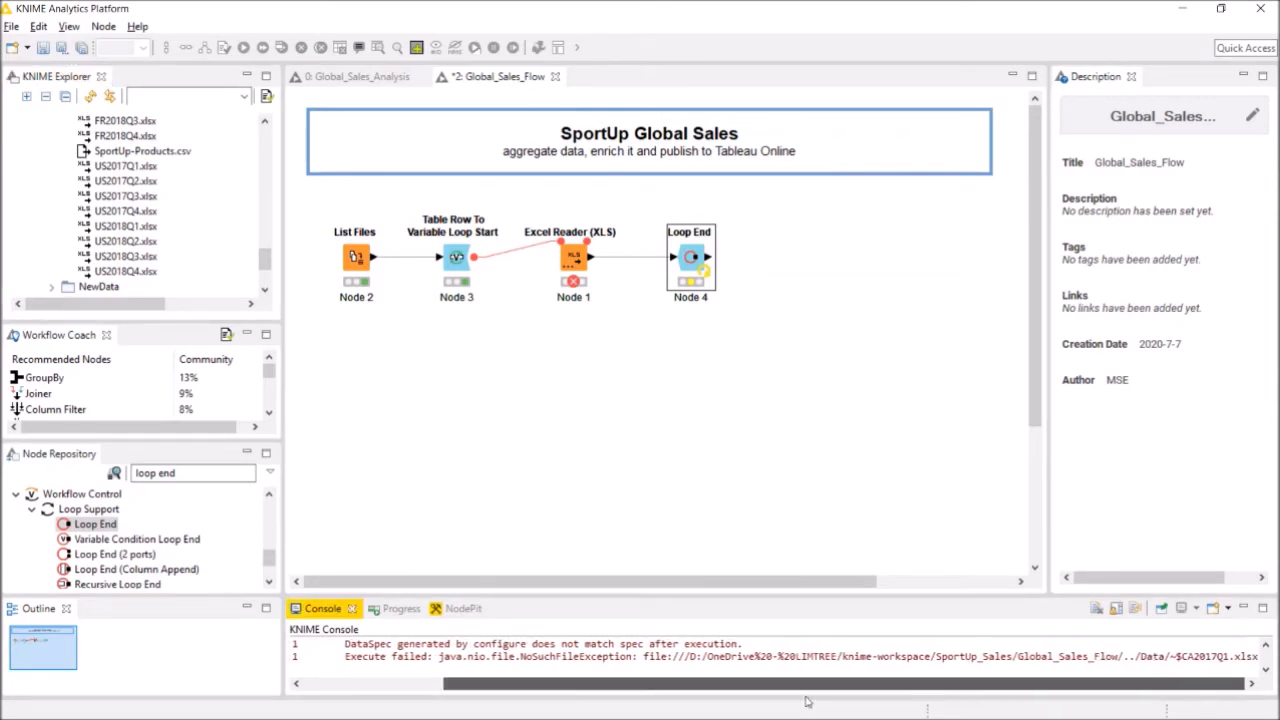
pyautogui.moveTo(808, 702); pyautogui.dragTo(700, 694)
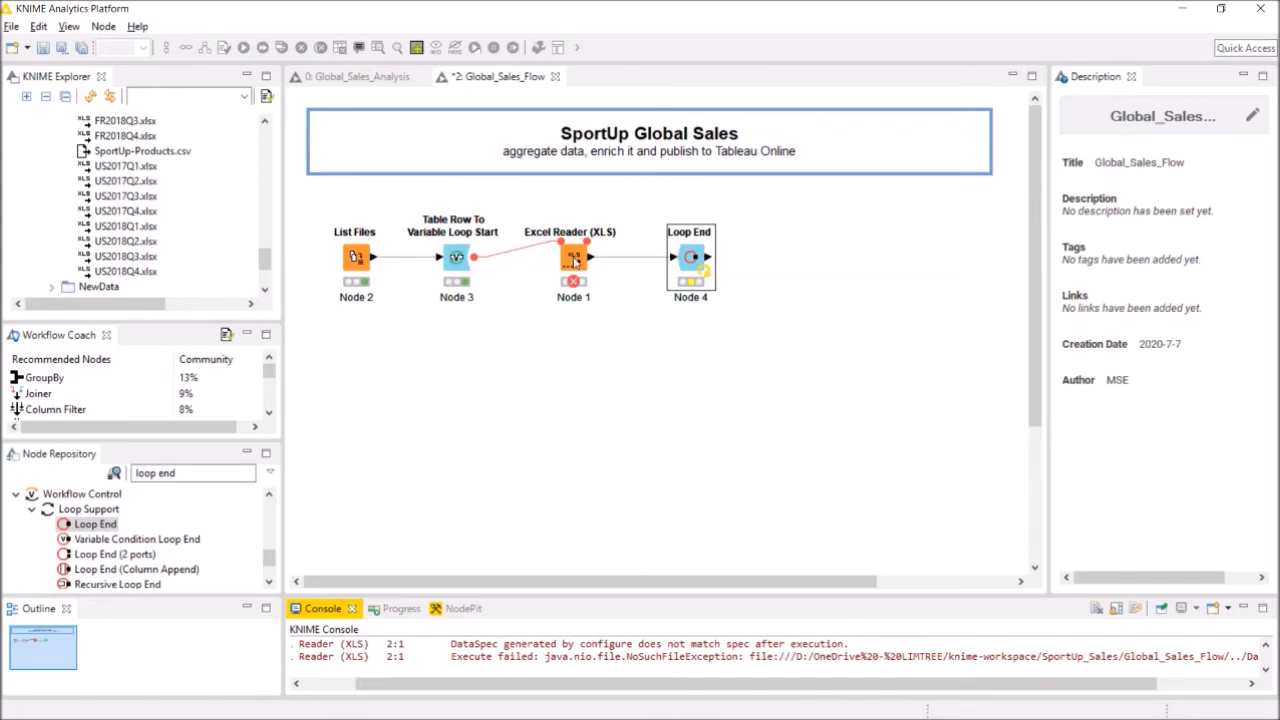
pyautogui.doubleClick(577, 268)
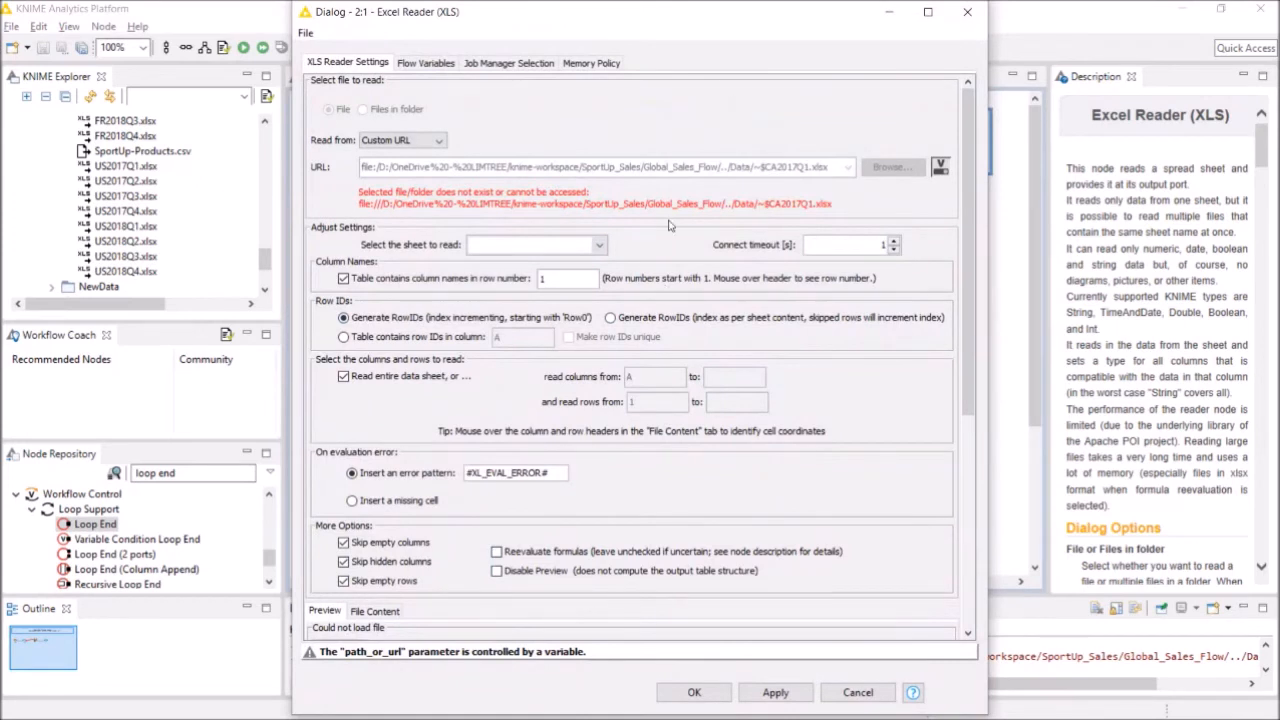
pyautogui.click(968, 13)
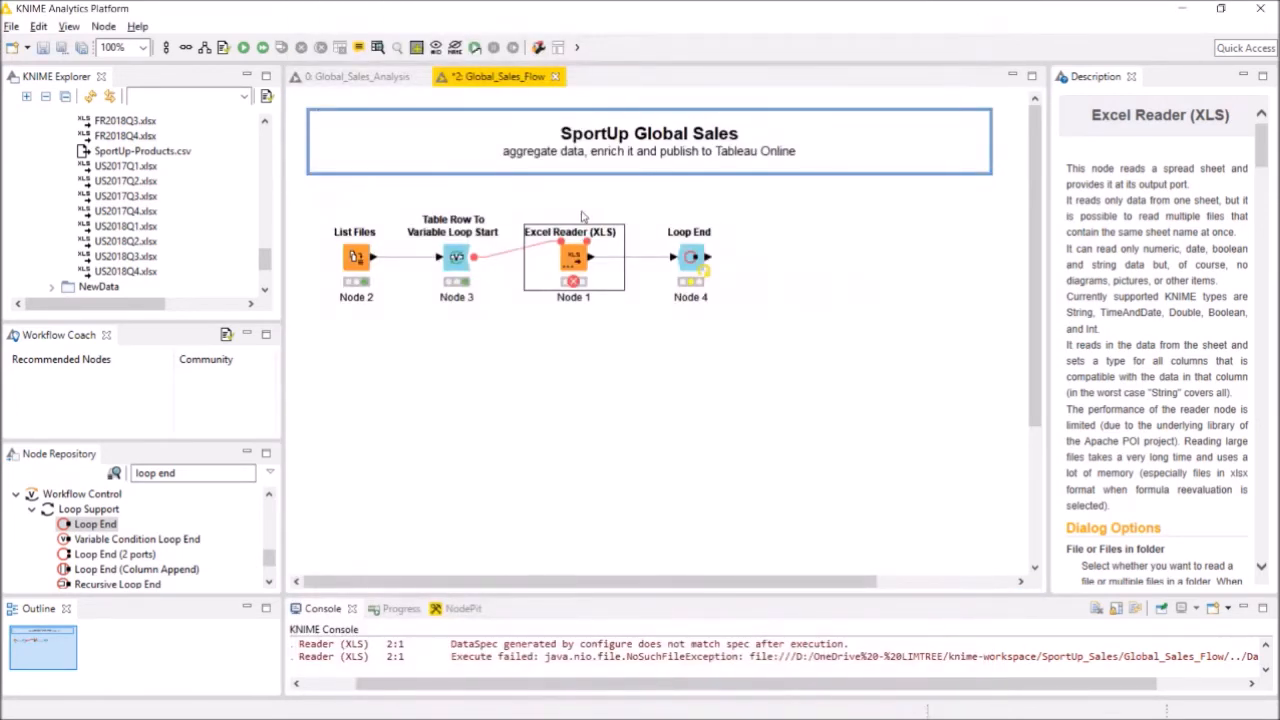
# Exclude sub folders from the List Files node's folder scan and confirm the configuration
pyautogui.doubleClick(355, 258)
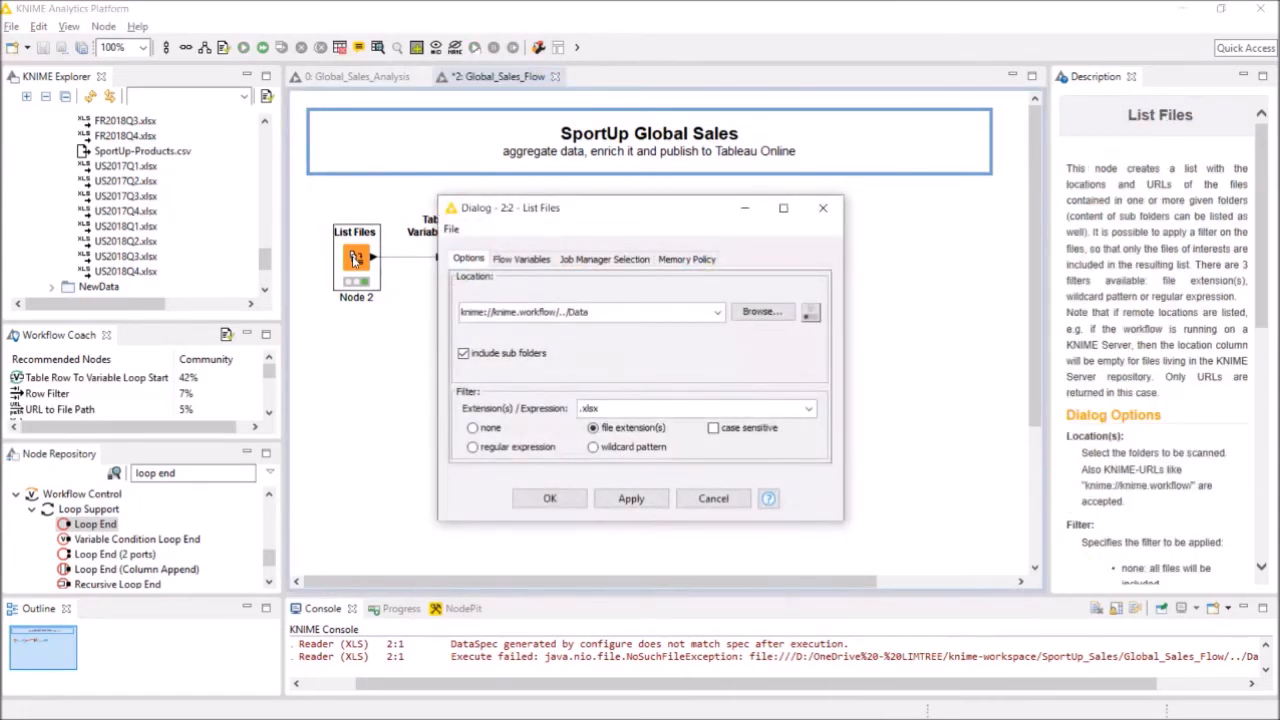
pyautogui.click(464, 355)
pyautogui.click(550, 499)
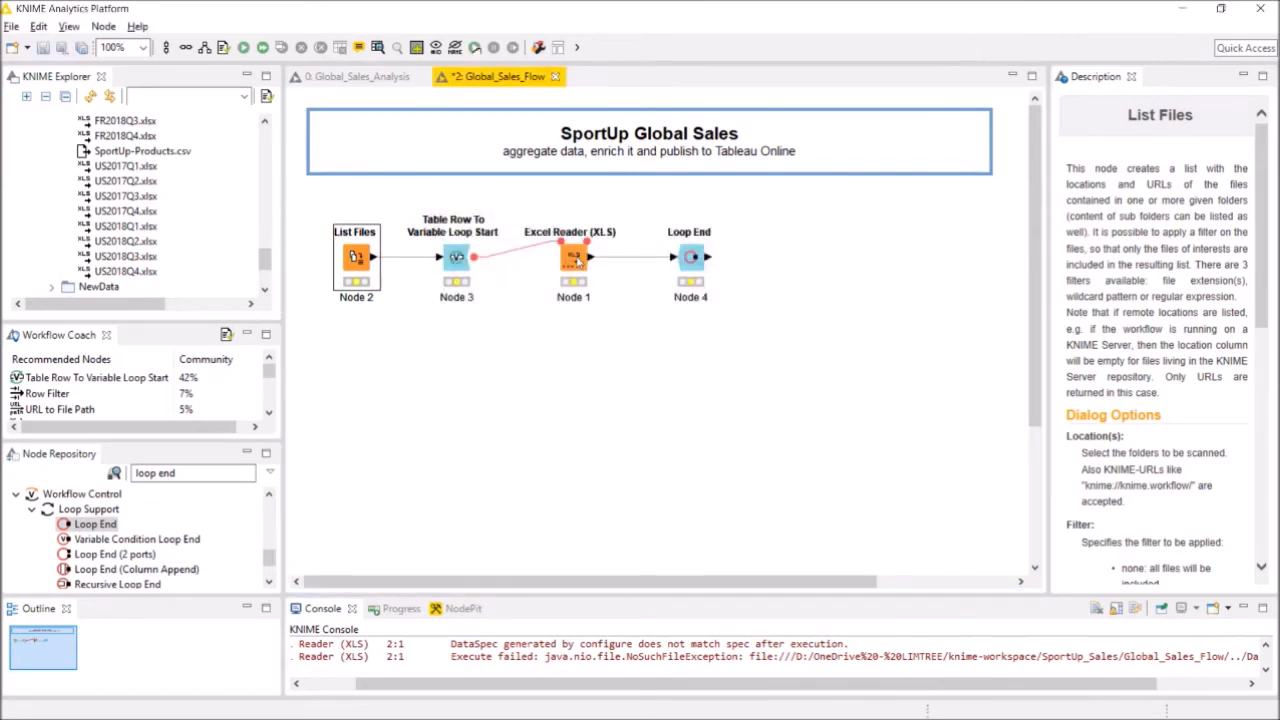
pyautogui.doubleClick(576, 260)
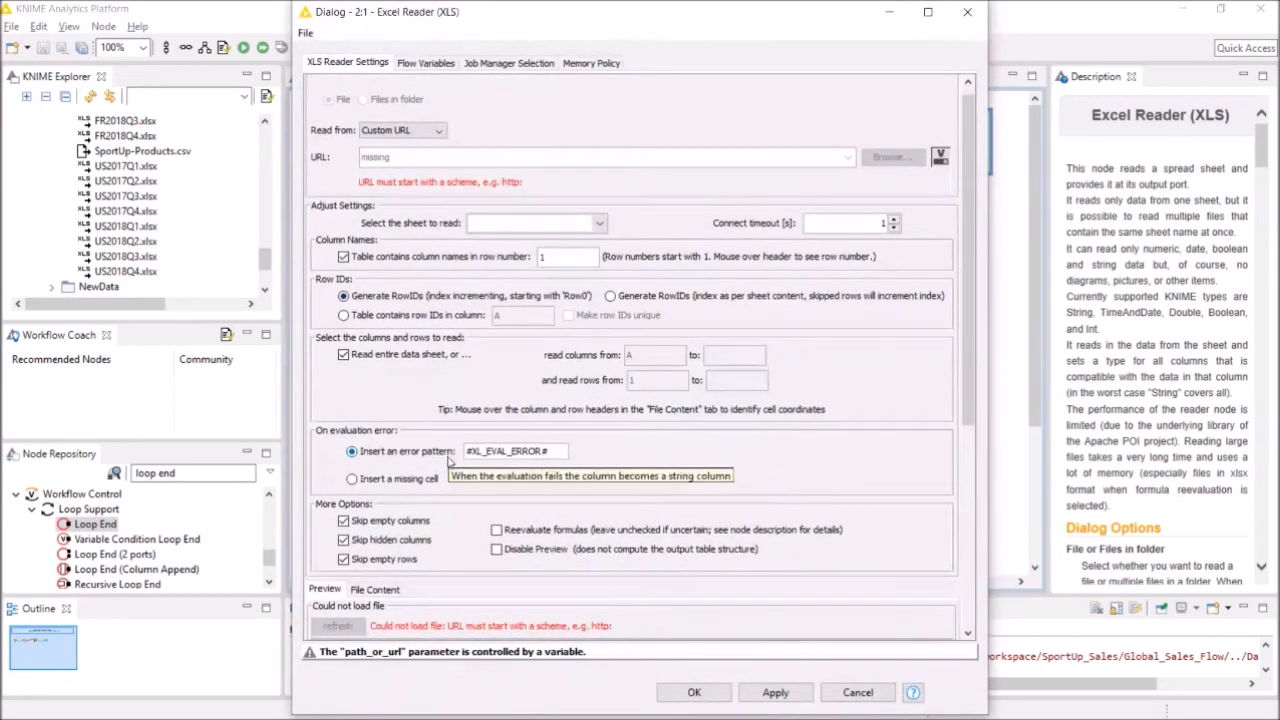
pyautogui.scroll(-1, 432, 597)
pyautogui.scroll(-2, 432, 597)
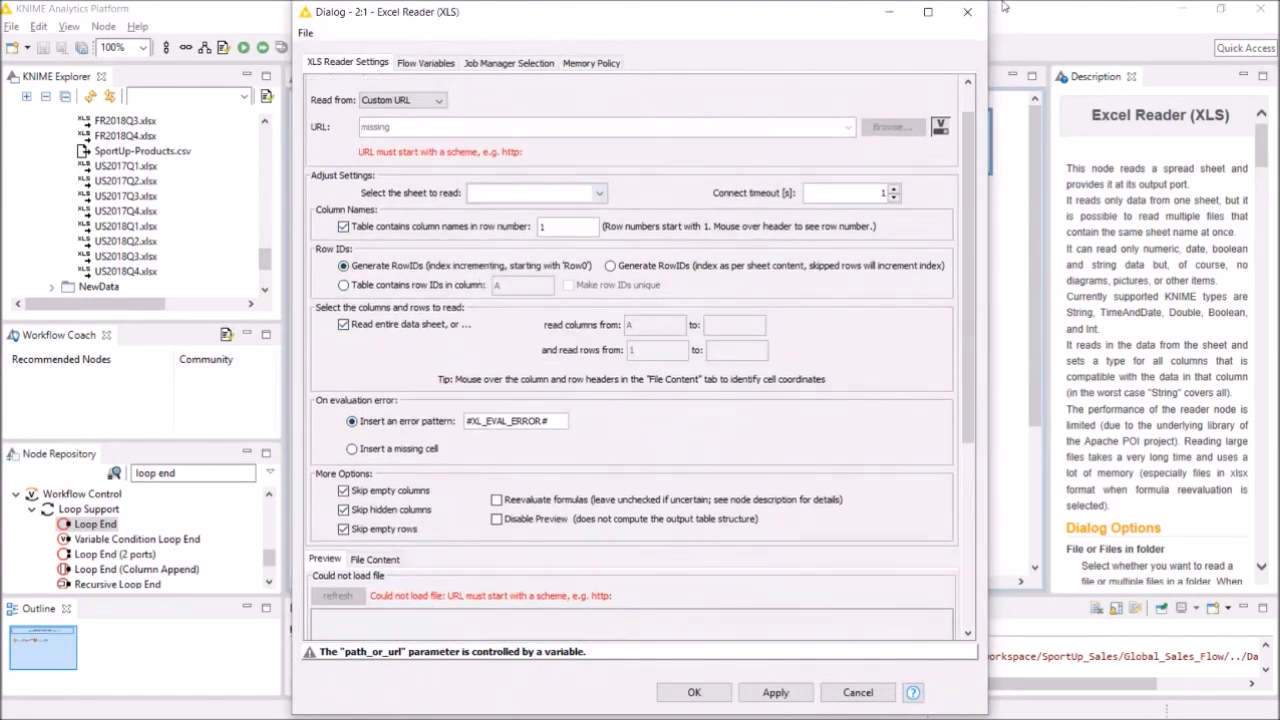
pyautogui.click(967, 12)
# Execute the Table Row To Variable Loop Start node and disable the preview in the Excel Reader's configuration
pyautogui.click(456, 262)
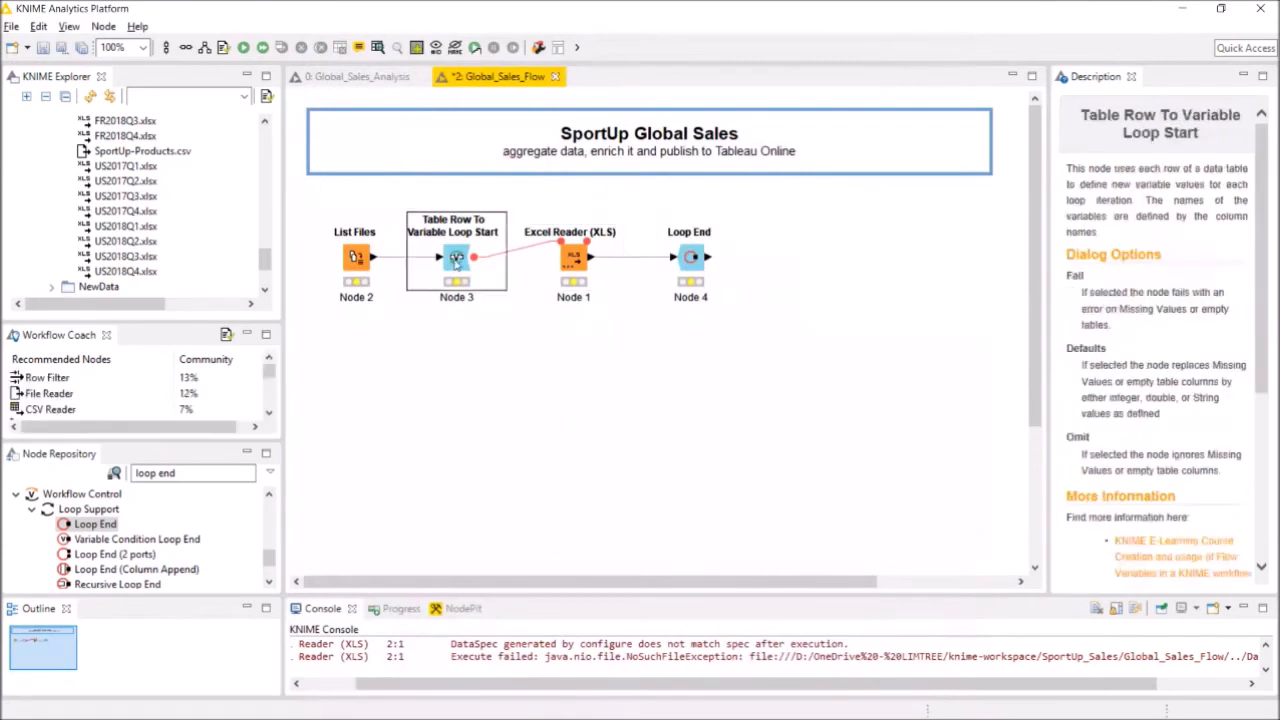
pyautogui.doubleClick(574, 254)
pyautogui.scroll(-16, 455, 320)
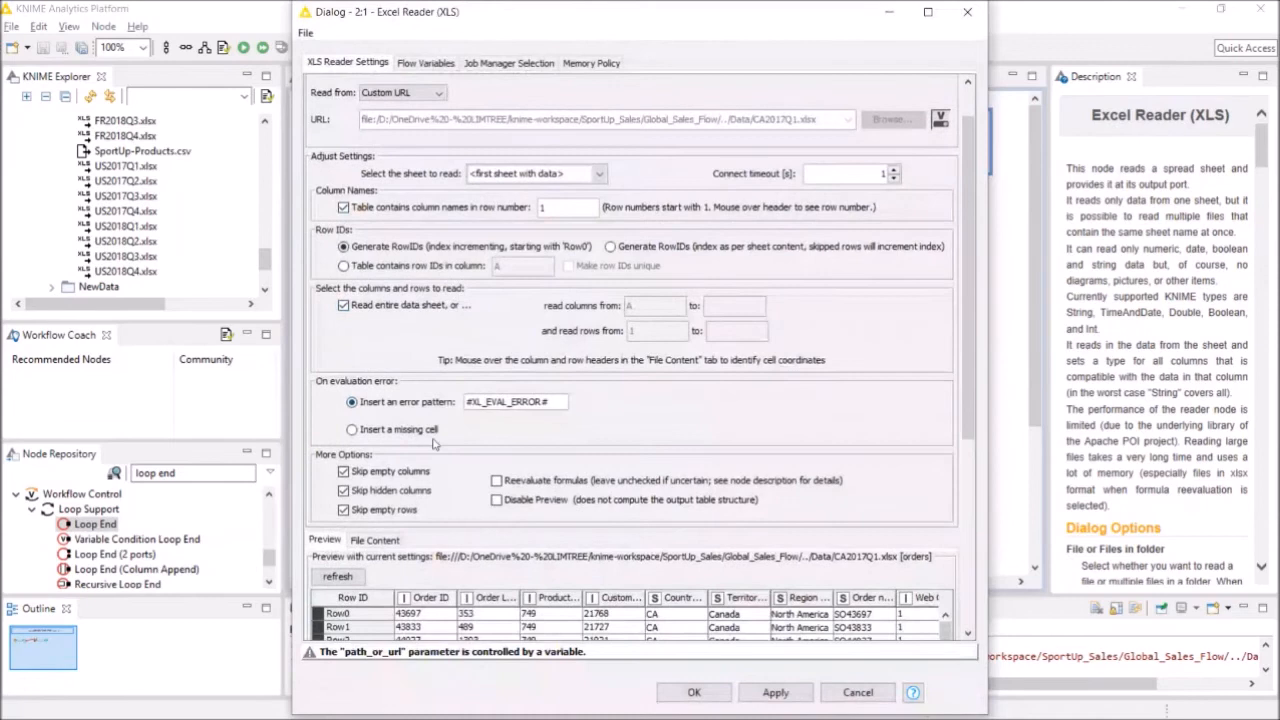
pyautogui.click(496, 500)
pyautogui.click(695, 694)
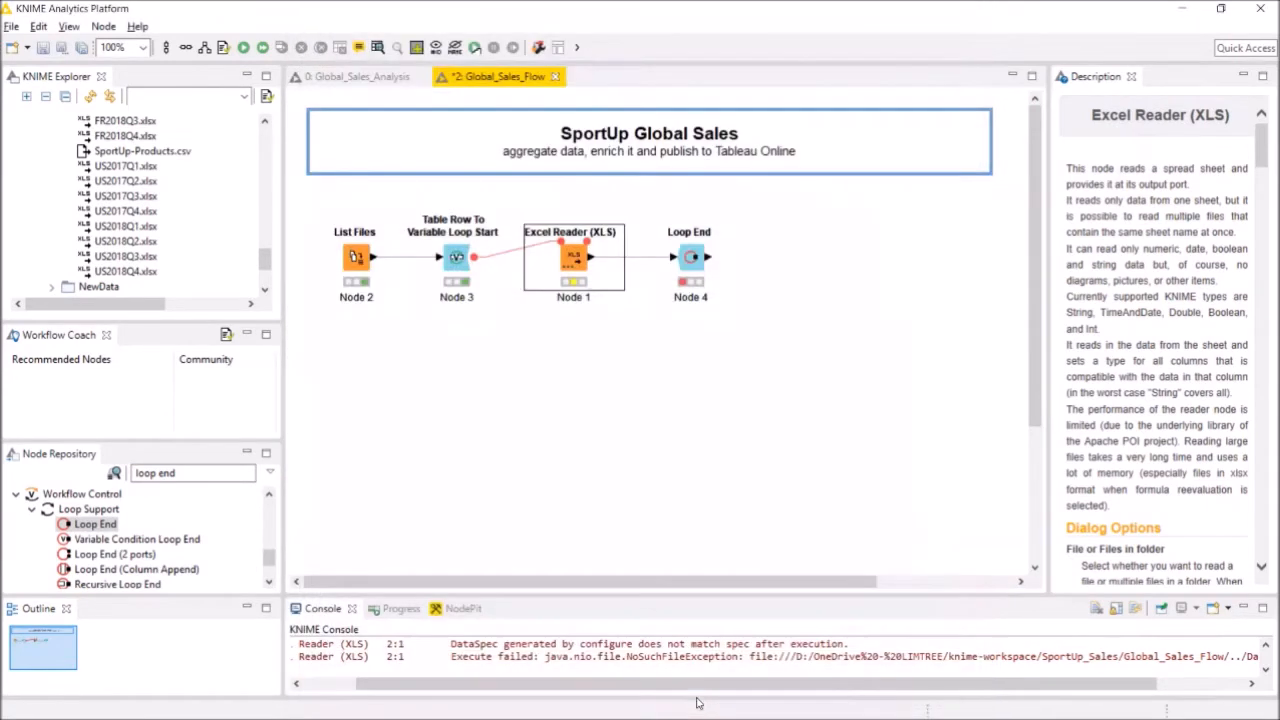
# Confirm the Loop End settings, then try to execute the node again and read the file path in the console error
pyautogui.doubleClick(691, 257)
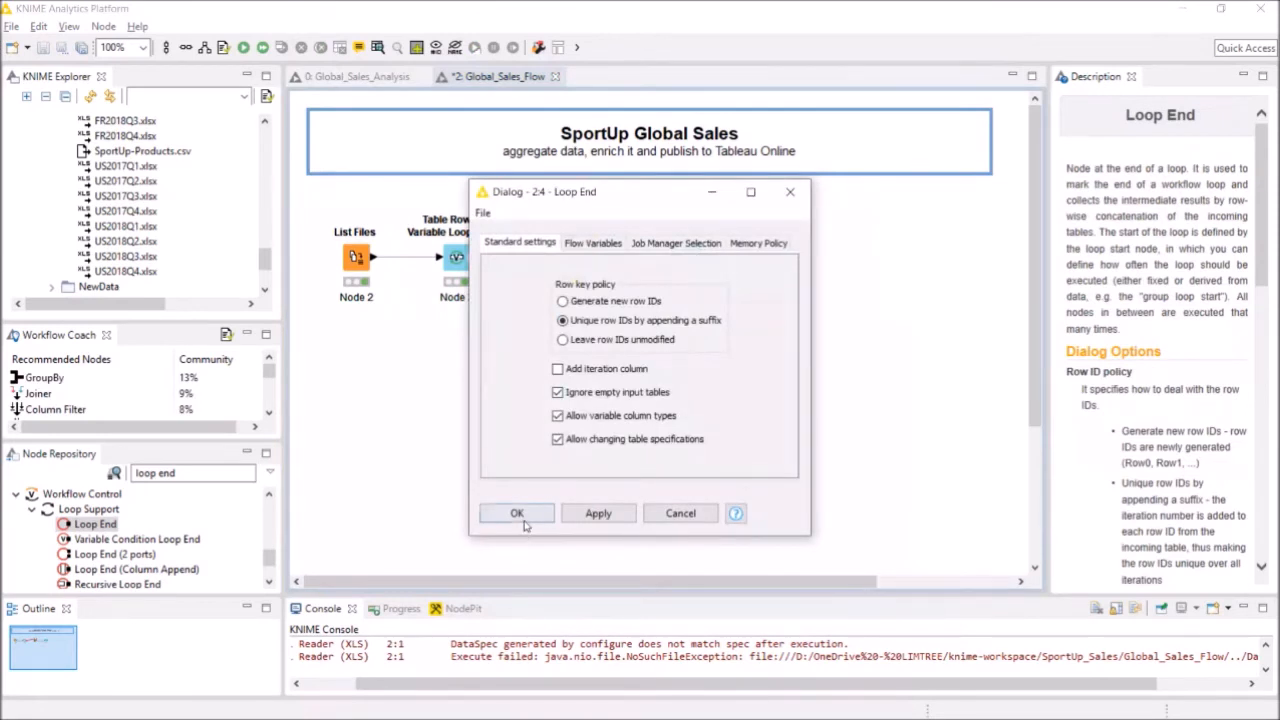
pyautogui.click(517, 513)
pyautogui.rightClick(693, 260)
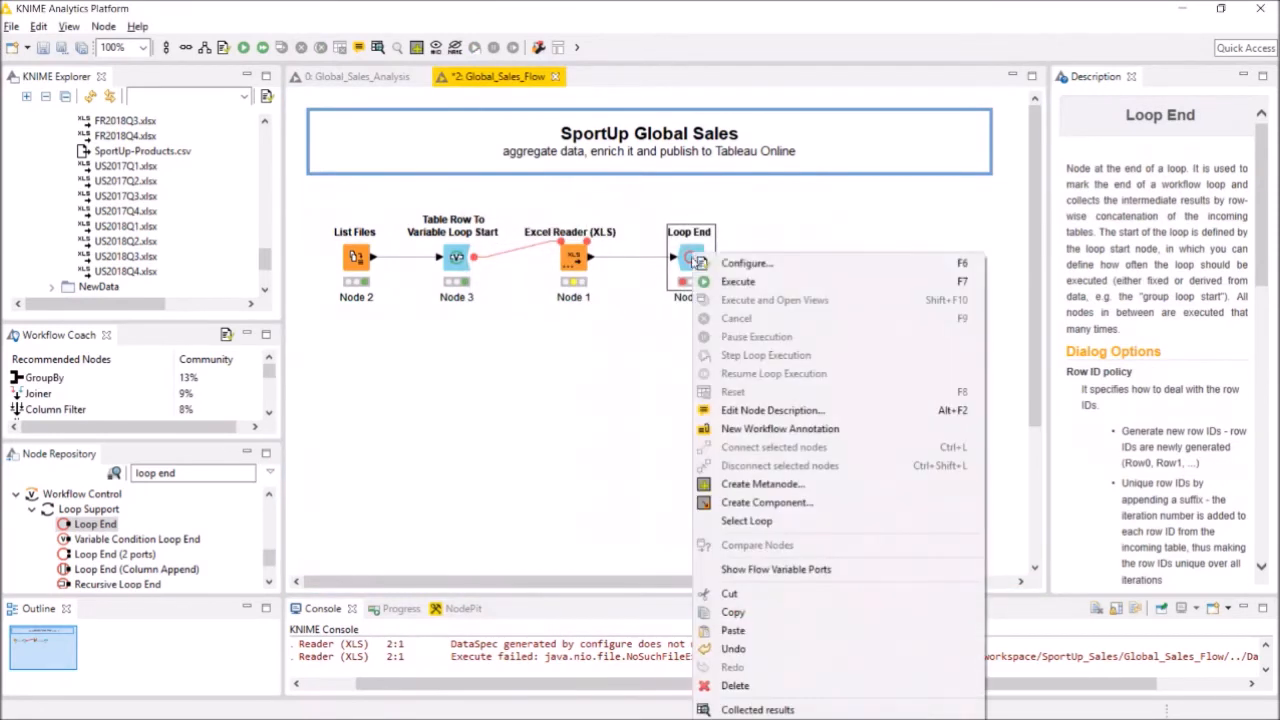
pyautogui.click(731, 277)
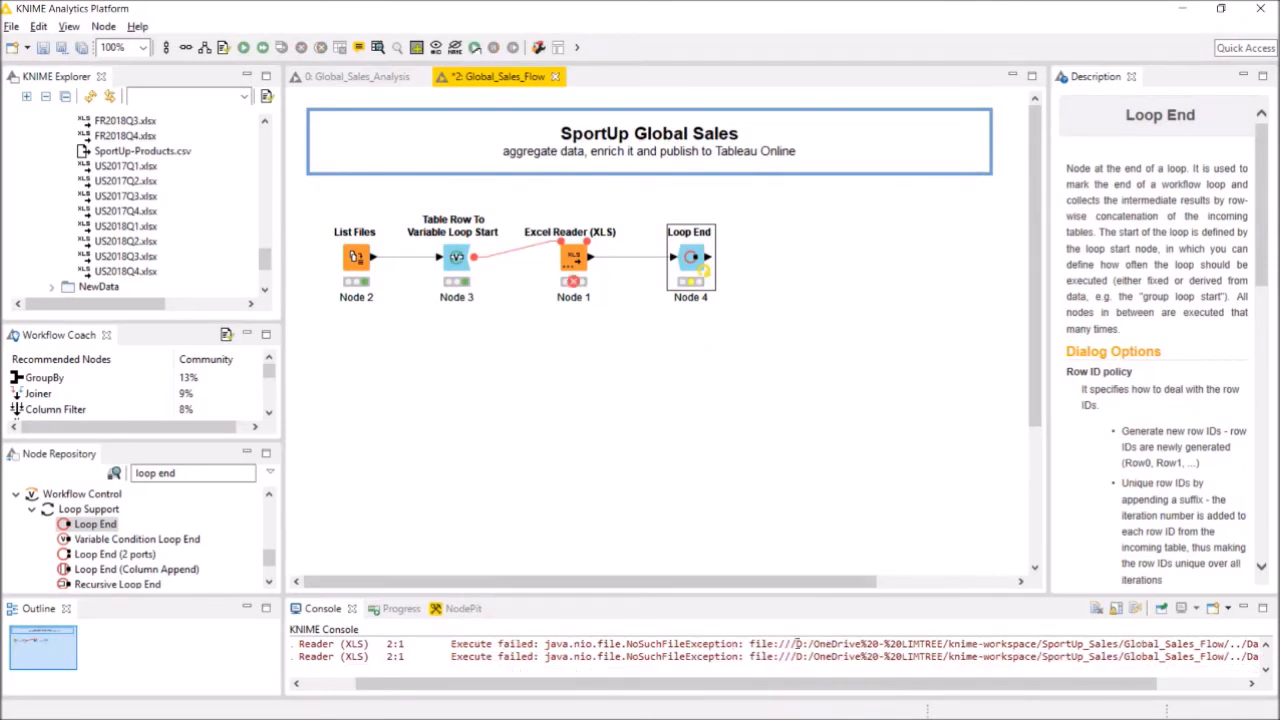
pyautogui.moveTo(792, 688); pyautogui.dragTo(898, 686)
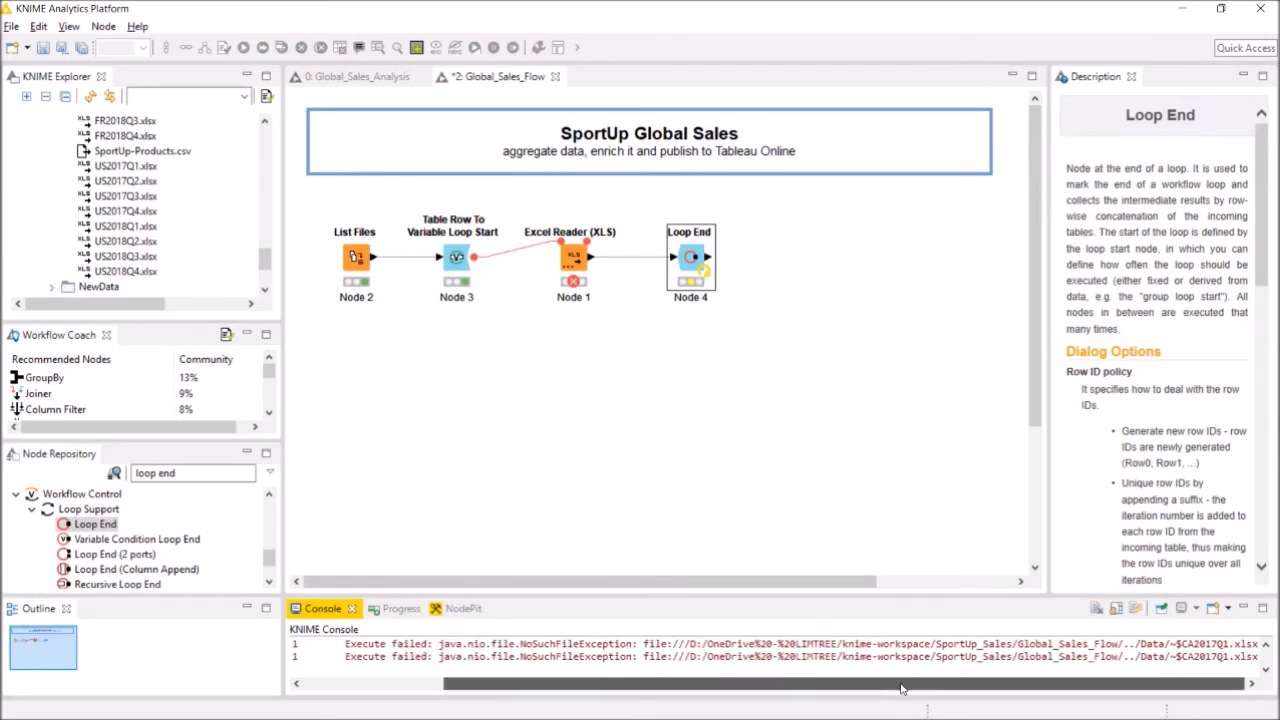
pyautogui.moveTo(898, 690); pyautogui.dragTo(729, 692)
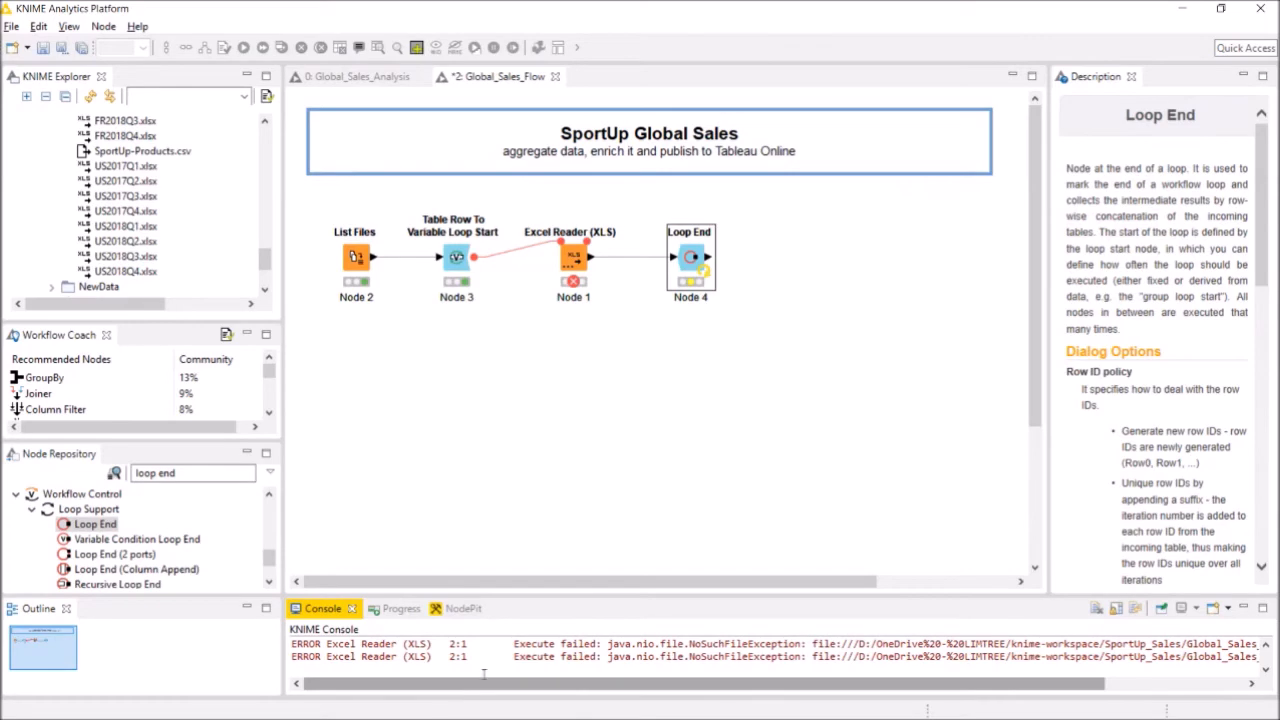
# Switch to Excel and close the CA2017Q1.xlsx workbook, then execute the Loop End node again in KNIME
pyautogui.press('super')
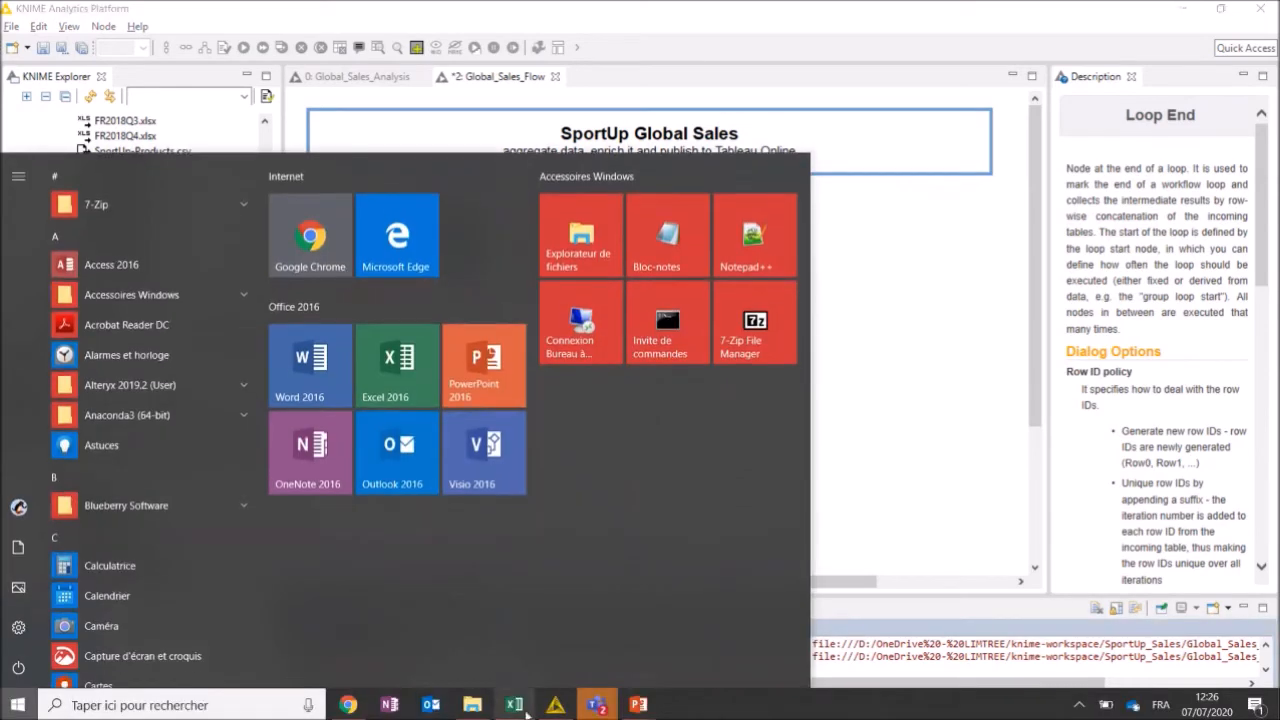
pyautogui.click(518, 706)
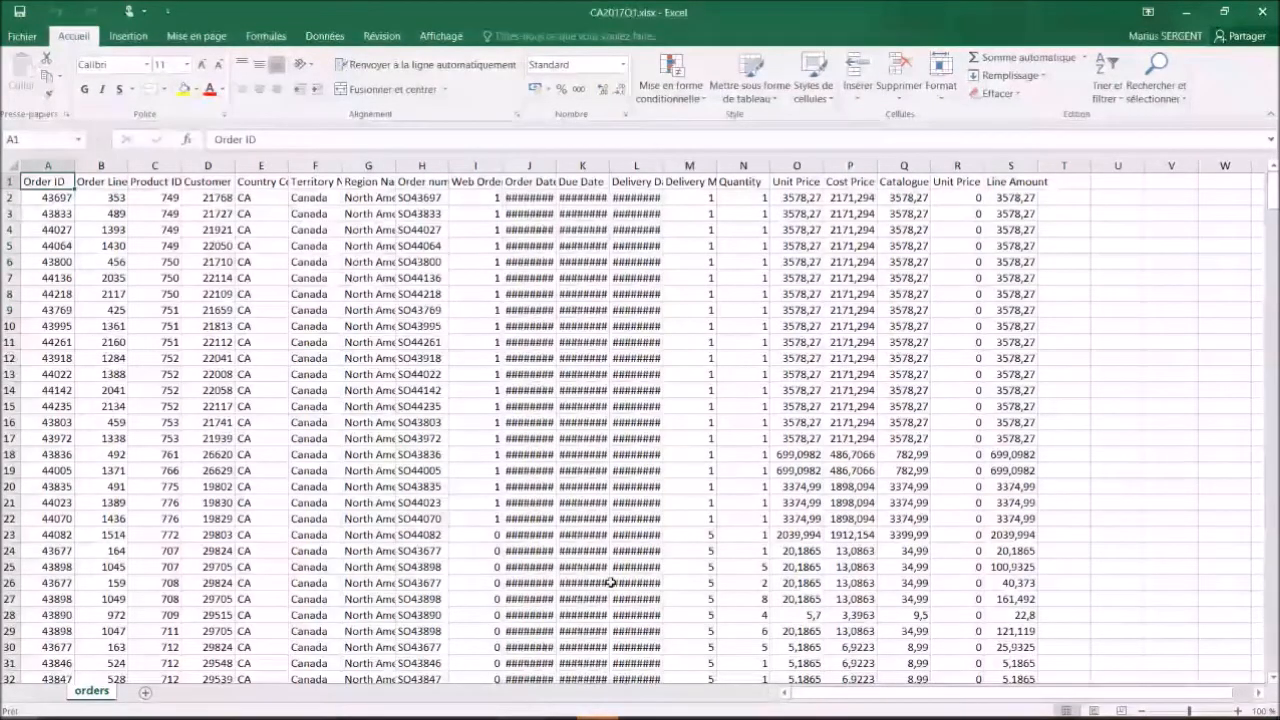
pyautogui.click(1264, 10)
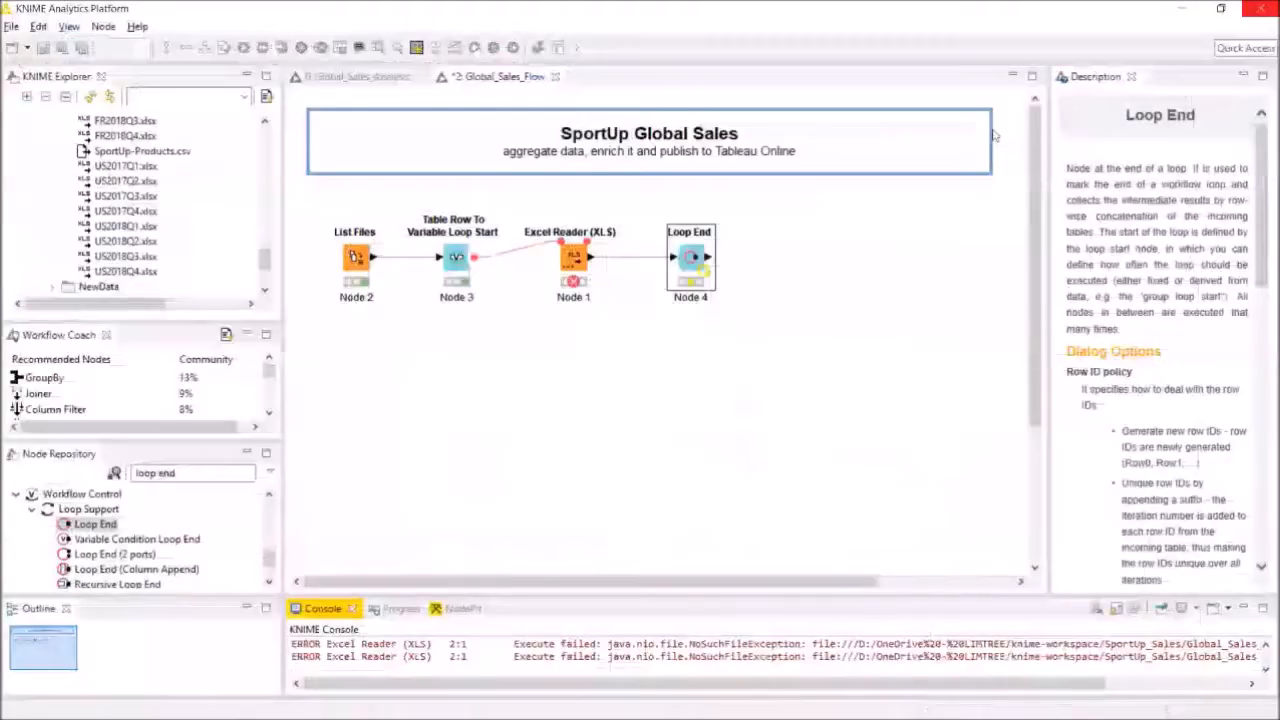
pyautogui.rightClick(693, 258)
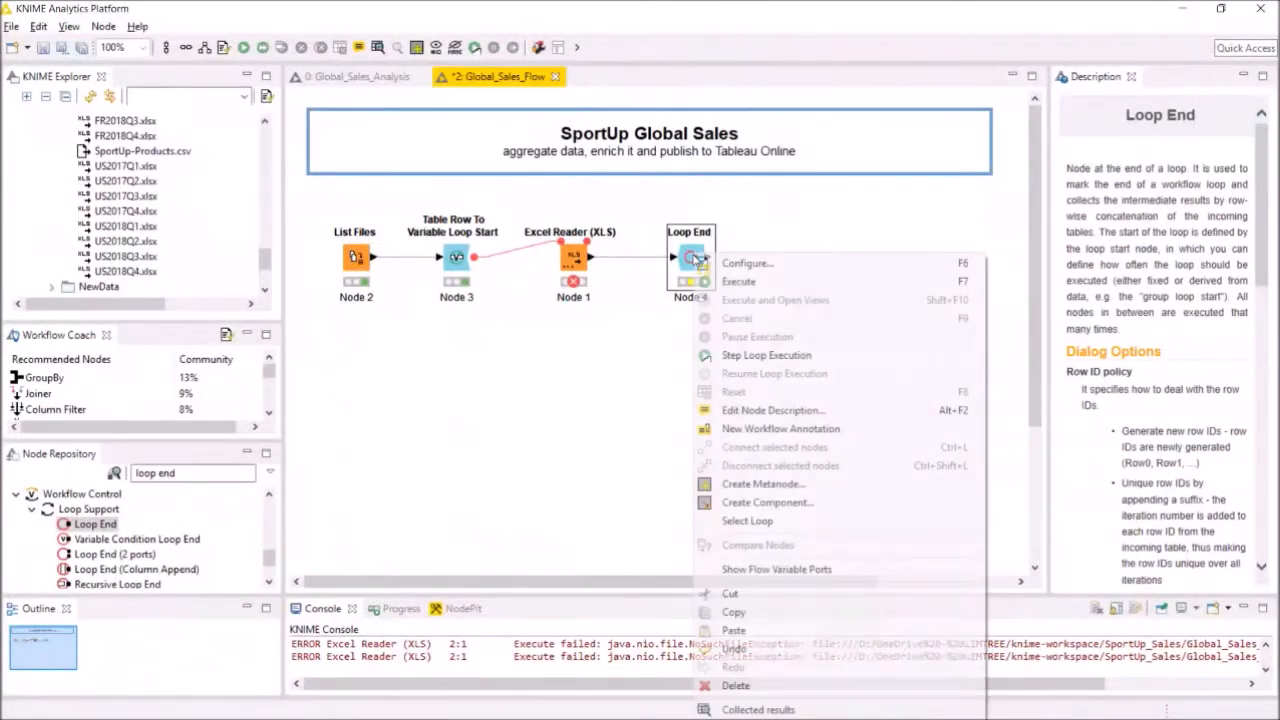
pyautogui.click(705, 282)
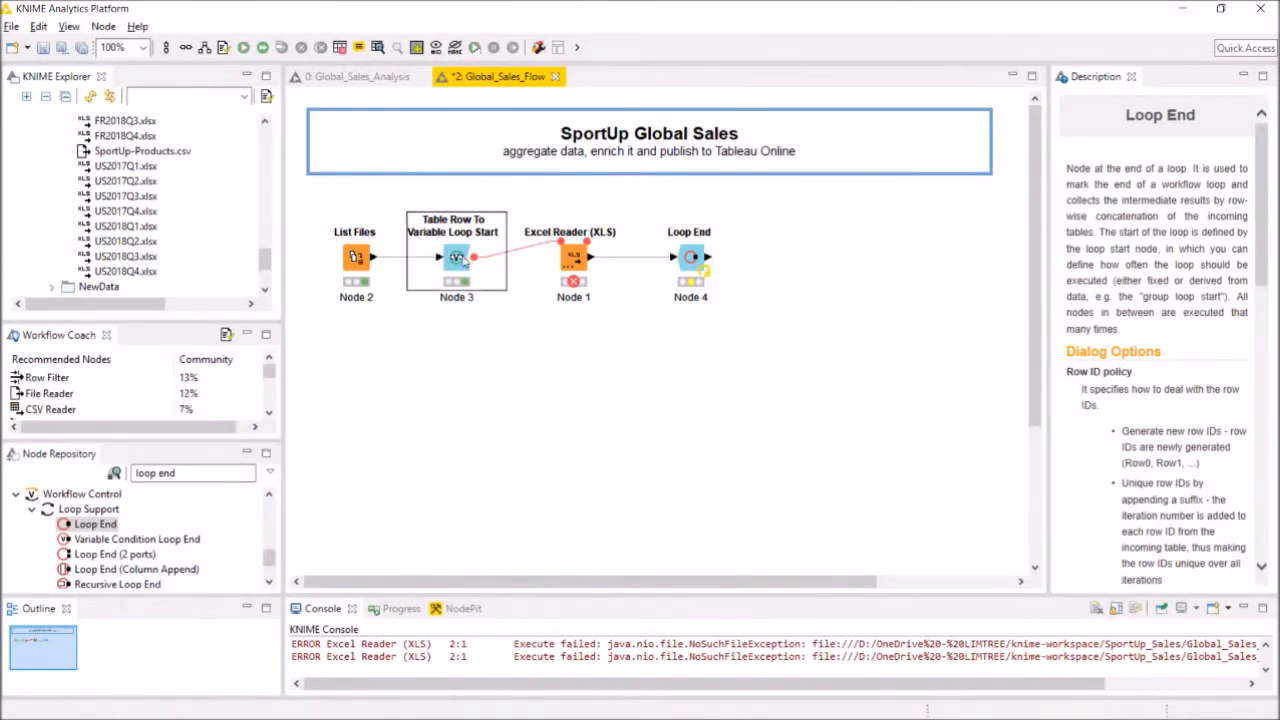
# Reset the Table Row To Variable Loop Start and List Files nodes, and execute the whole loop through the Loop End node
pyautogui.click(460, 259)
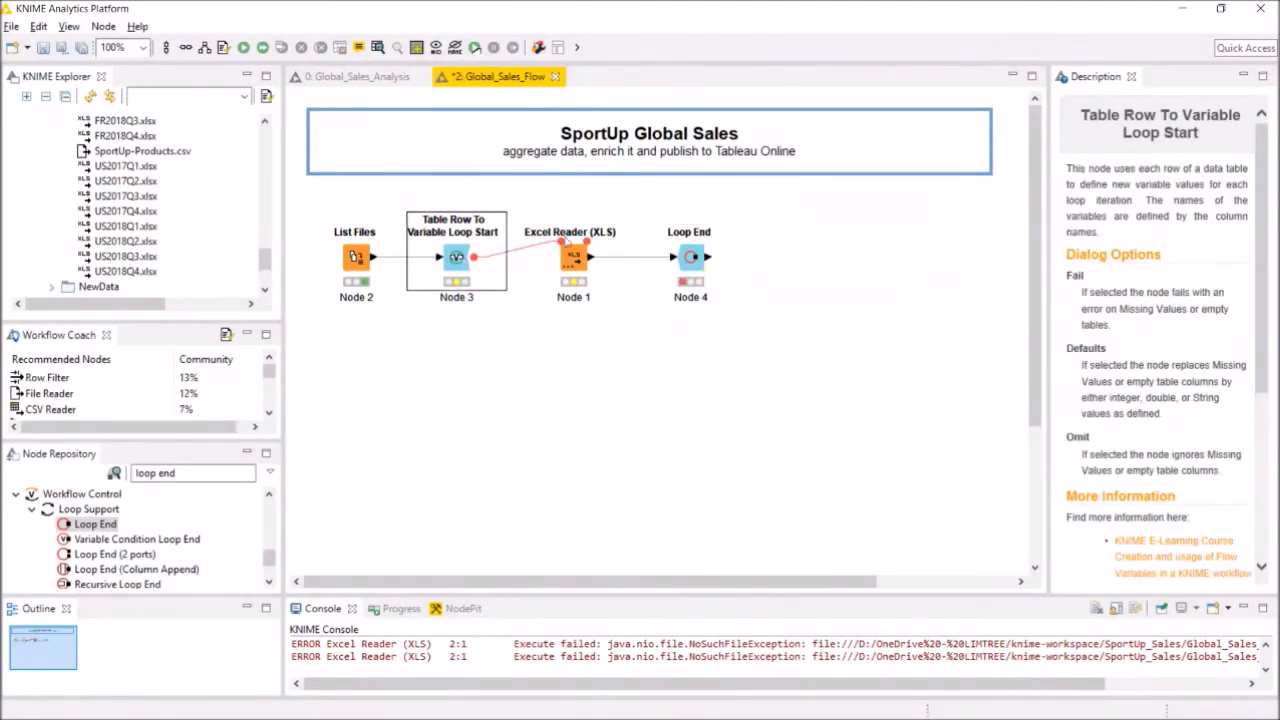
pyautogui.click(362, 260)
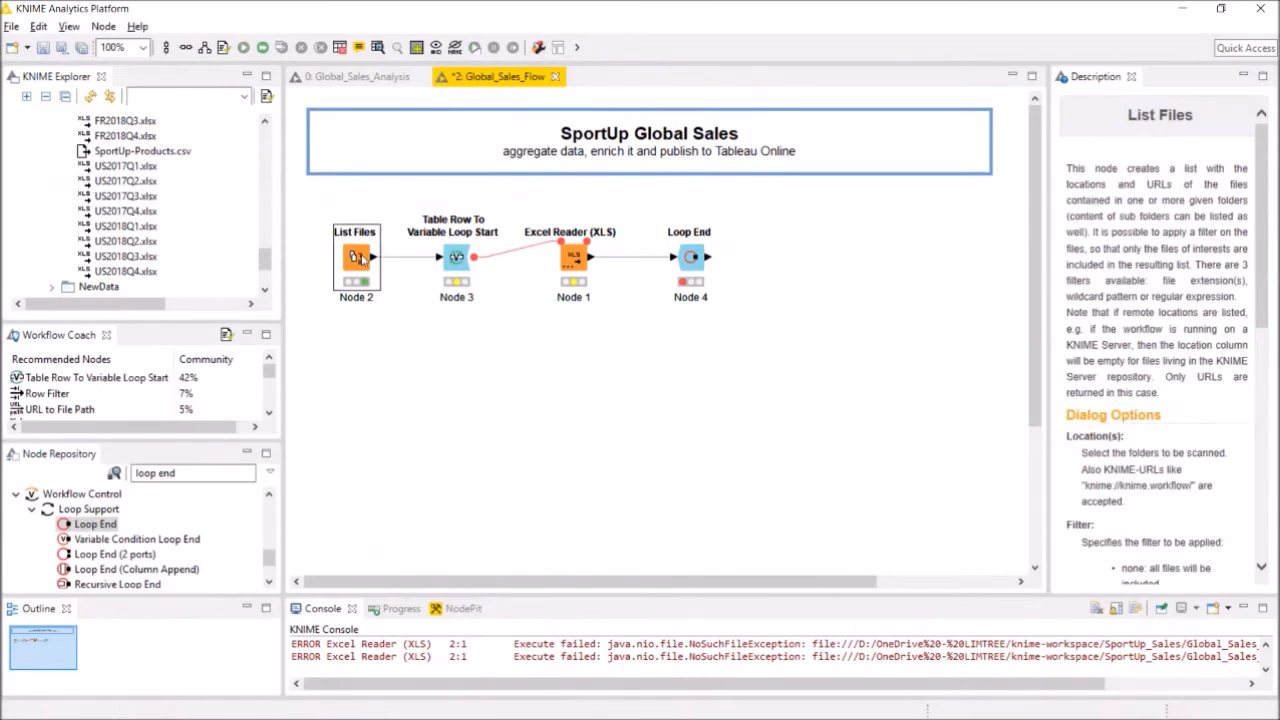
pyautogui.click(691, 258)
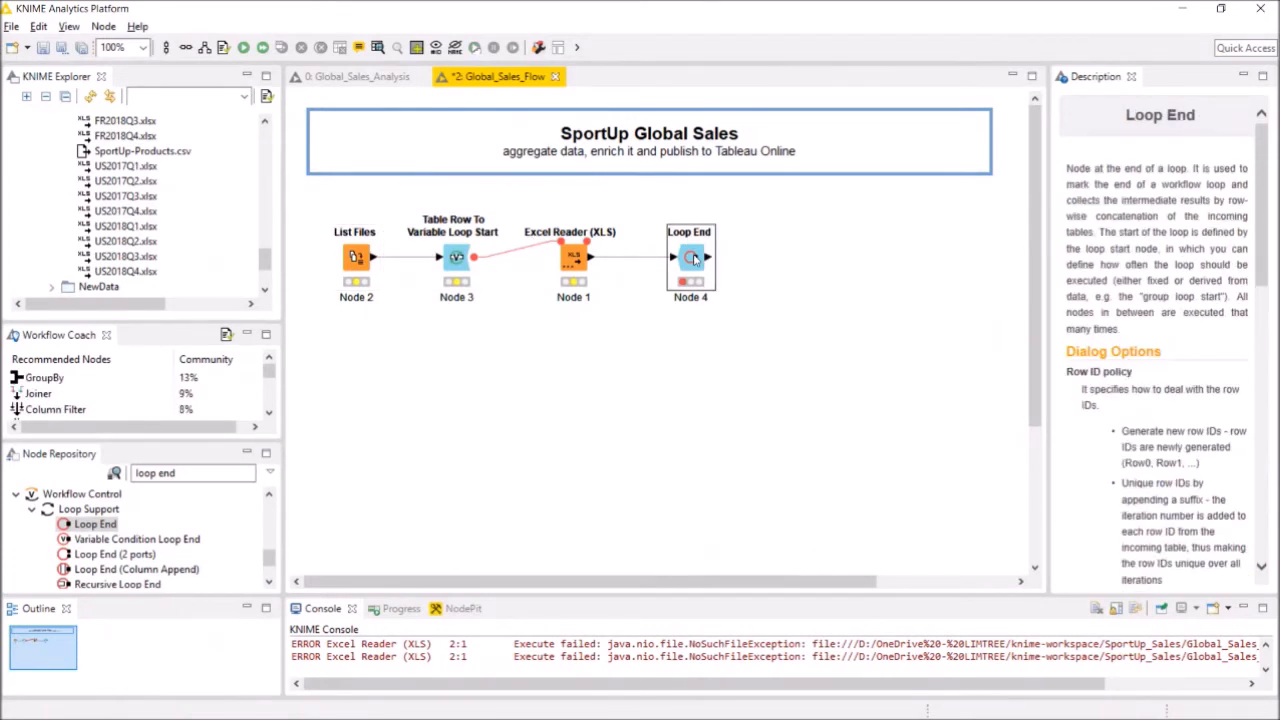
pyautogui.rightClick(693, 253)
pyautogui.click(712, 283)
# Inspect the Loop End's collected results, checking the total row count and the widened Product ID column
pyautogui.rightClick(691, 257)
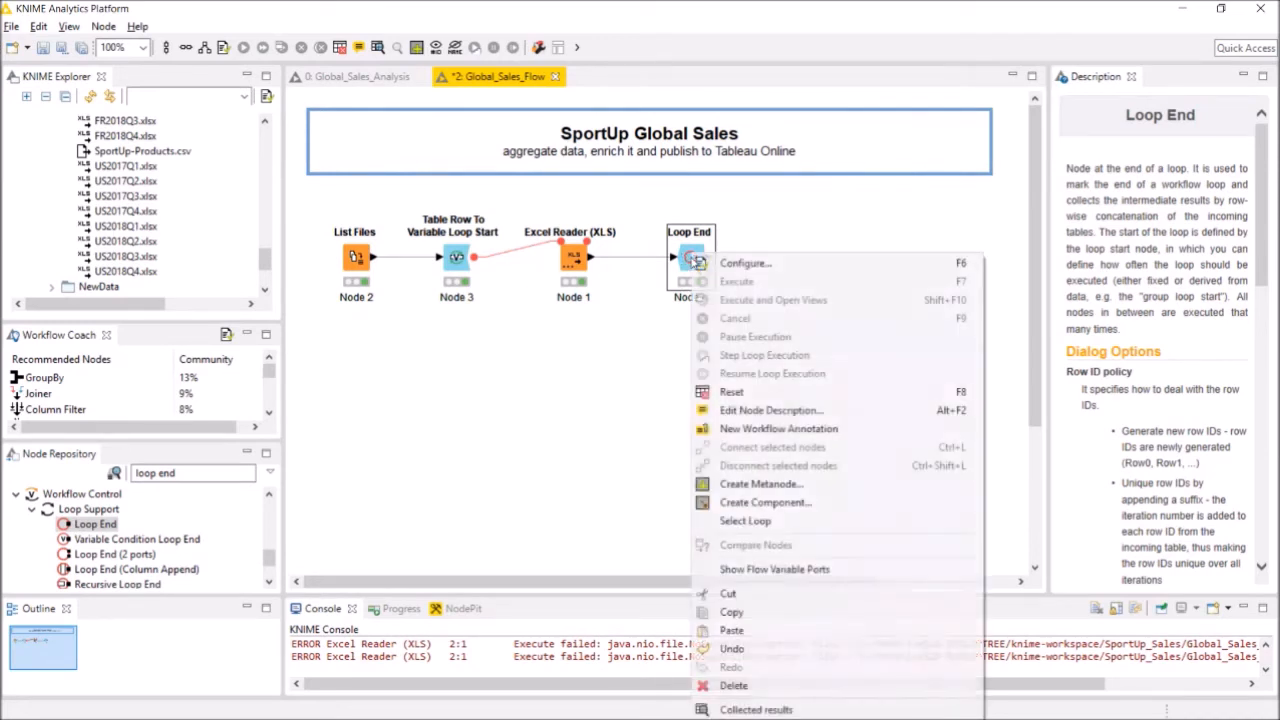
pyautogui.click(847, 710)
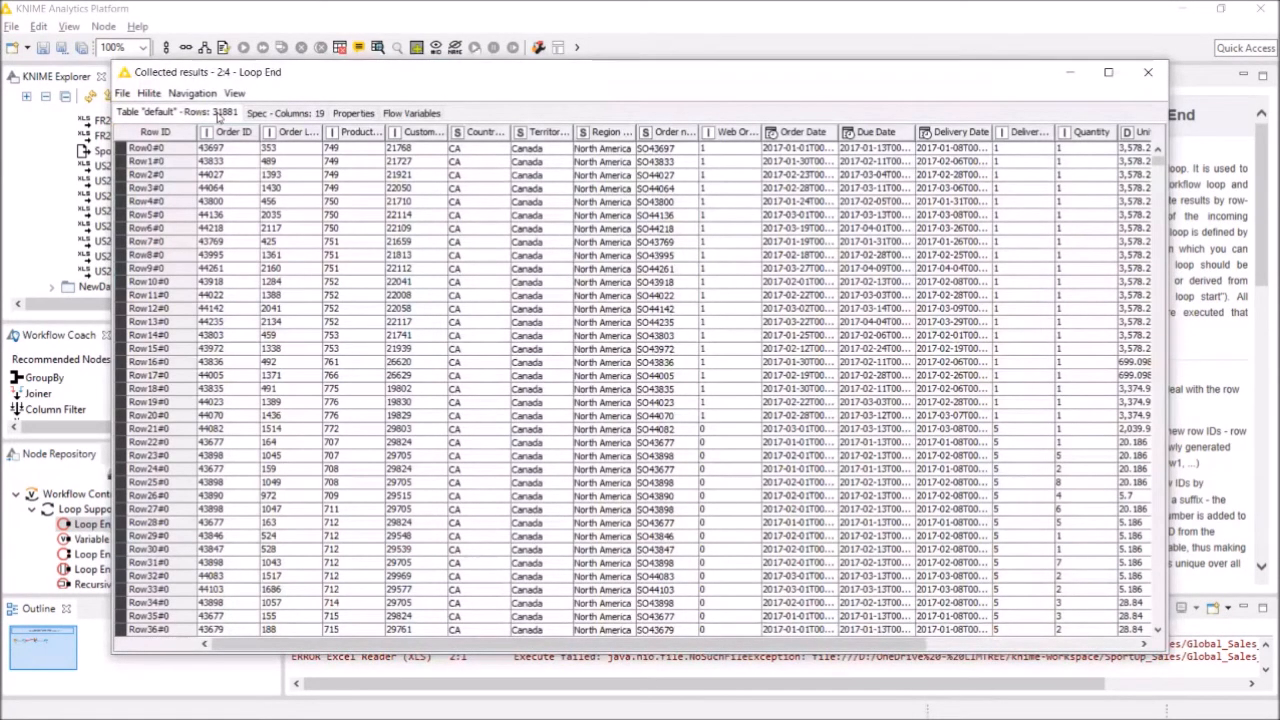
pyautogui.click(1148, 73)
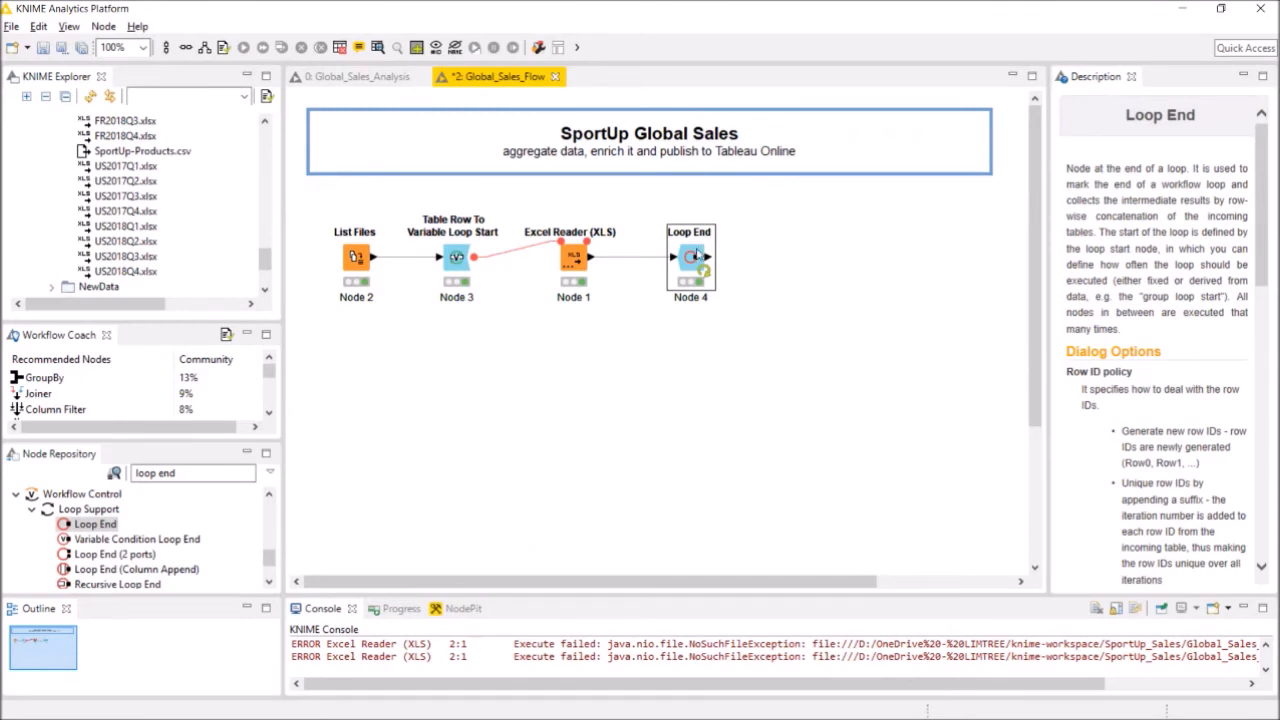
pyautogui.rightClick(697, 257)
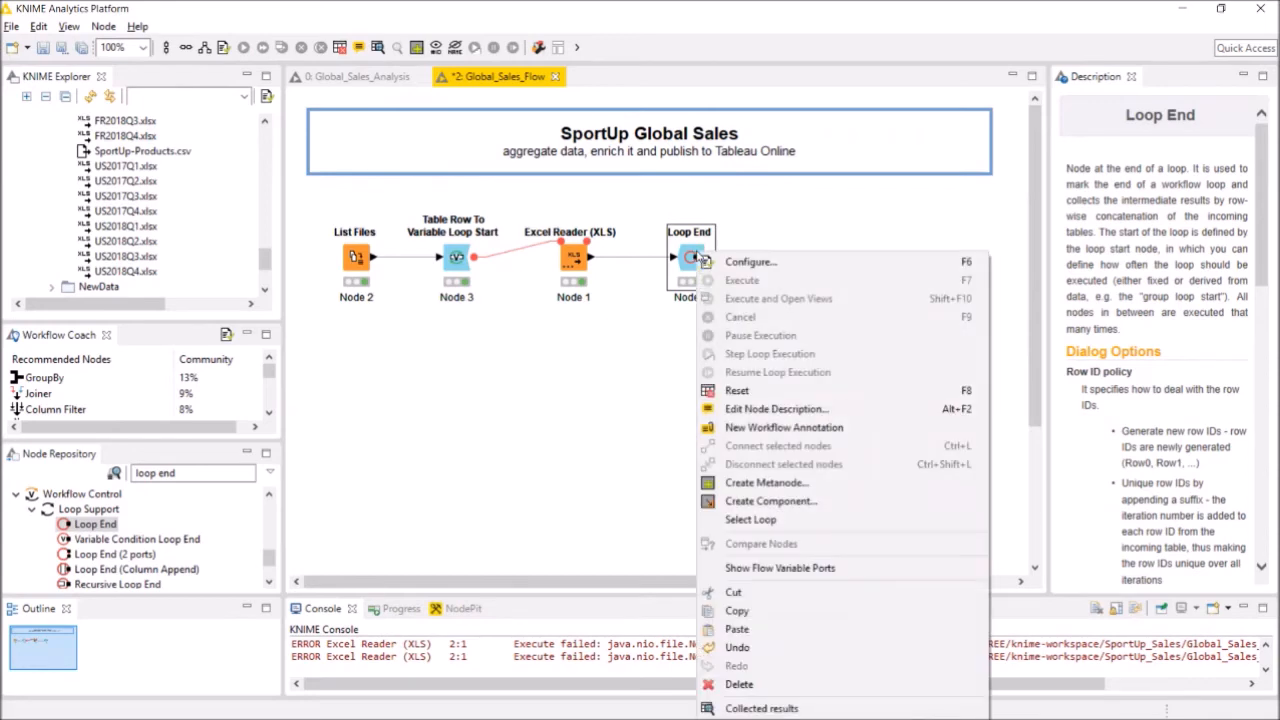
pyautogui.click(795, 708)
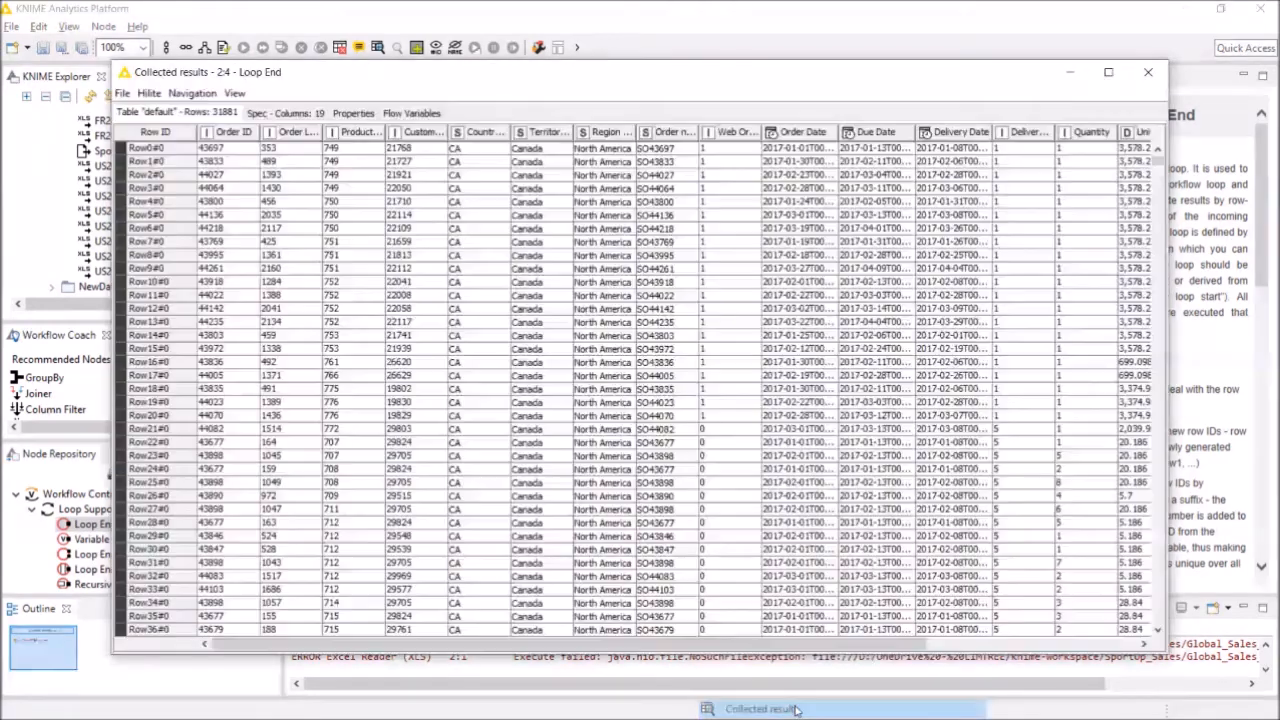
pyautogui.moveTo(388, 131); pyautogui.dragTo(440, 131)
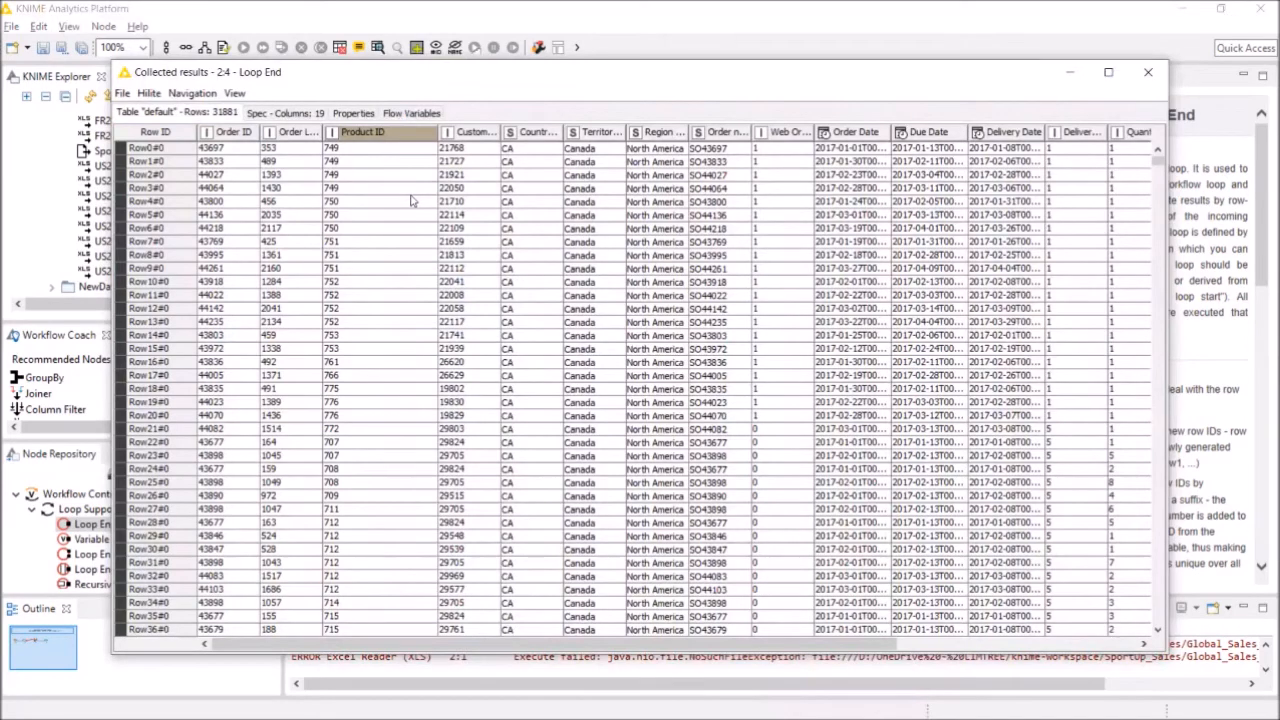
pyautogui.click(1148, 72)
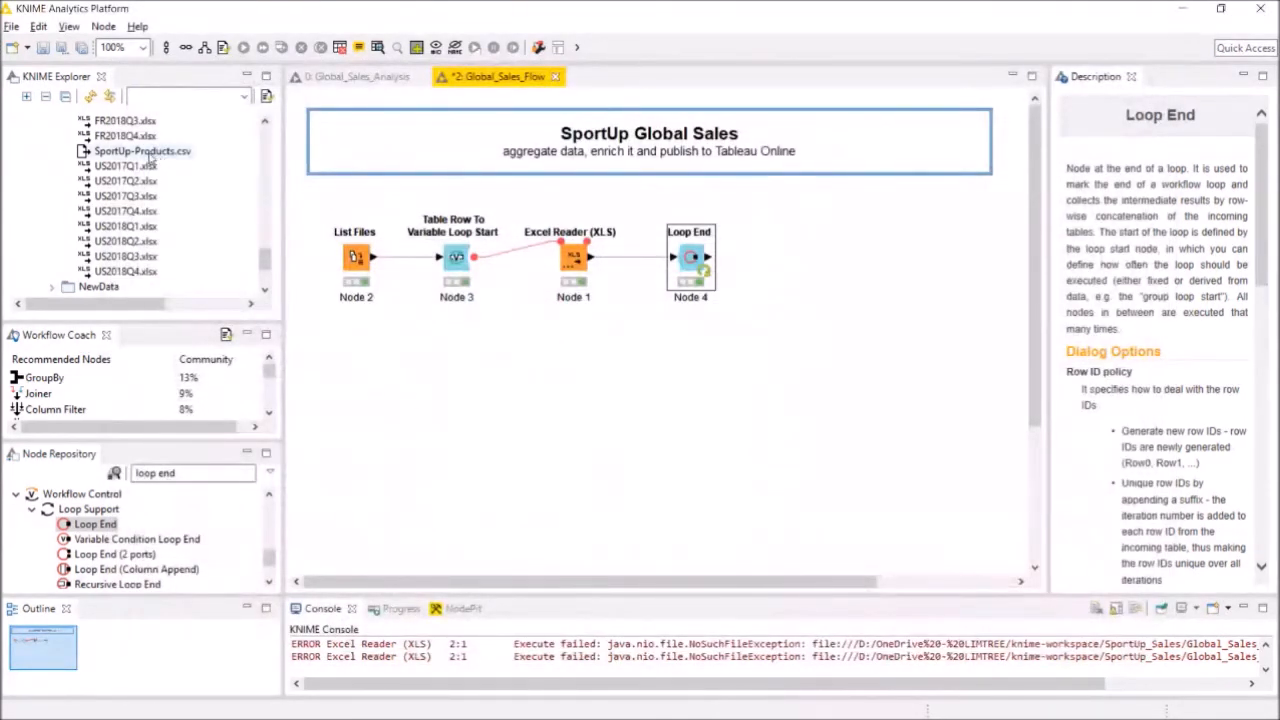
# Add a File Reader node for SportUp-Products.csv below the Excel Reader, with reading of row IDs turned off
pyautogui.moveTo(150, 160); pyautogui.dragTo(577, 385)
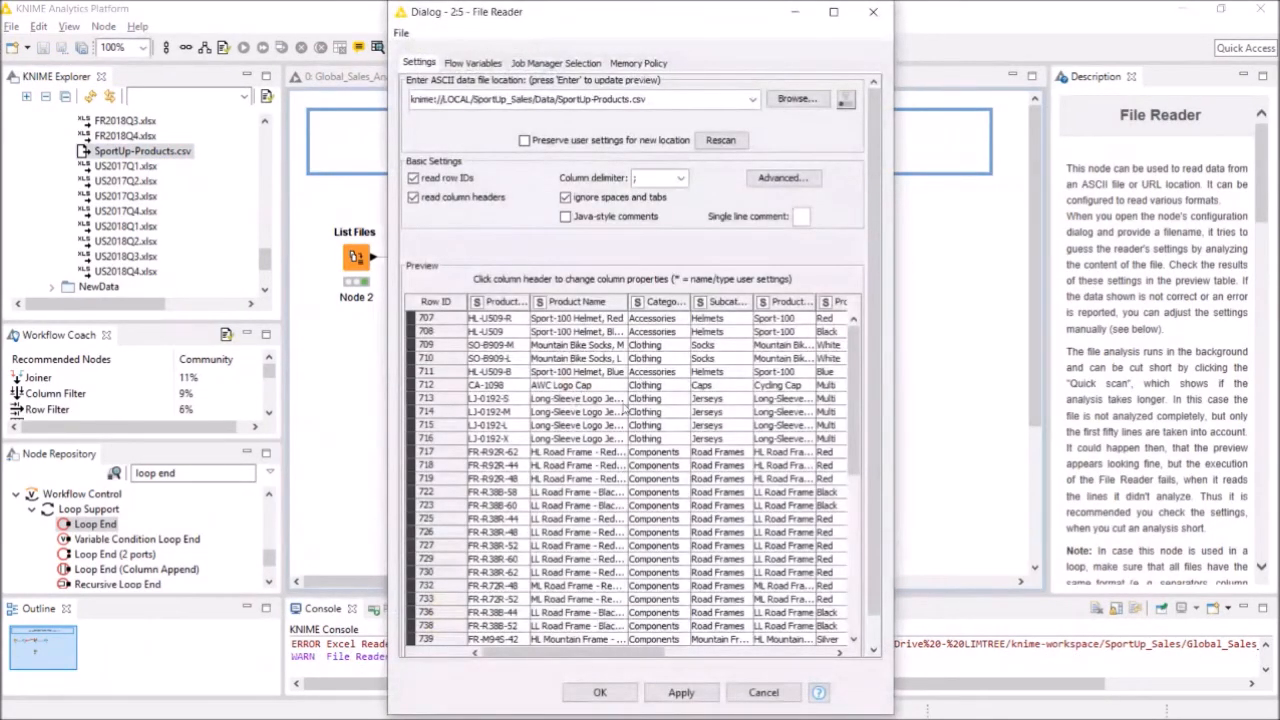
pyautogui.click(449, 180)
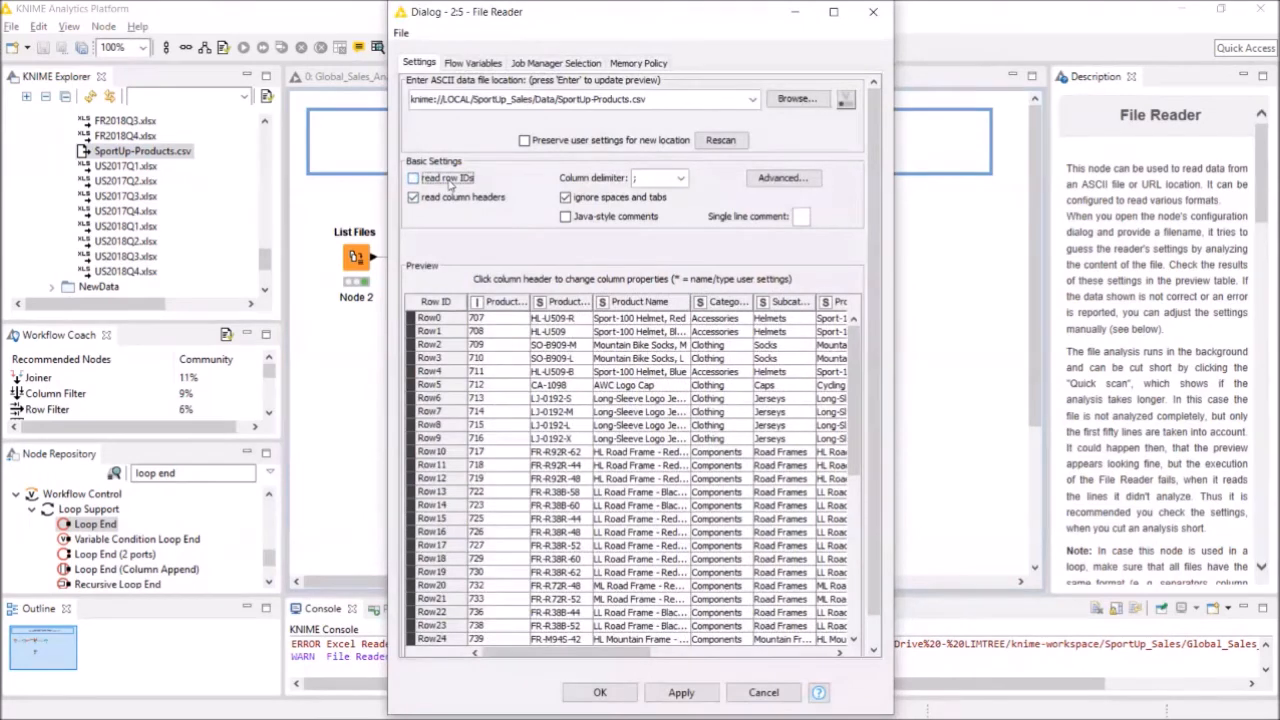
pyautogui.moveTo(525, 301); pyautogui.dragTo(545, 302)
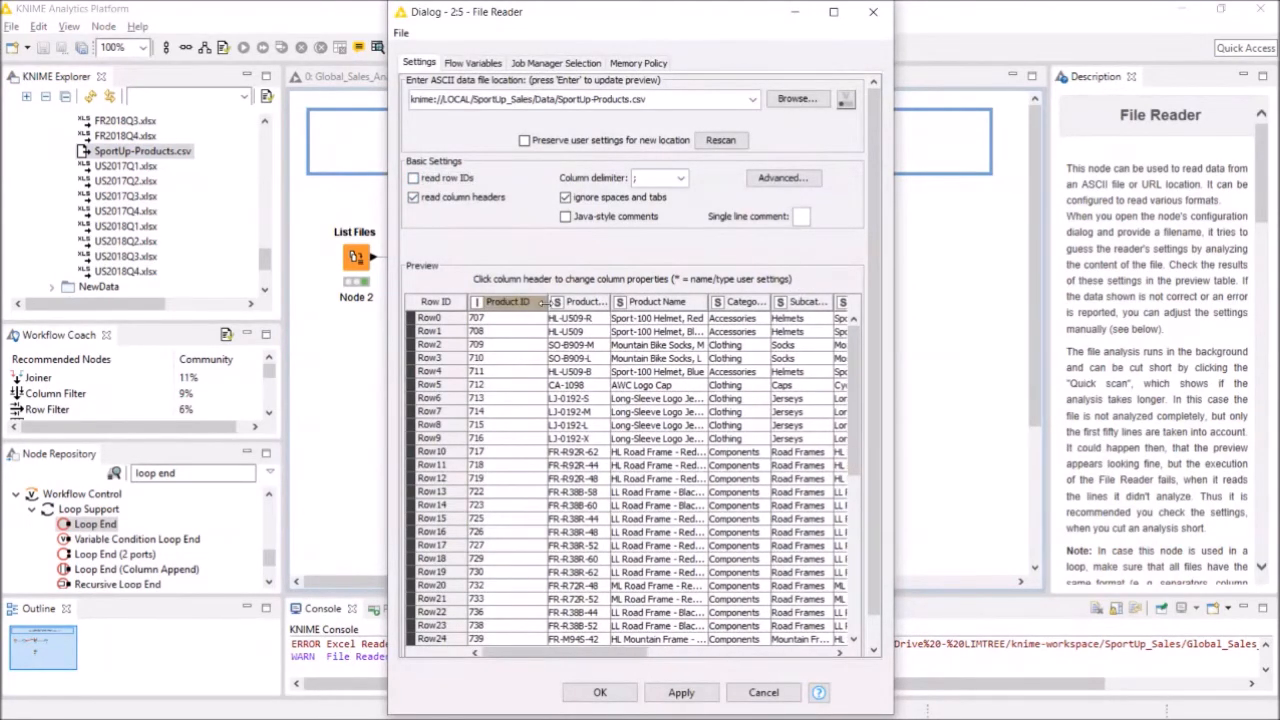
pyautogui.click(595, 693)
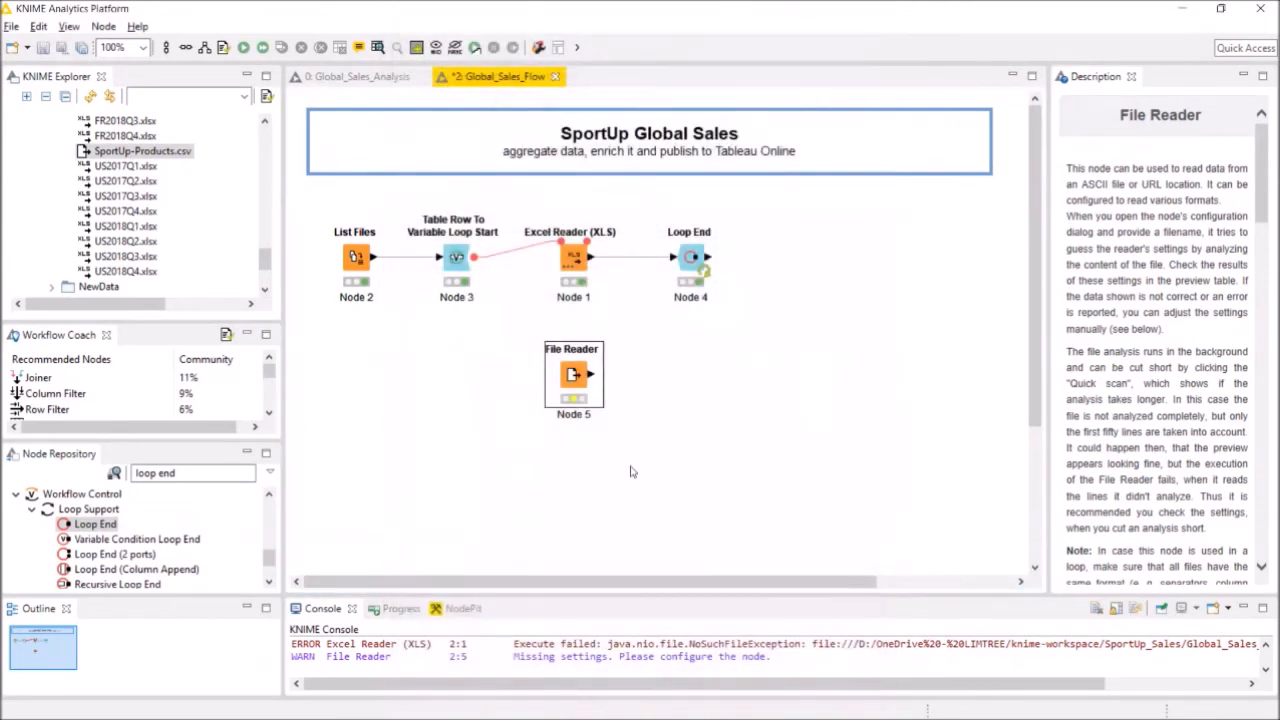
# Execute the File Reader node and review its product file table
pyautogui.rightClick(578, 372)
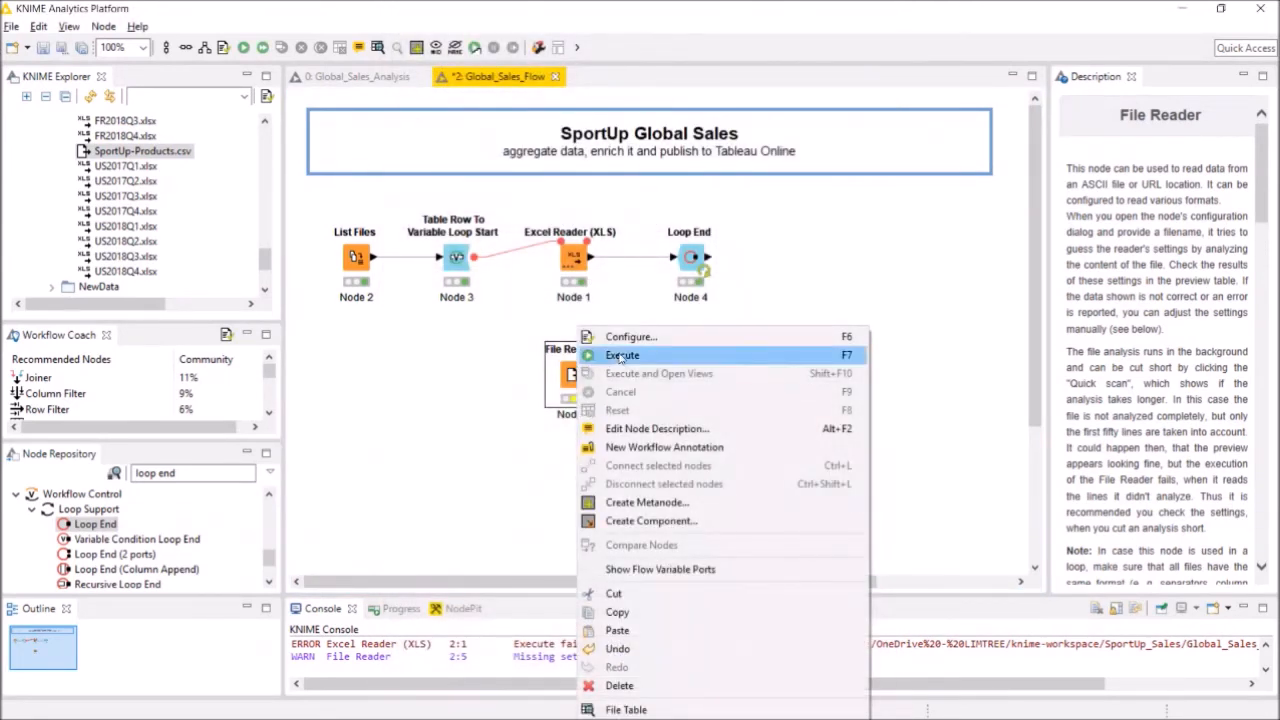
pyautogui.click(621, 356)
pyautogui.rightClick(578, 375)
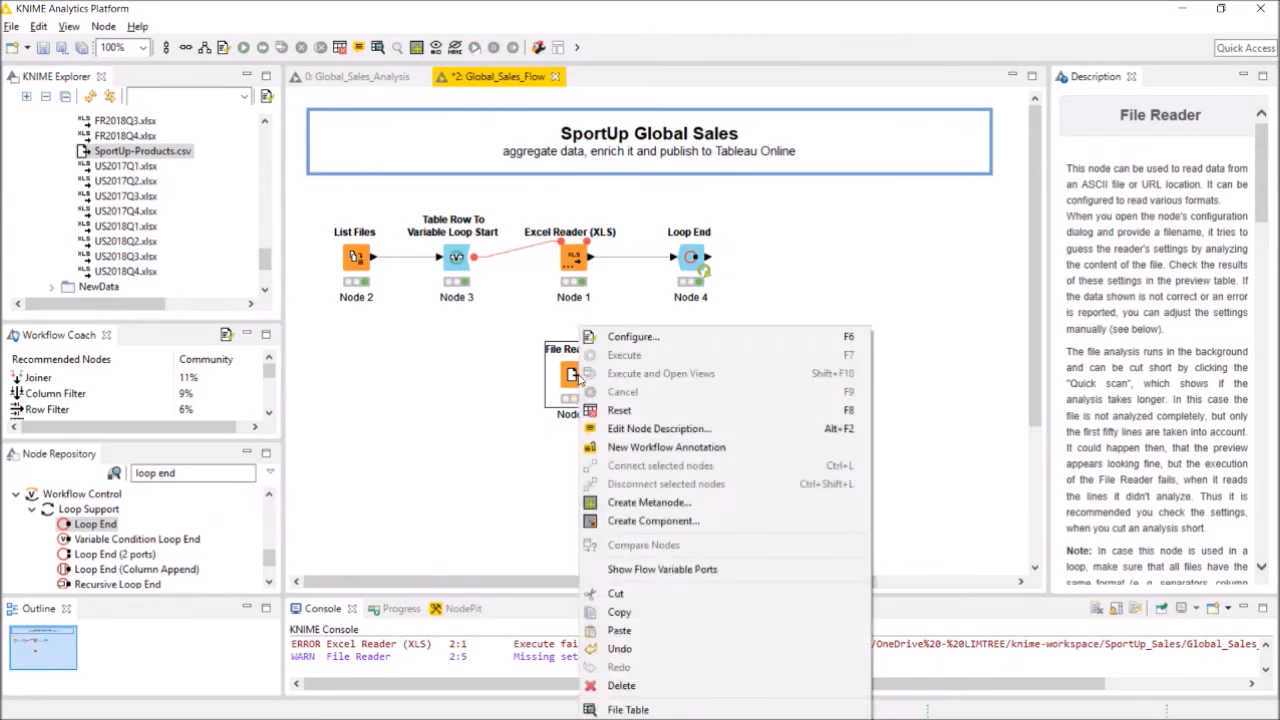
pyautogui.click(684, 710)
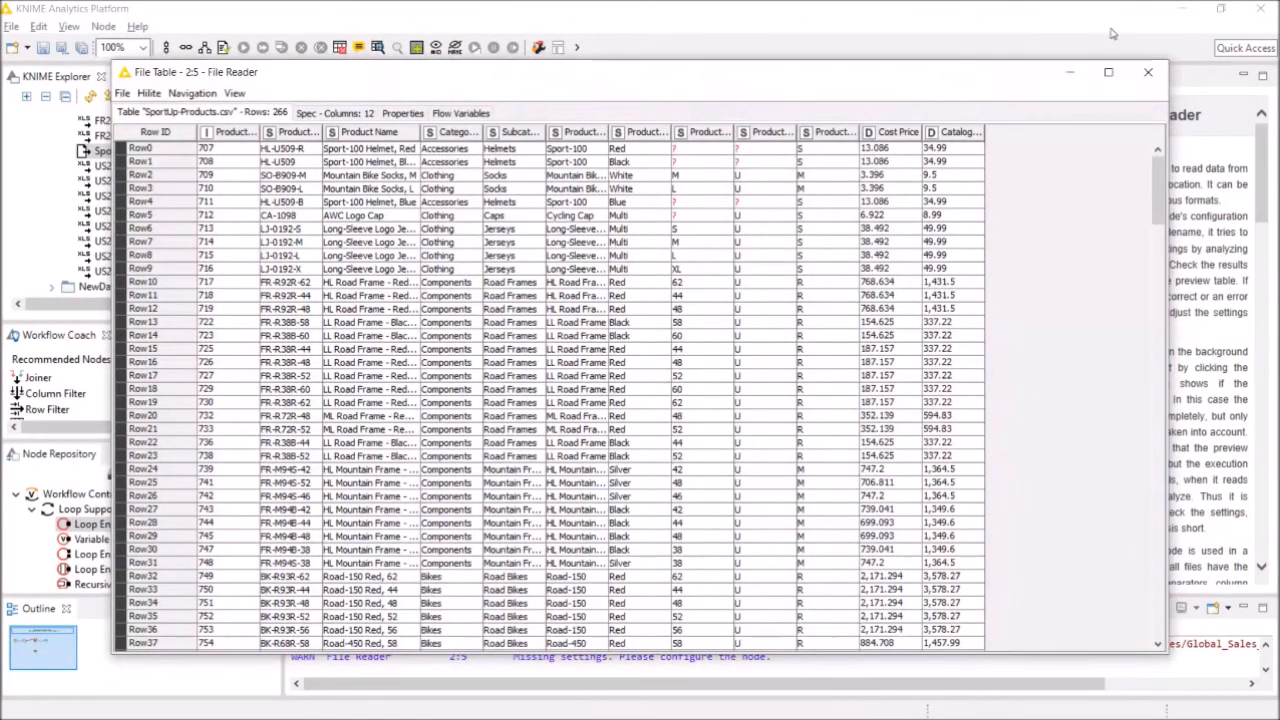
pyautogui.click(1153, 72)
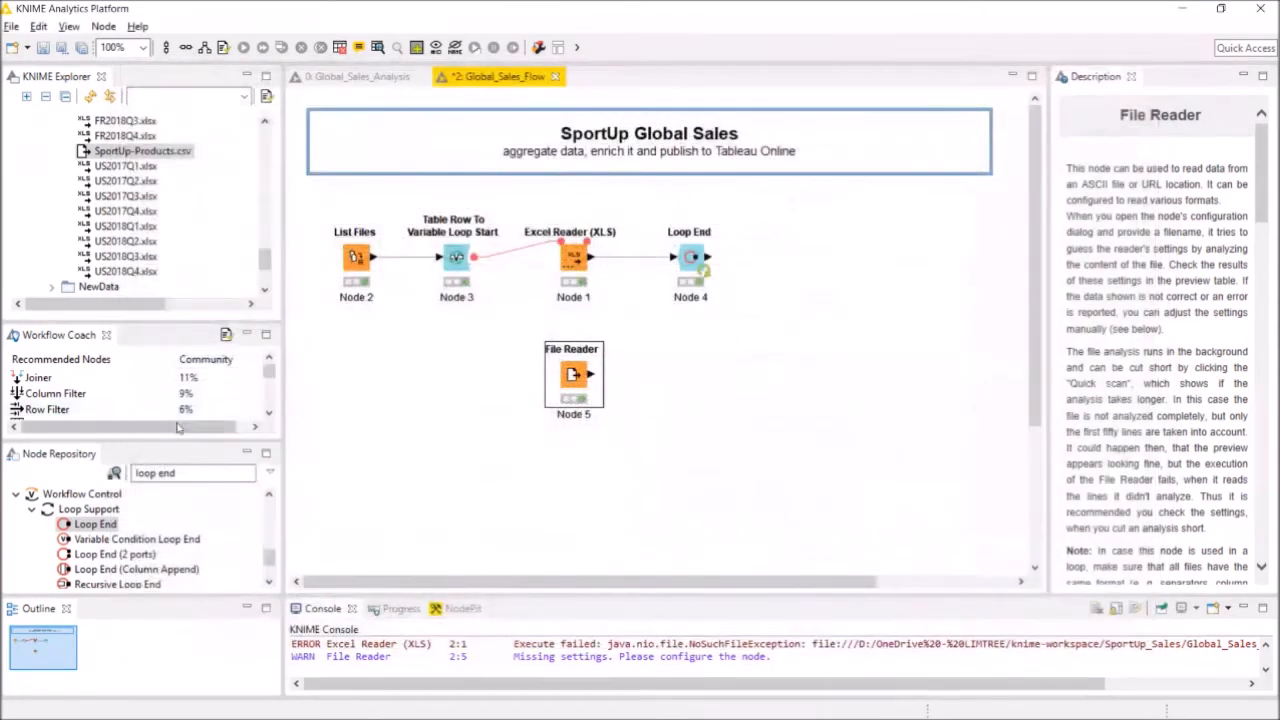
# Add a Joiner node to the workflow, connecting the Loop End output to its first input and the File Reader output to its second
pyautogui.click(185, 472)
pyautogui.moveTo(185, 472); pyautogui.dragTo(136, 479)
pyautogui.write('joiner')
pyautogui.click(94, 541)
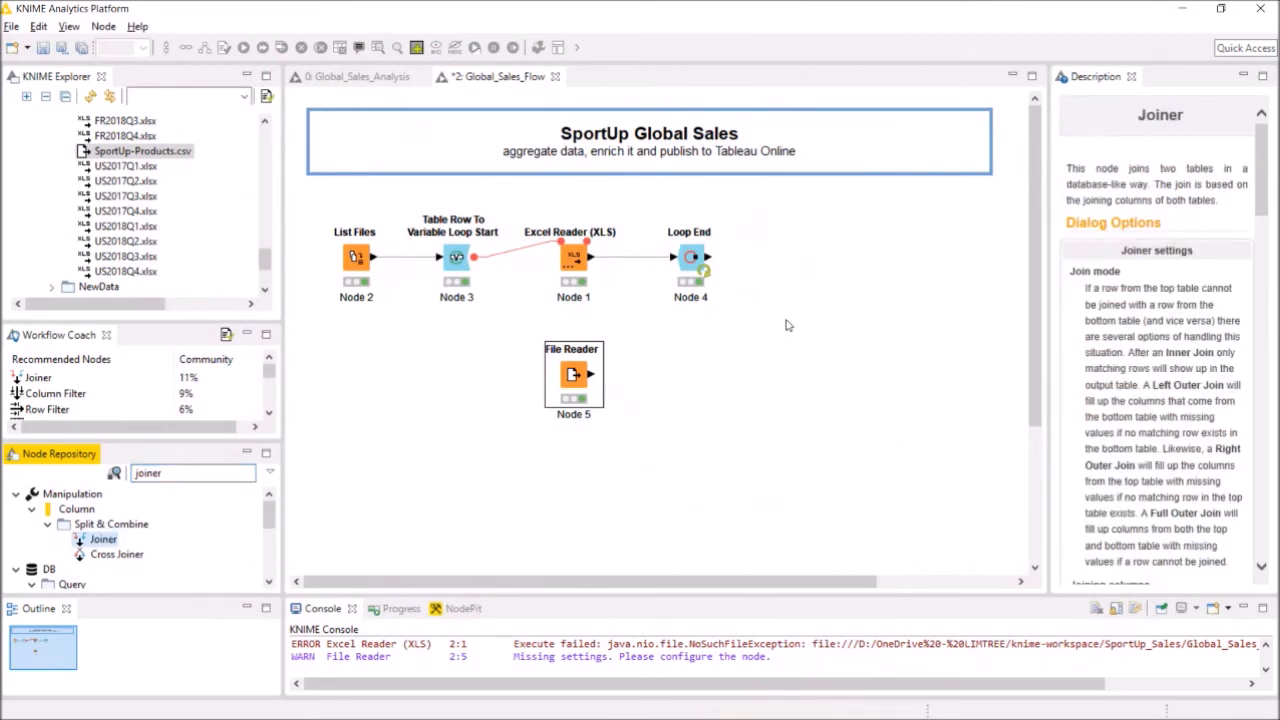
pyautogui.moveTo(790, 330); pyautogui.dragTo(790, 325)
pyautogui.moveTo(706, 259); pyautogui.dragTo(787, 320)
pyautogui.moveTo(590, 377); pyautogui.dragTo(790, 328)
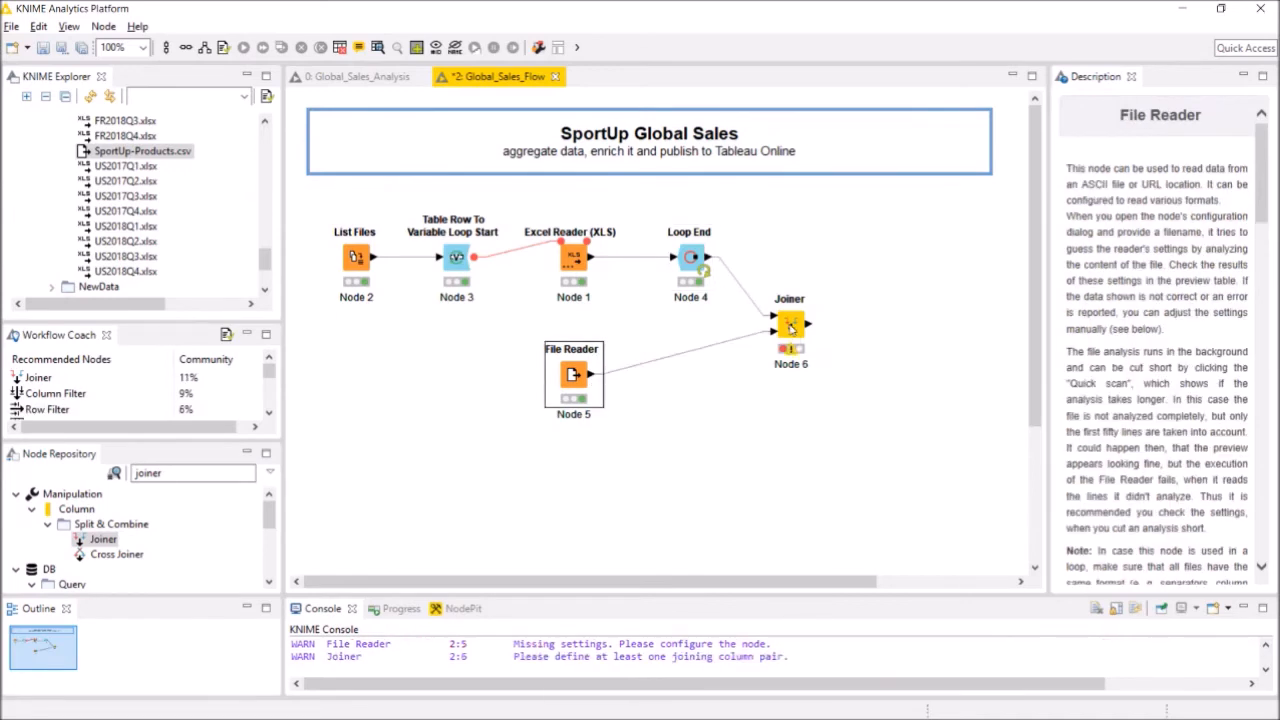
# Configure the Joiner to match Product ID with Product ID using the Left Outer Join mode
pyautogui.rightClick(790, 328)
pyautogui.click(812, 334)
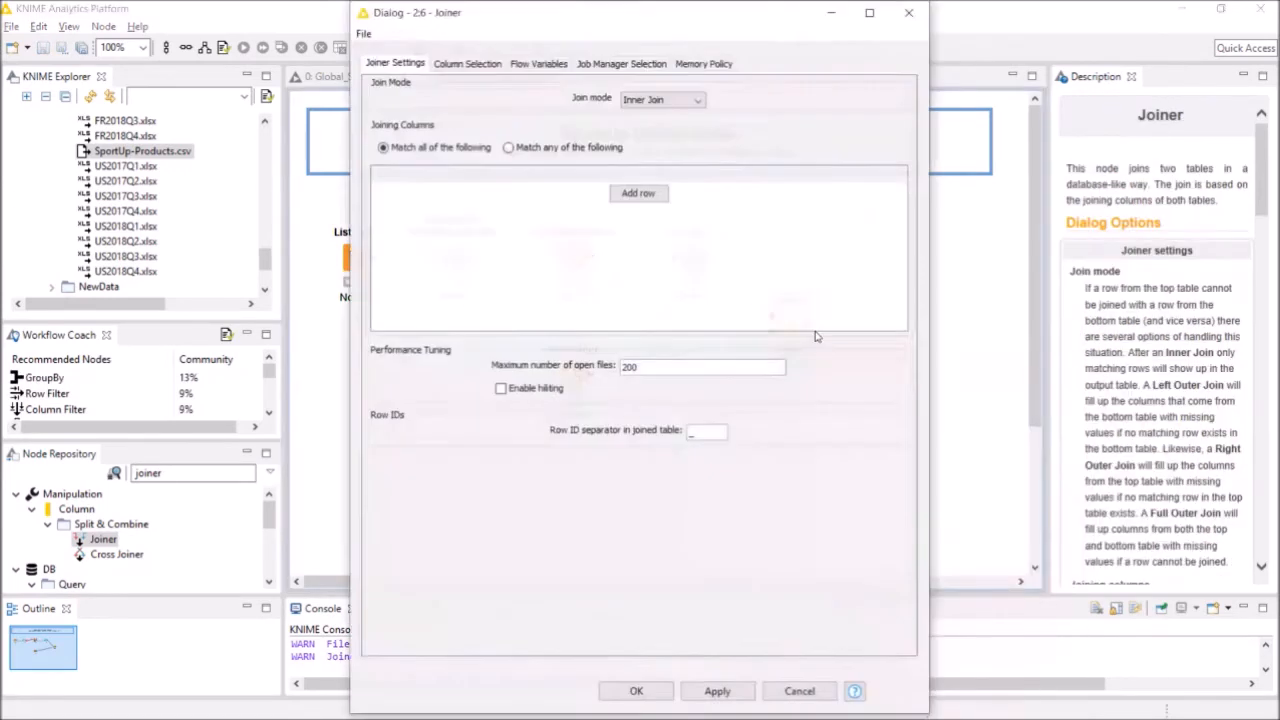
pyautogui.click(626, 197)
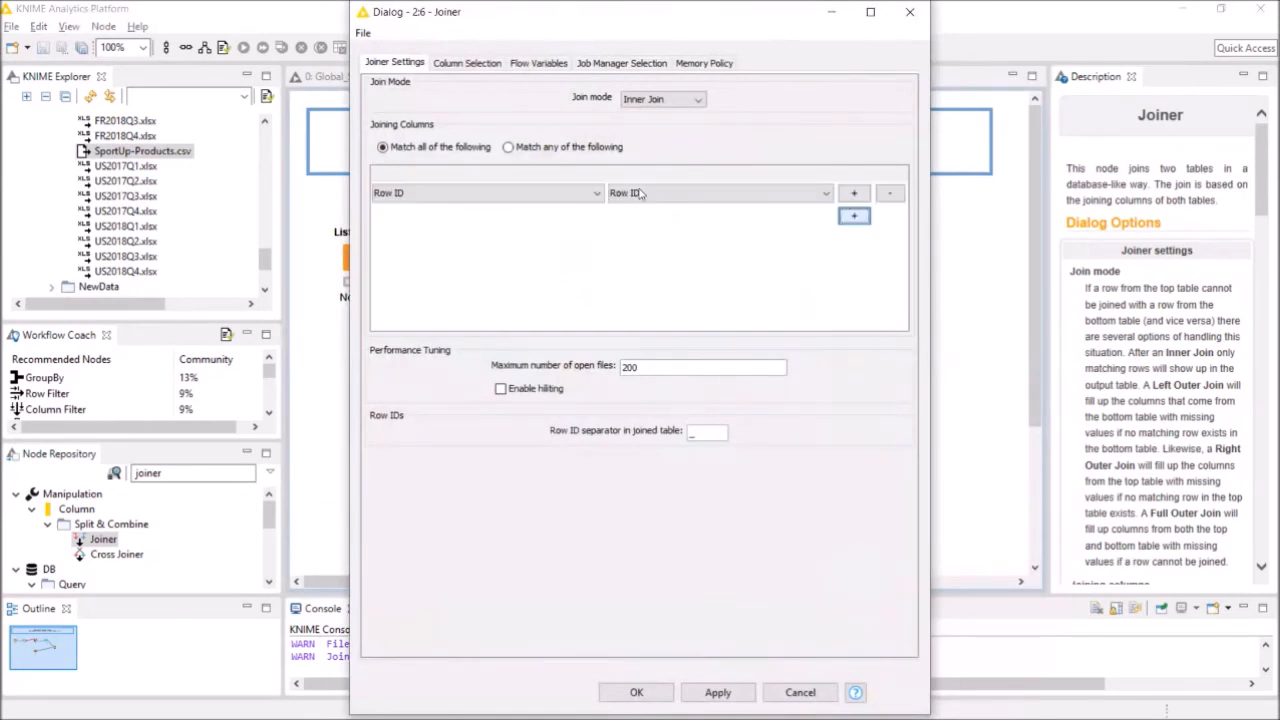
pyautogui.click(576, 200)
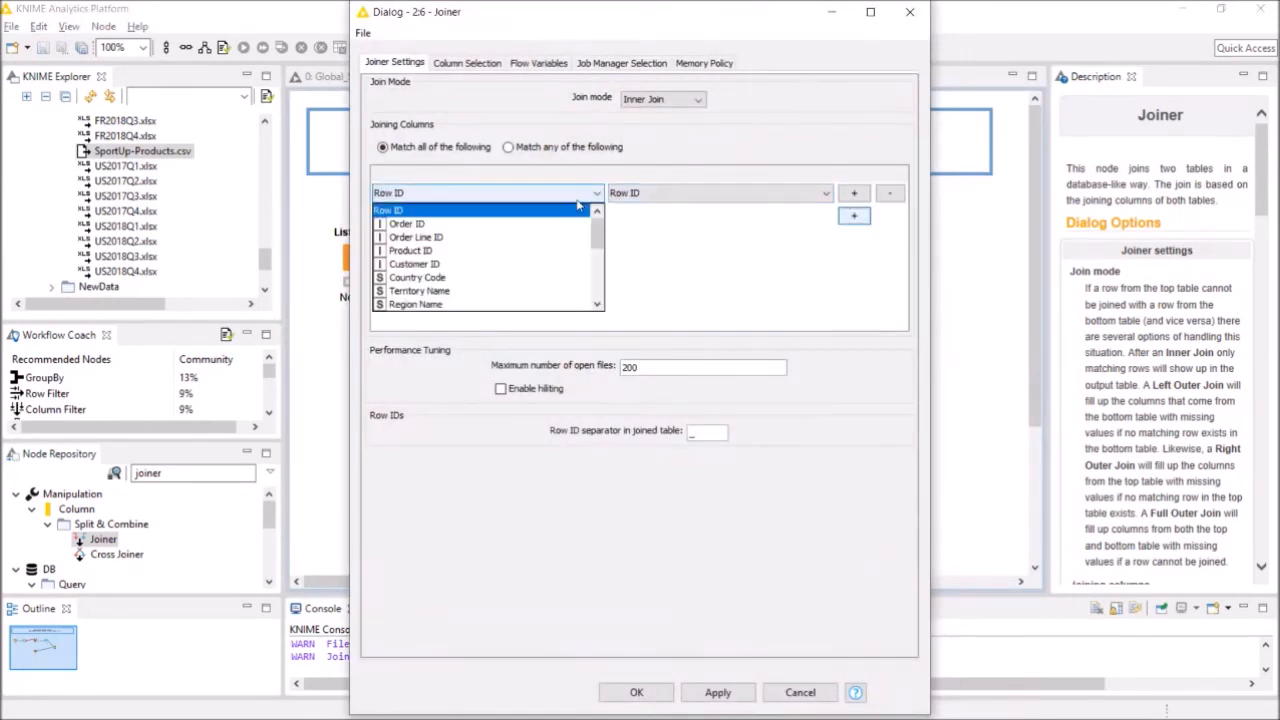
pyautogui.click(561, 251)
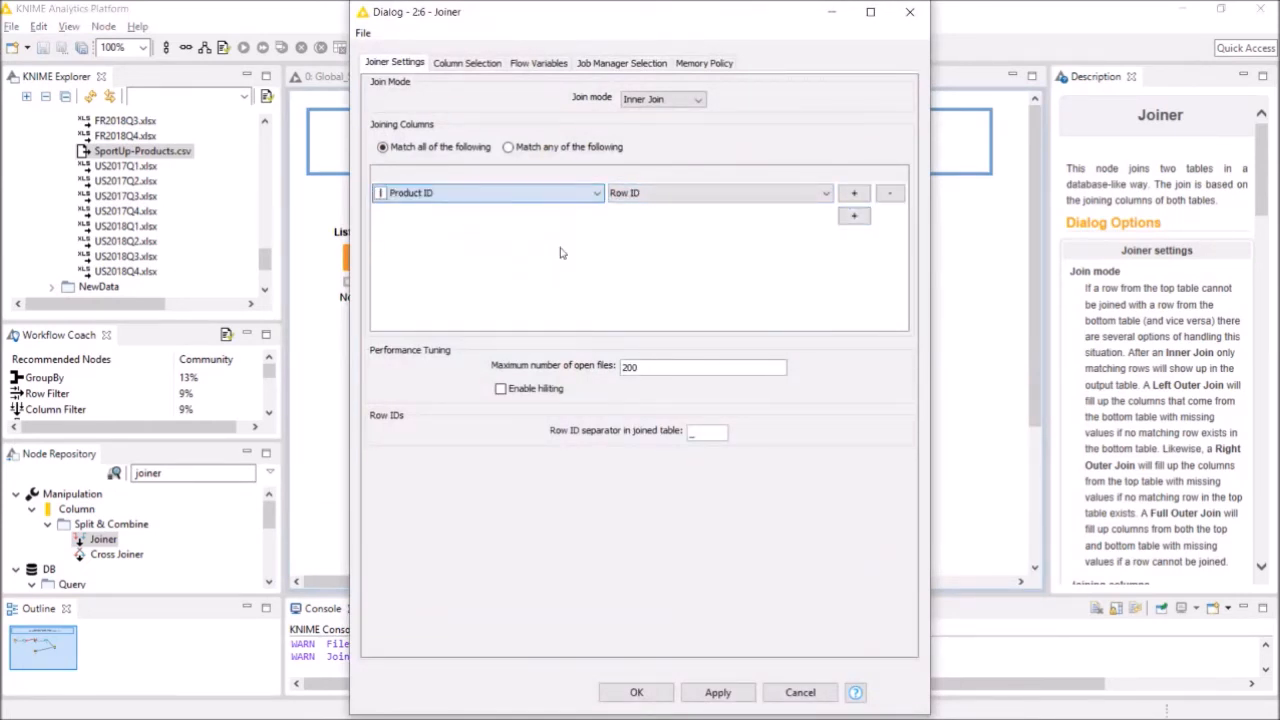
pyautogui.click(680, 195)
pyautogui.click(680, 224)
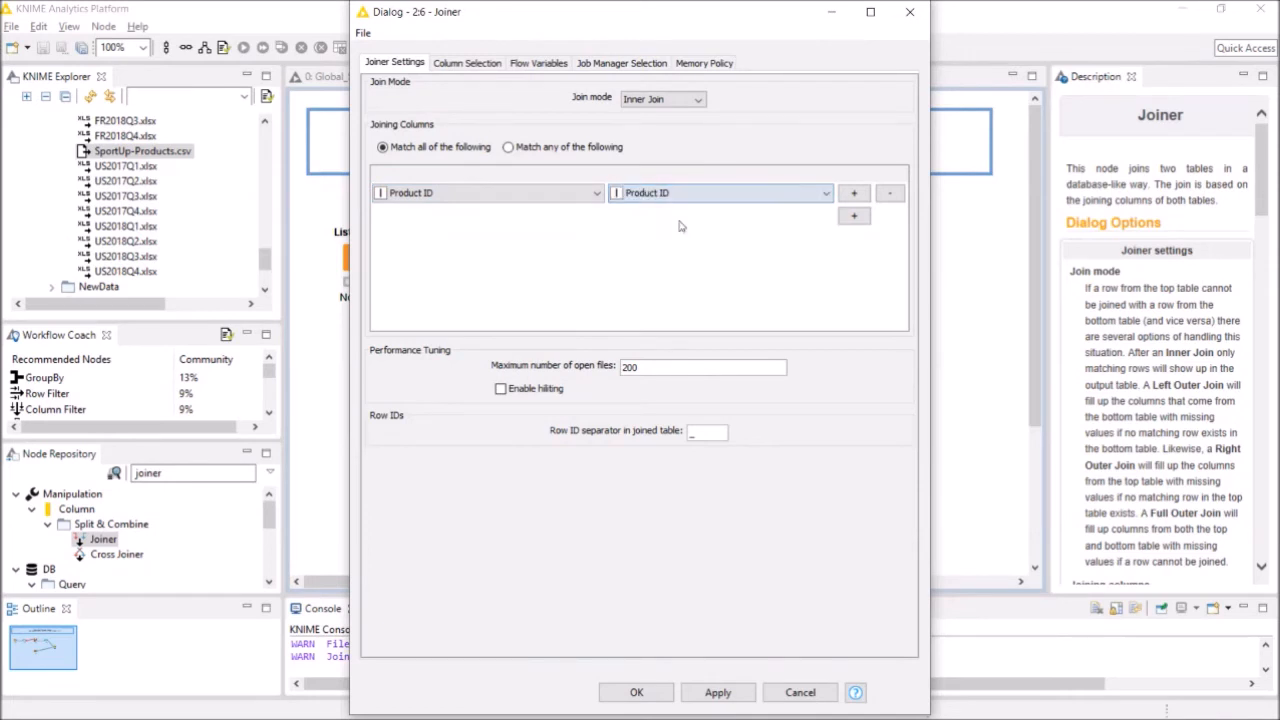
pyautogui.click(695, 102)
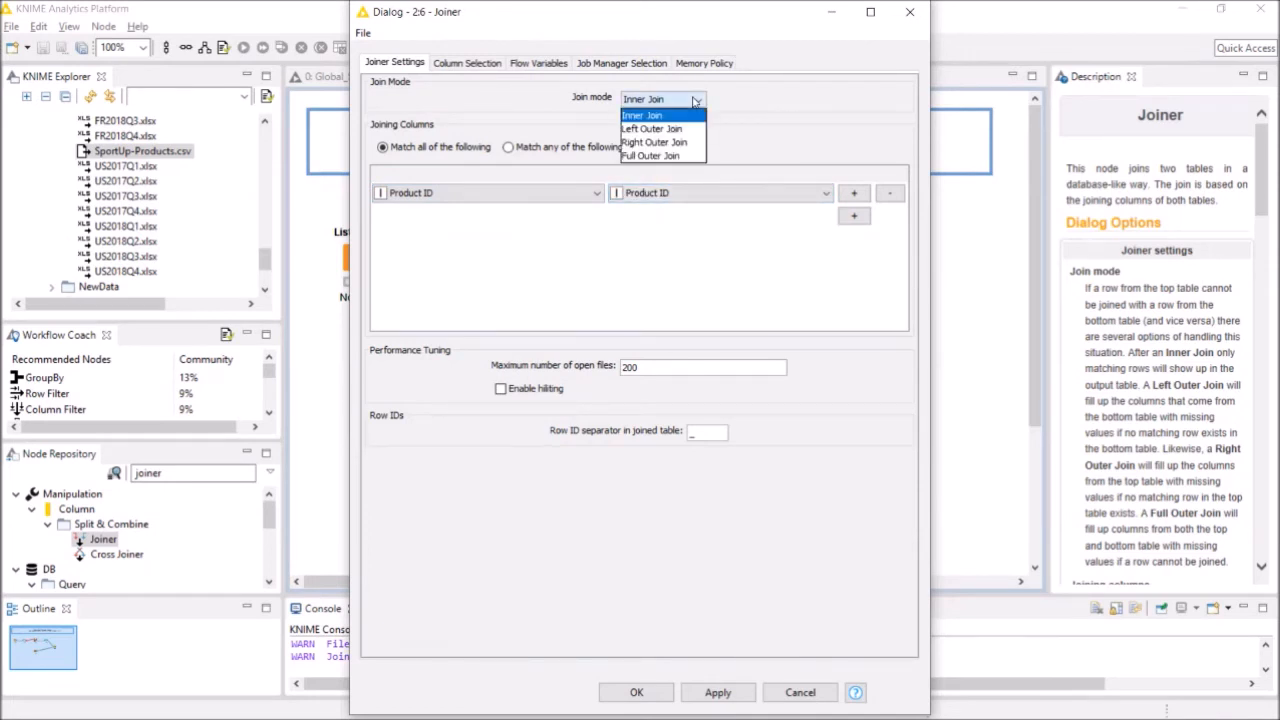
pyautogui.click(689, 130)
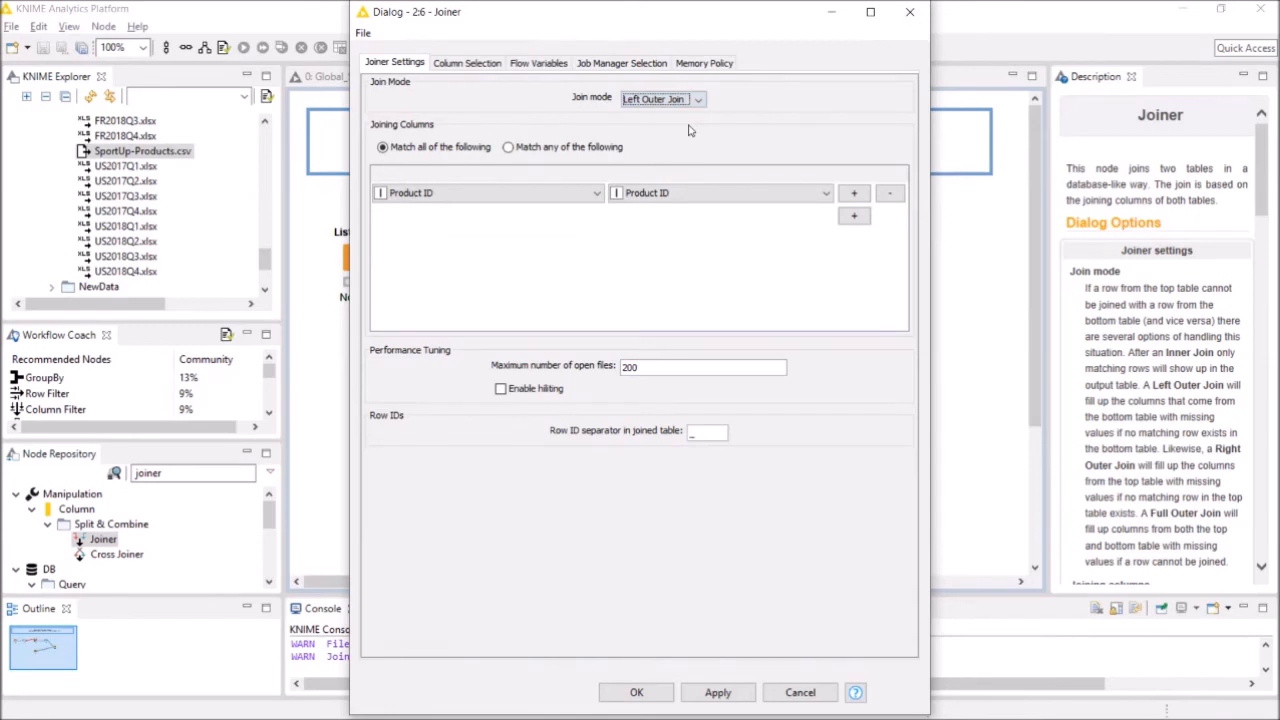
pyautogui.click(638, 692)
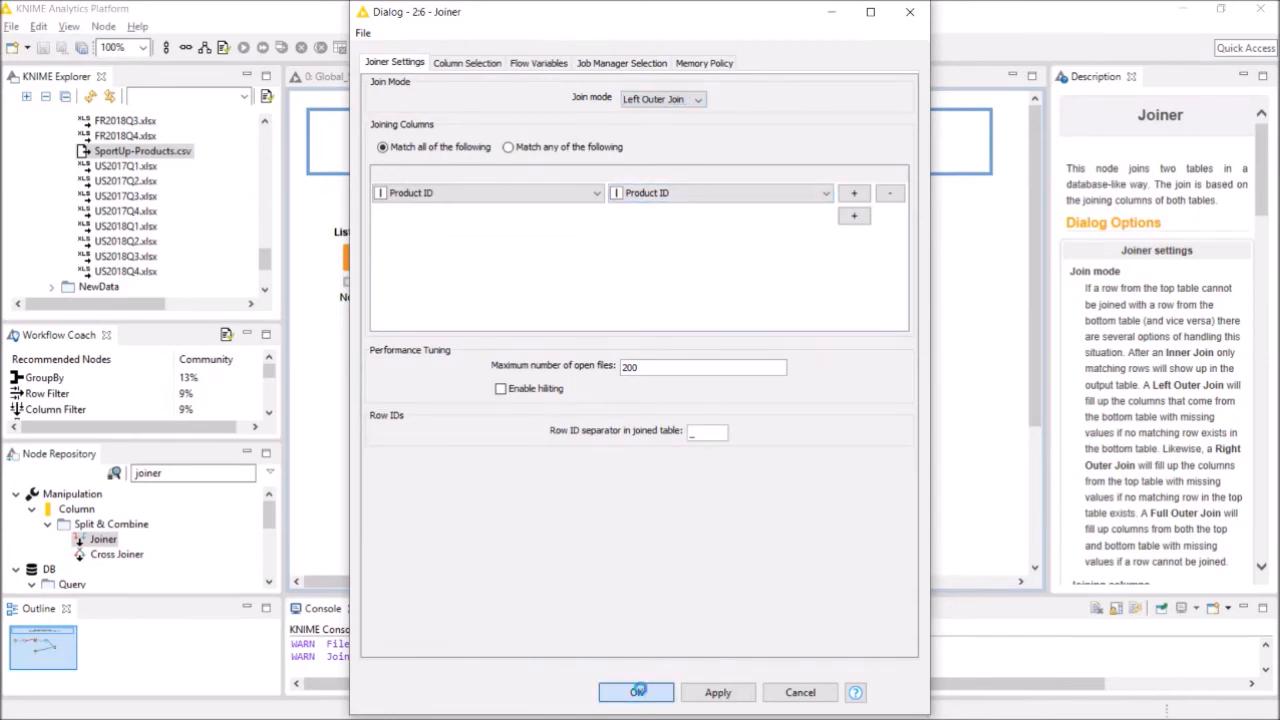
# Execute the Joiner node and review the joined table's Product ID and the product columns appended to the sales data
pyautogui.rightClick(797, 324)
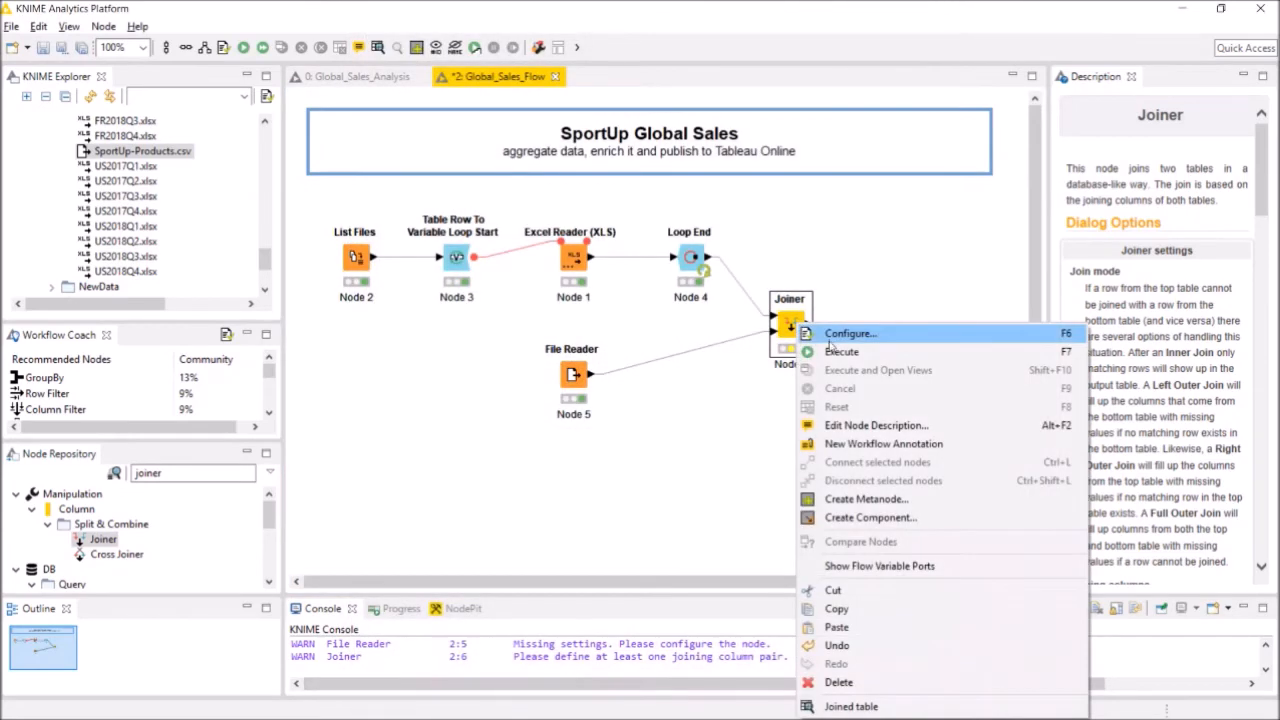
pyautogui.click(830, 351)
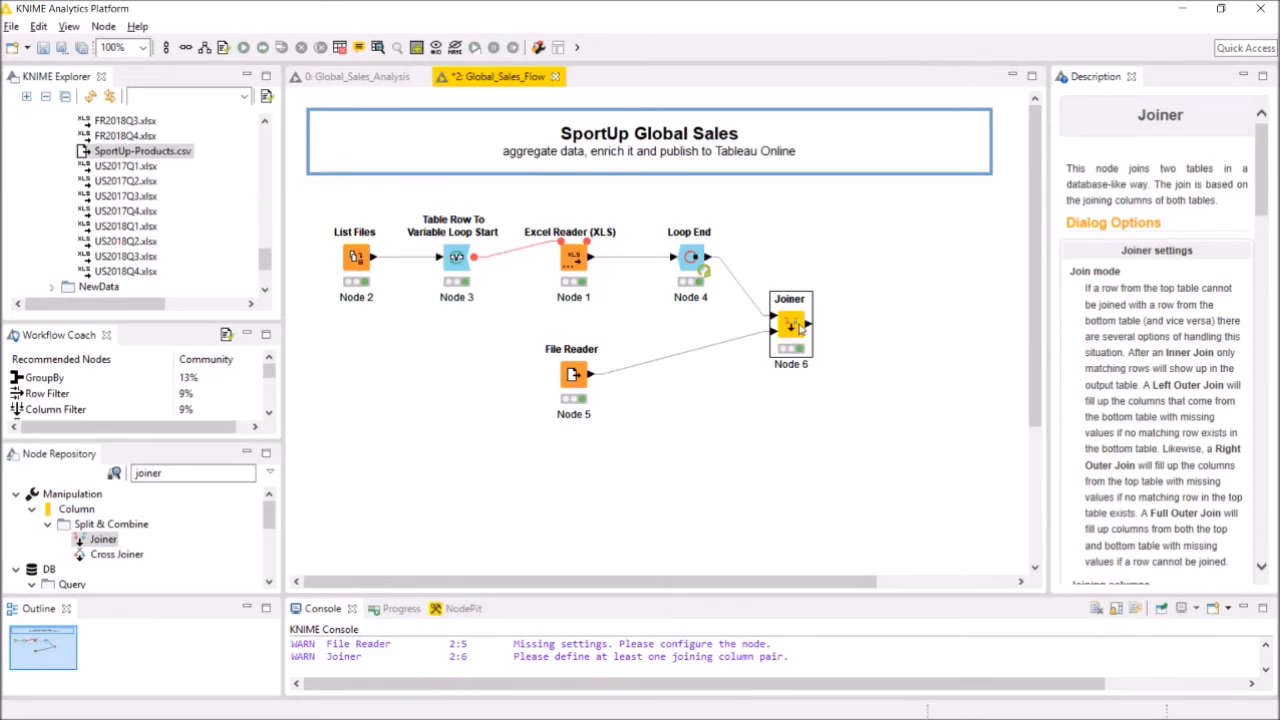
pyautogui.rightClick(798, 324)
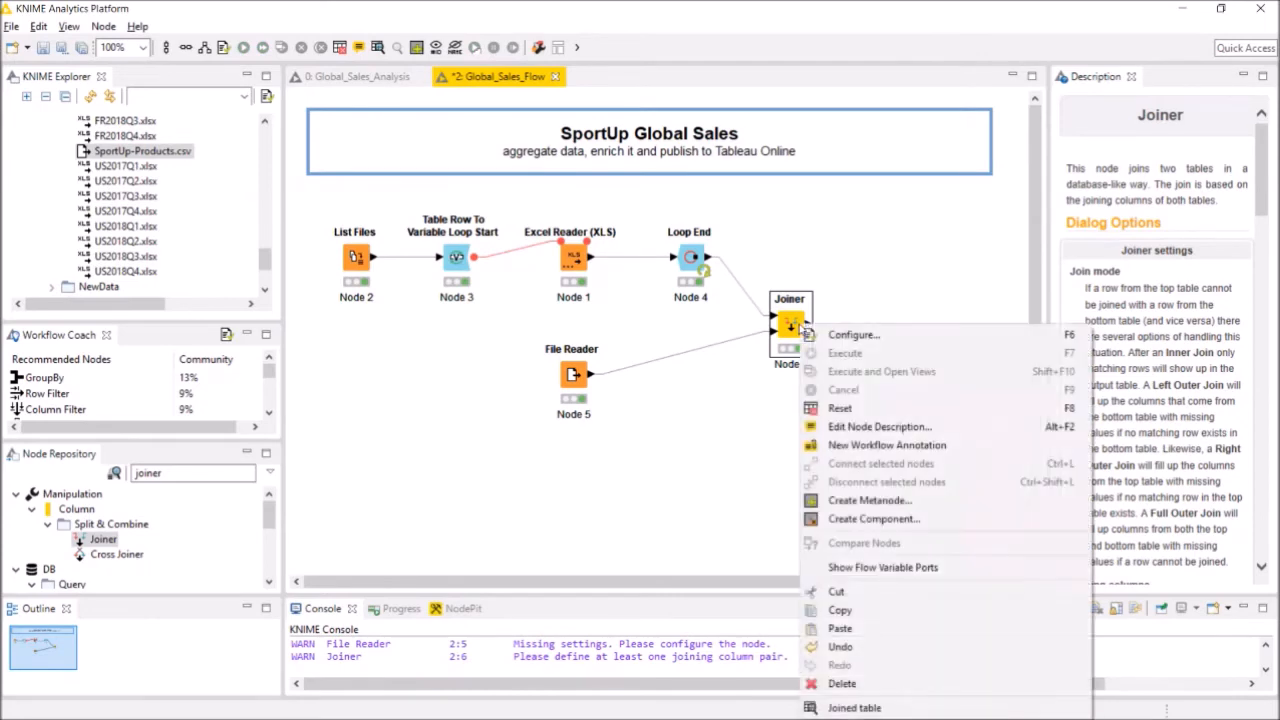
pyautogui.click(925, 709)
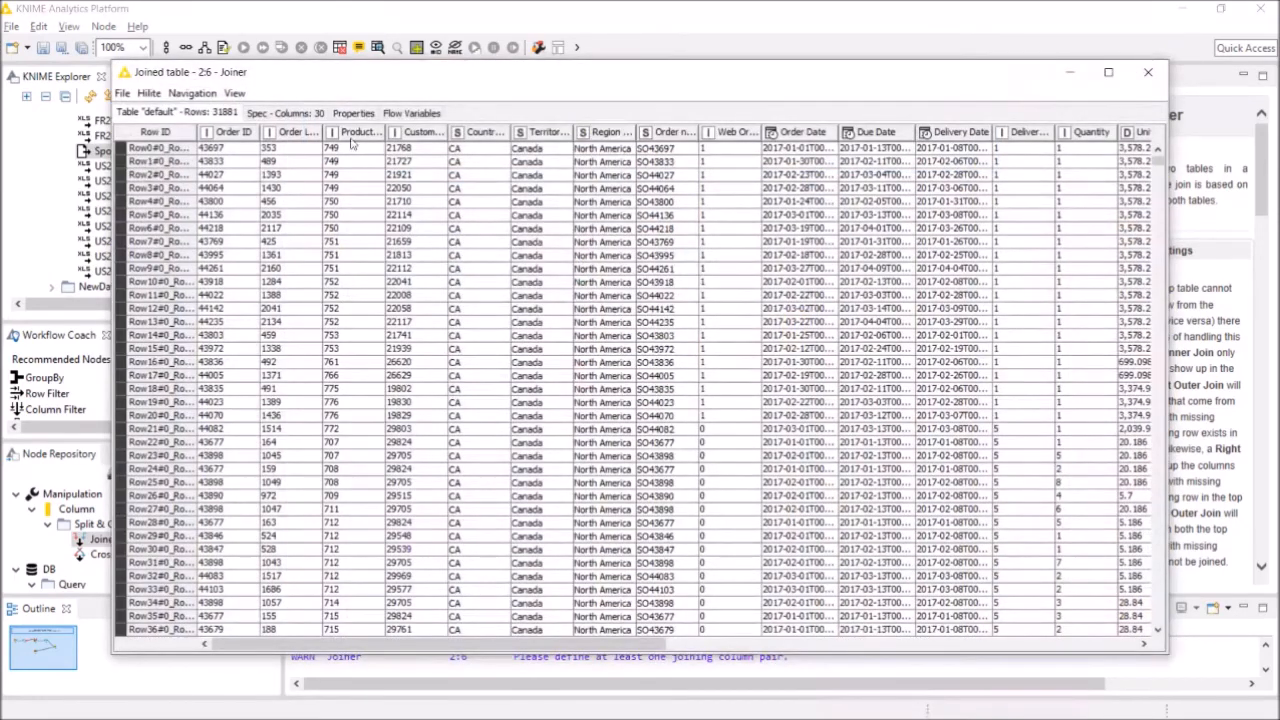
pyautogui.moveTo(384, 135); pyautogui.dragTo(436, 135)
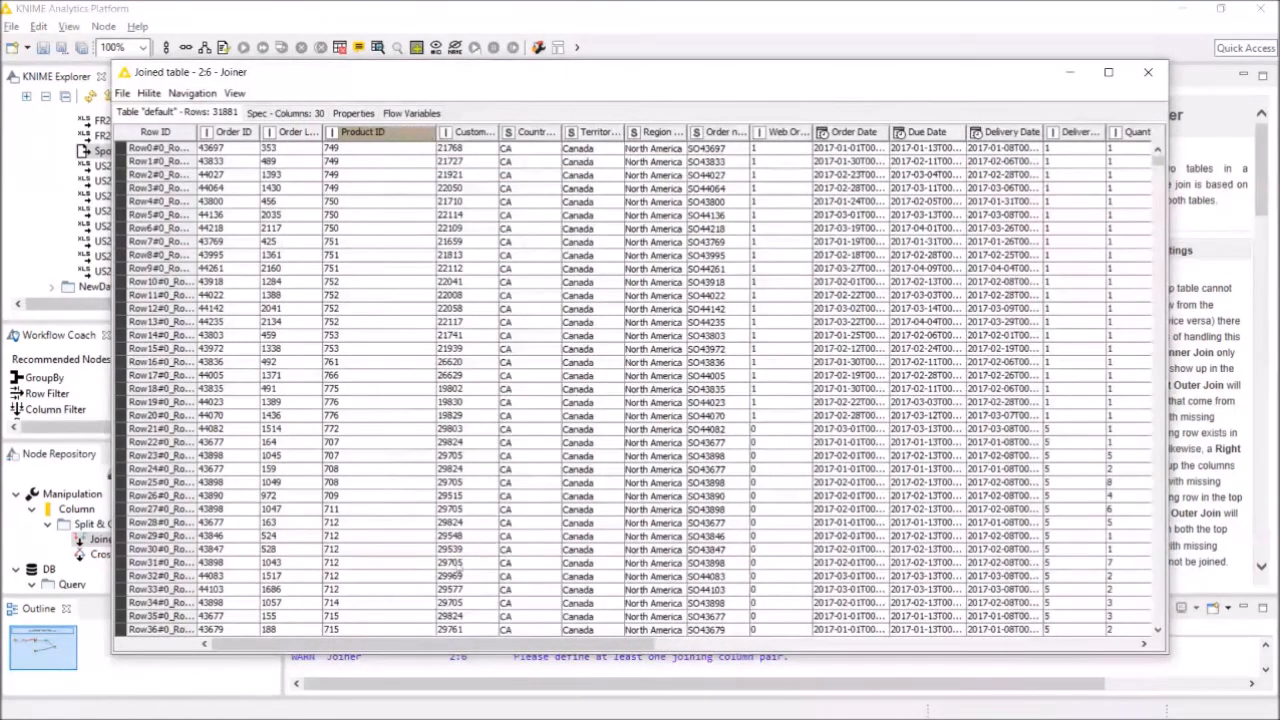
pyautogui.moveTo(497, 648); pyautogui.dragTo(987, 654)
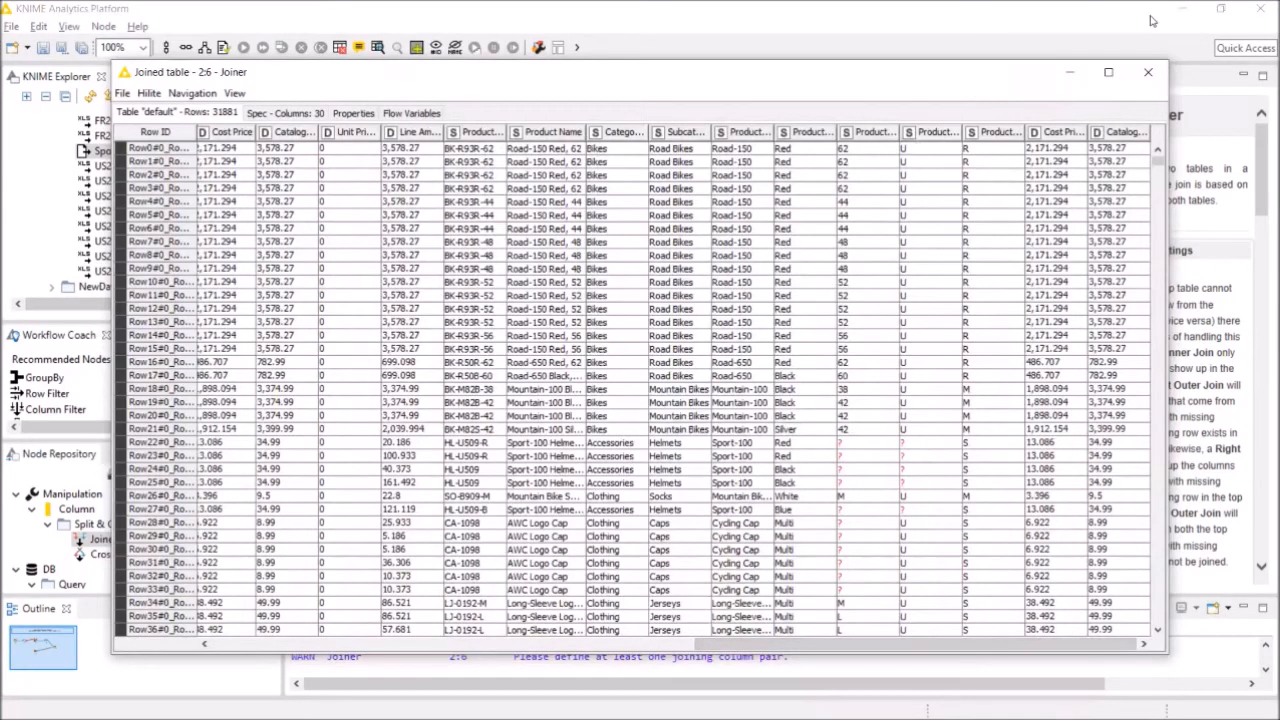
pyautogui.click(1150, 74)
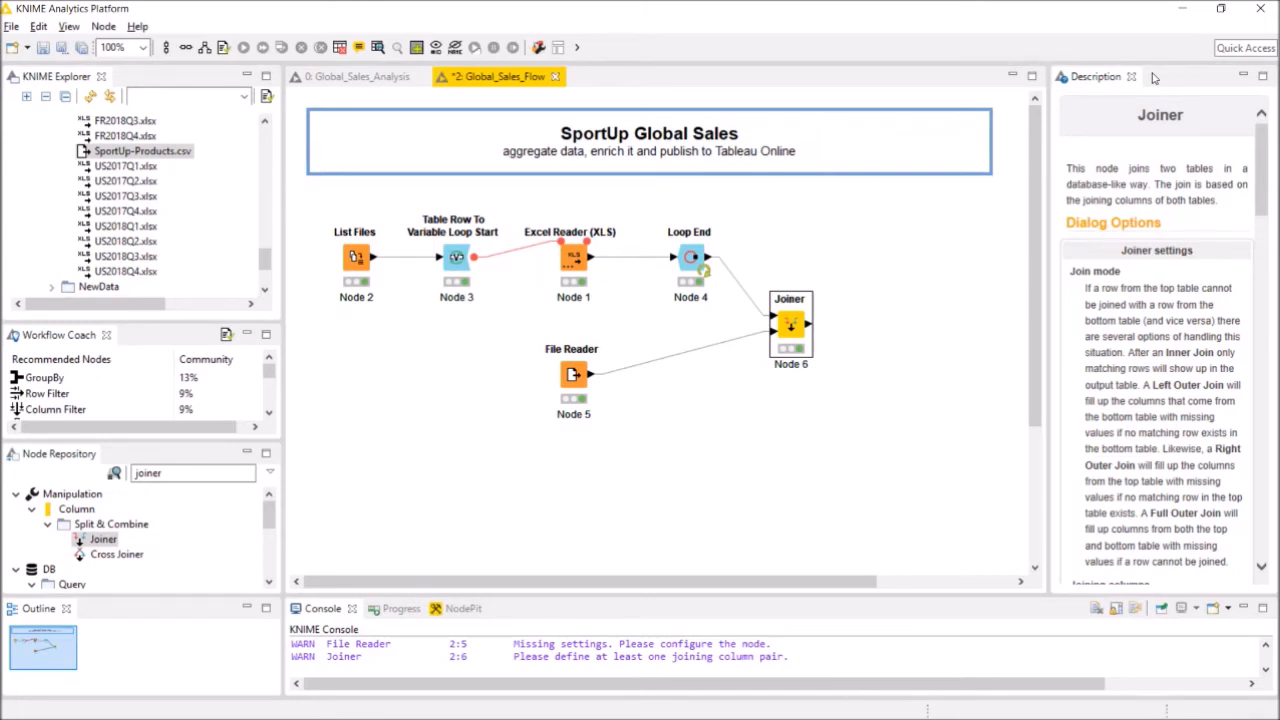
# Copy the Send to Tableau Server (Hyper) node from Global_Sales_Analysis into Global_Sales_Flow, beside the Joiner, and connect the Joiner output to it
pyautogui.click(378, 79)
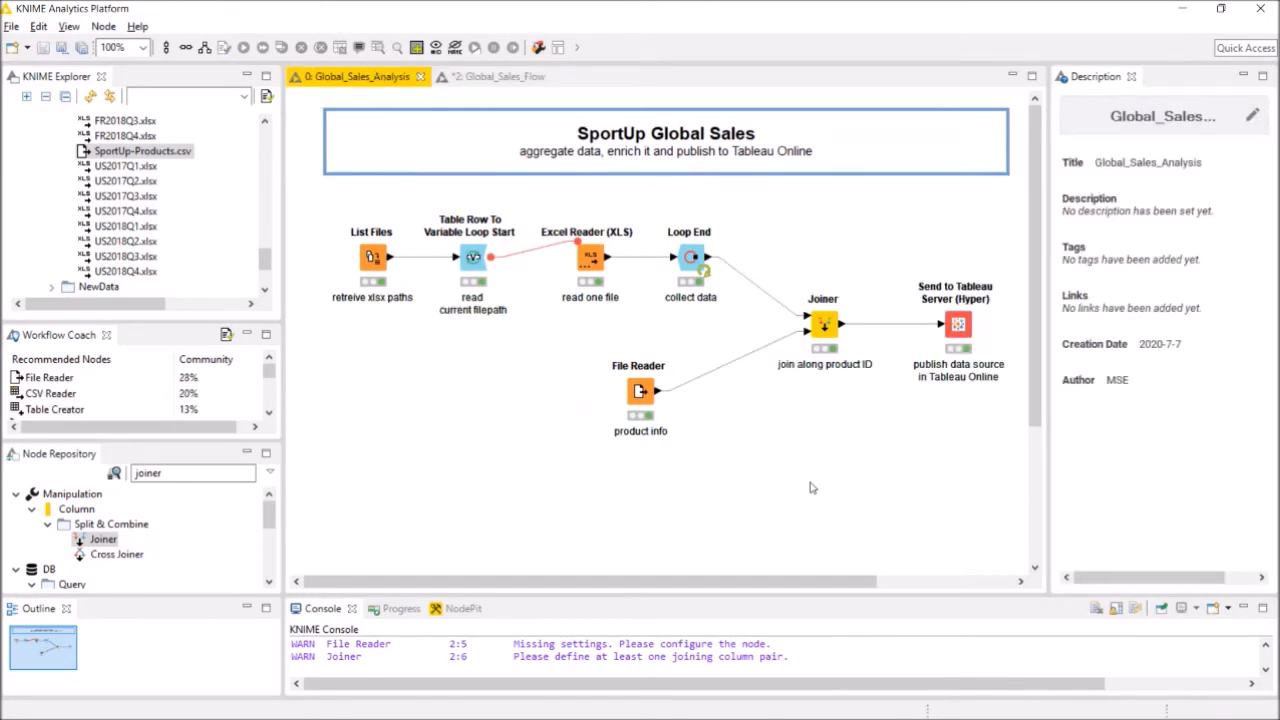
pyautogui.click(958, 327)
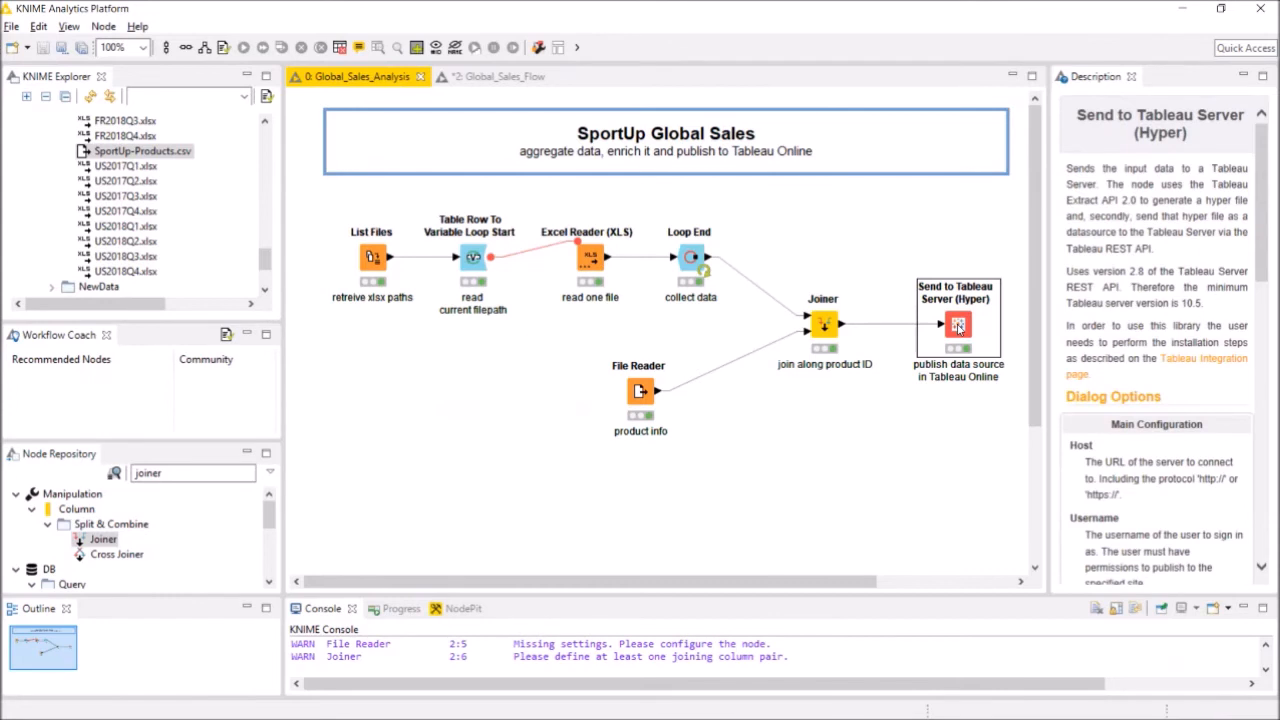
pyautogui.rightClick(958, 327)
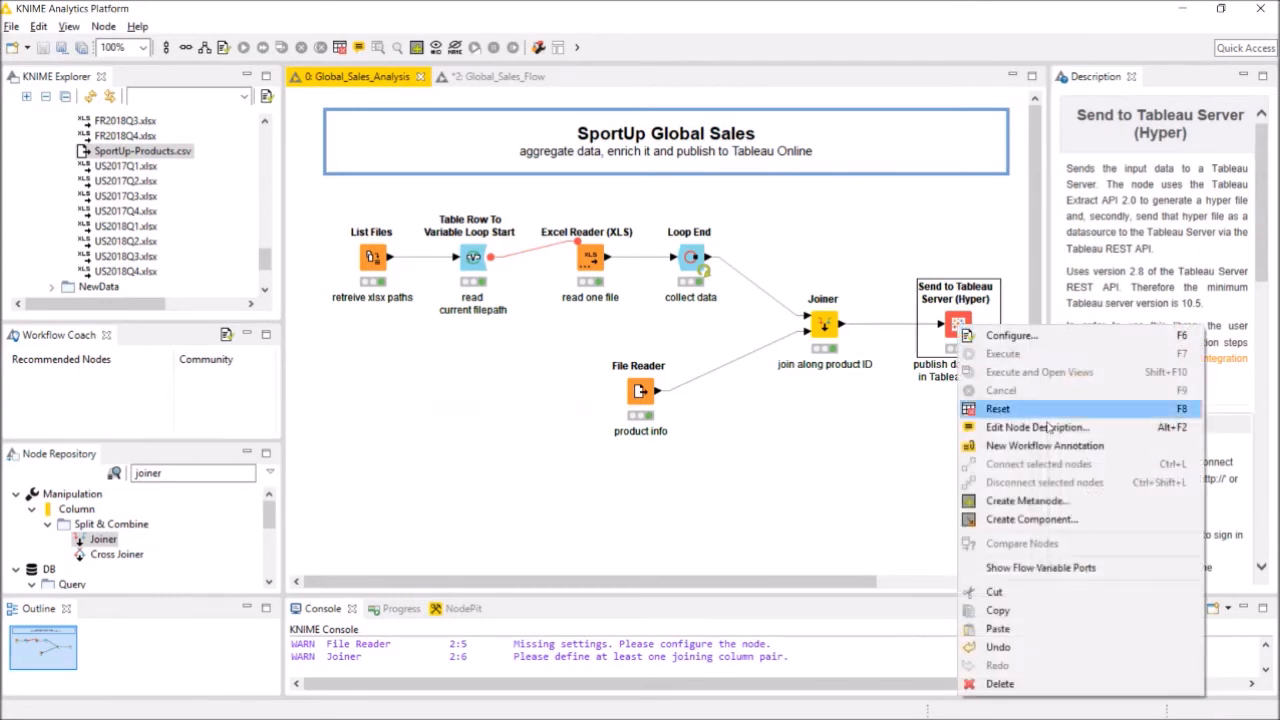
pyautogui.click(1030, 611)
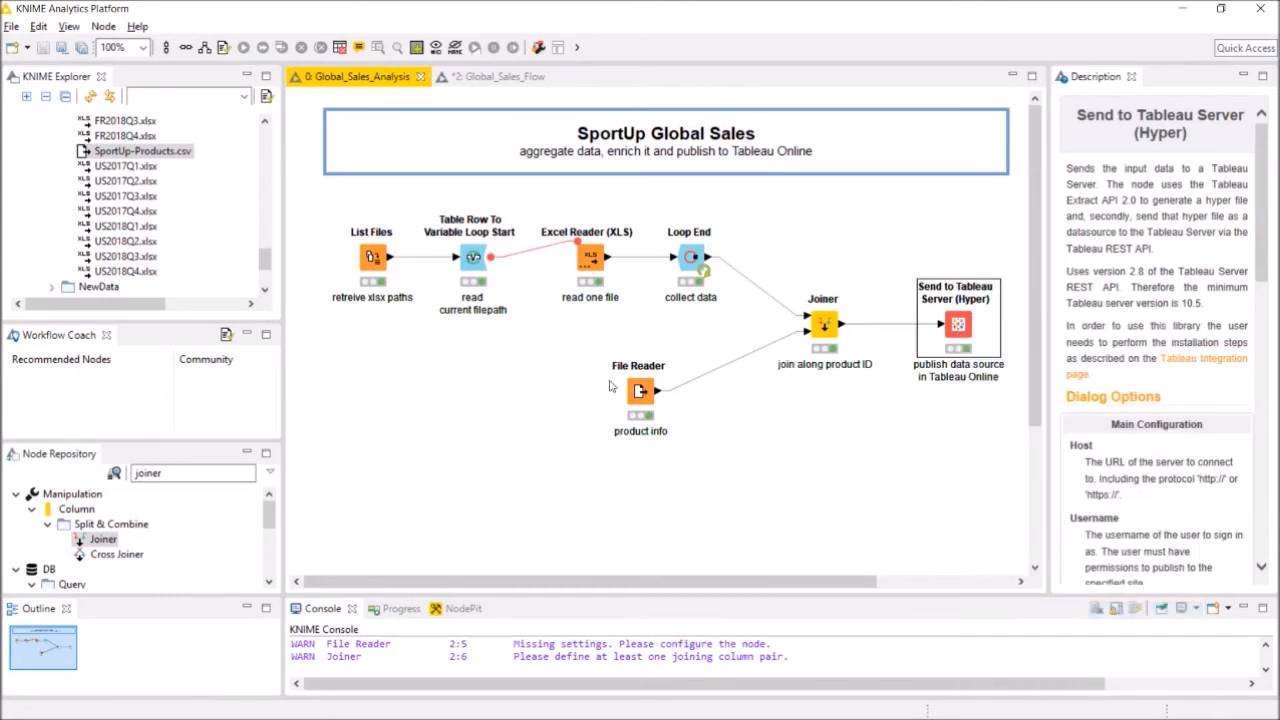
pyautogui.click(523, 83)
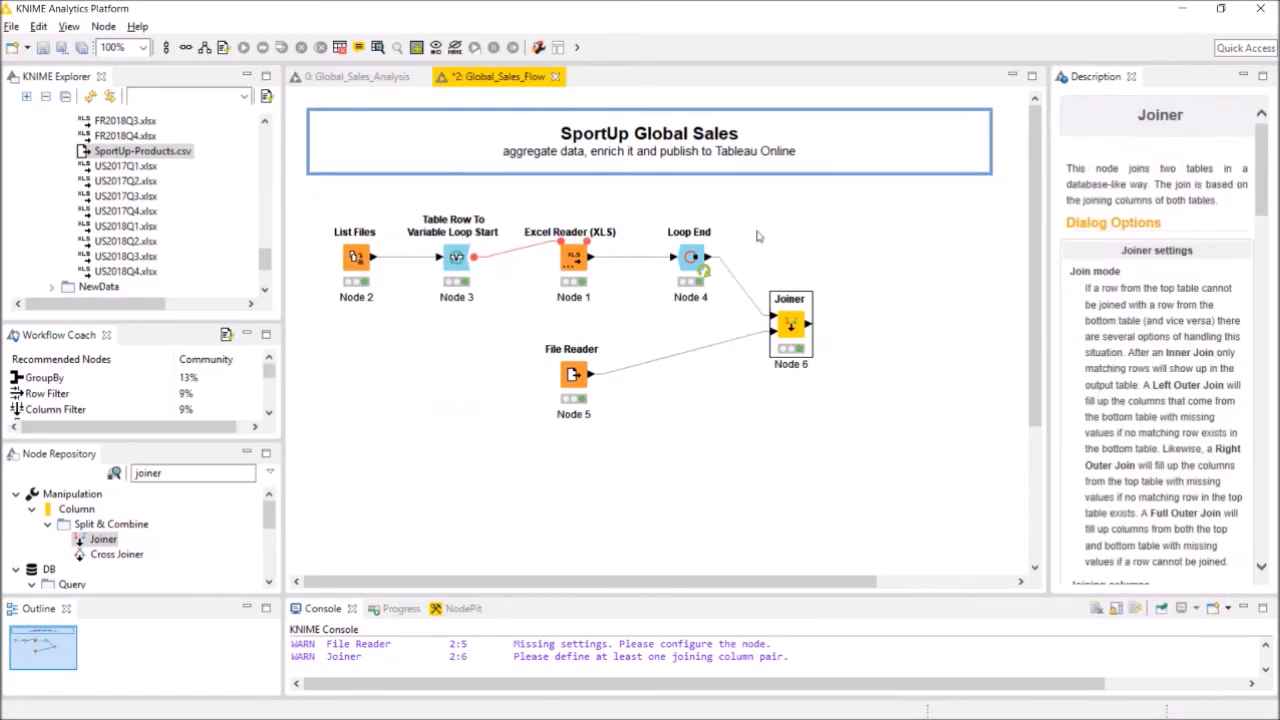
pyautogui.click(868, 328)
pyautogui.rightClick(868, 328)
pyautogui.click(940, 624)
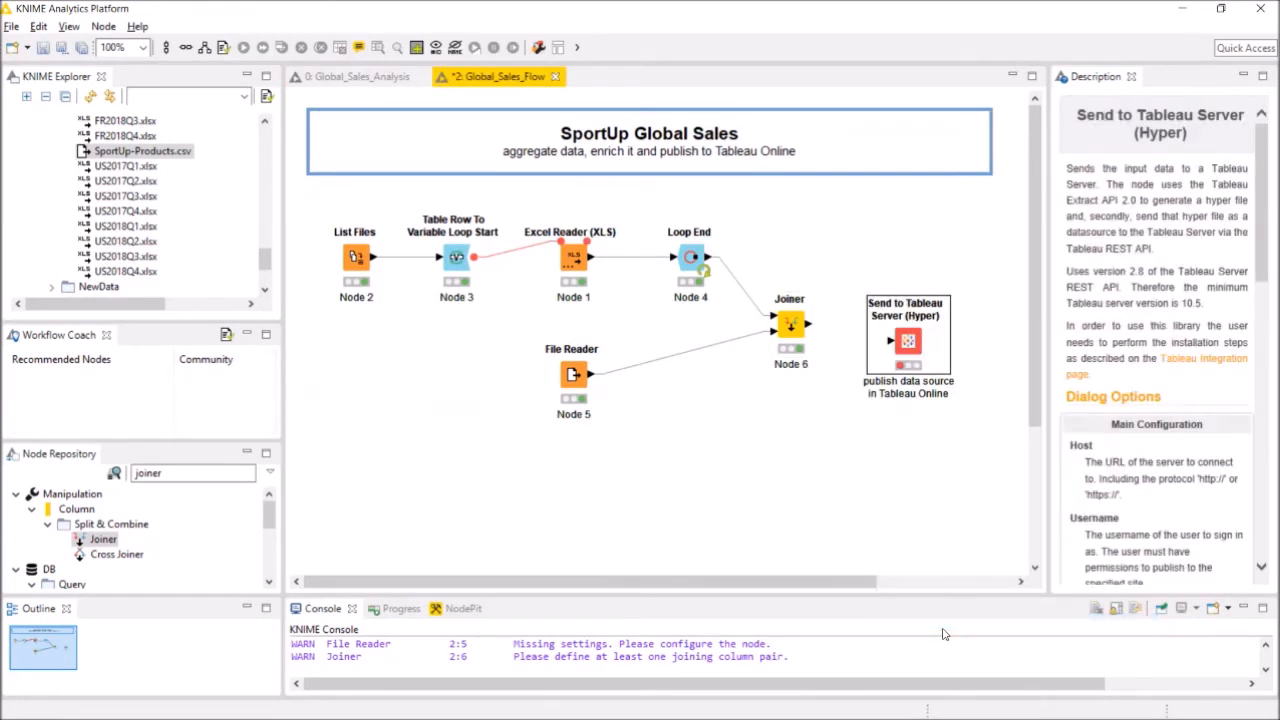
pyautogui.moveTo(910, 344); pyautogui.dragTo(893, 327)
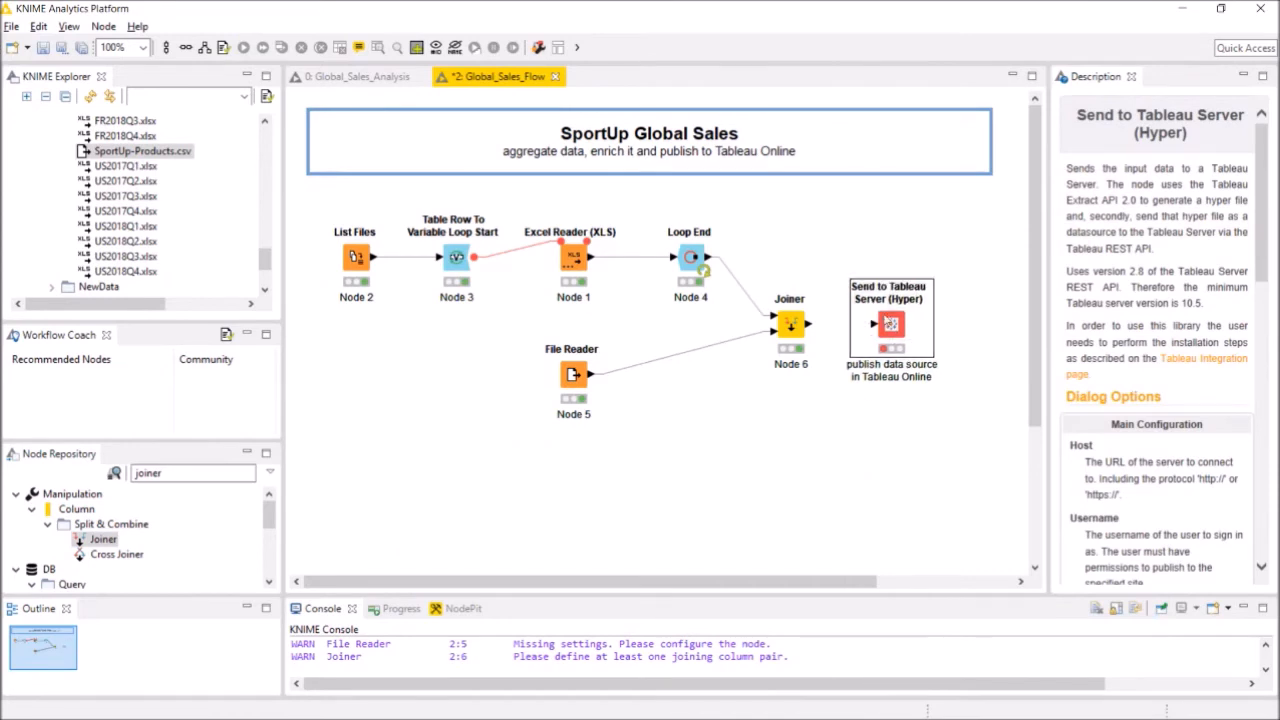
pyautogui.moveTo(810, 325); pyautogui.dragTo(884, 330)
# Review and accept the Send to Tableau Server node's settings for overwriting the SportUpGlobalSales data source, and execute the node
pyautogui.rightClick(891, 327)
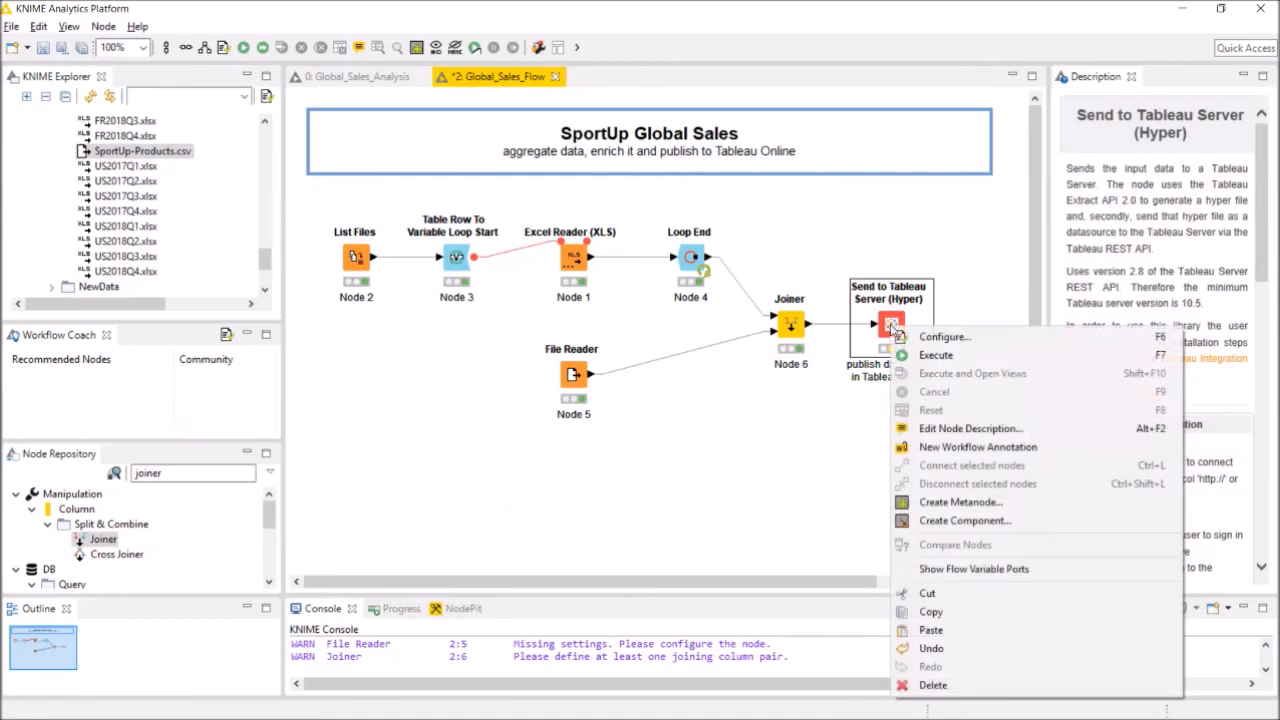
pyautogui.click(916, 337)
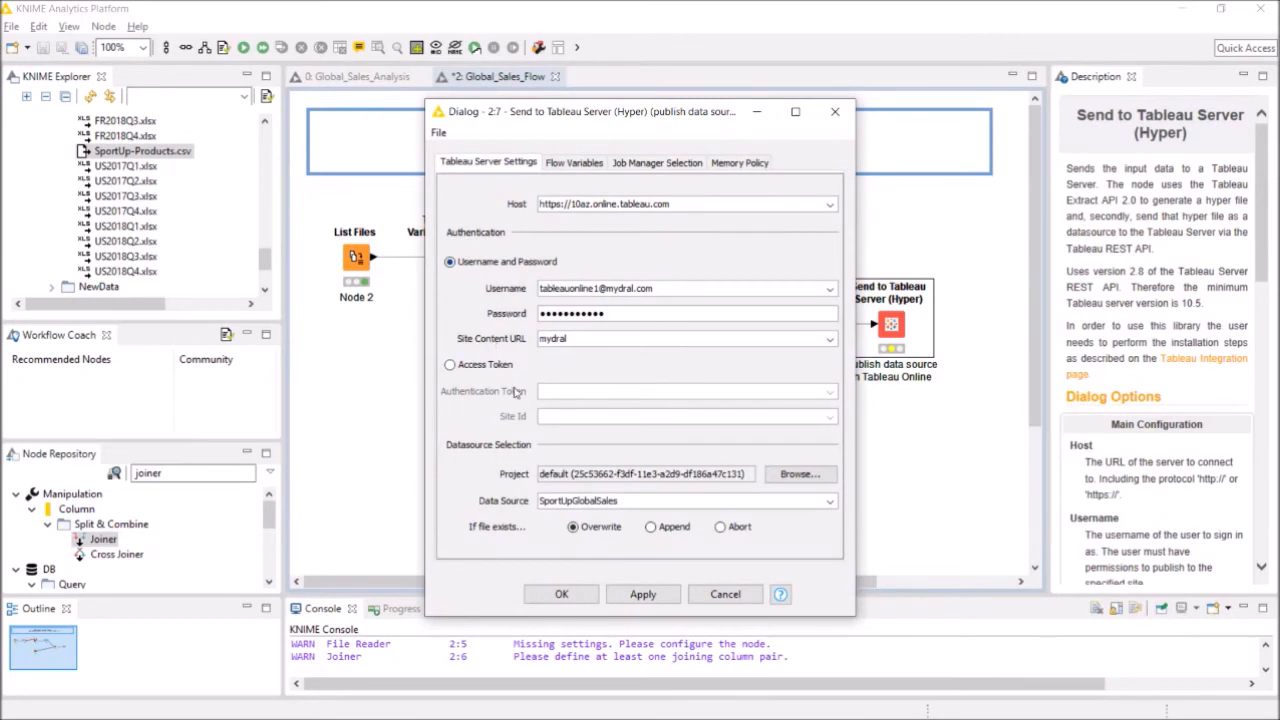
pyautogui.click(562, 594)
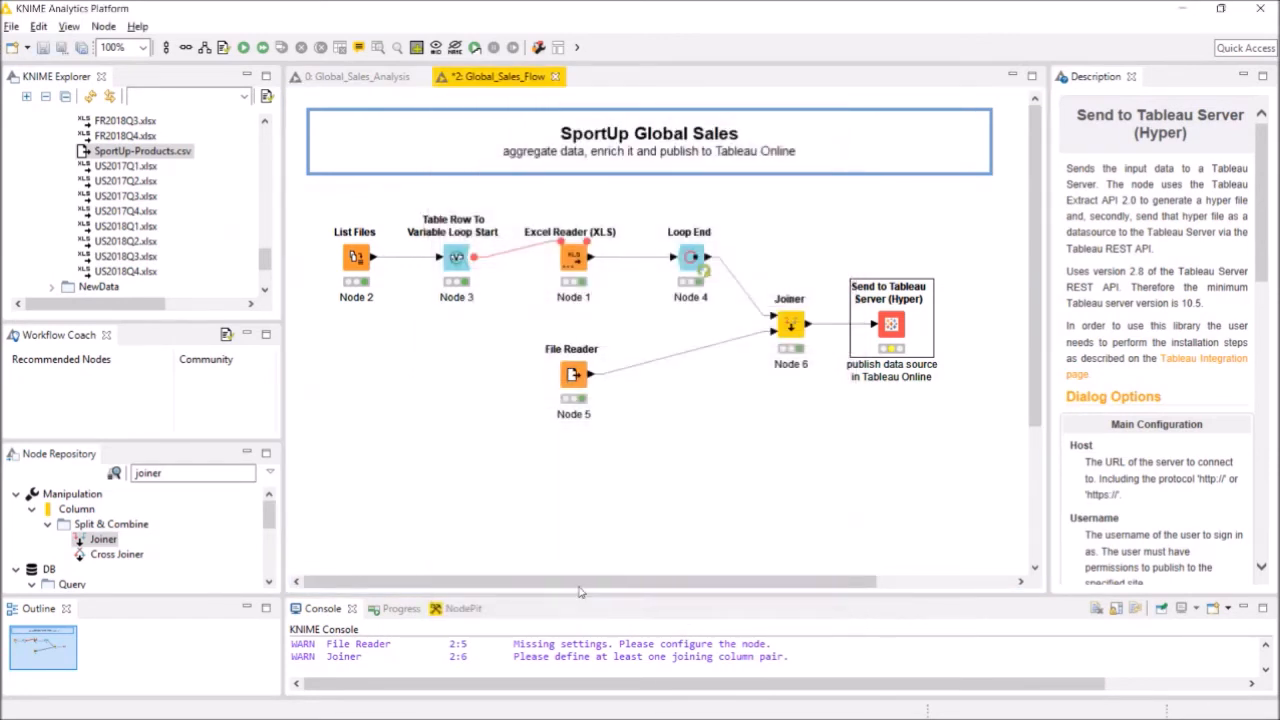
pyautogui.rightClick(890, 325)
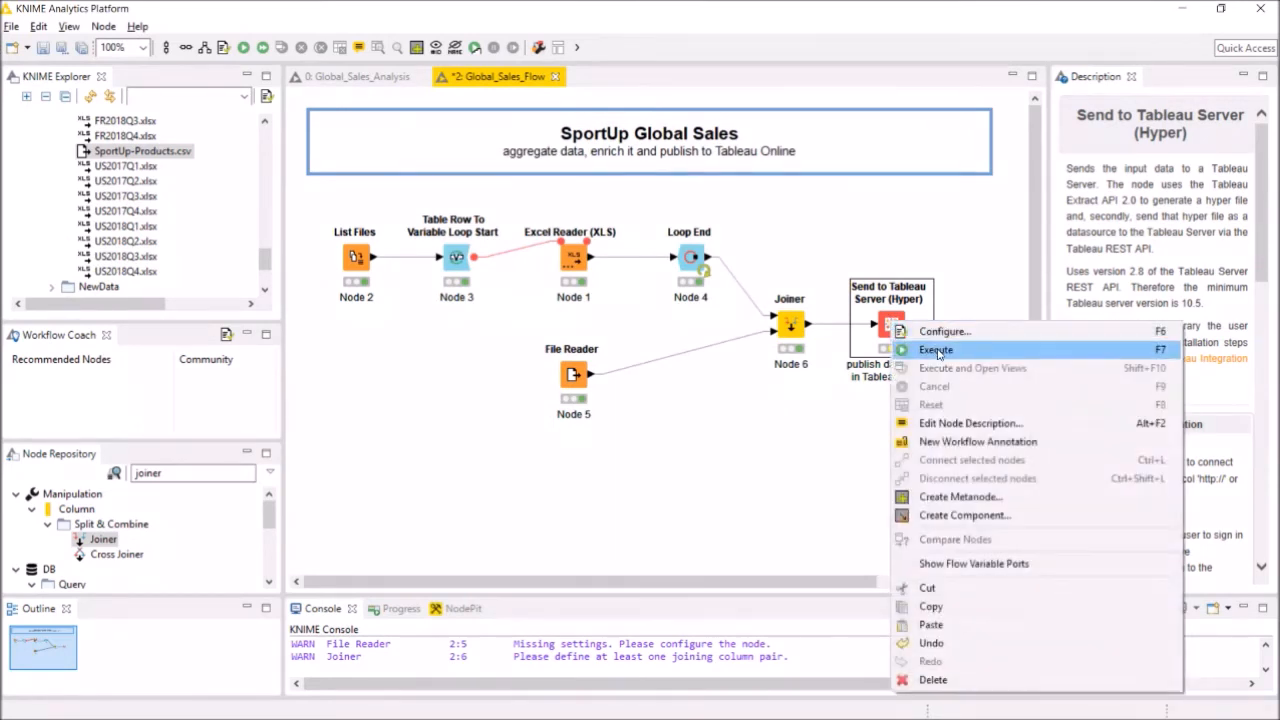
pyautogui.click(932, 349)
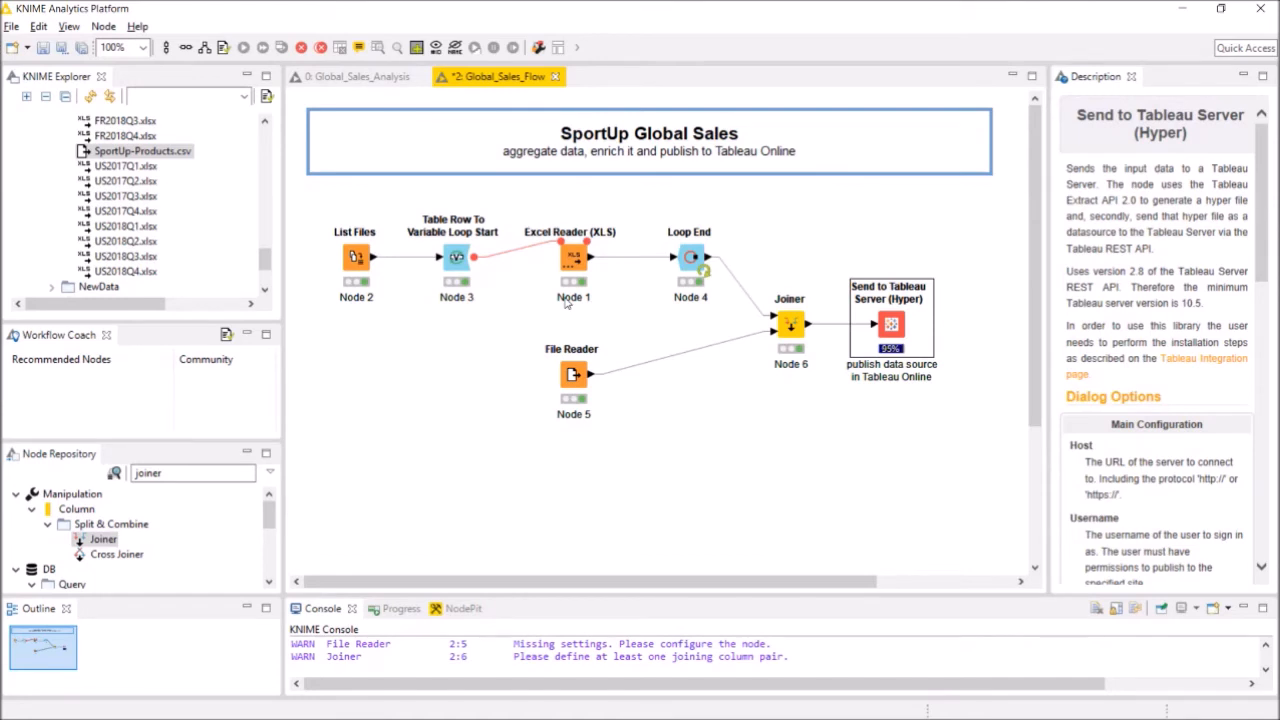
# Label the Excel Reader (XLS) node "reading order files"
pyautogui.click(572, 298)
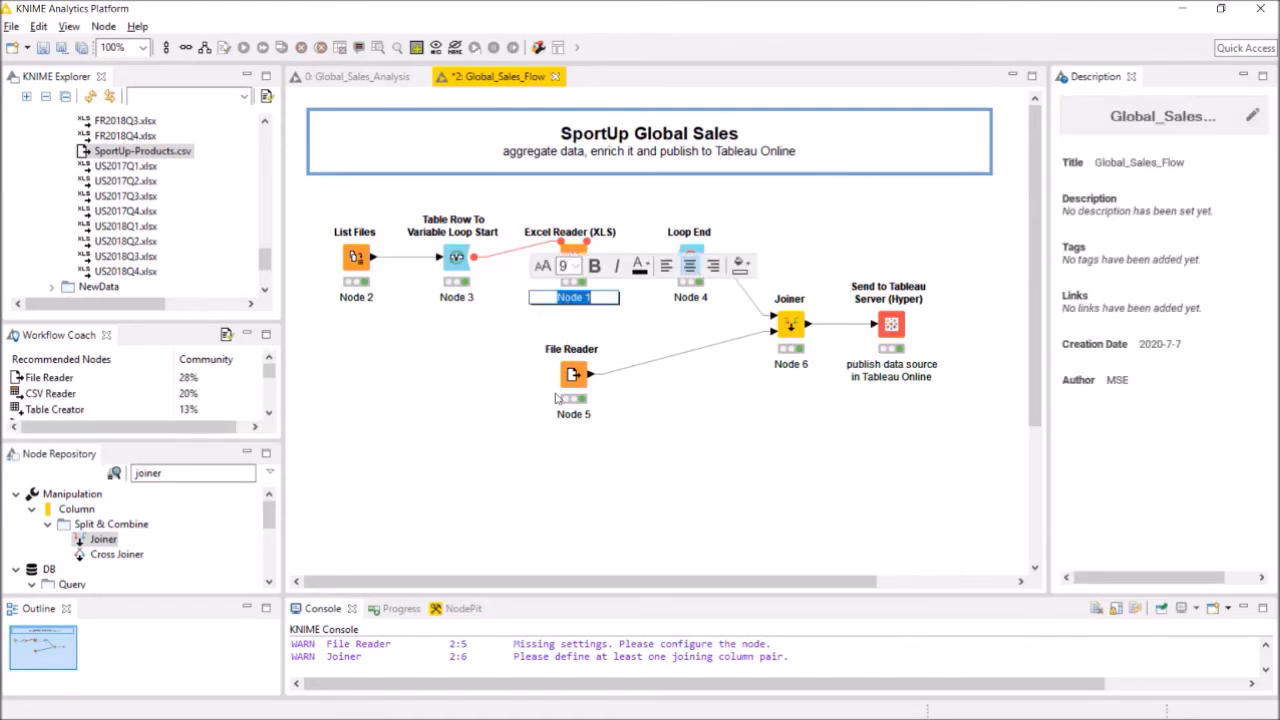
pyautogui.write('reading order files')
pyautogui.click(700, 463)
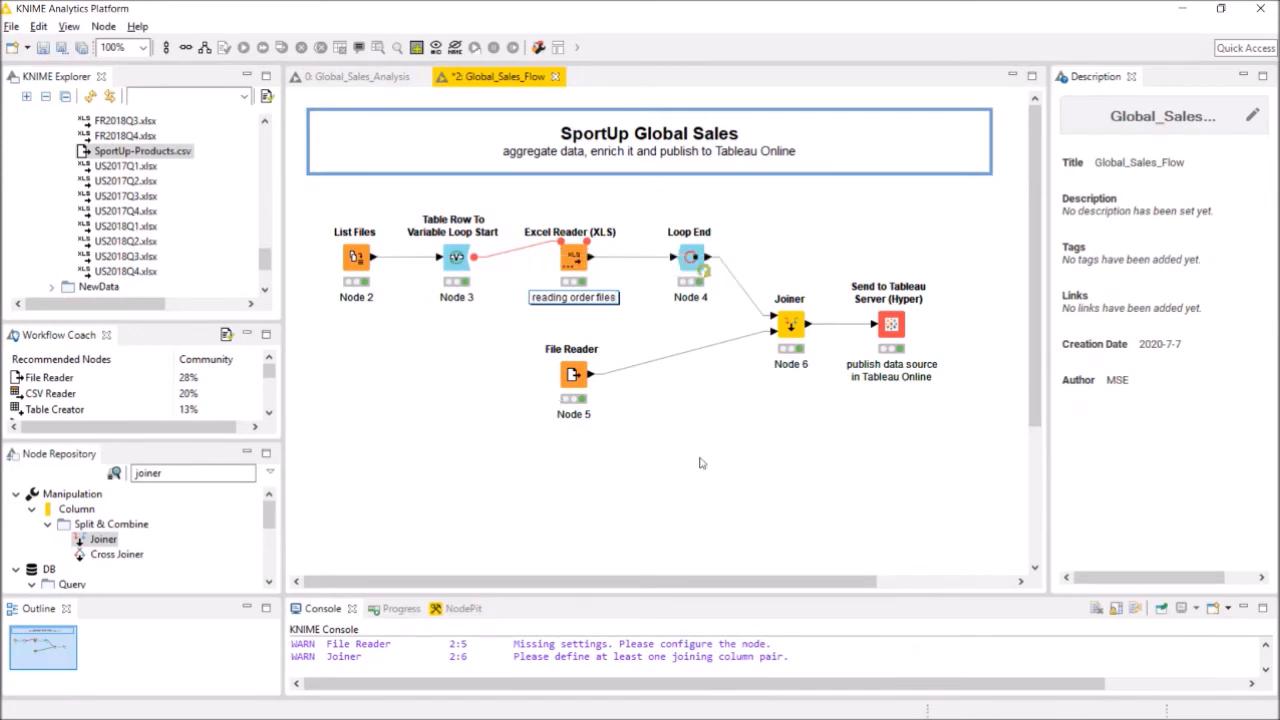
# Clear the label under the Table Row To Variable Loop Start node
pyautogui.doubleClick(470, 299)
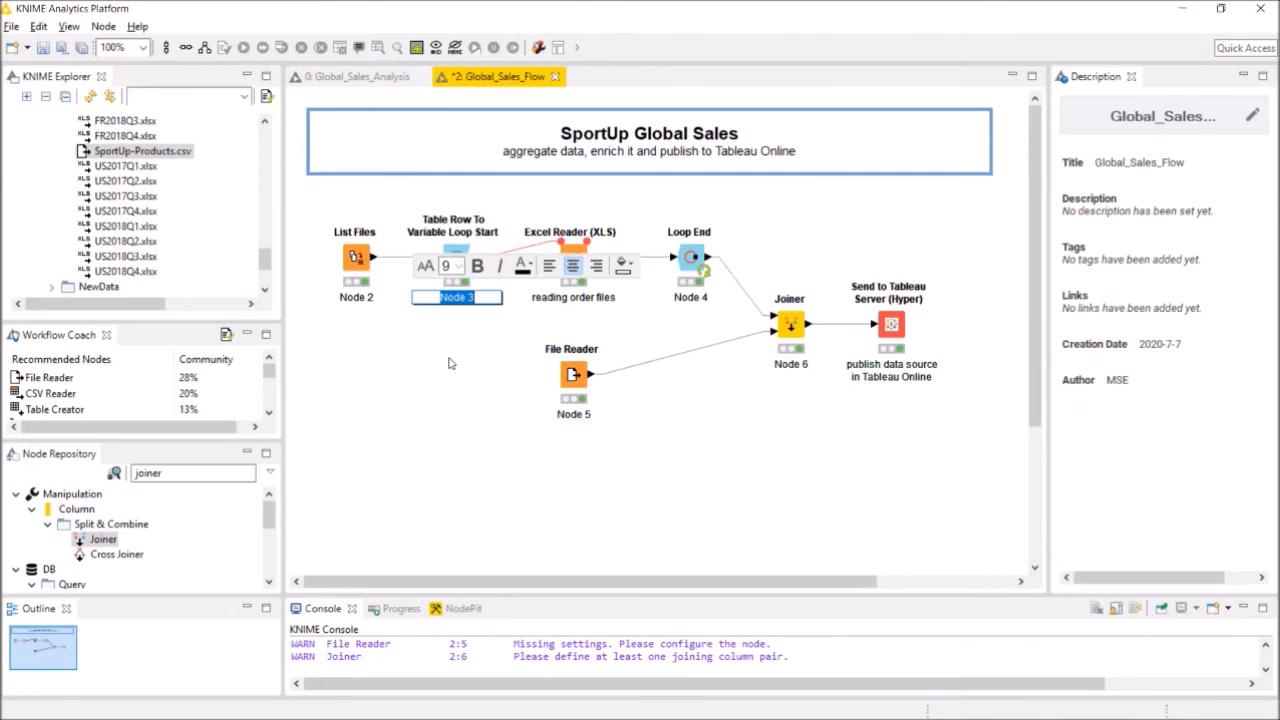
pyautogui.press('Delete')
pyautogui.click(500, 341)
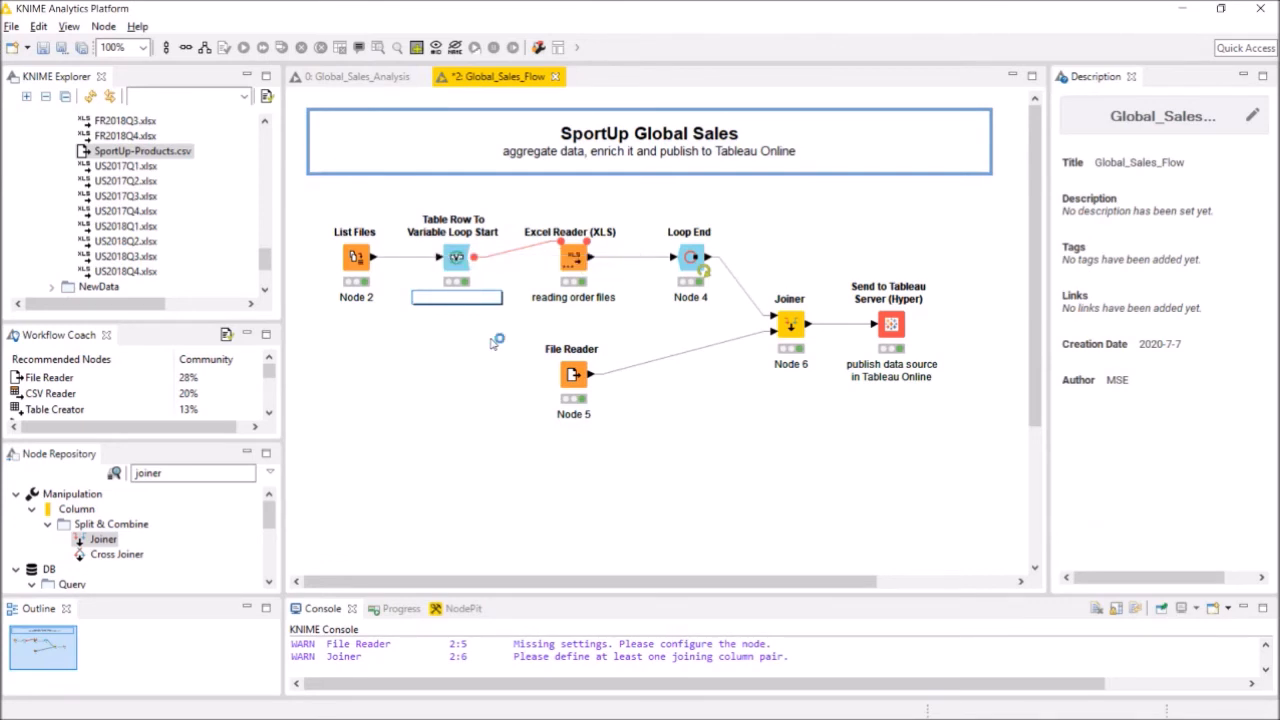
pyautogui.click(446, 330)
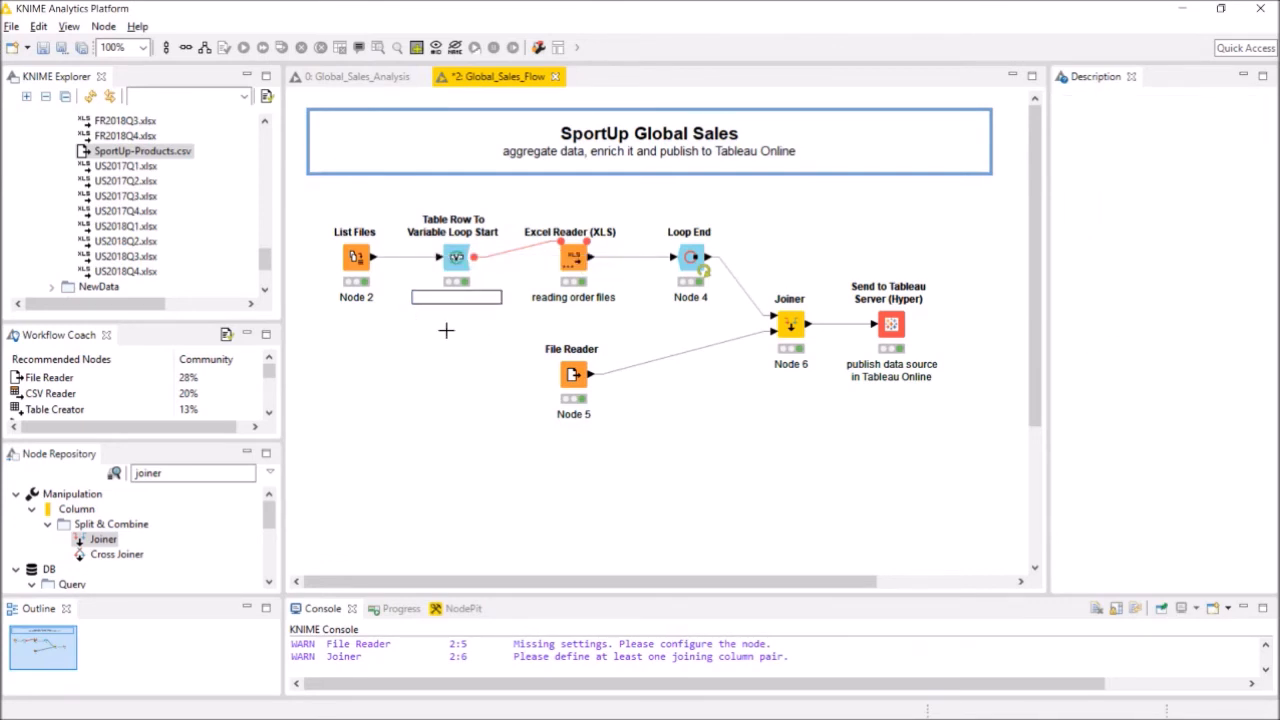
# Label the List Files node "listing files from Data folder"
pyautogui.doubleClick(362, 298)
pyautogui.write('list')
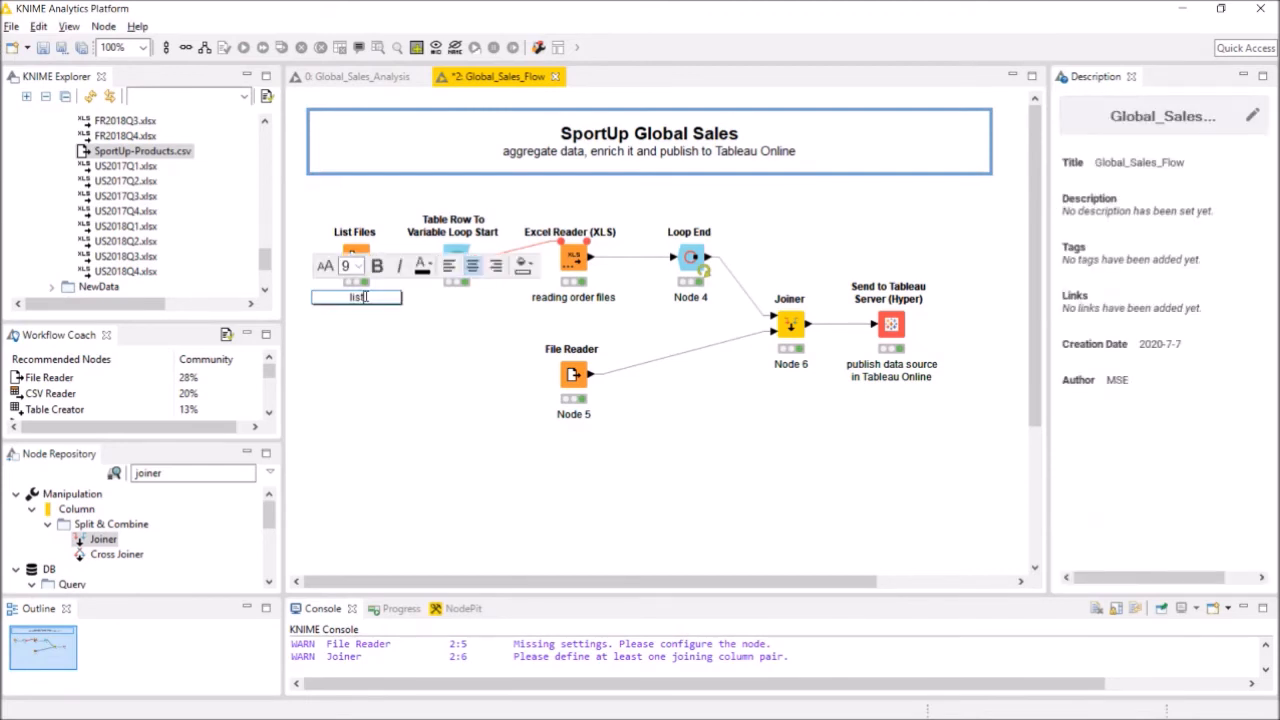
pyautogui.write('ing files from Data ')
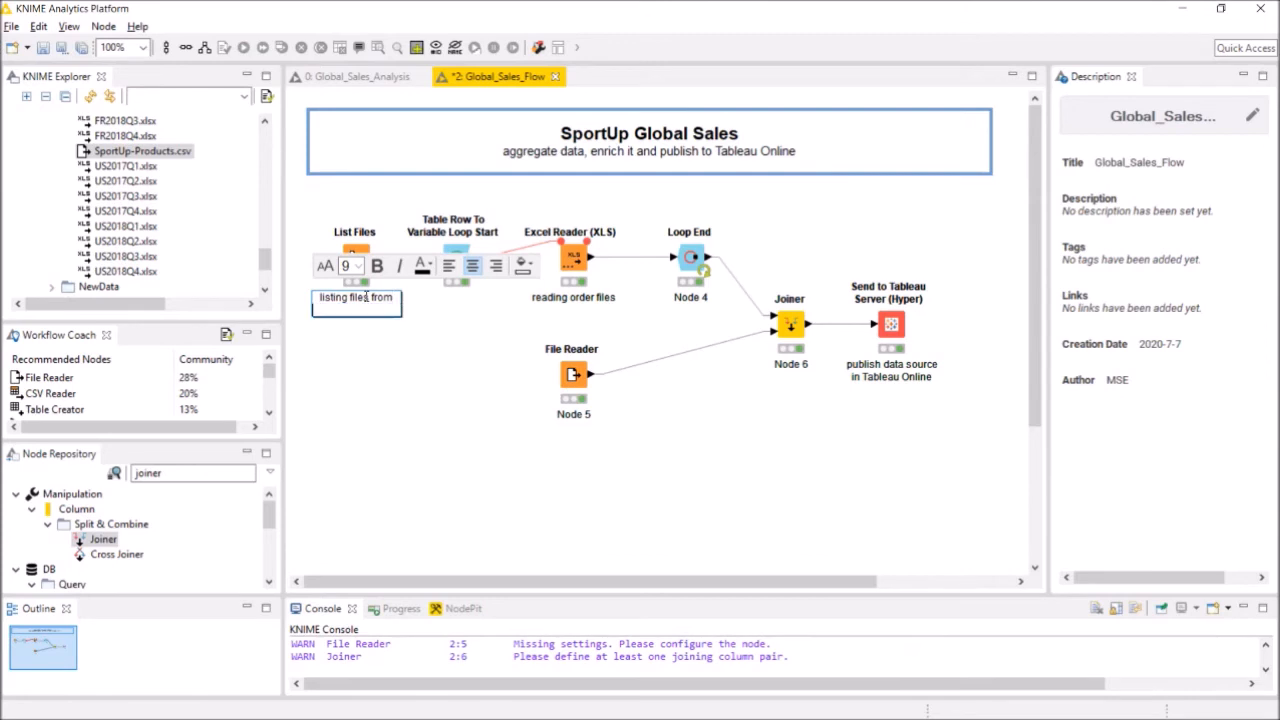
pyautogui.write('folder')
pyautogui.click(367, 362)
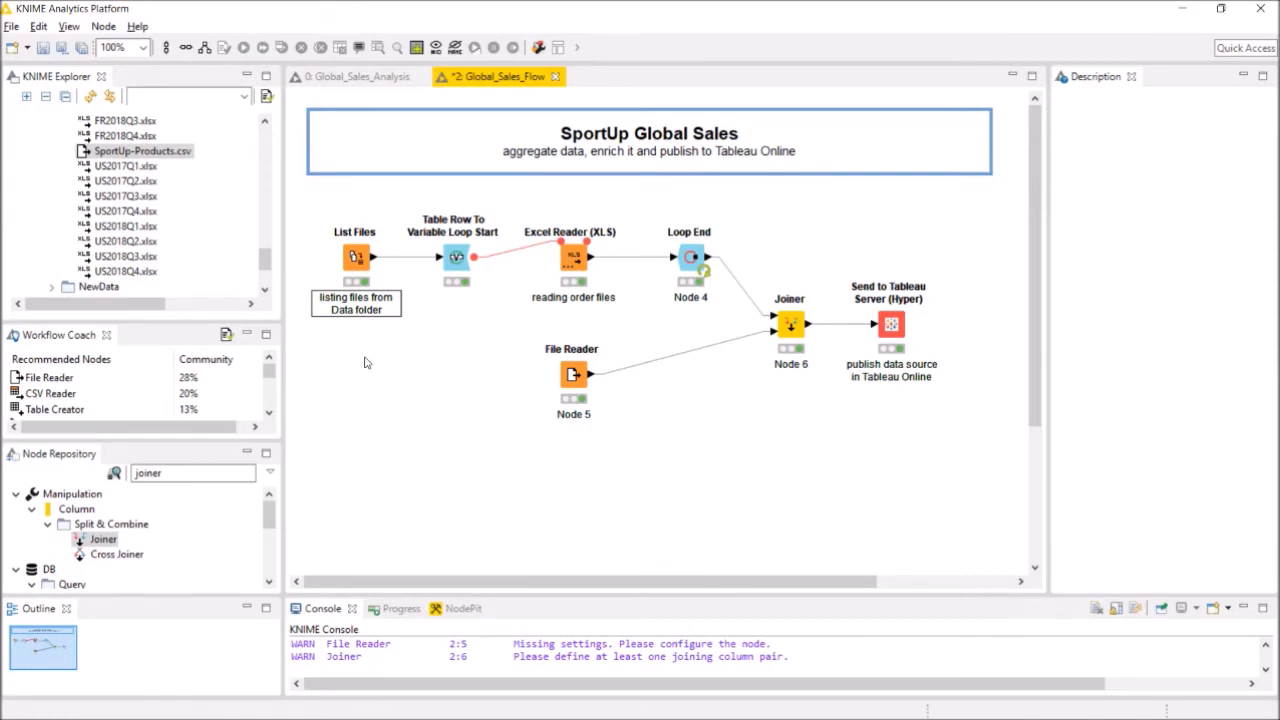
pyautogui.click(365, 362)
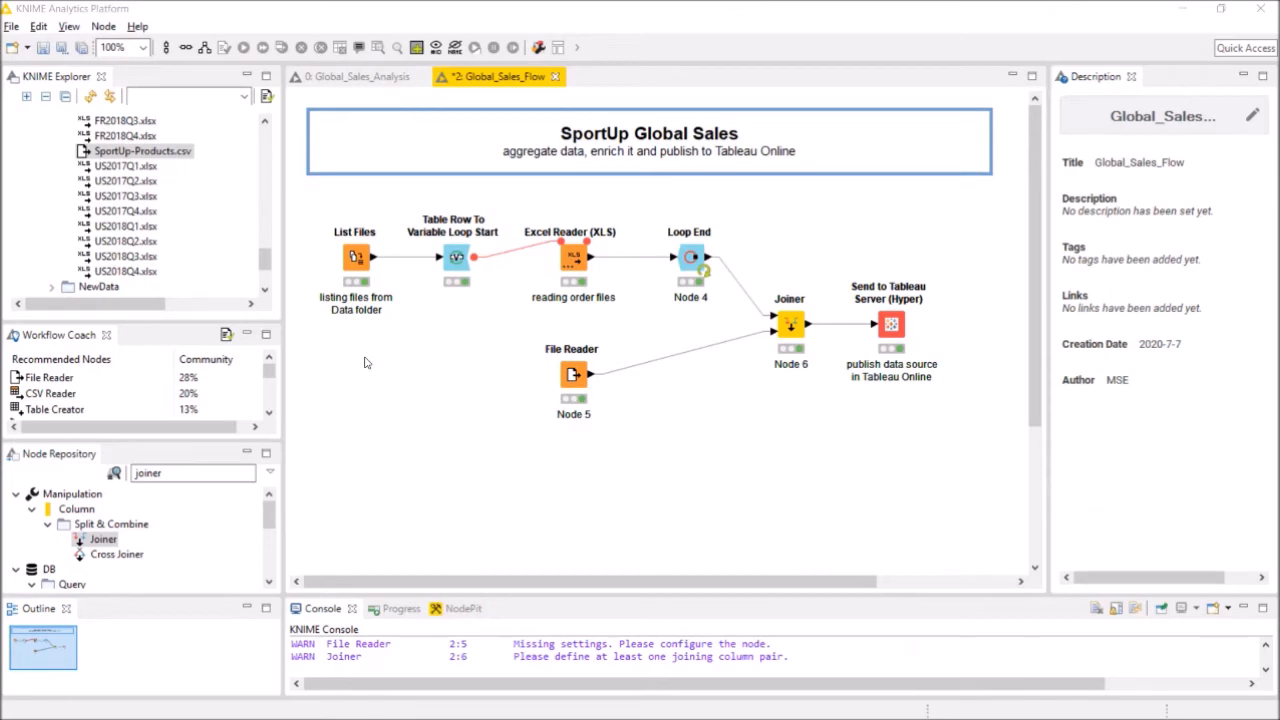
# Switch to Tableau Online in the browser and refresh the default project to check the SportUpGlobalSales modification date
pyautogui.hotkey('alt', 'Tab')
pyautogui.press('Tab')
pyautogui.press('Tab')
pyautogui.press('Tab')
pyautogui.press('Tab')
pyautogui.press('Tab')
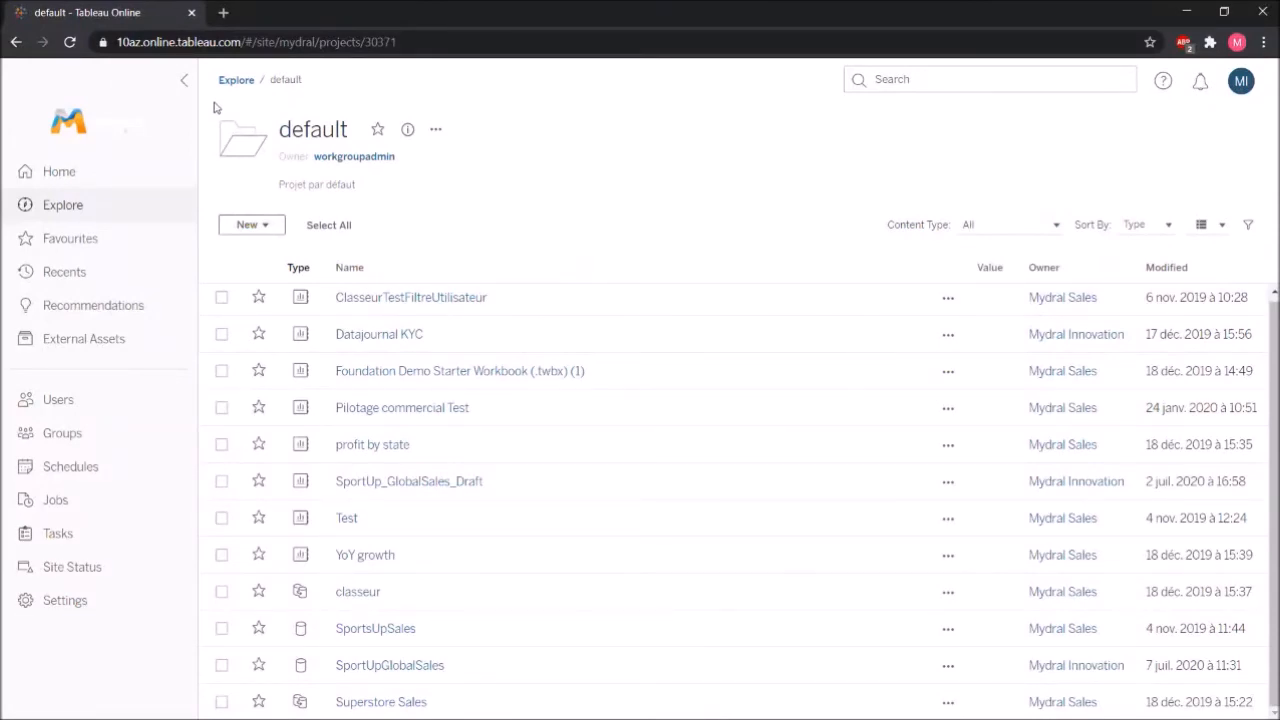
pyautogui.click(70, 43)
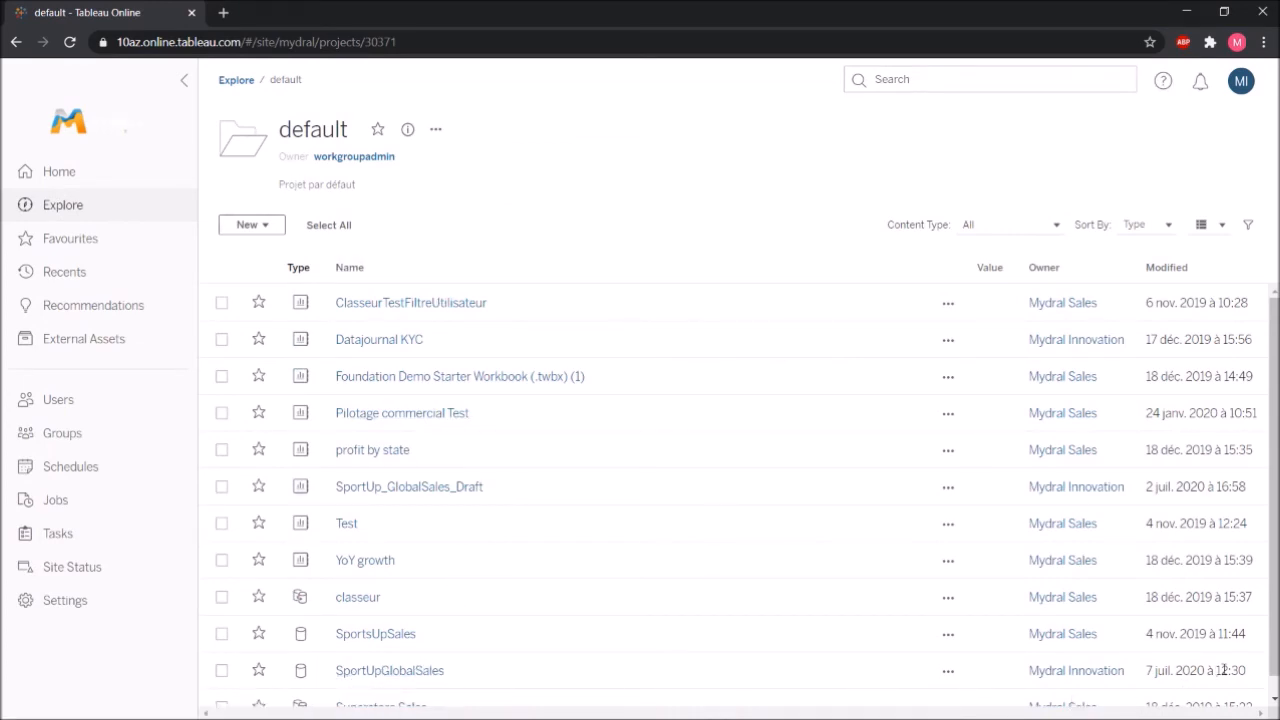
# Create a new workbook in the default project connected to the SportUpGlobalSales data source, and look over the suggested chart types
pyautogui.click(273, 229)
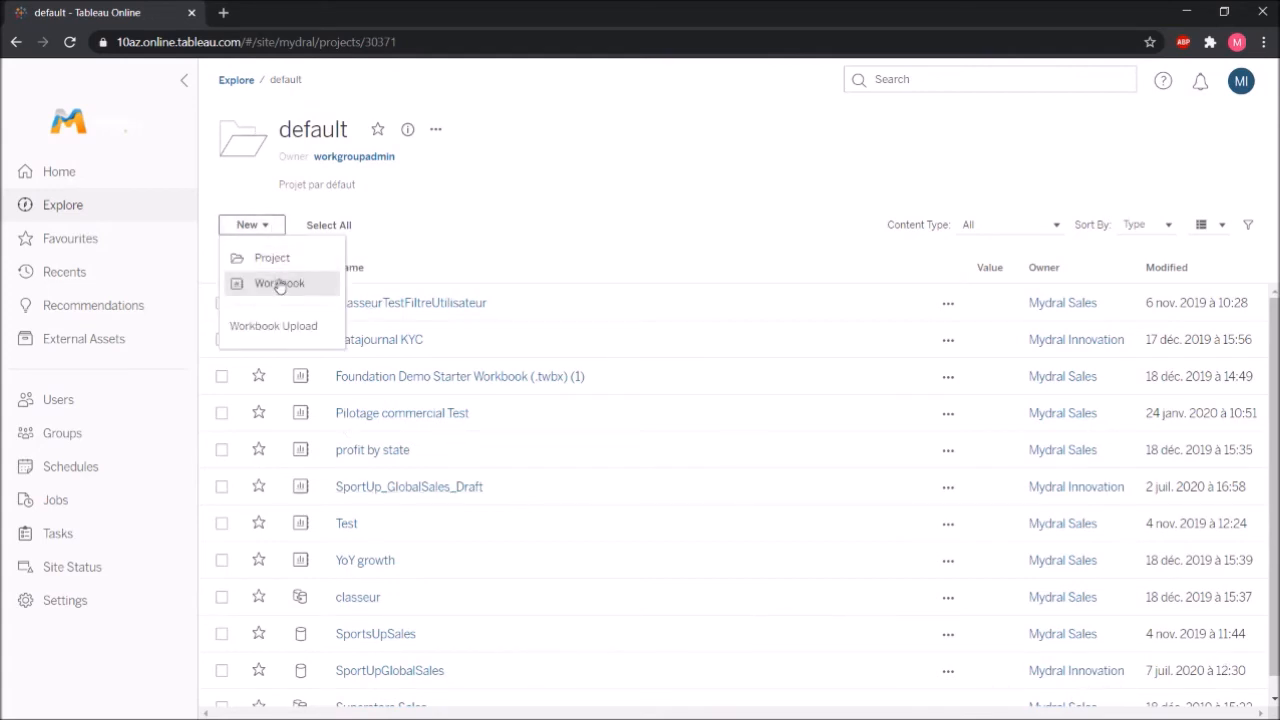
pyautogui.click(278, 282)
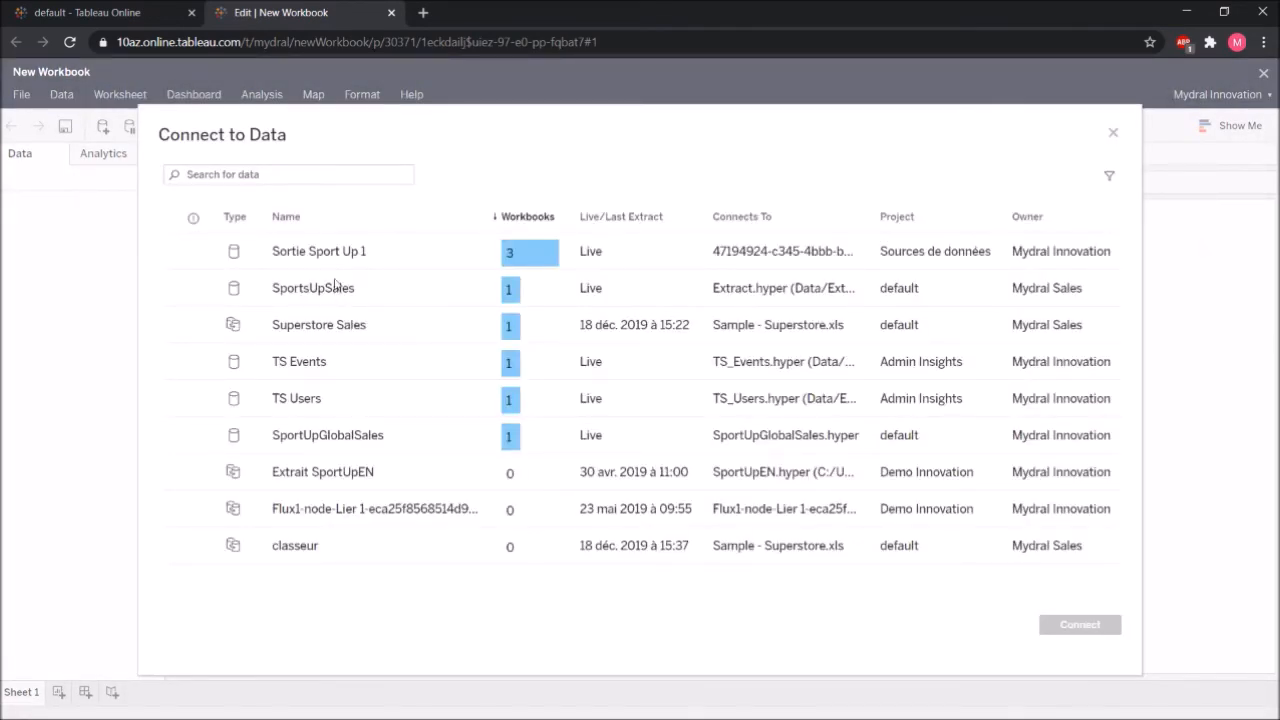
pyautogui.click(379, 434)
pyautogui.click(1077, 624)
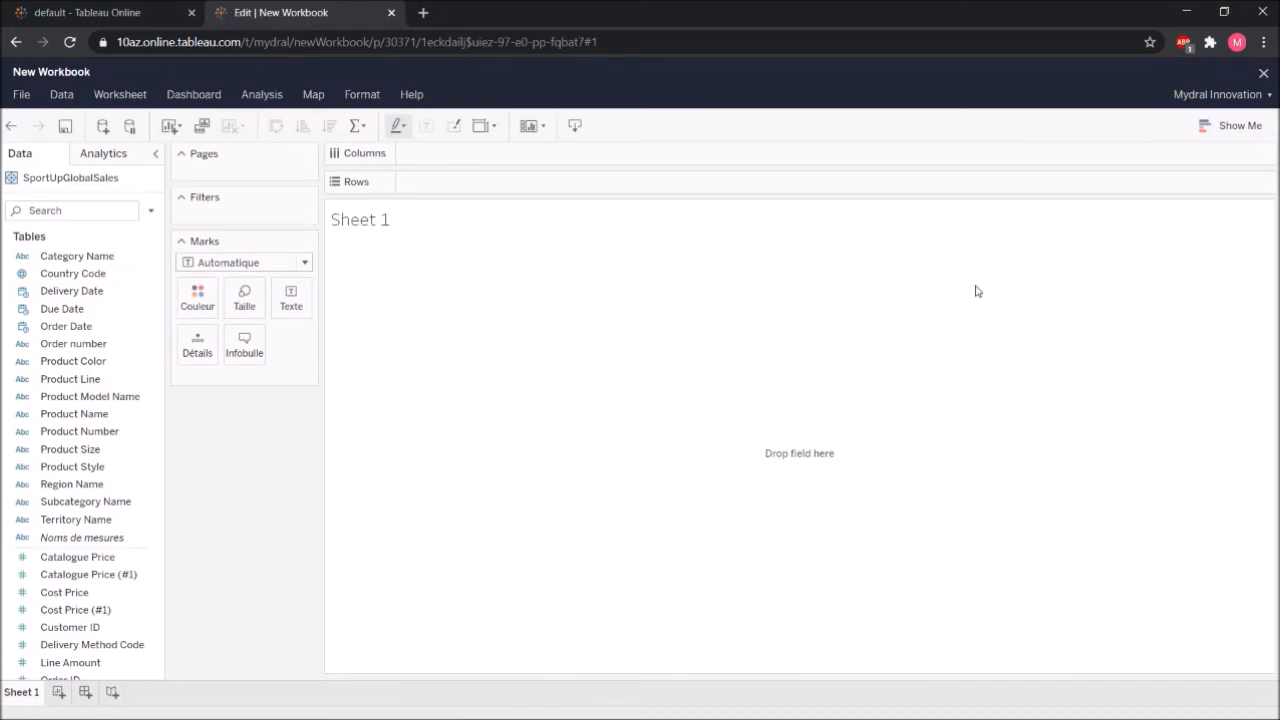
pyautogui.click(1238, 130)
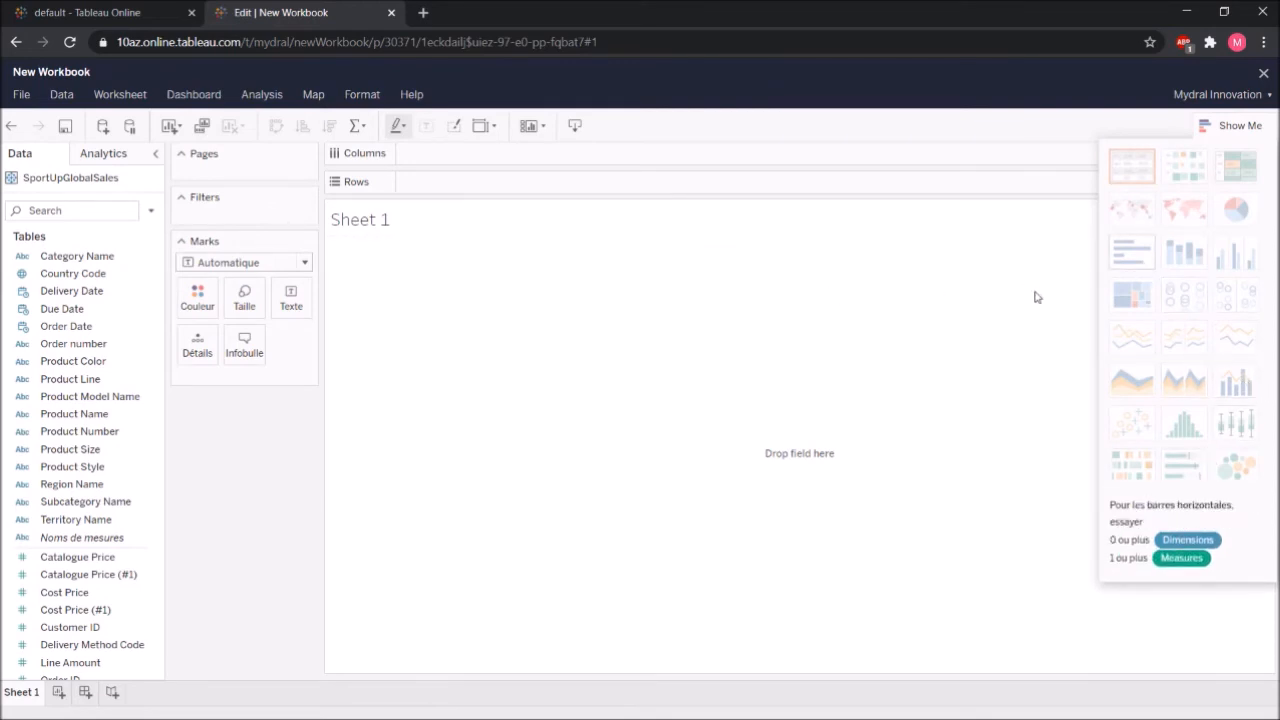
pyautogui.click(1238, 130)
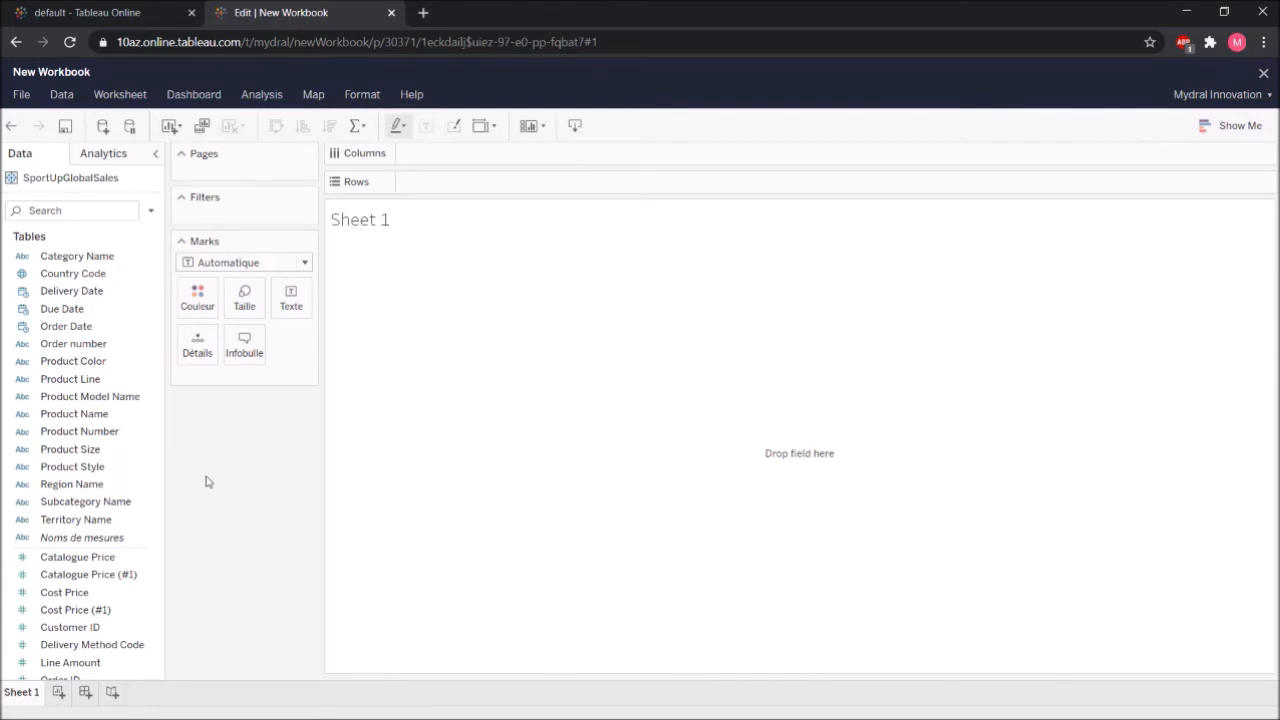
# Chart summed Line Amount in rows against continuous quarters of Order Date in columns, with lines coloured by Category Name
pyautogui.click(109, 331)
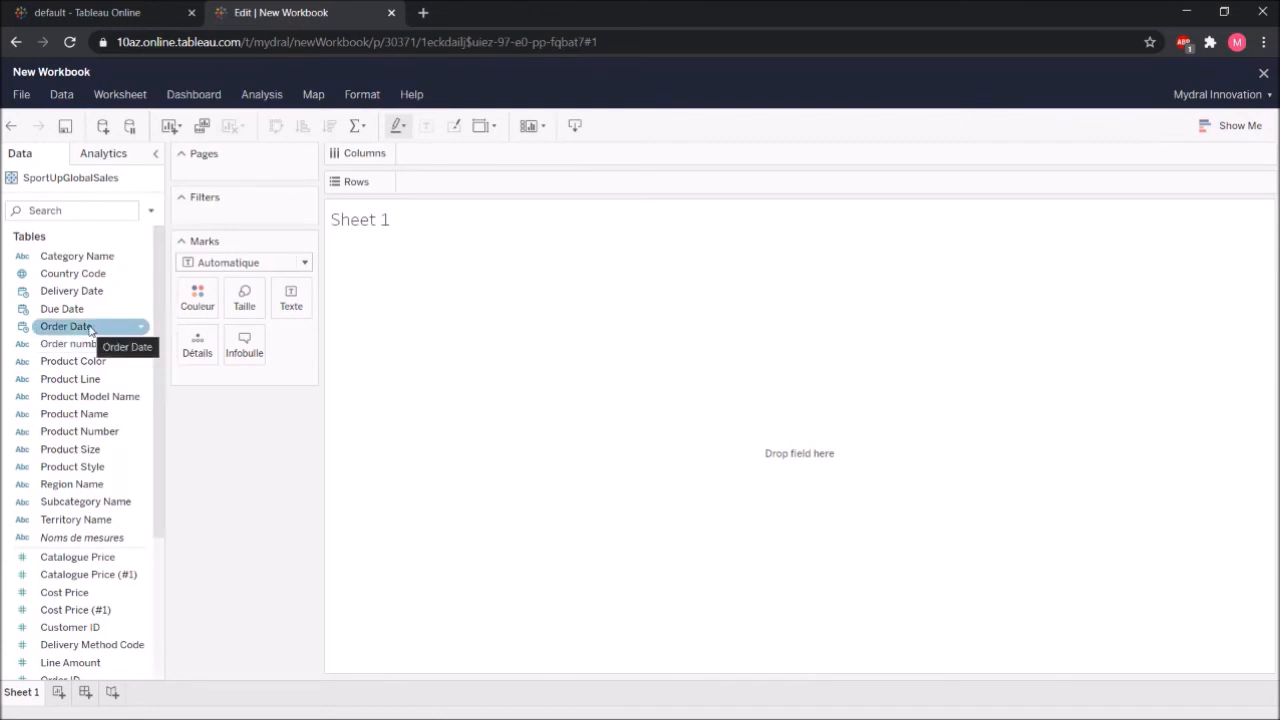
pyautogui.moveTo(100, 328); pyautogui.dragTo(480, 155)
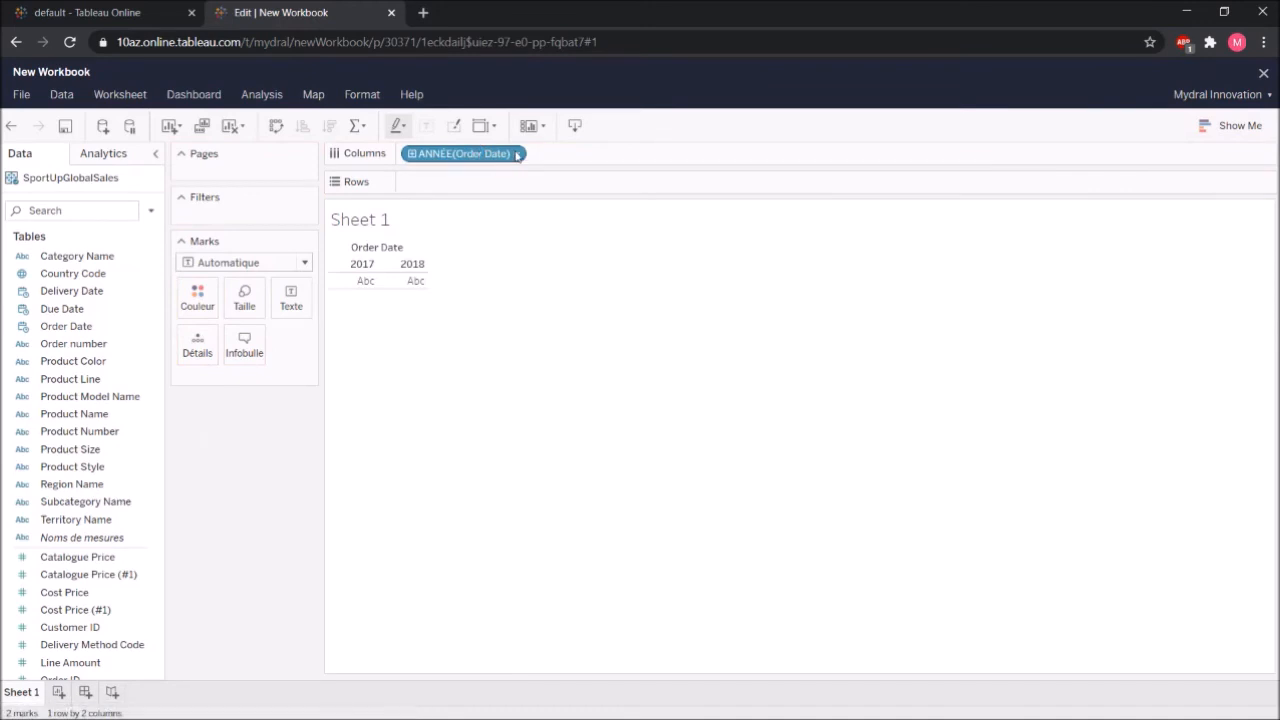
pyautogui.click(517, 155)
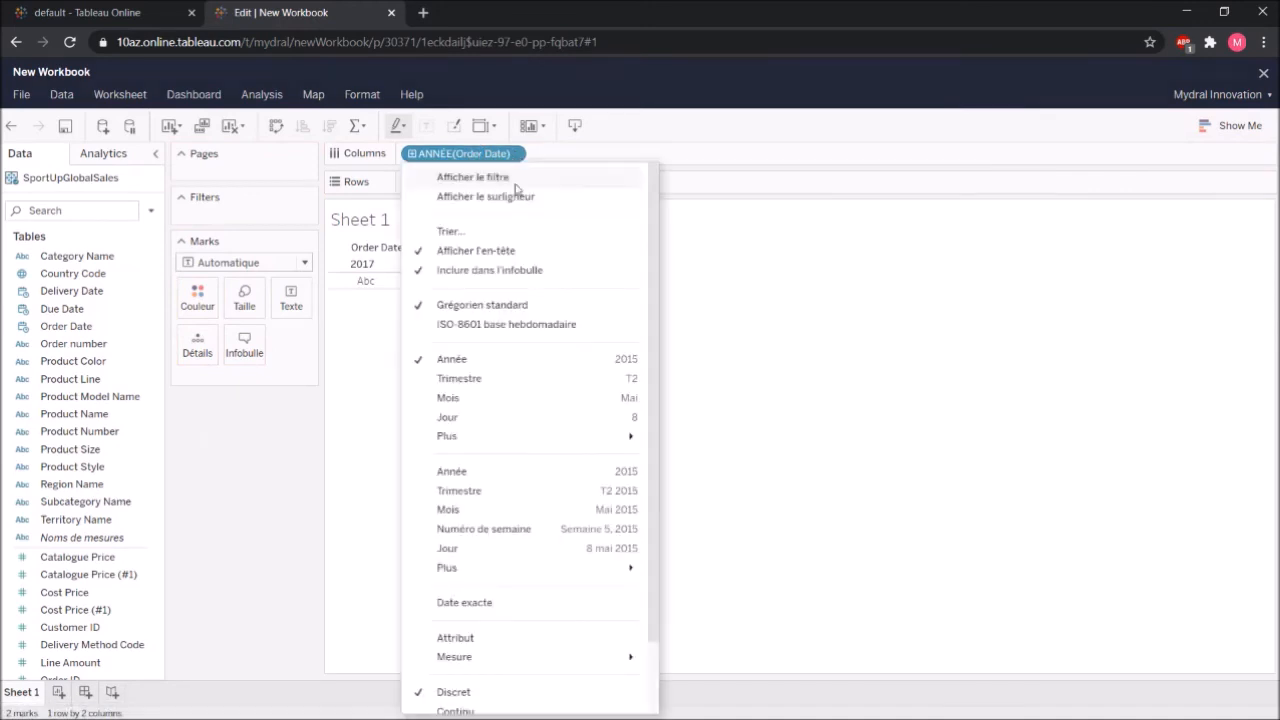
pyautogui.click(506, 490)
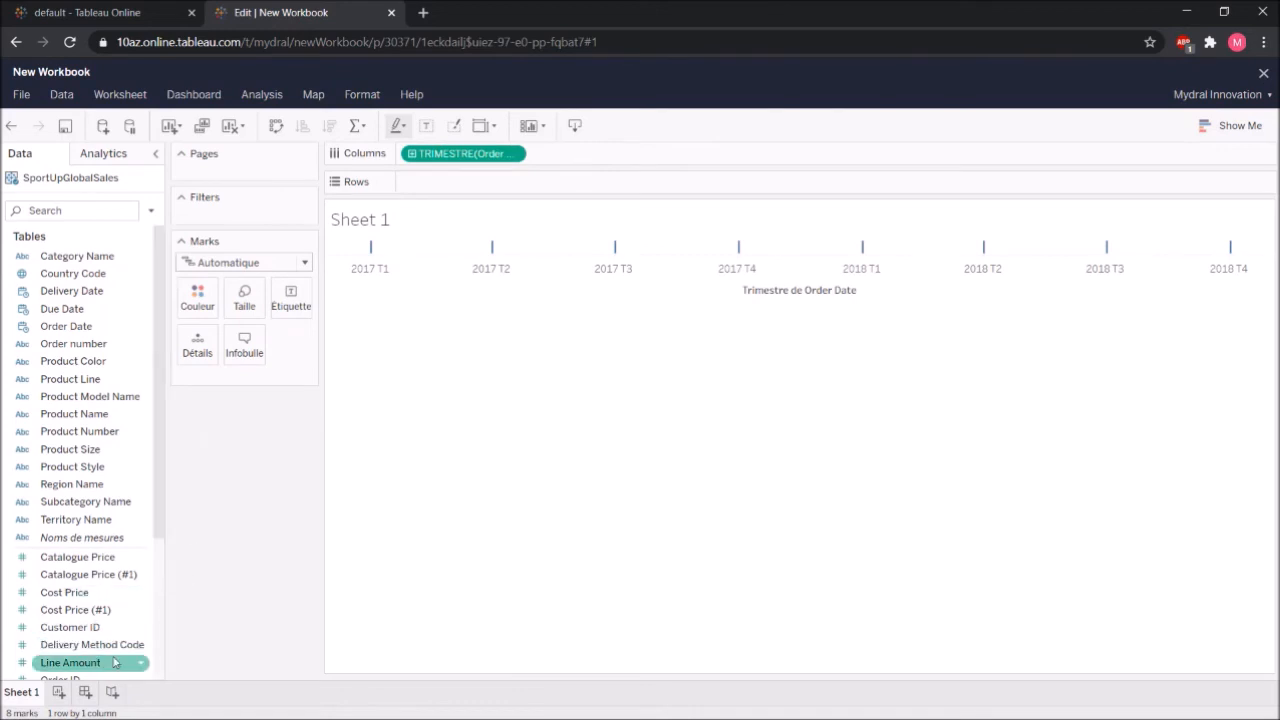
pyautogui.moveTo(100, 665); pyautogui.dragTo(482, 184)
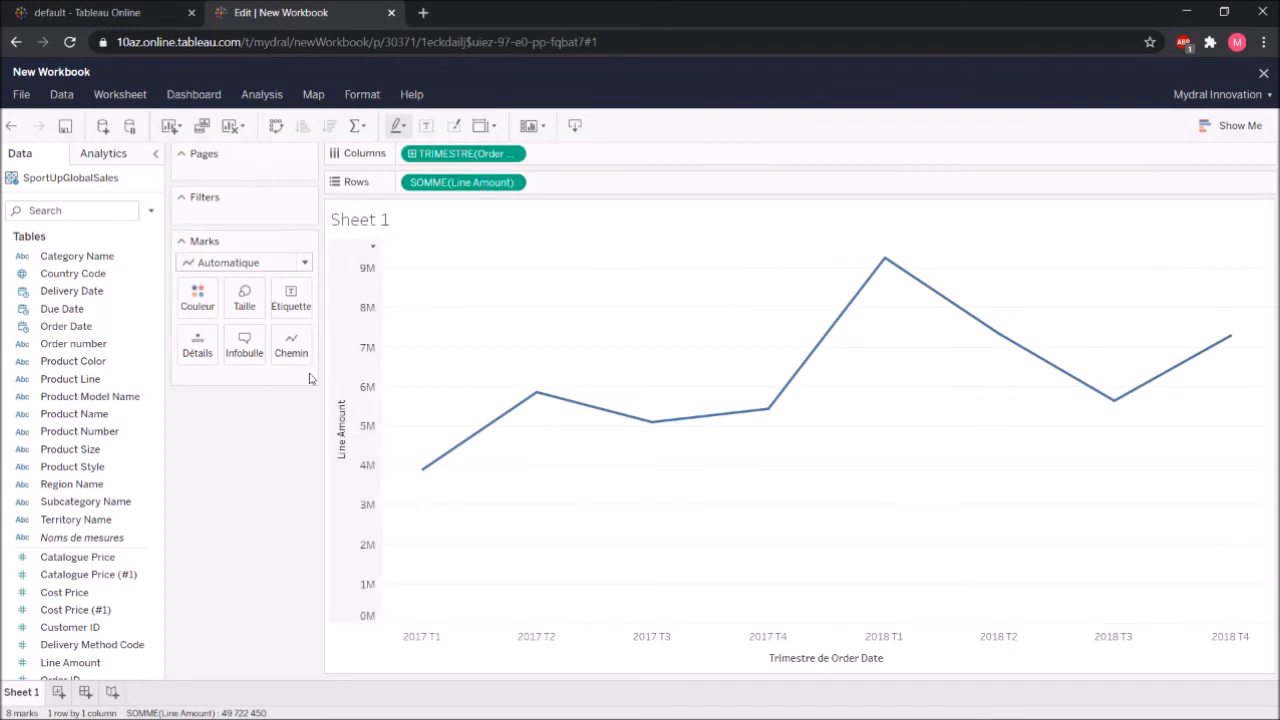
pyautogui.moveTo(98, 260); pyautogui.dragTo(197, 297)
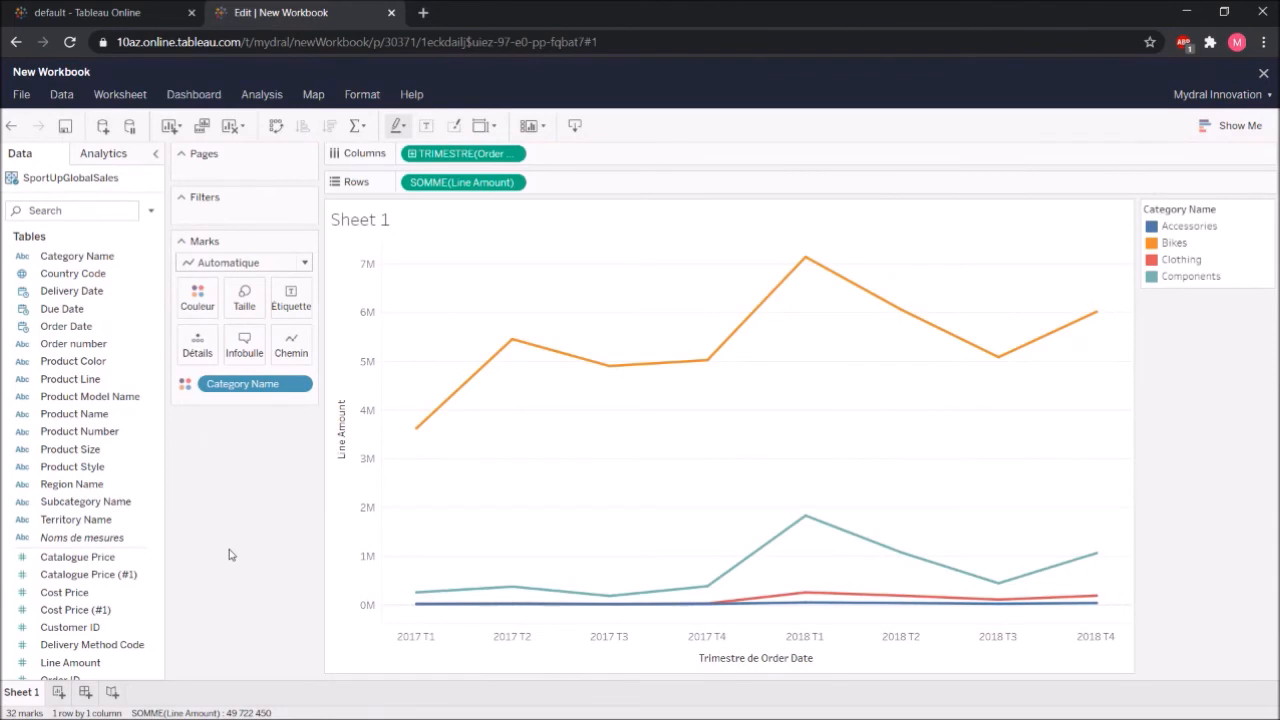
# On a new worksheet, chart summed Line Amount by Territory Name as horizontal bars coloured by Category Name
pyautogui.click(59, 692)
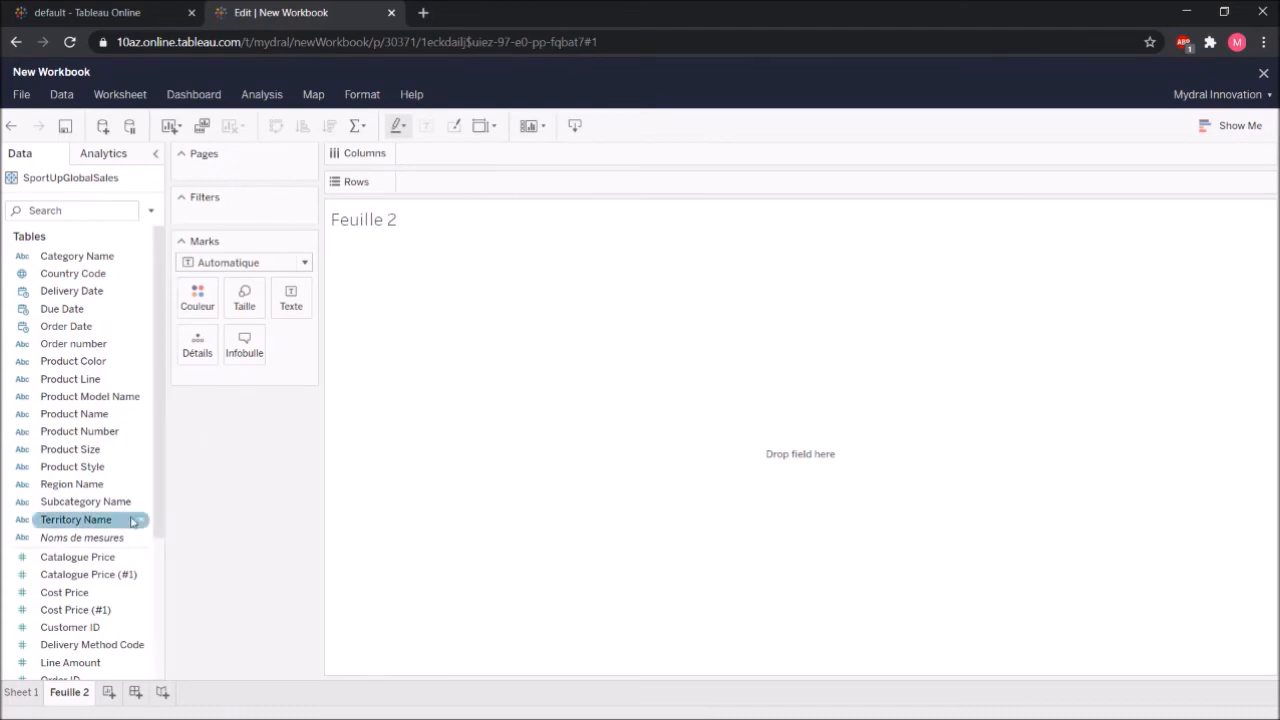
pyautogui.moveTo(113, 524); pyautogui.dragTo(452, 182)
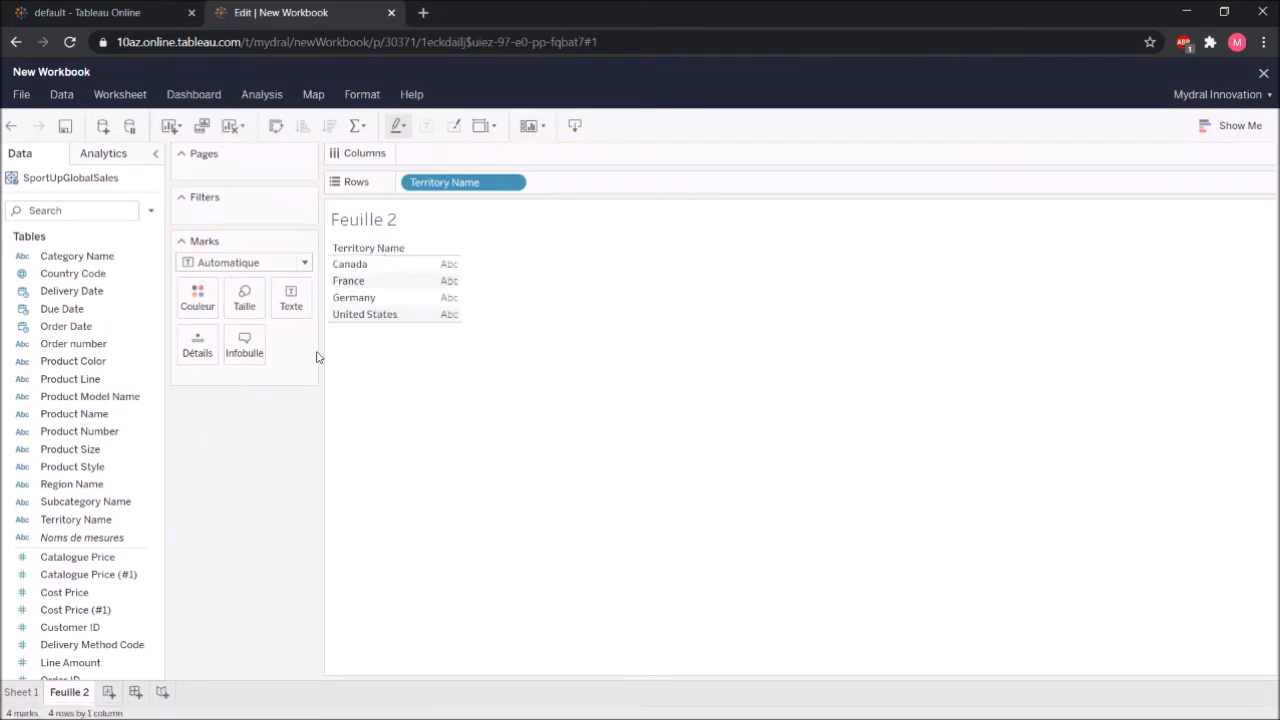
pyautogui.moveTo(100, 662); pyautogui.dragTo(442, 264)
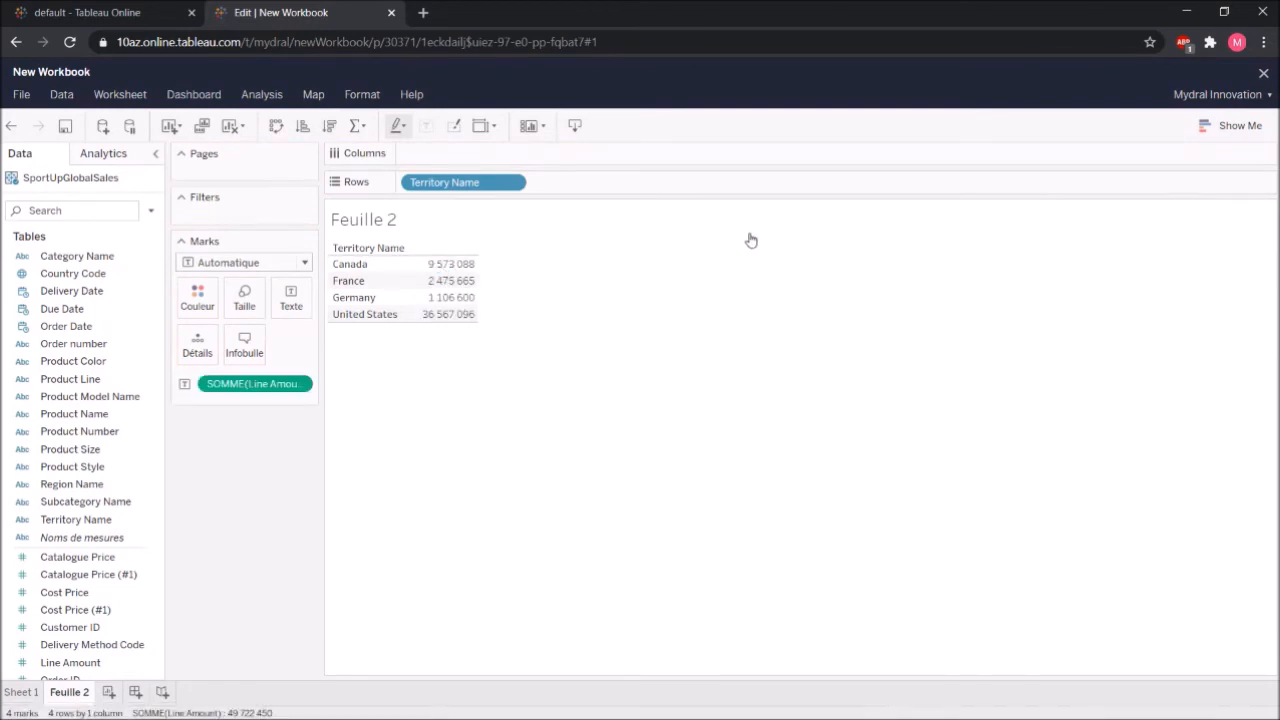
pyautogui.click(1214, 130)
pyautogui.click(1143, 266)
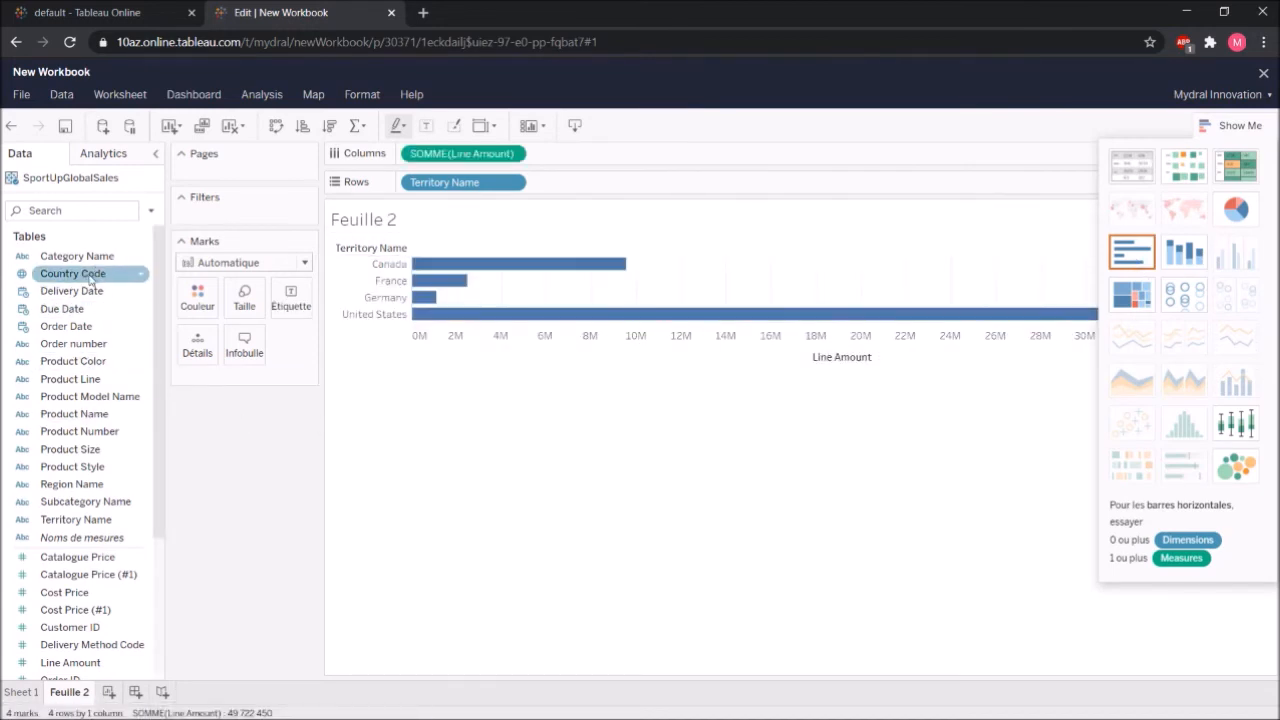
pyautogui.moveTo(70, 262); pyautogui.dragTo(193, 294)
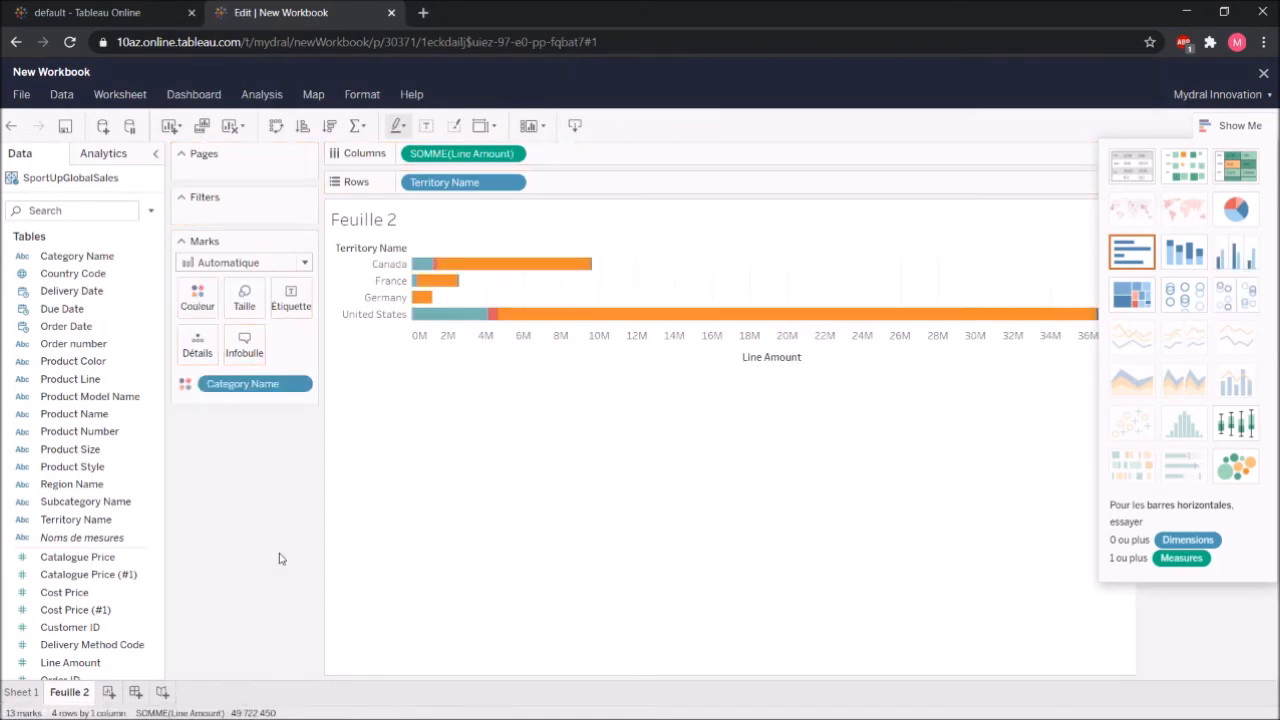
pyautogui.click(1232, 127)
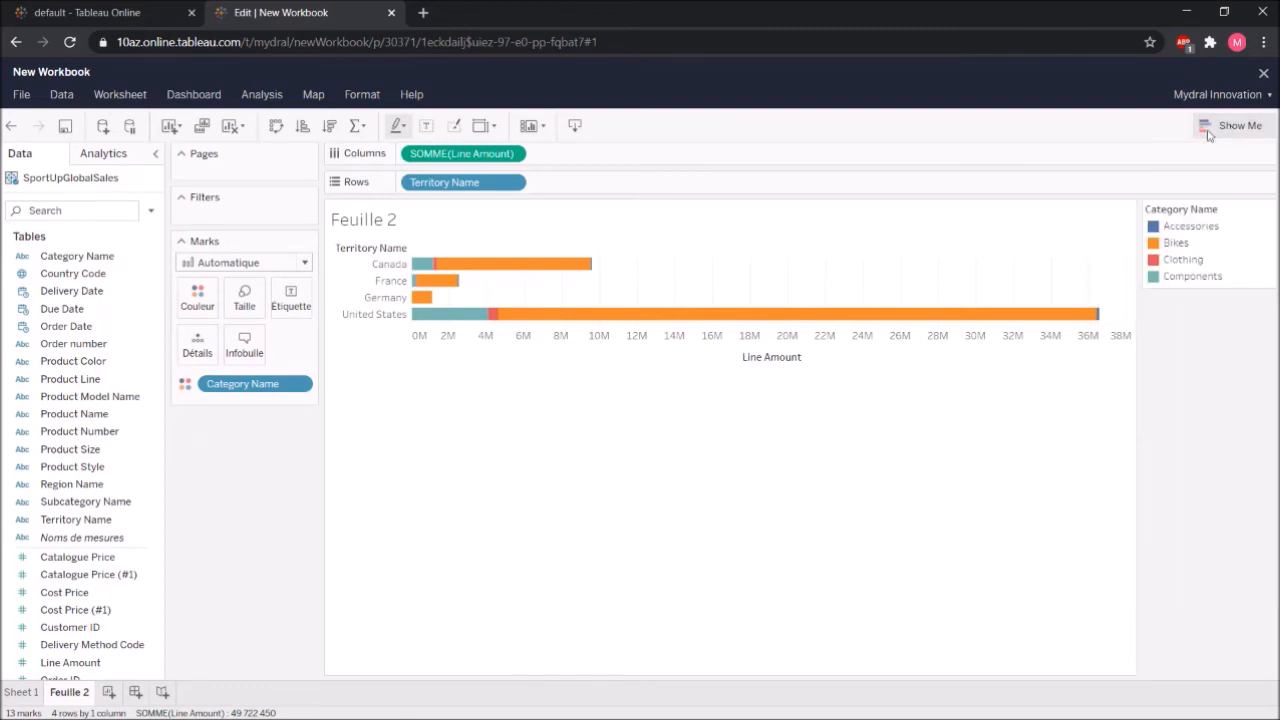
# On another new worksheet, map Country Code coloured by summed Line Amount, trying Category Name as a detail and removing it
pyautogui.click(110, 692)
pyautogui.click(67, 278)
pyautogui.moveTo(67, 280); pyautogui.dragTo(667, 352)
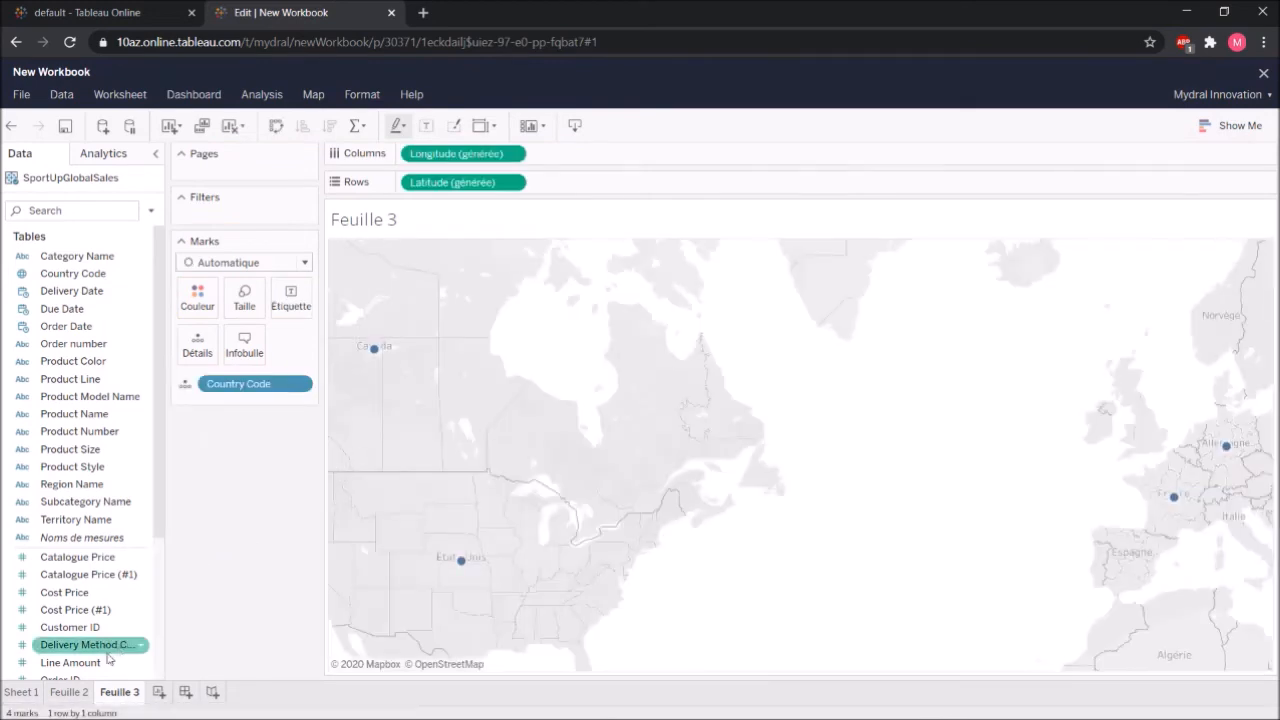
pyautogui.moveTo(90, 665); pyautogui.dragTo(197, 301)
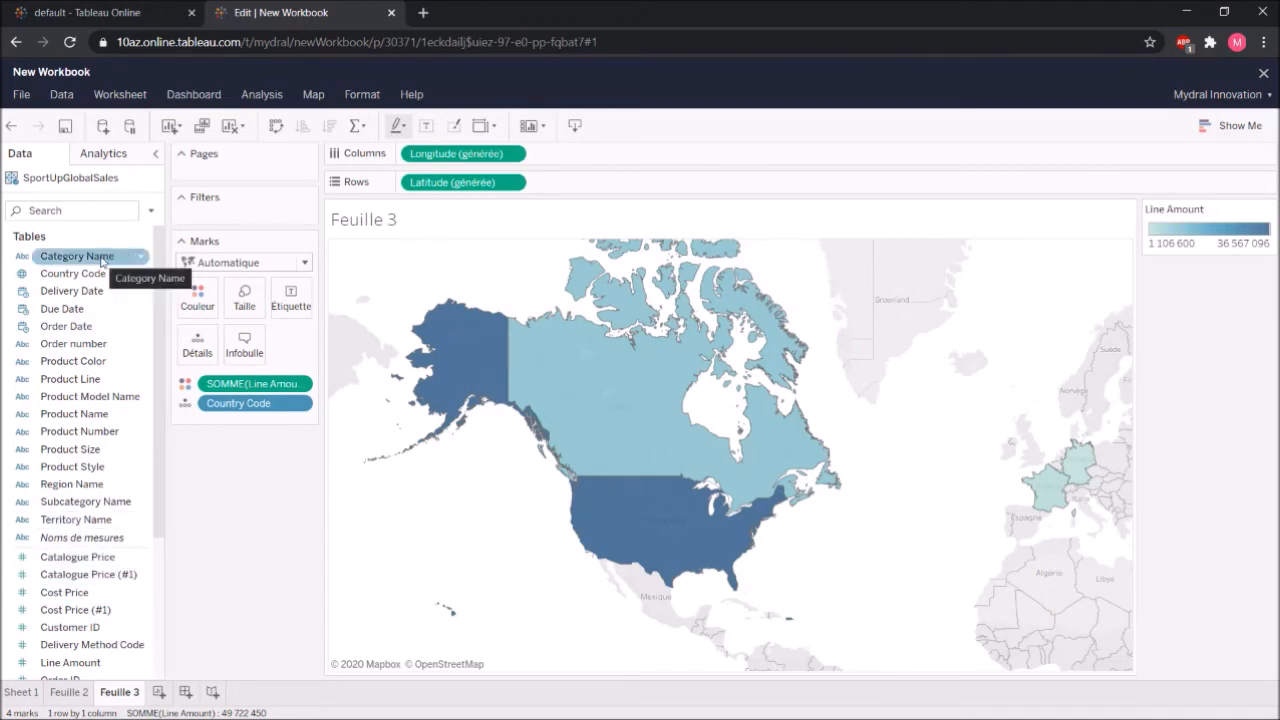
pyautogui.moveTo(86, 262); pyautogui.dragTo(197, 343)
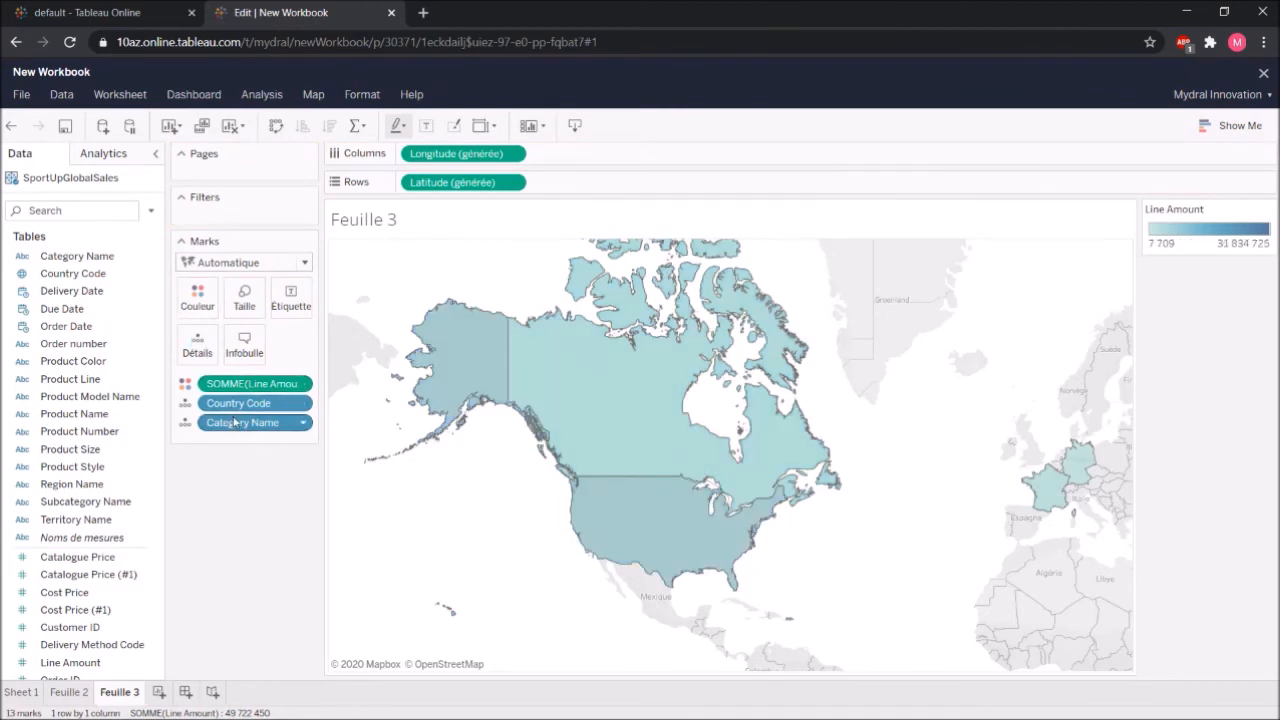
pyautogui.moveTo(235, 427); pyautogui.dragTo(239, 491)
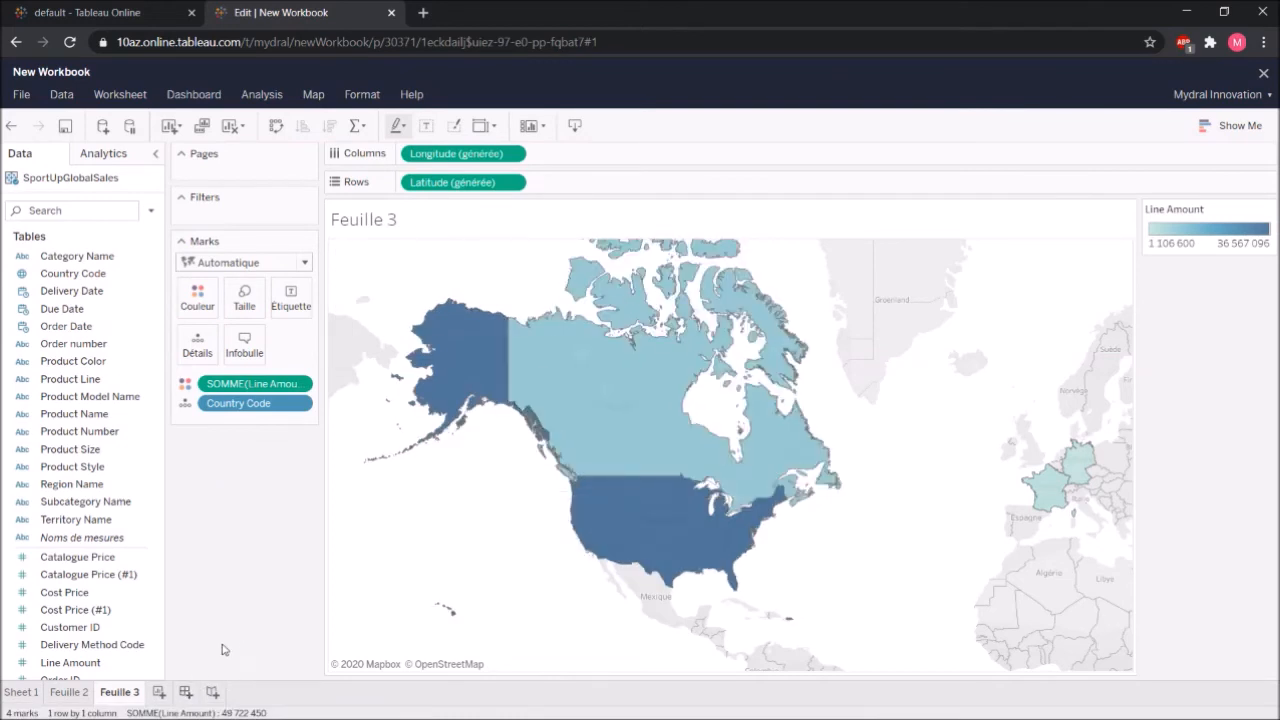
# Create a new dashboard with a fixed custom size of 1300 wide by 640 high
pyautogui.click(185, 692)
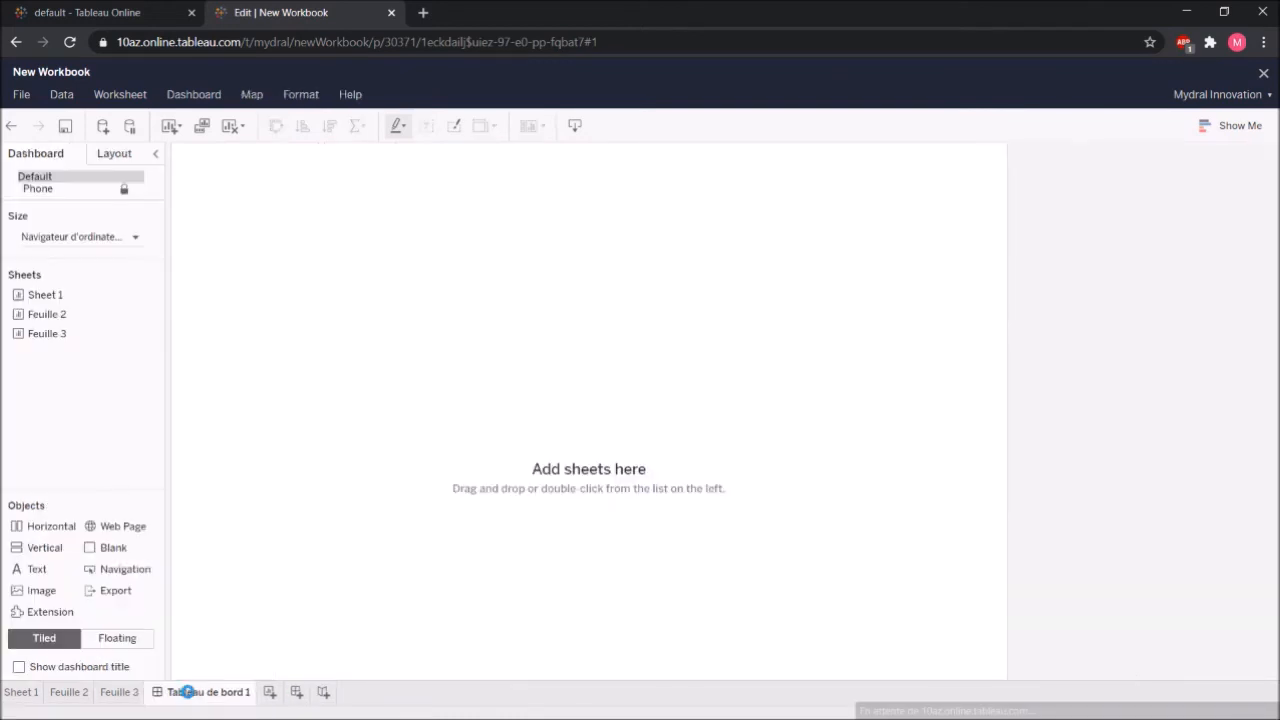
pyautogui.click(134, 238)
pyautogui.click(95, 352)
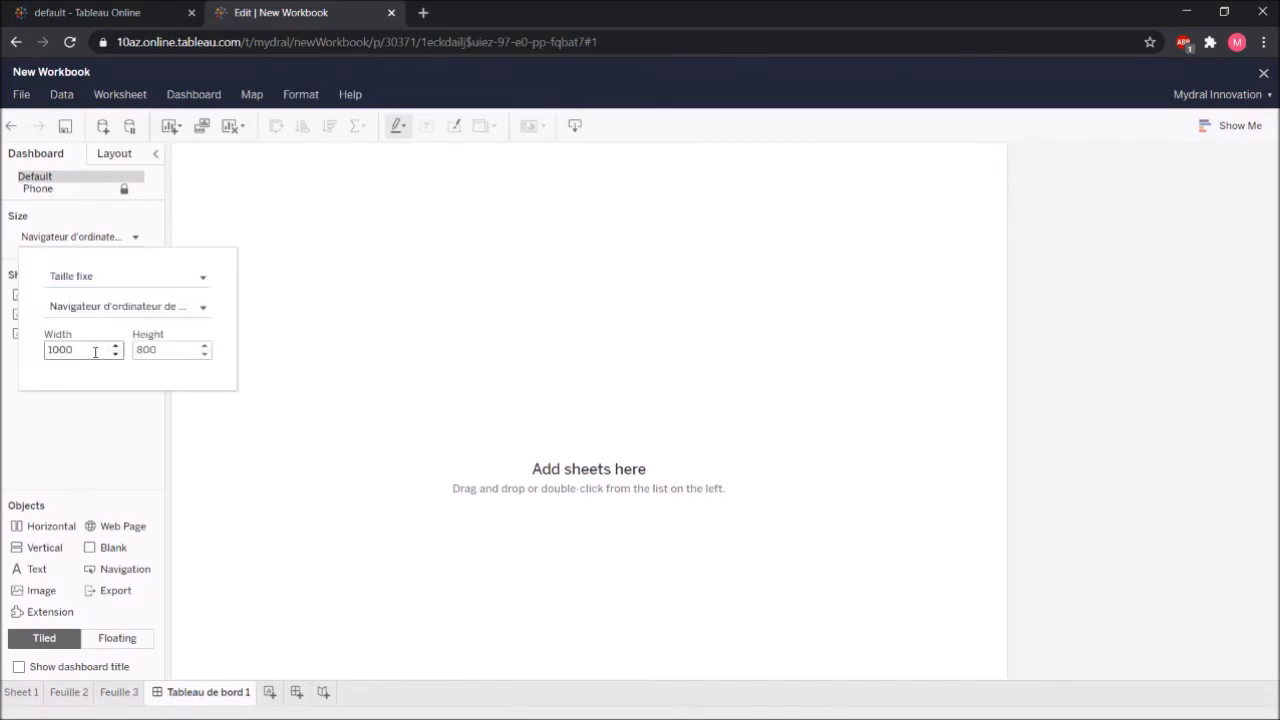
pyautogui.write('1300')
pyautogui.click(192, 348)
pyautogui.press('BackSpace')
pyautogui.press('BackSpace')
pyautogui.press('BackSpace')
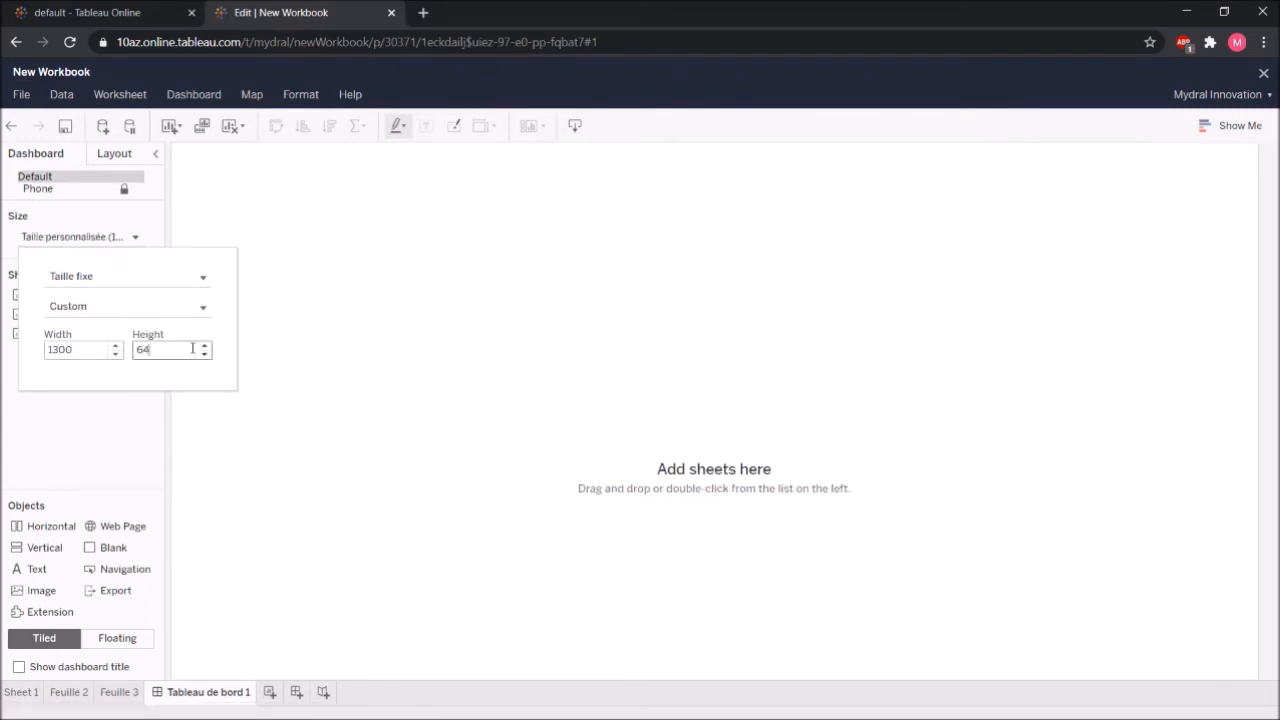
pyautogui.write('640')
pyautogui.press('Return')
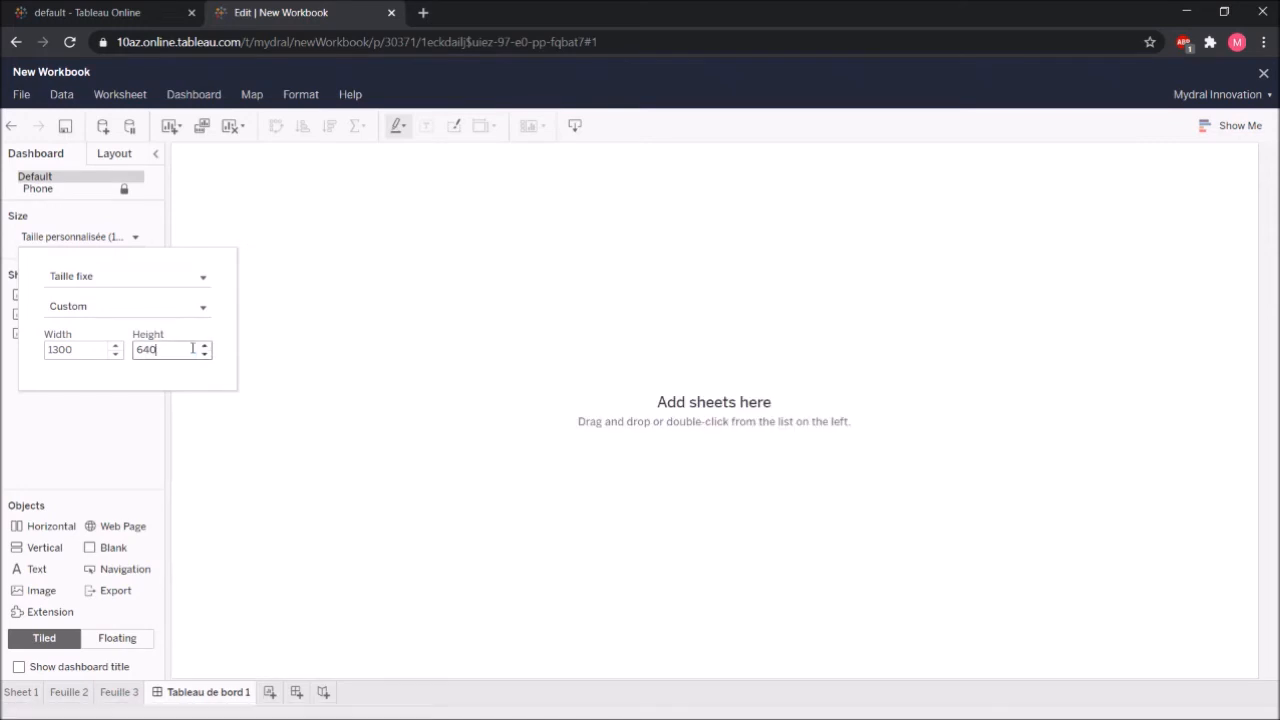
pyautogui.click(71, 448)
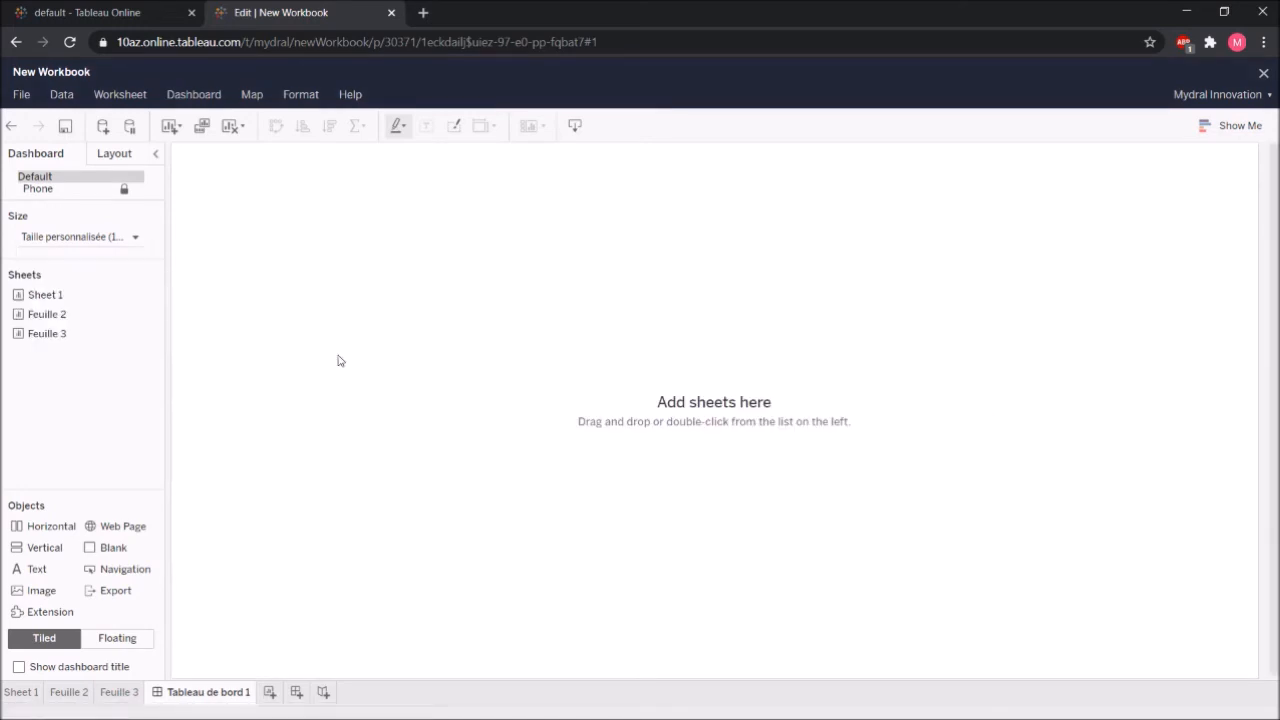
# Place Sheet 1 and Feuille 2 side by side on the dashboard, with the Feuille 3 map across the full width below them
pyautogui.moveTo(62, 299); pyautogui.dragTo(188, 304)
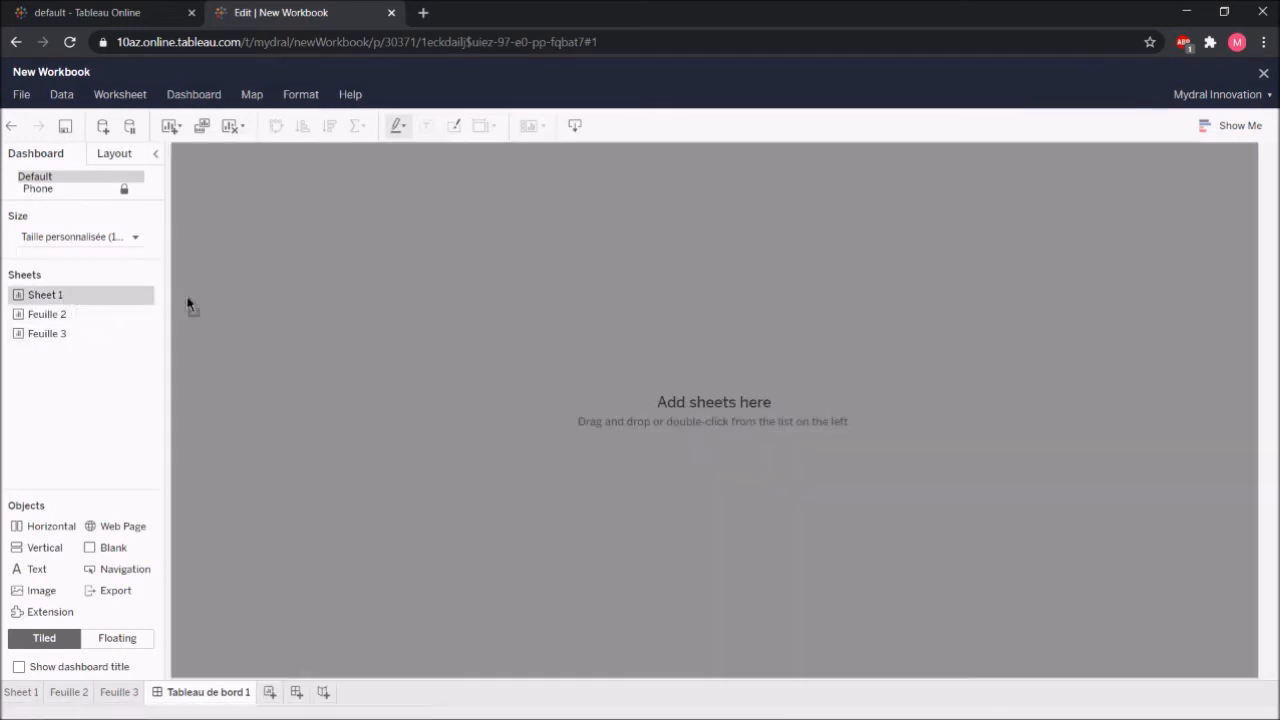
pyautogui.moveTo(296, 290); pyautogui.dragTo(295, 285)
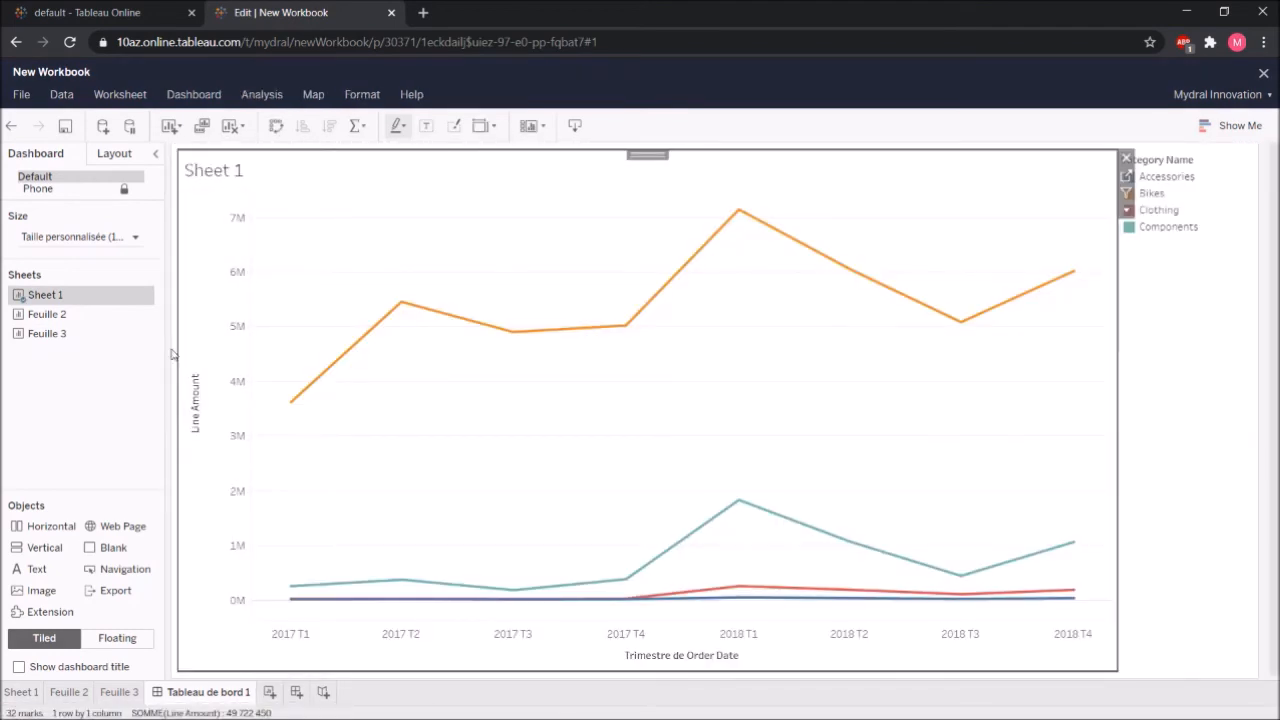
pyautogui.moveTo(44, 322); pyautogui.dragTo(1034, 282)
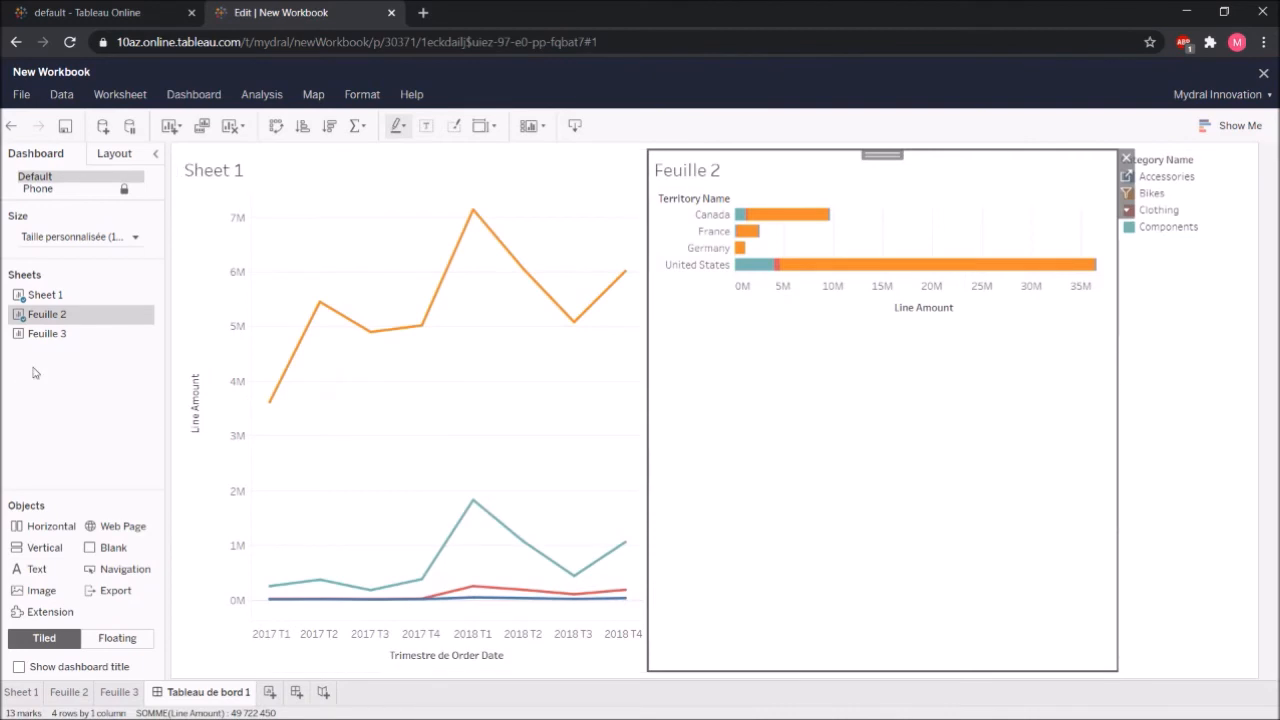
pyautogui.moveTo(37, 338); pyautogui.dragTo(541, 457)
pyautogui.moveTo(625, 606); pyautogui.dragTo(641, 652)
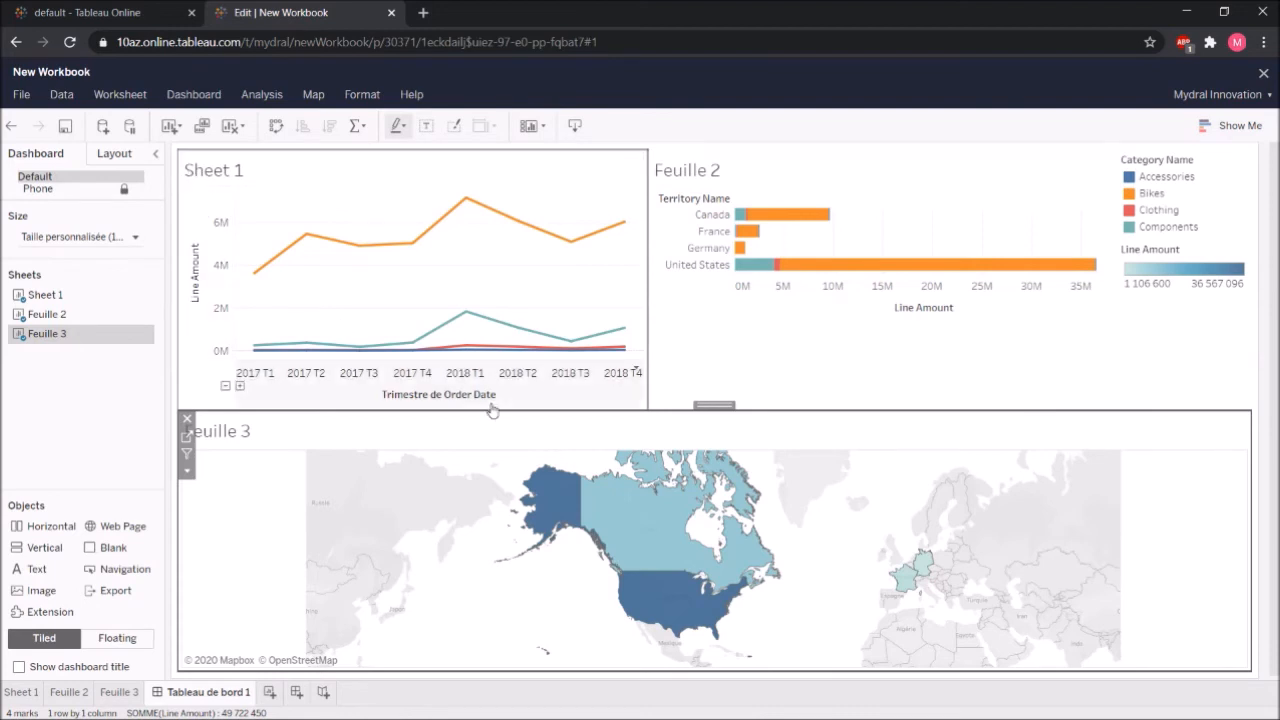
# Hide the title of the Sheet 1 line chart on the dashboard
pyautogui.click(194, 384)
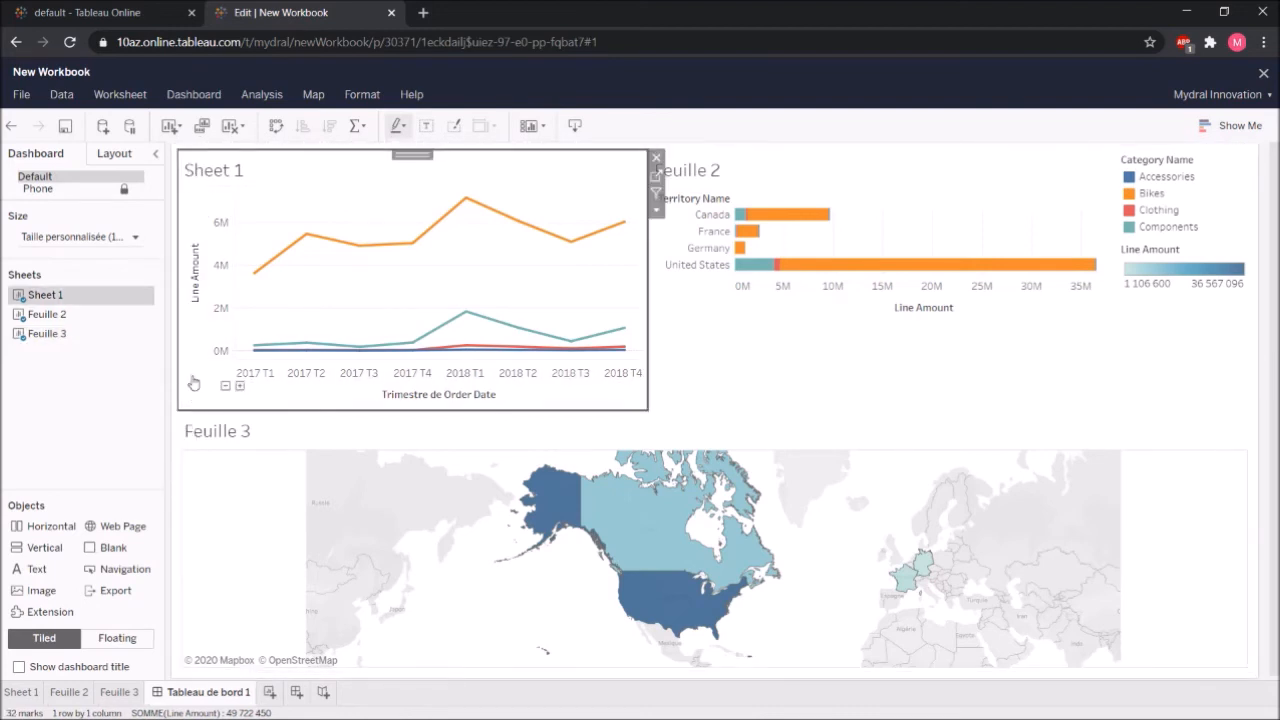
pyautogui.click(656, 213)
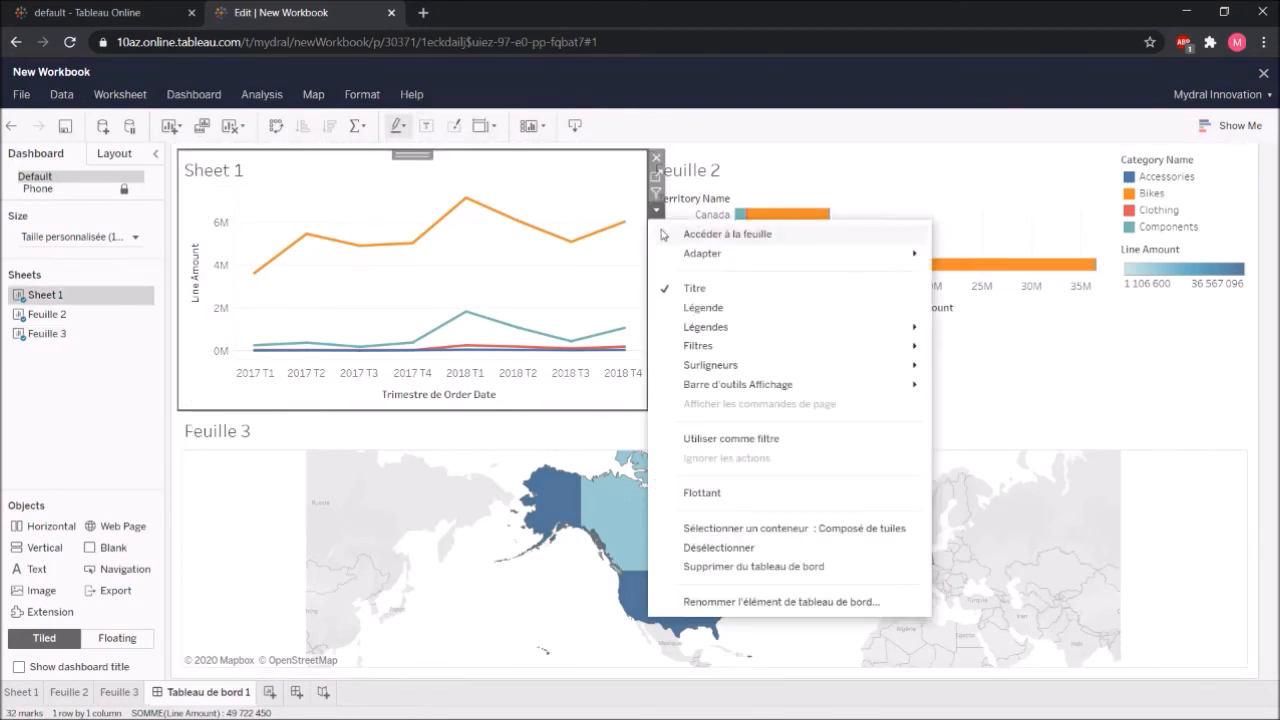
pyautogui.click(678, 289)
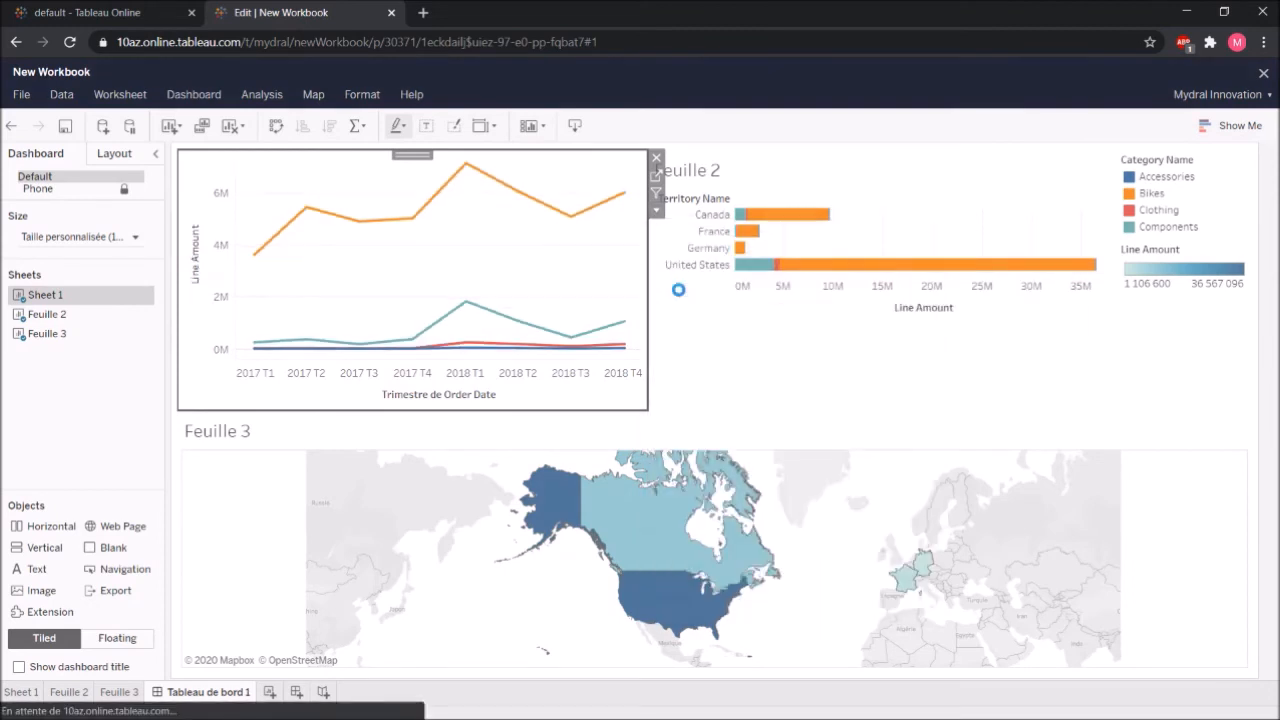
# Hide the title of the Feuille 2 bar chart and fit the chart to the entire view (Vue entière)
pyautogui.click(977, 366)
pyautogui.click(1128, 212)
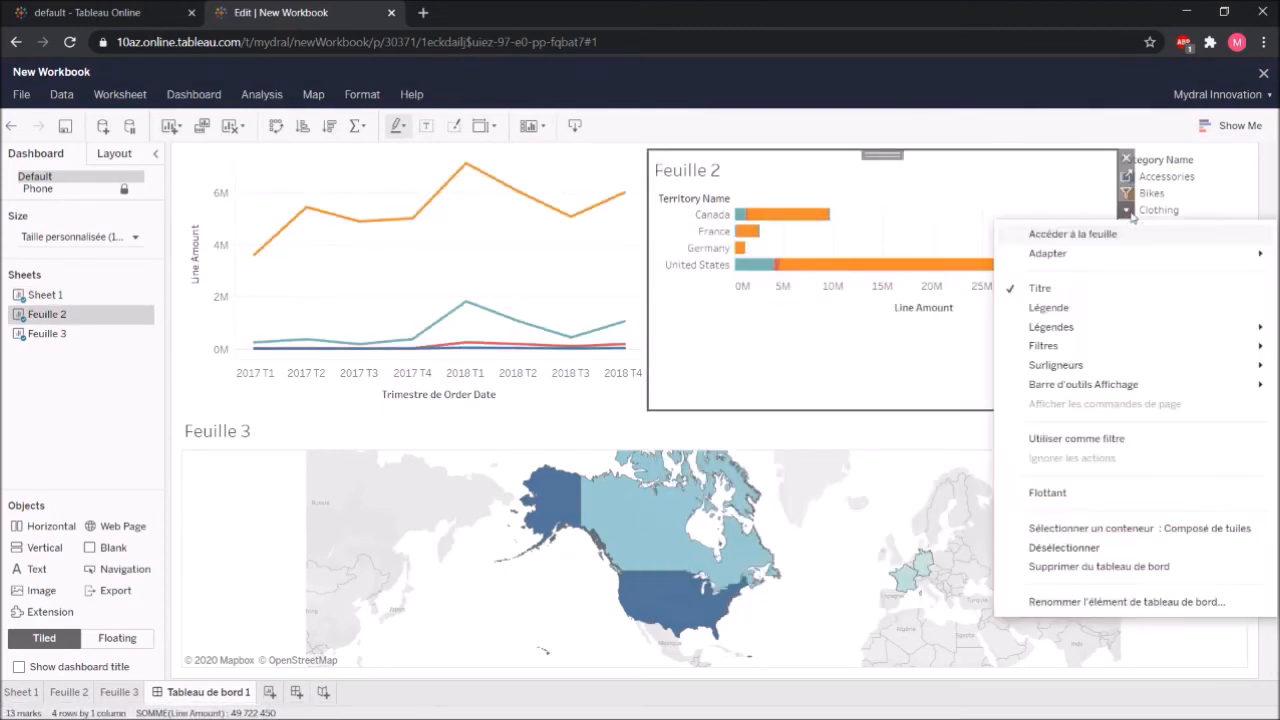
pyautogui.click(1118, 287)
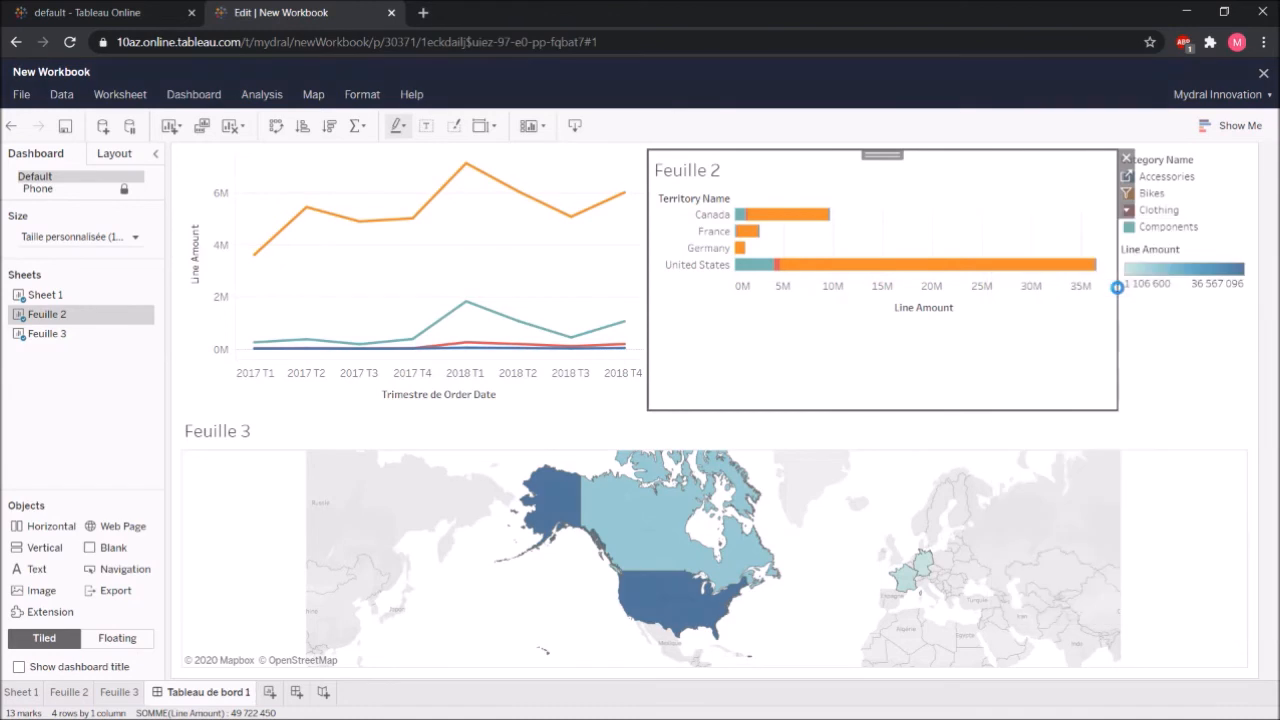
pyautogui.click(1128, 212)
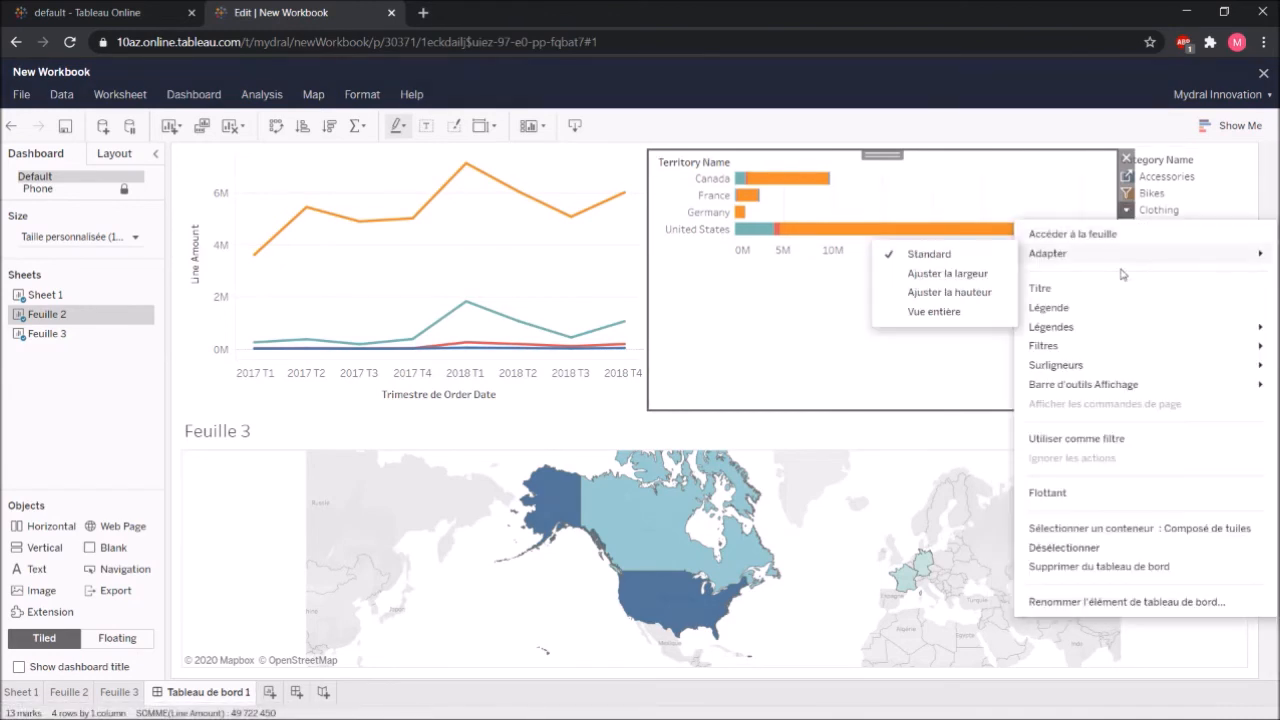
pyautogui.click(940, 311)
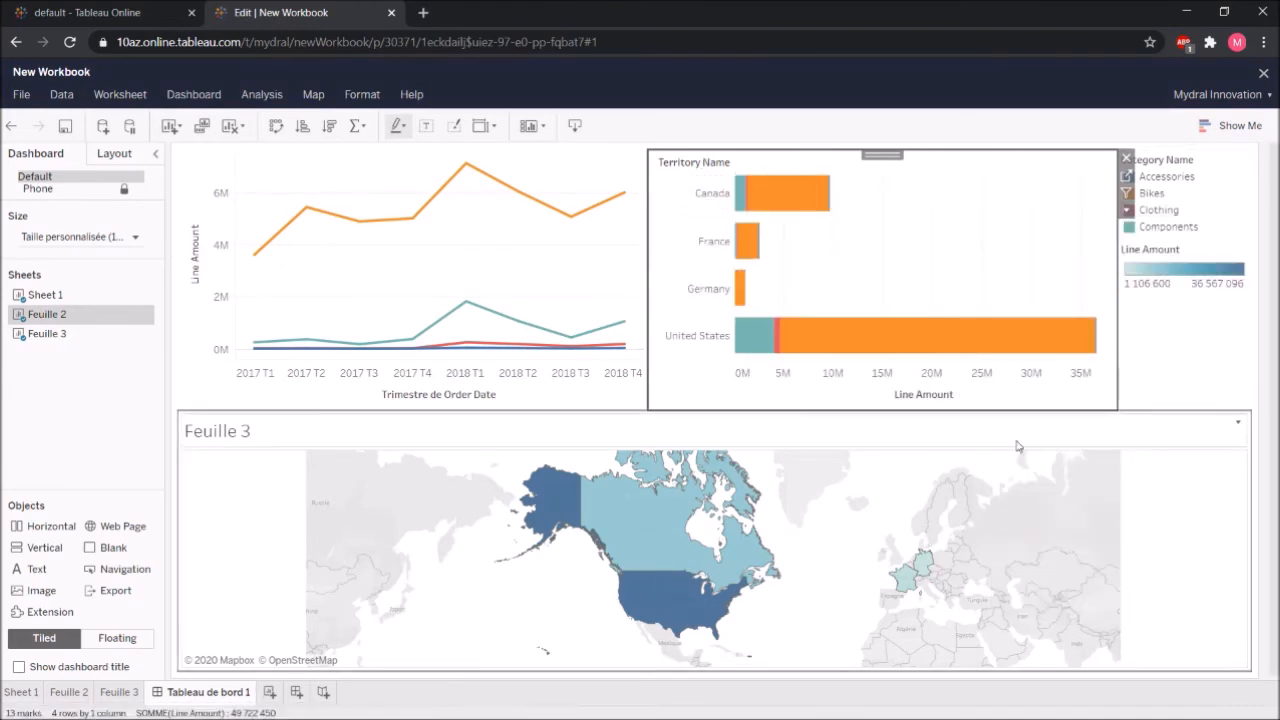
# Hide the title of the Feuille 3 map on the dashboard
pyautogui.click(1215, 489)
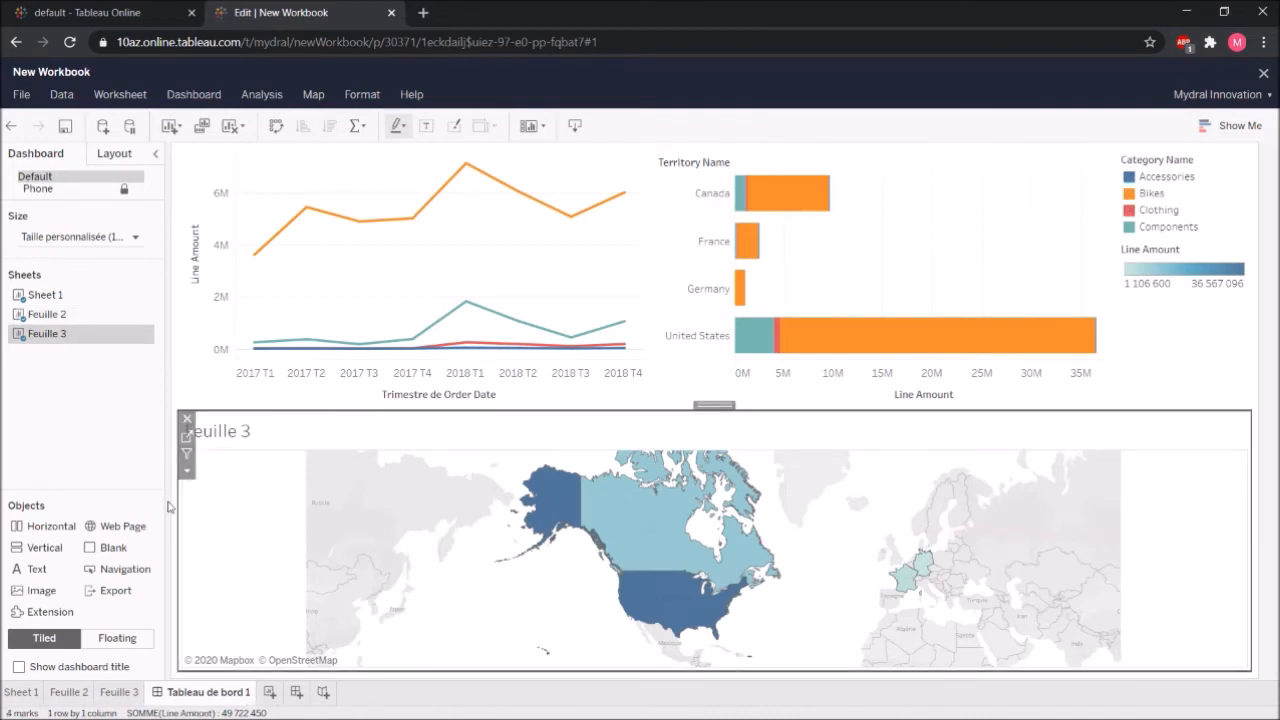
pyautogui.click(187, 471)
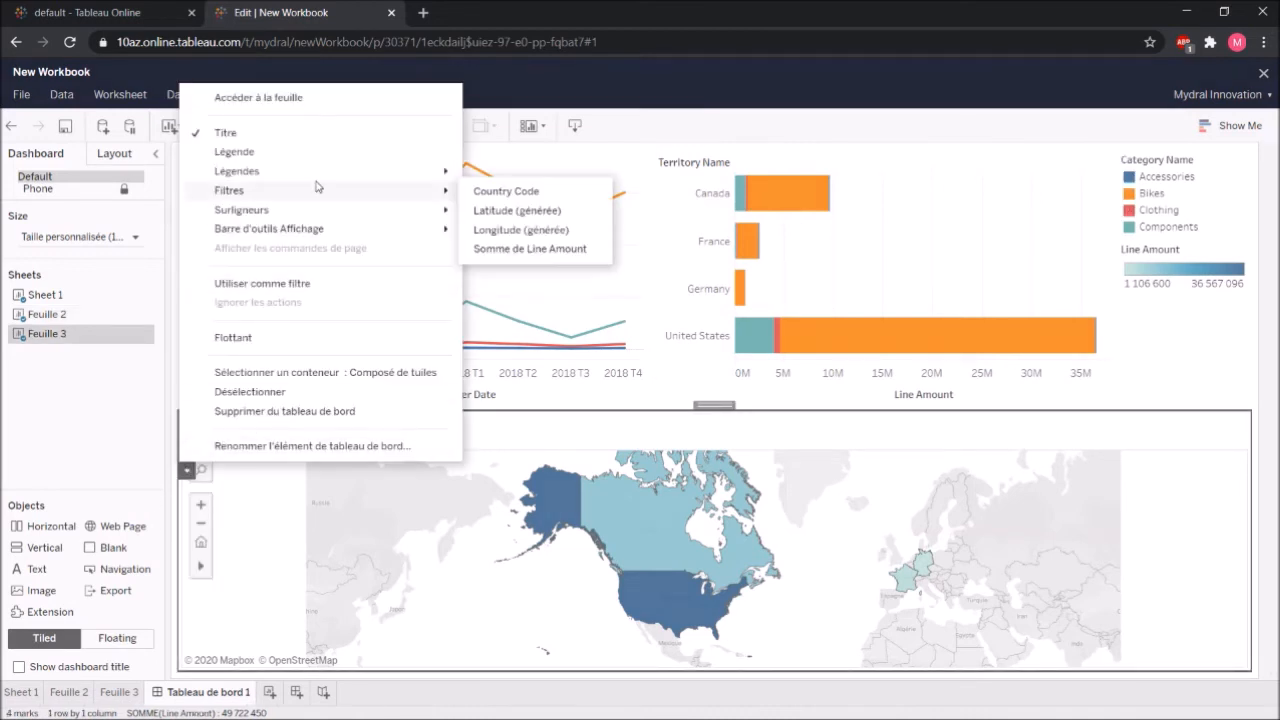
pyautogui.click(294, 140)
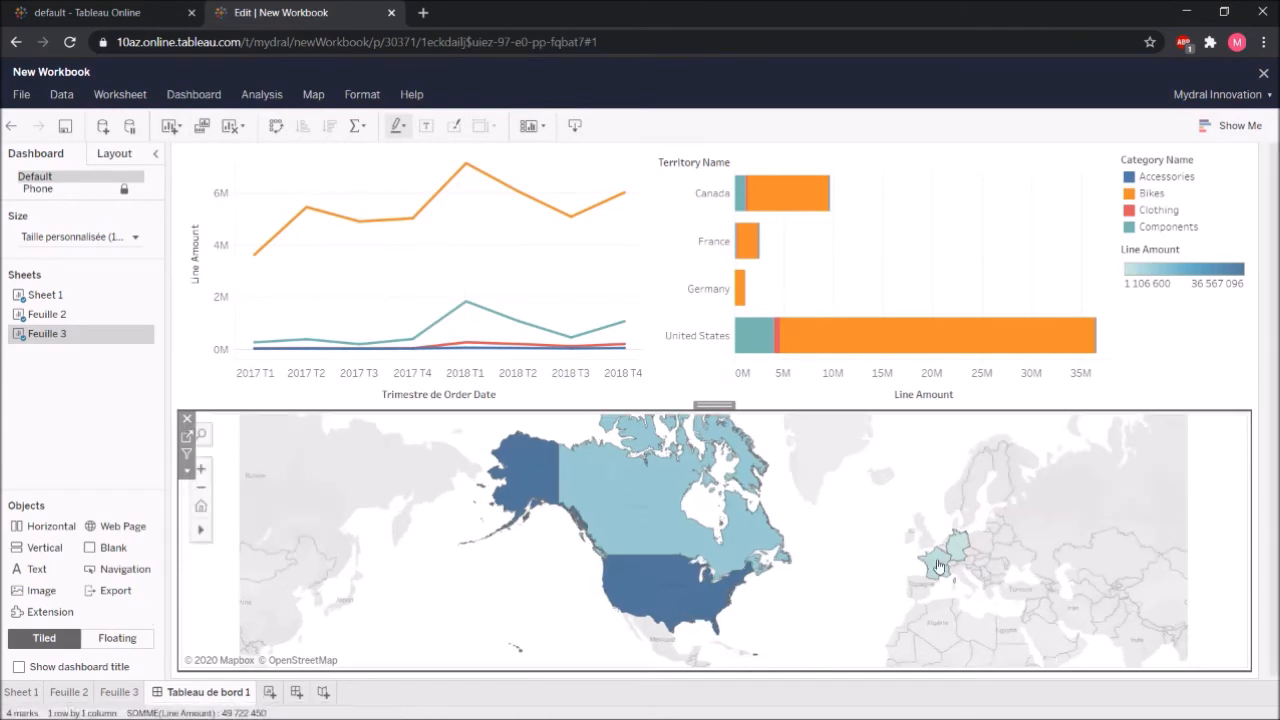
# Use the bar chart, line chart and map as dashboard filters, and test the filtering by selecting the United States on the map
pyautogui.click(1196, 398)
pyautogui.click(965, 240)
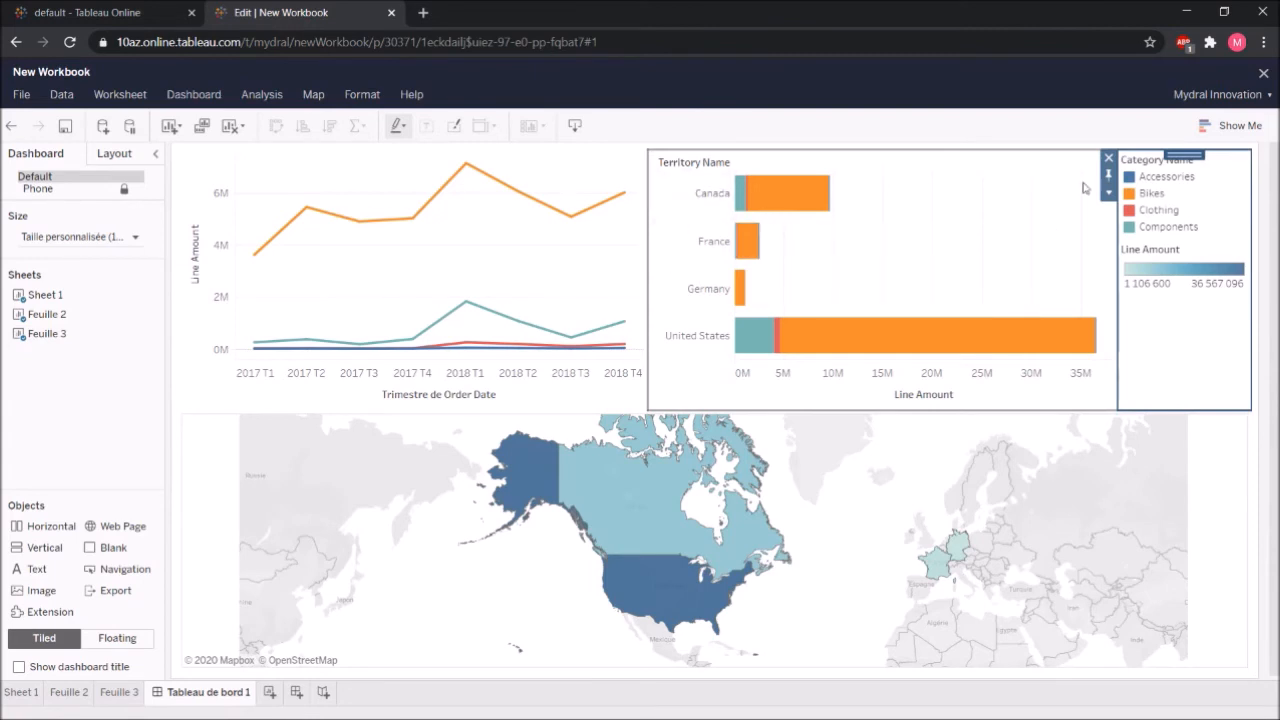
pyautogui.click(1106, 262)
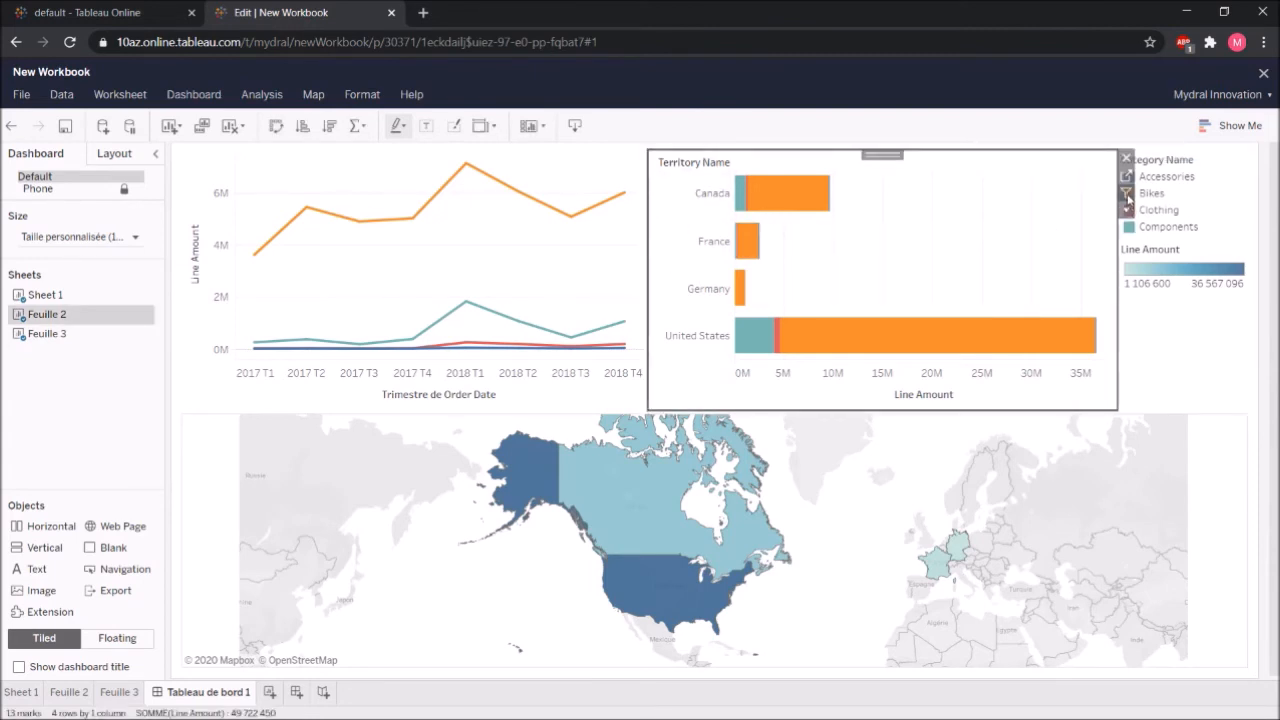
pyautogui.click(194, 392)
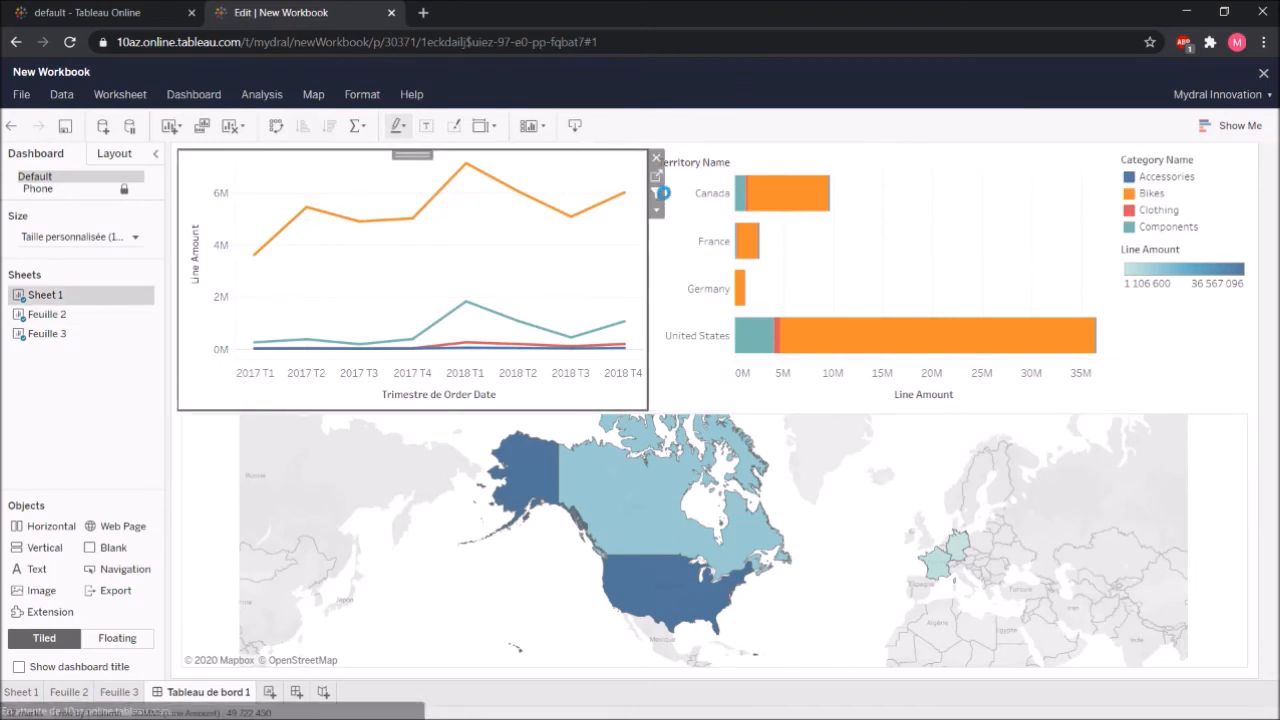
pyautogui.click(203, 594)
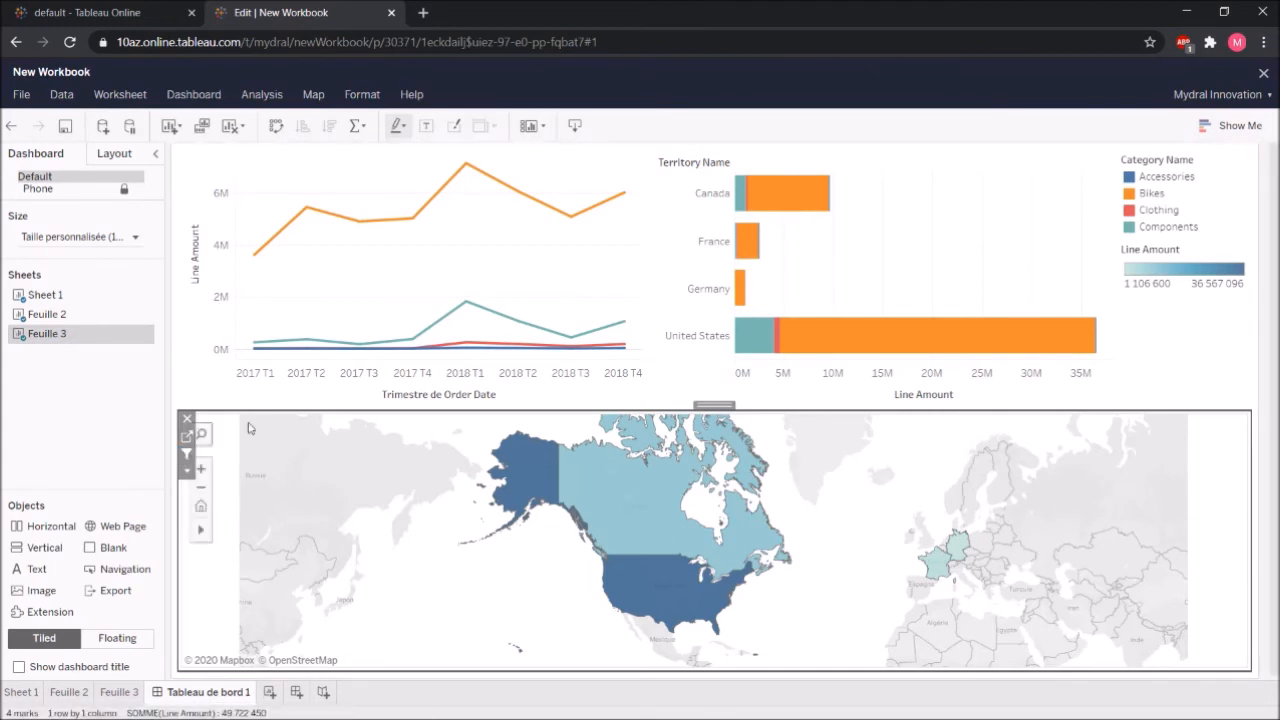
pyautogui.moveTo(630, 601)
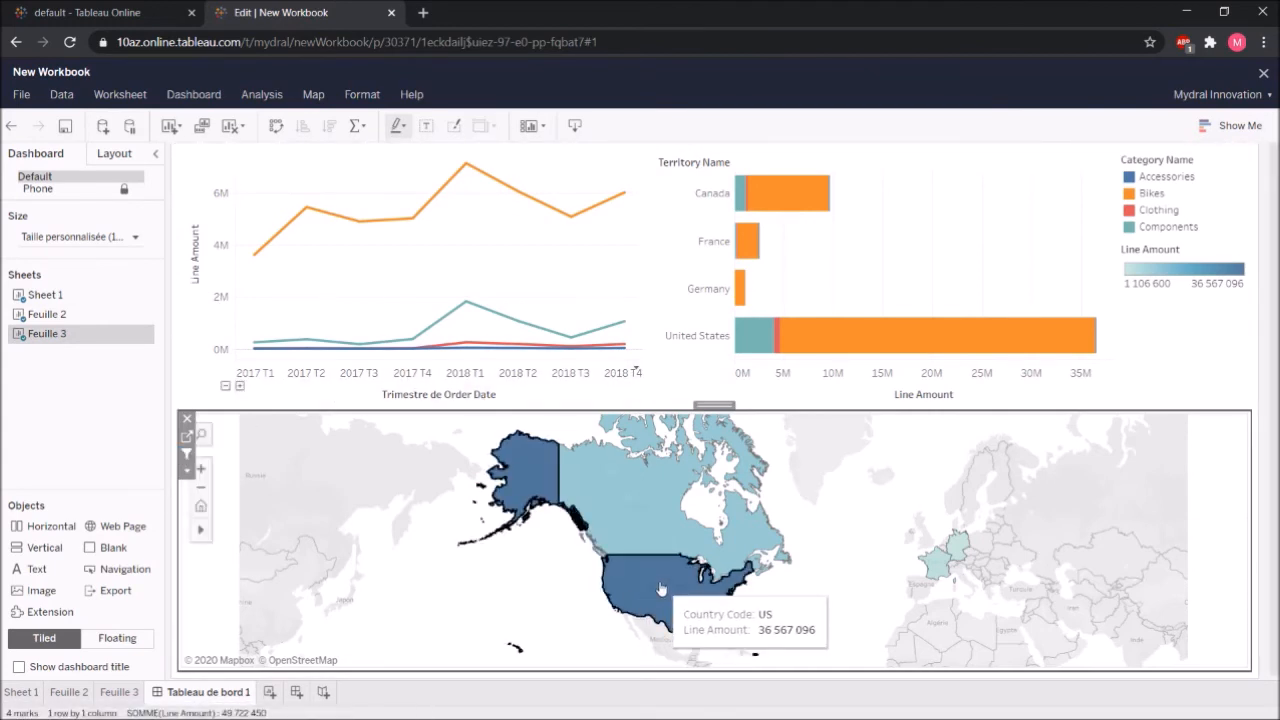
pyautogui.click(659, 580)
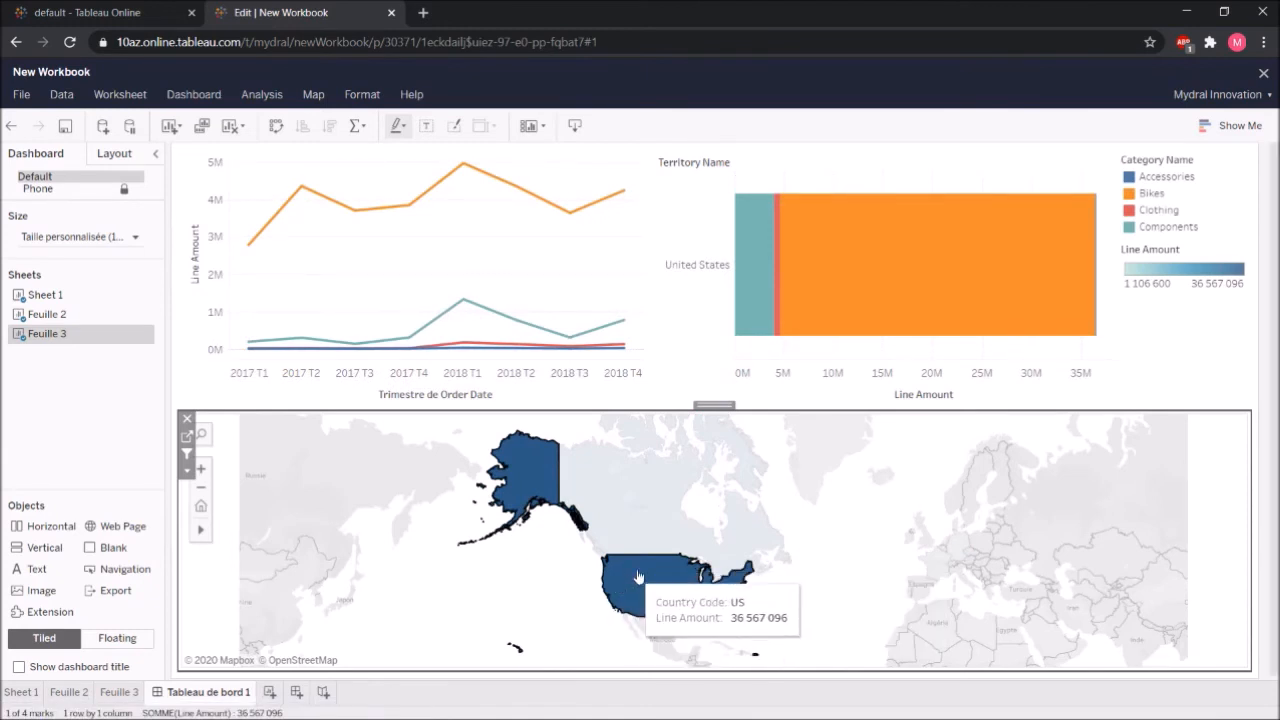
# Clear the United States selection on the map to remove the filter from the other dashboard charts
pyautogui.click(643, 578)
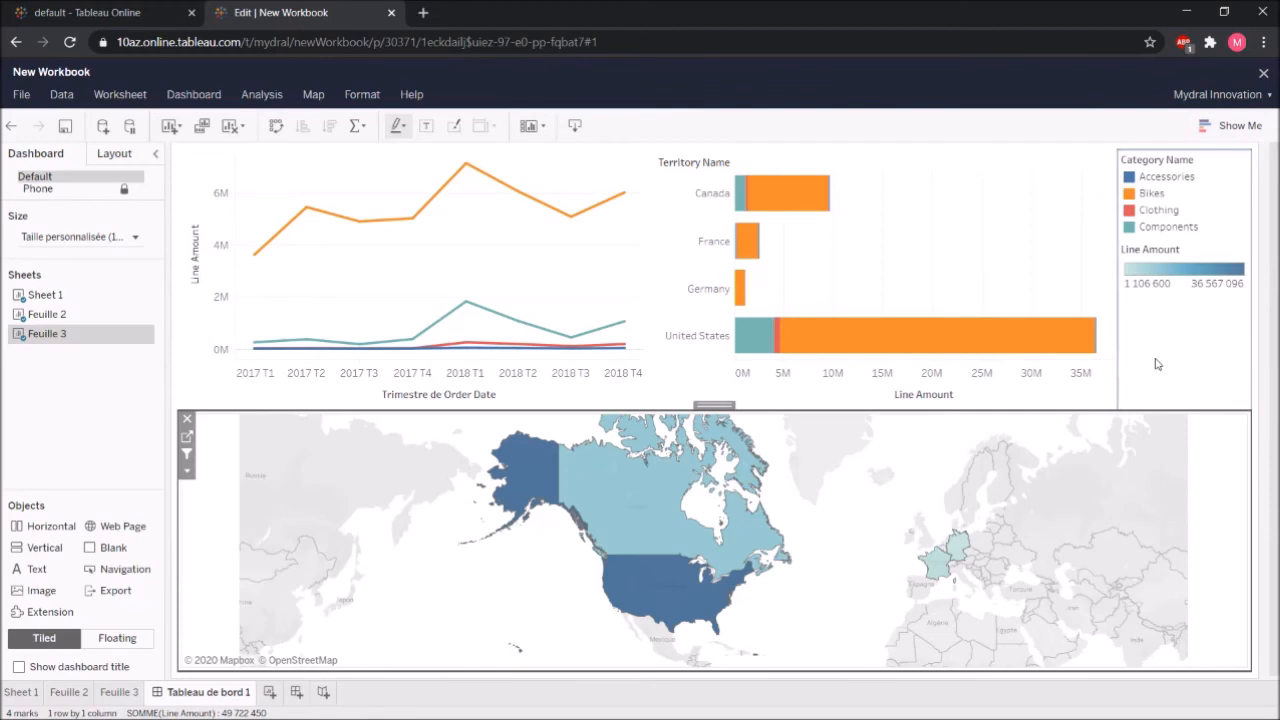
# Switch to KNIME Analytics Platform and examine the files in the OldData folder under the server's SportUp_Sales Data folder
pyautogui.hotkey('alt', 'Tab')
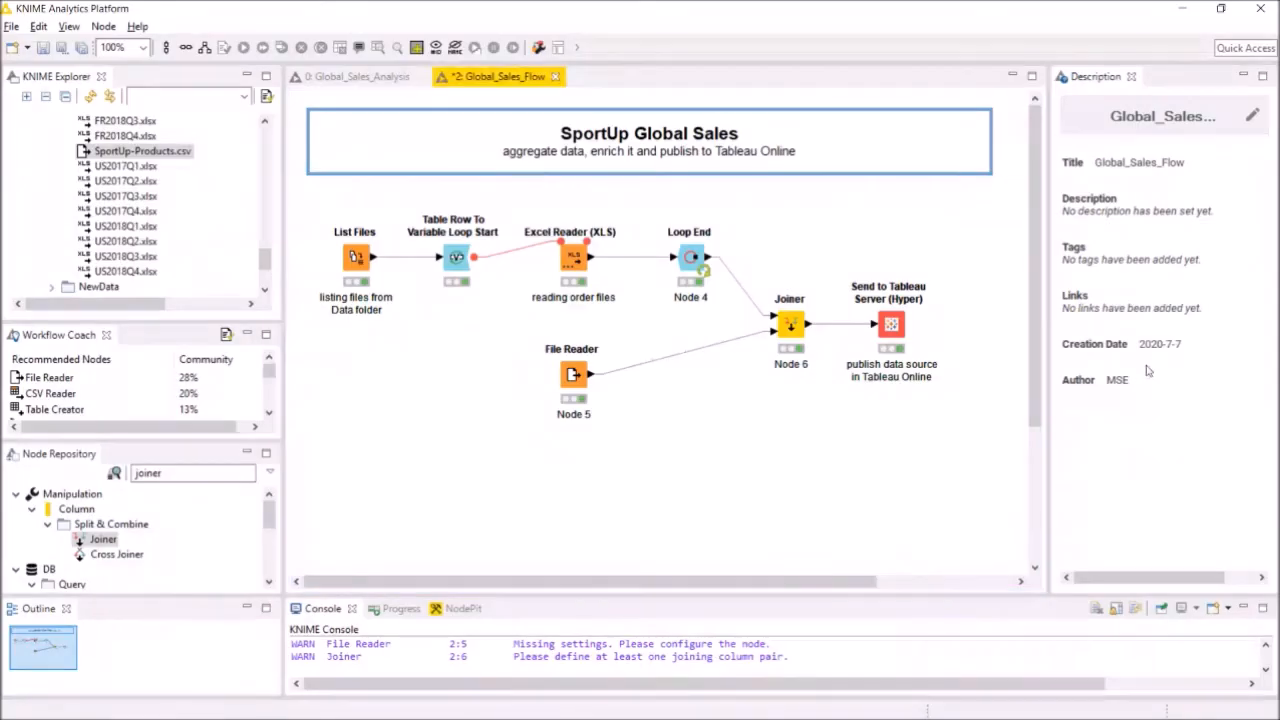
pyautogui.moveTo(265, 262); pyautogui.dragTo(265, 210)
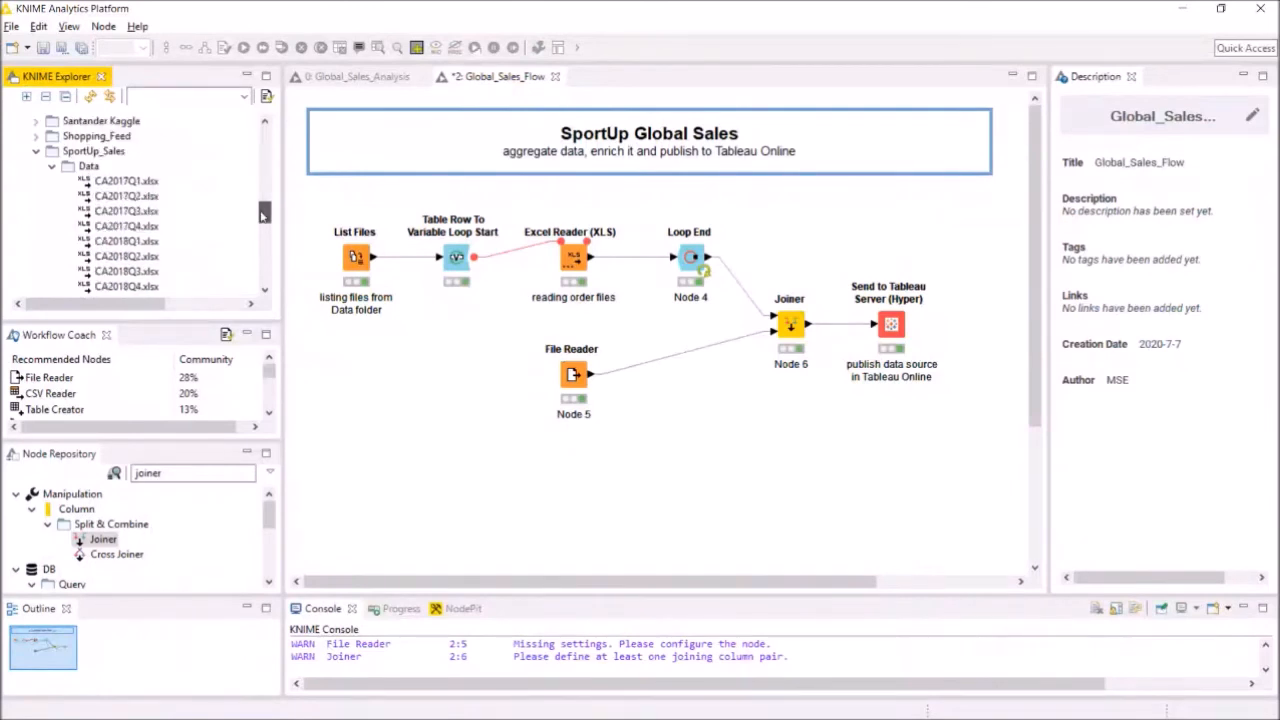
pyautogui.click(54, 167)
pyautogui.moveTo(265, 262); pyautogui.dragTo(265, 128)
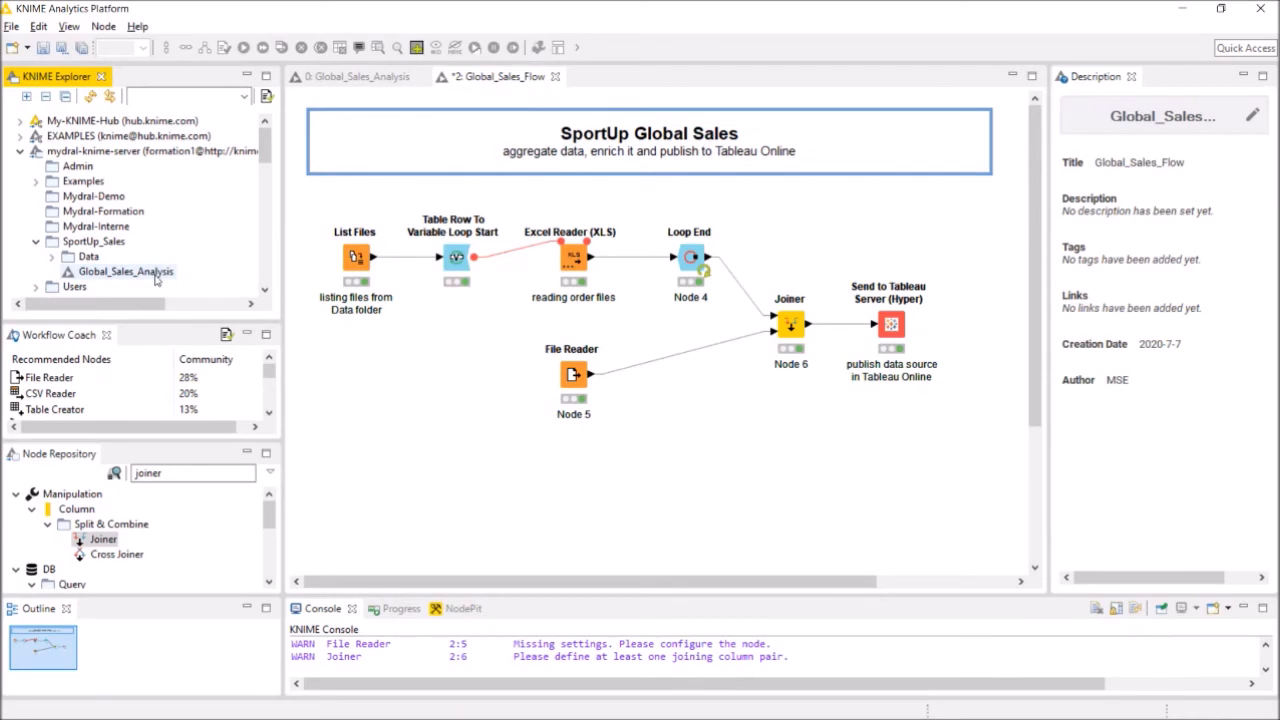
pyautogui.click(52, 257)
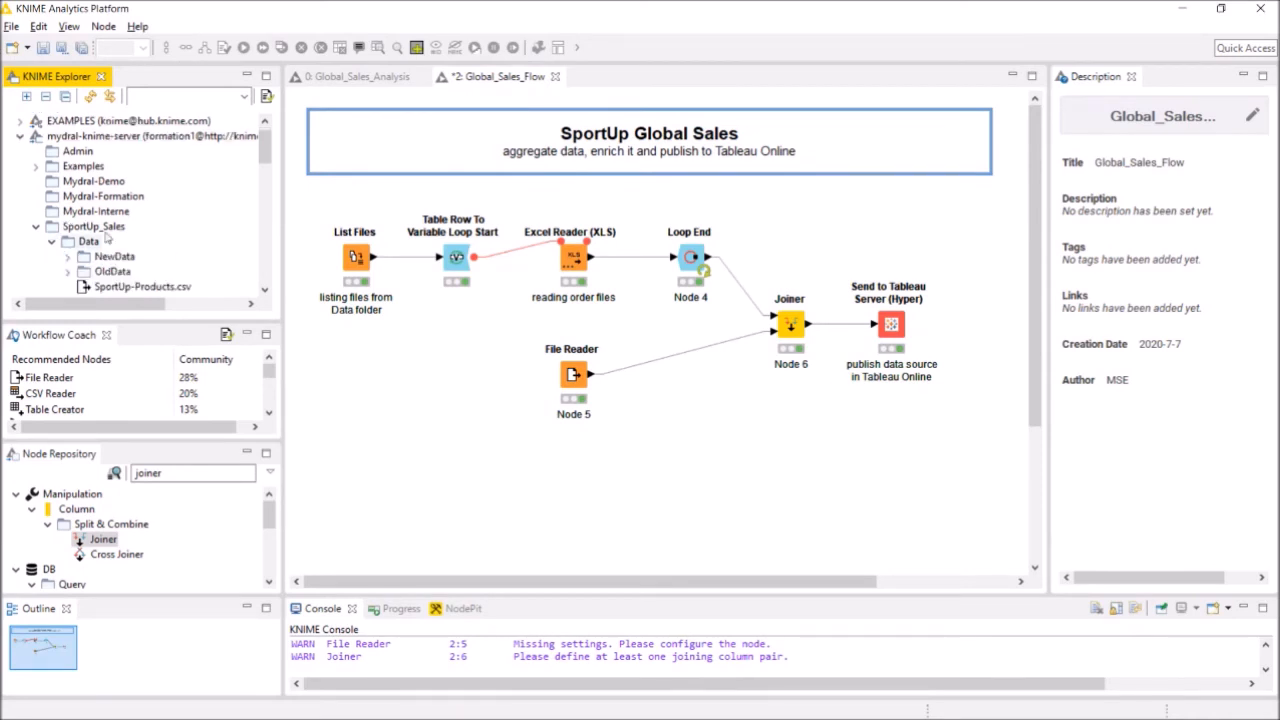
pyautogui.moveTo(266, 156); pyautogui.dragTo(267, 168)
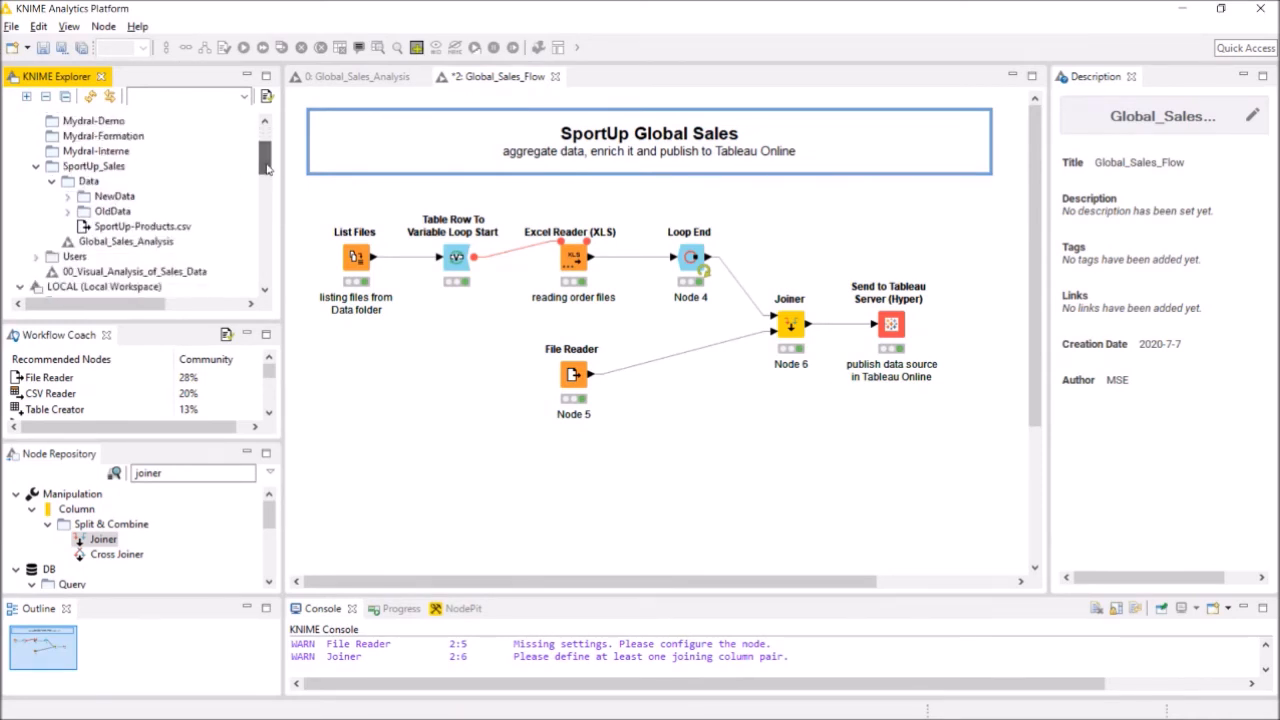
pyautogui.click(68, 214)
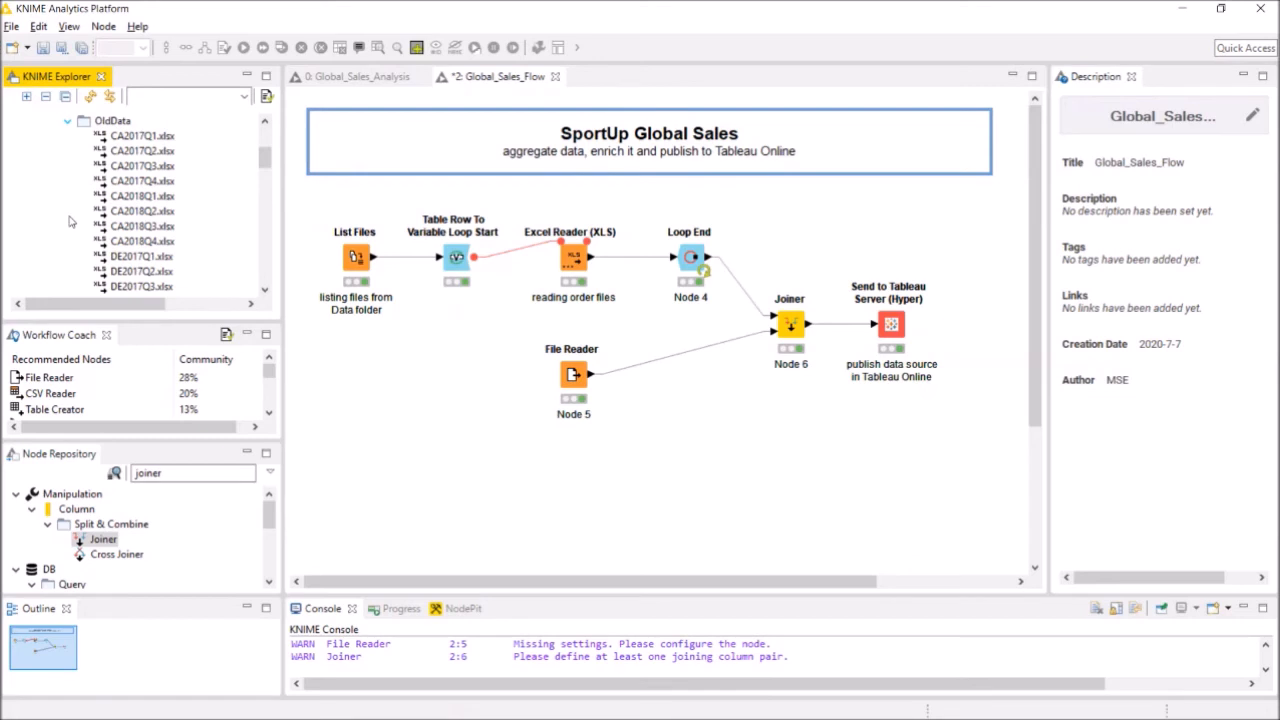
pyautogui.click(67, 121)
pyautogui.scroll(1, 67, 127)
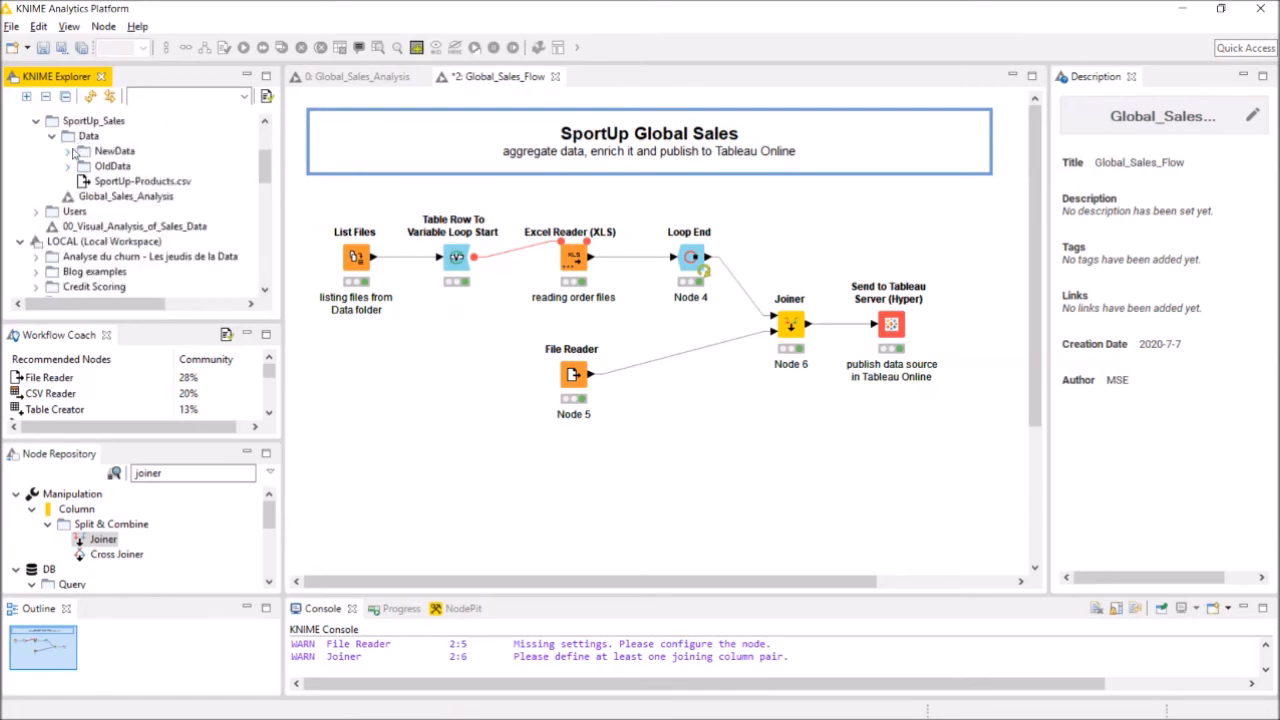
# Look through the order files in the server's NewData folder and collapse the folder
pyautogui.click(69, 151)
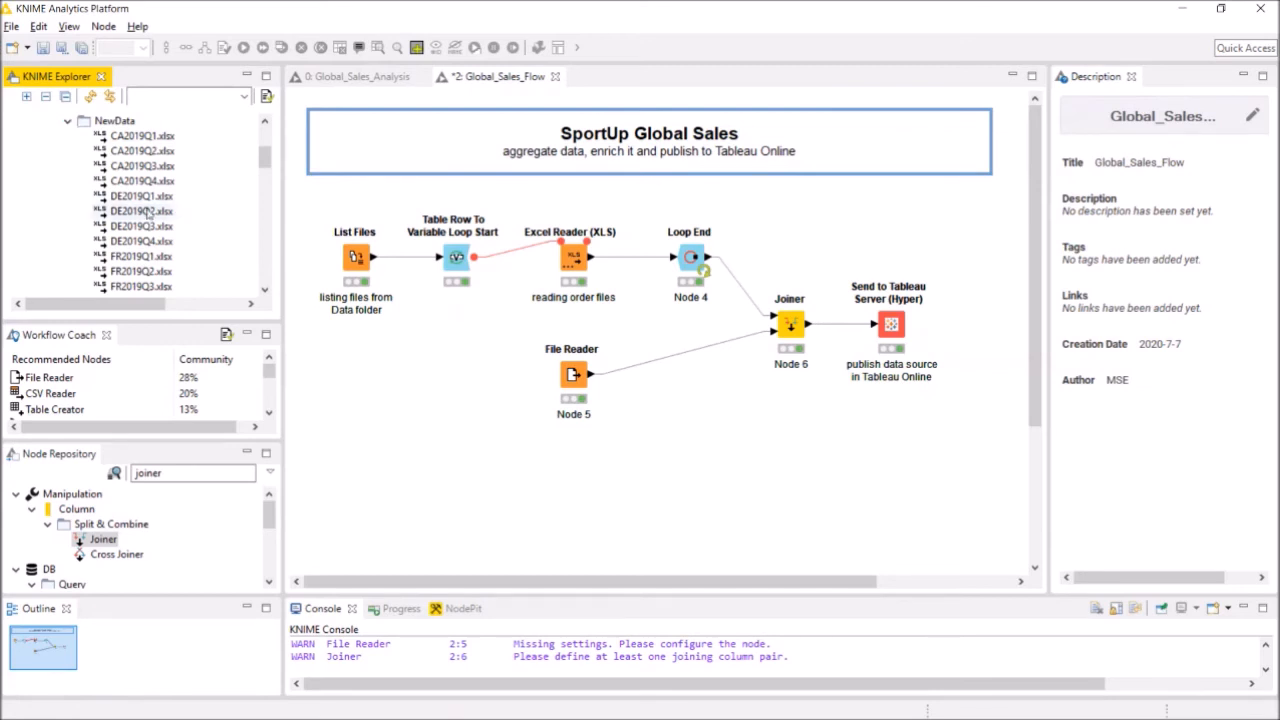
pyautogui.scroll(-3, 147, 213)
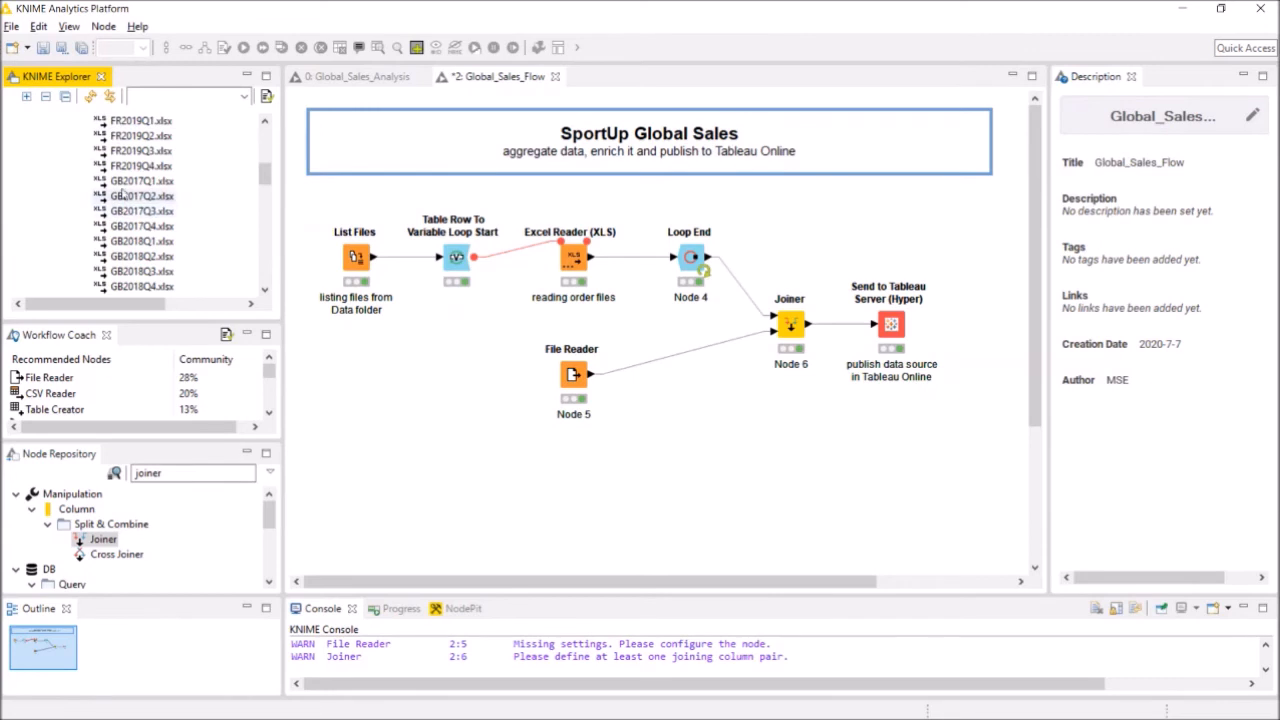
pyautogui.scroll(3, 127, 209)
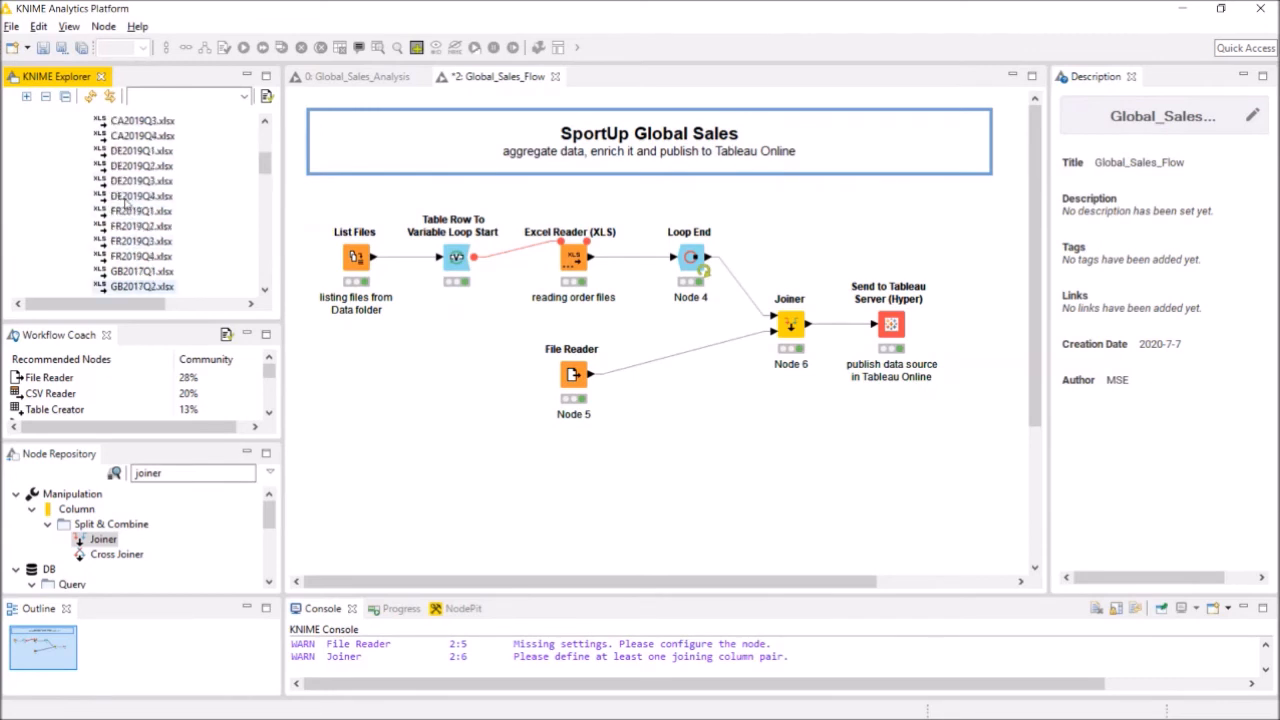
pyautogui.scroll(1, 125, 205)
pyautogui.click(68, 167)
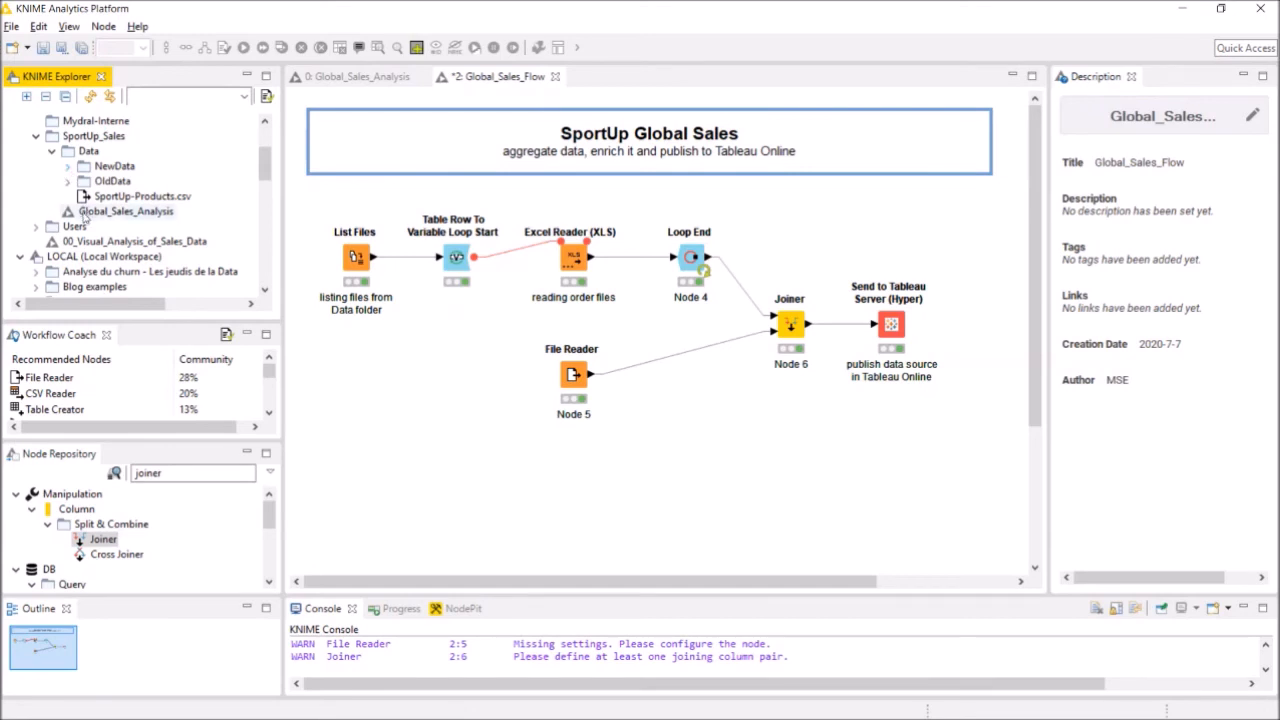
# Execute the Global_Sales_Analysis workflow on the server with the reset before execution option enabled
pyautogui.rightClick(86, 213)
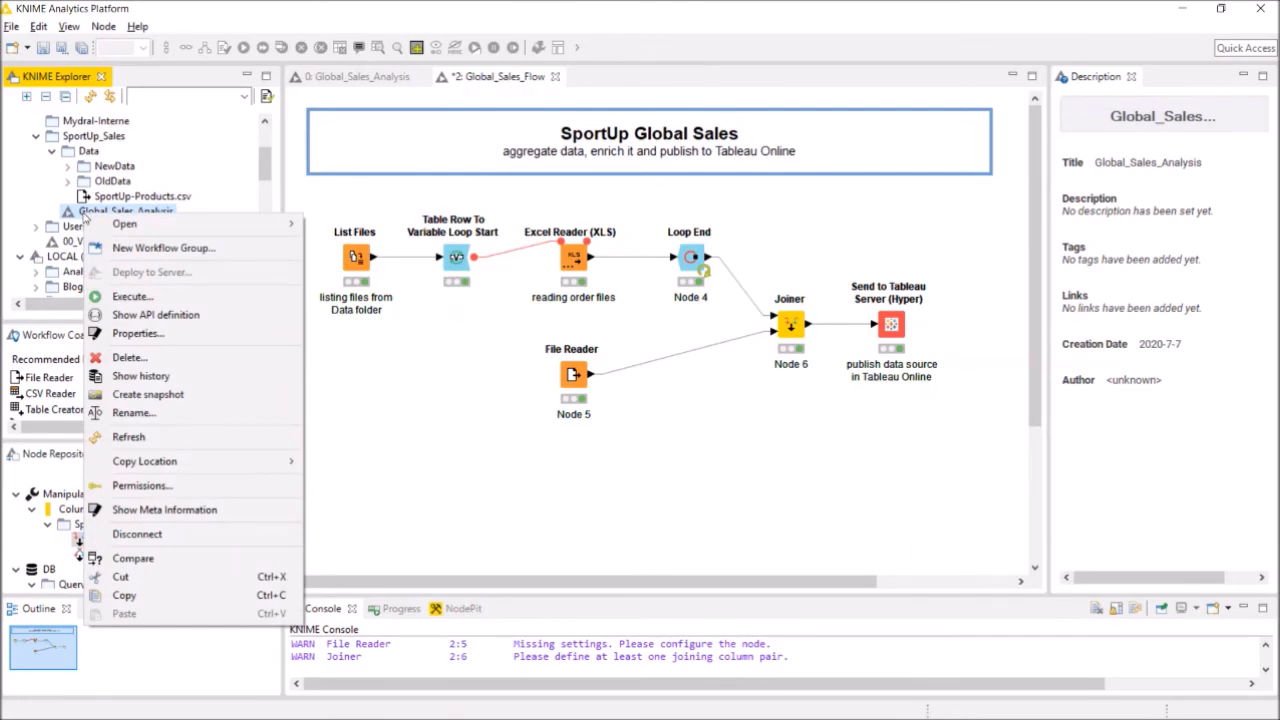
pyautogui.click(172, 297)
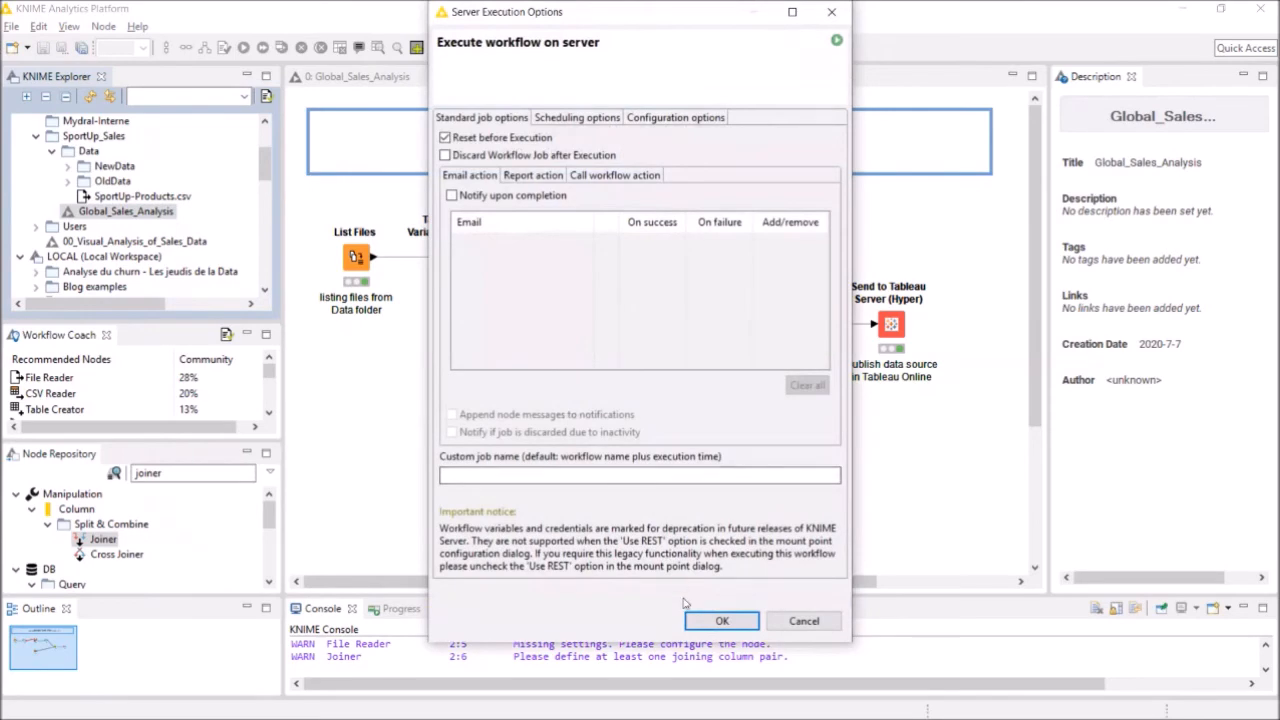
pyautogui.click(718, 621)
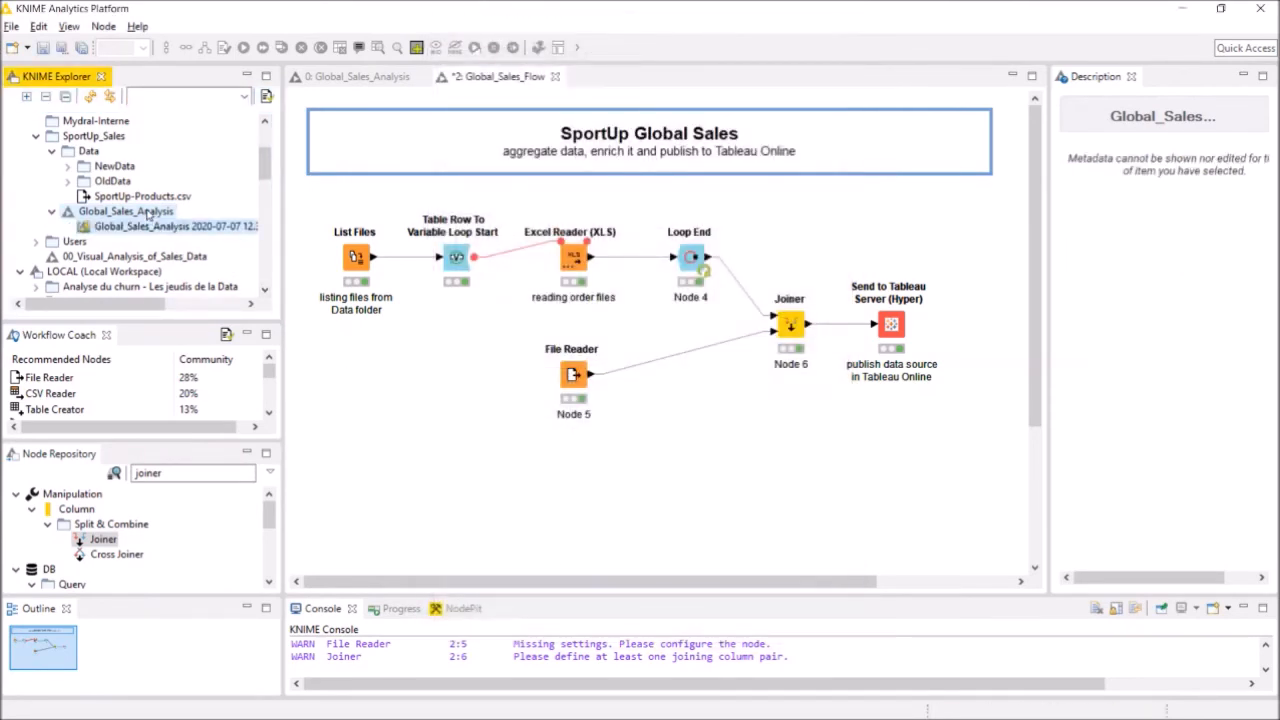
# Try out a server schedule for Global_Sales_Analysis with execution repeated every 1 hour, review the standard job options, and cancel the dialog
pyautogui.rightClick(148, 214)
pyautogui.click(205, 293)
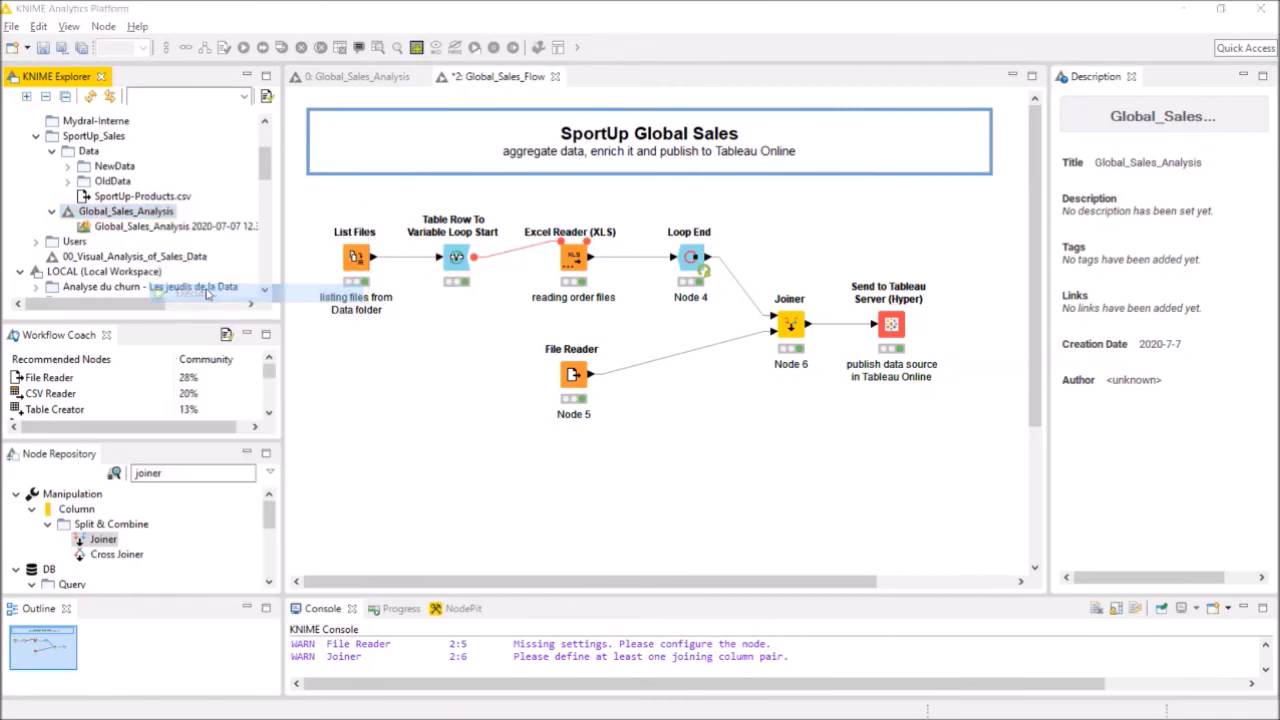
pyautogui.click(577, 119)
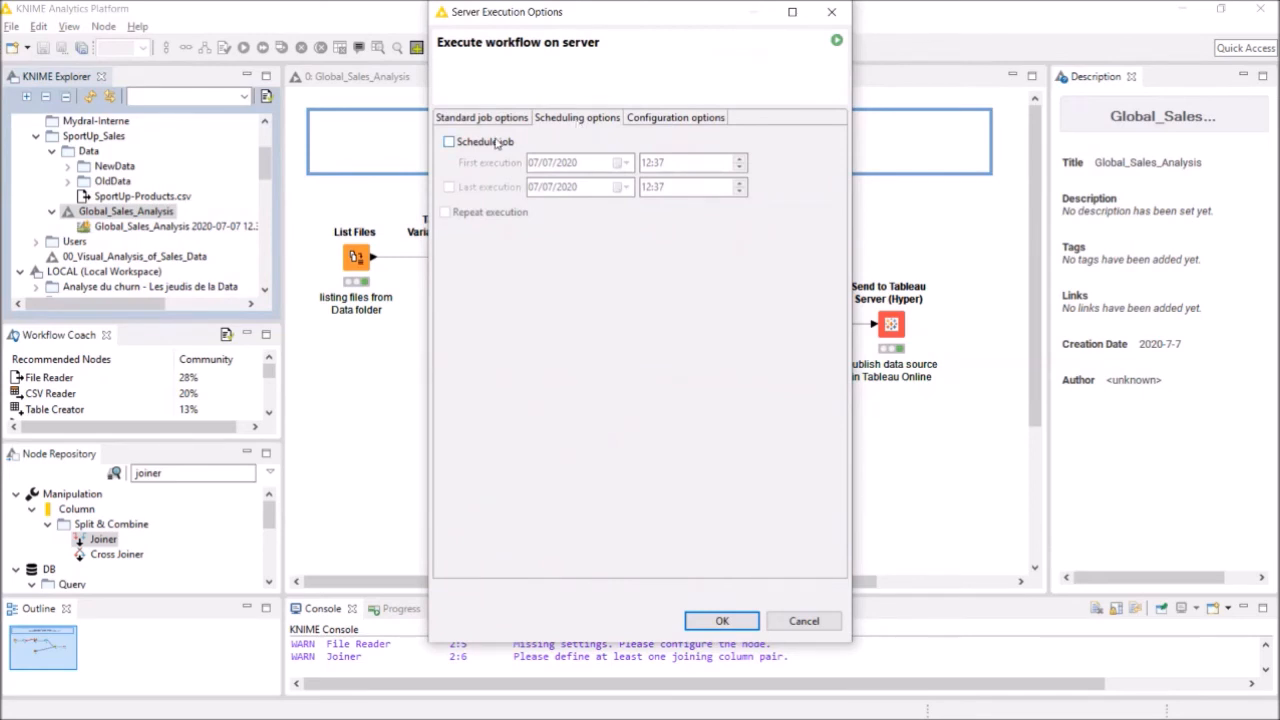
pyautogui.click(497, 143)
pyautogui.click(476, 215)
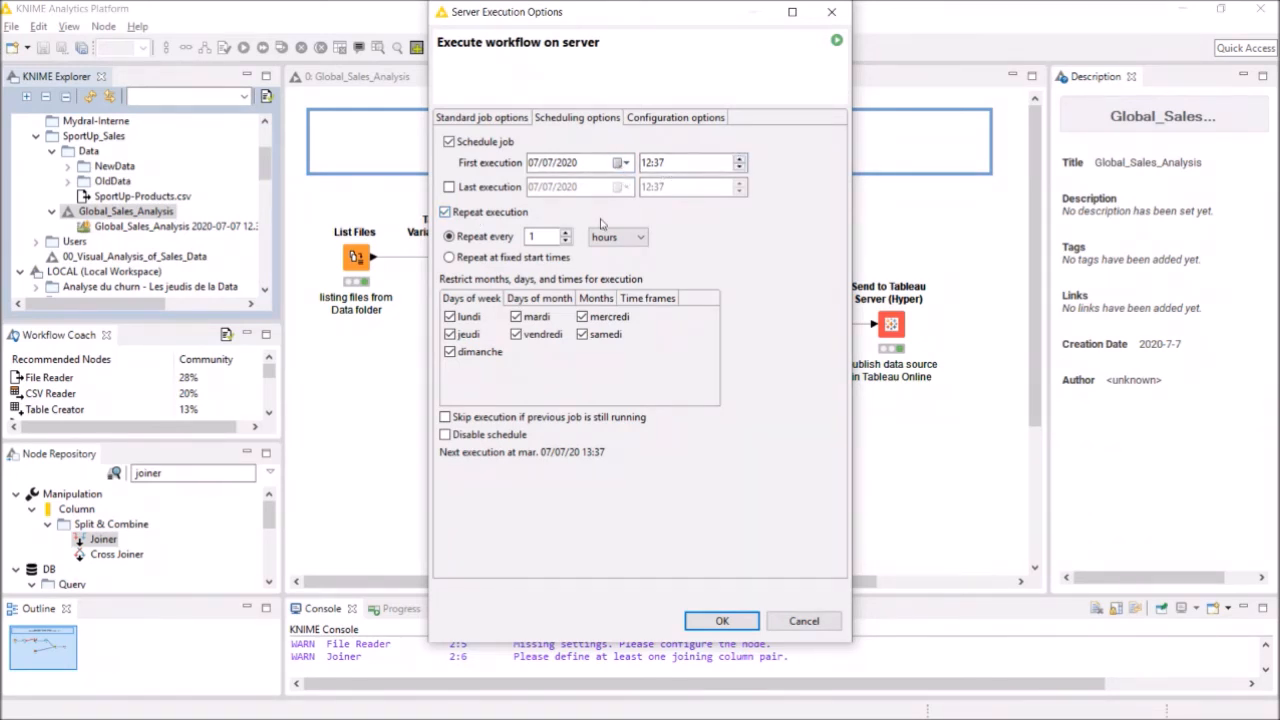
pyautogui.click(633, 238)
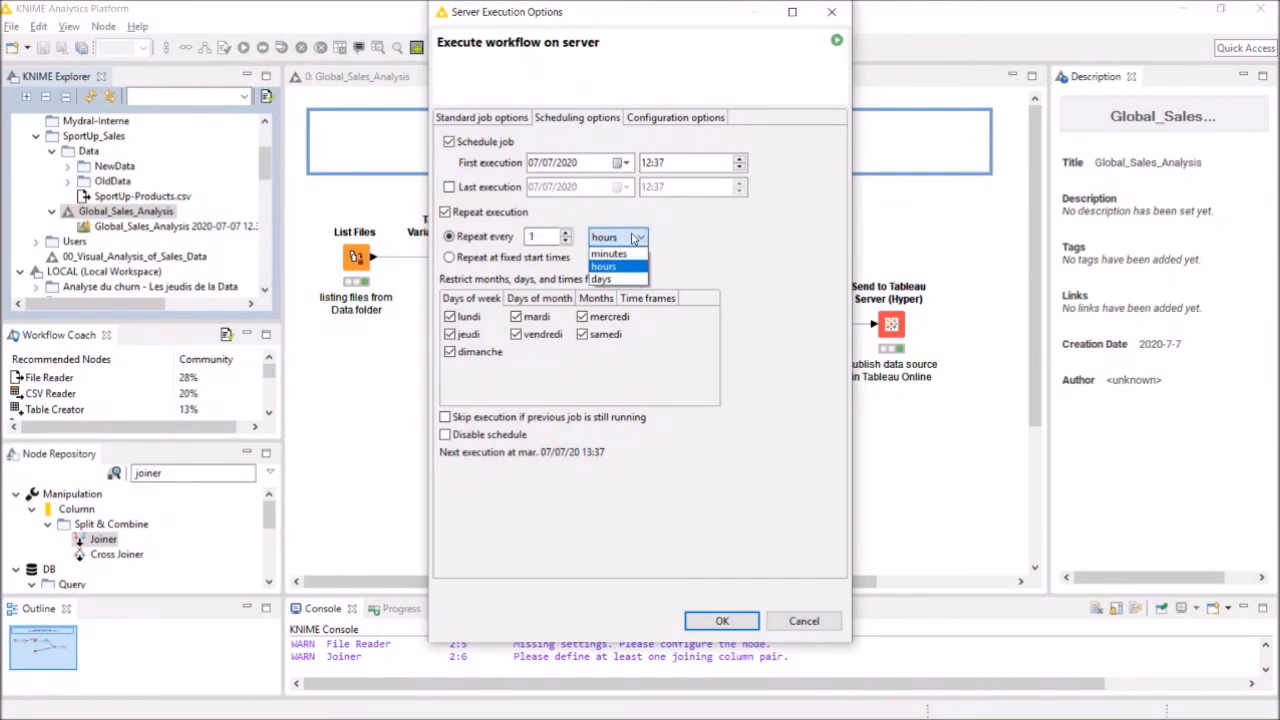
pyautogui.click(633, 238)
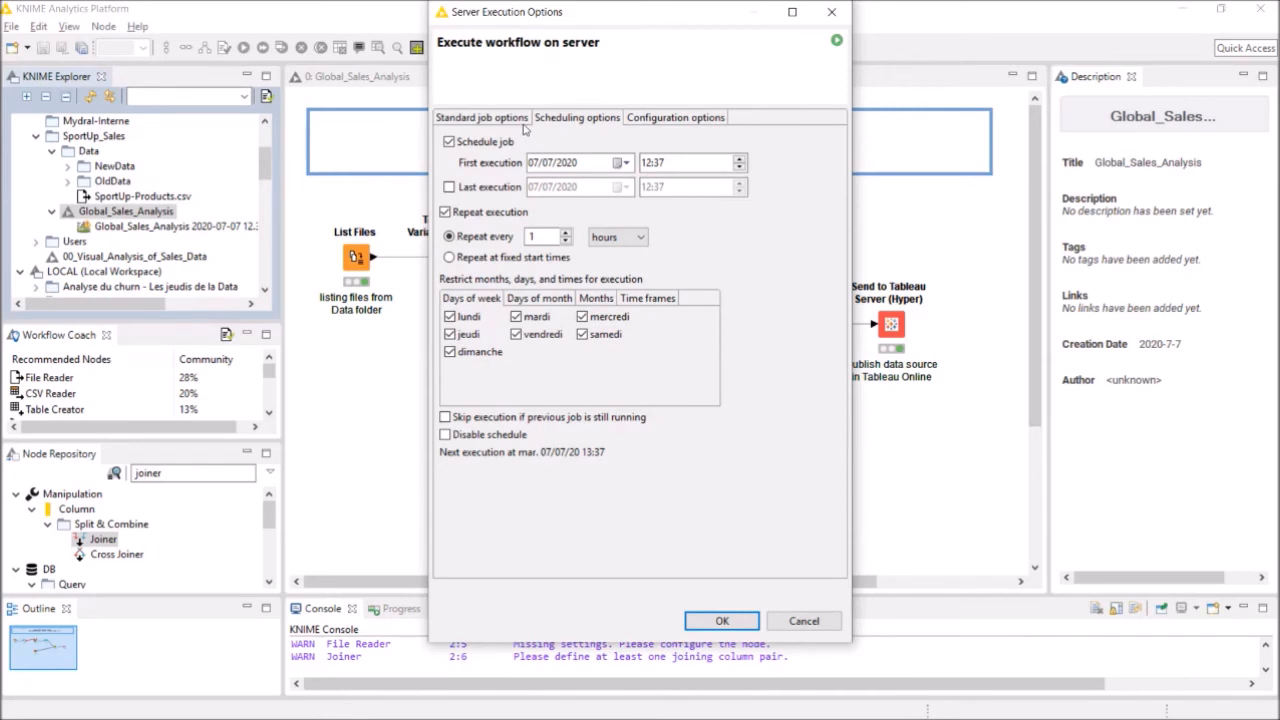
pyautogui.click(524, 118)
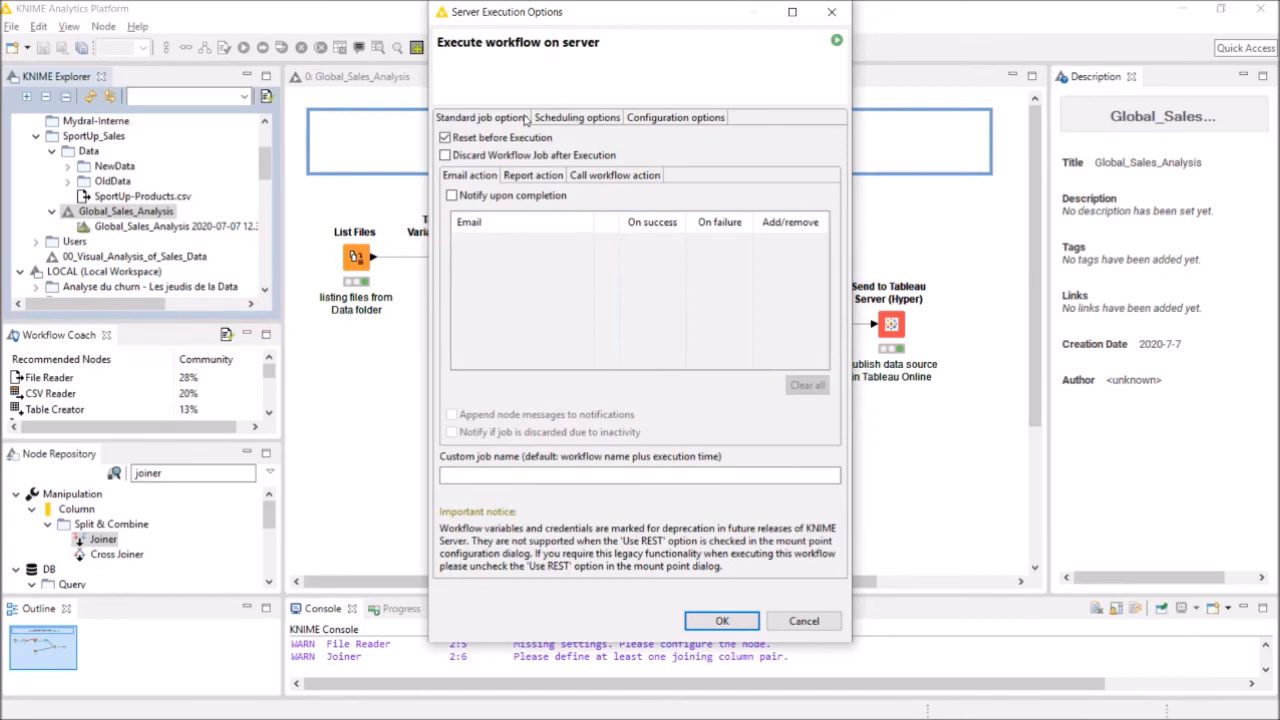
pyautogui.click(803, 621)
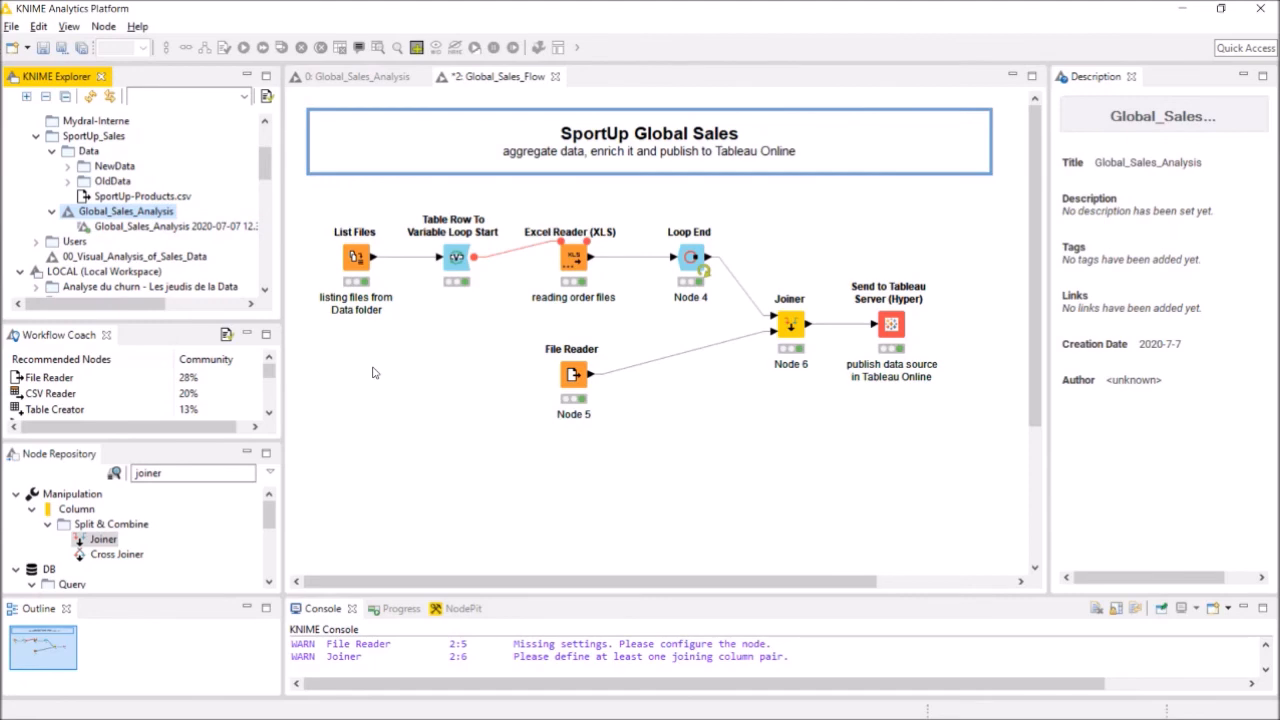
# Switch back to Tableau Online, refresh the SportUpGlobalSales data source (Actualiser), and inspect the United Kingdom Bikes bar
pyautogui.hotkey('alt', 'Tab')
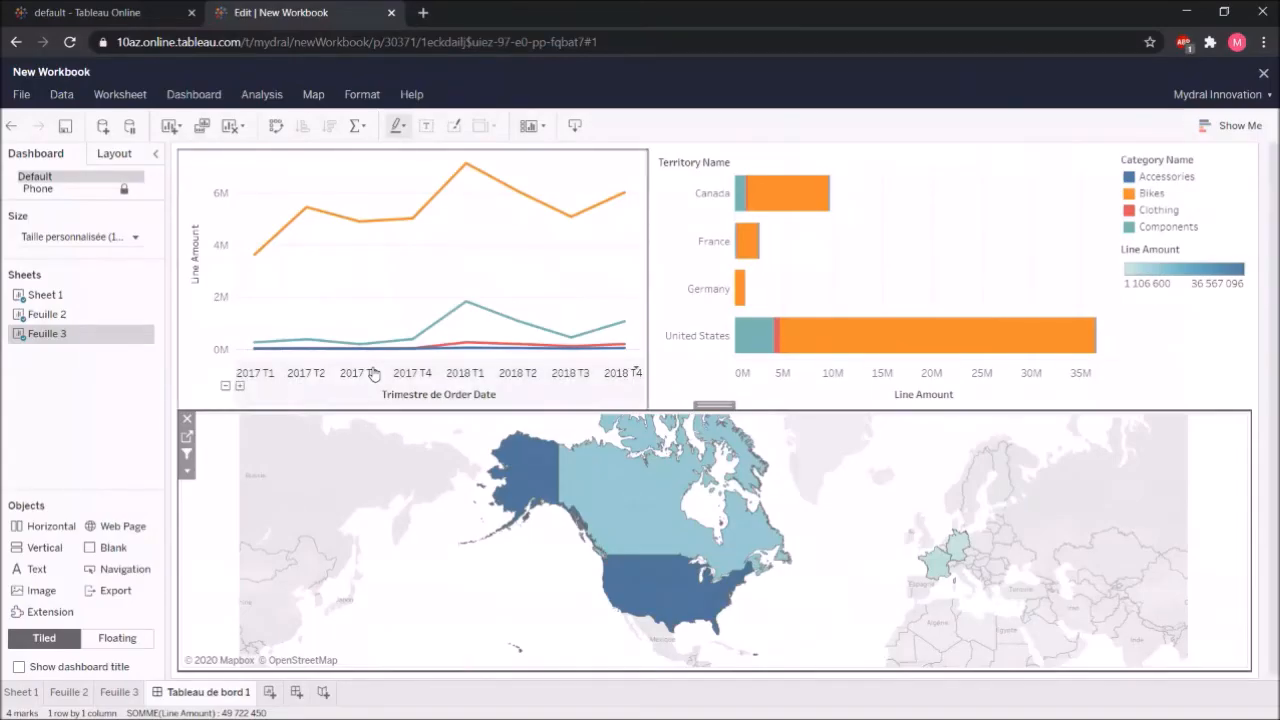
pyautogui.click(71, 97)
pyautogui.moveTo(86, 155)
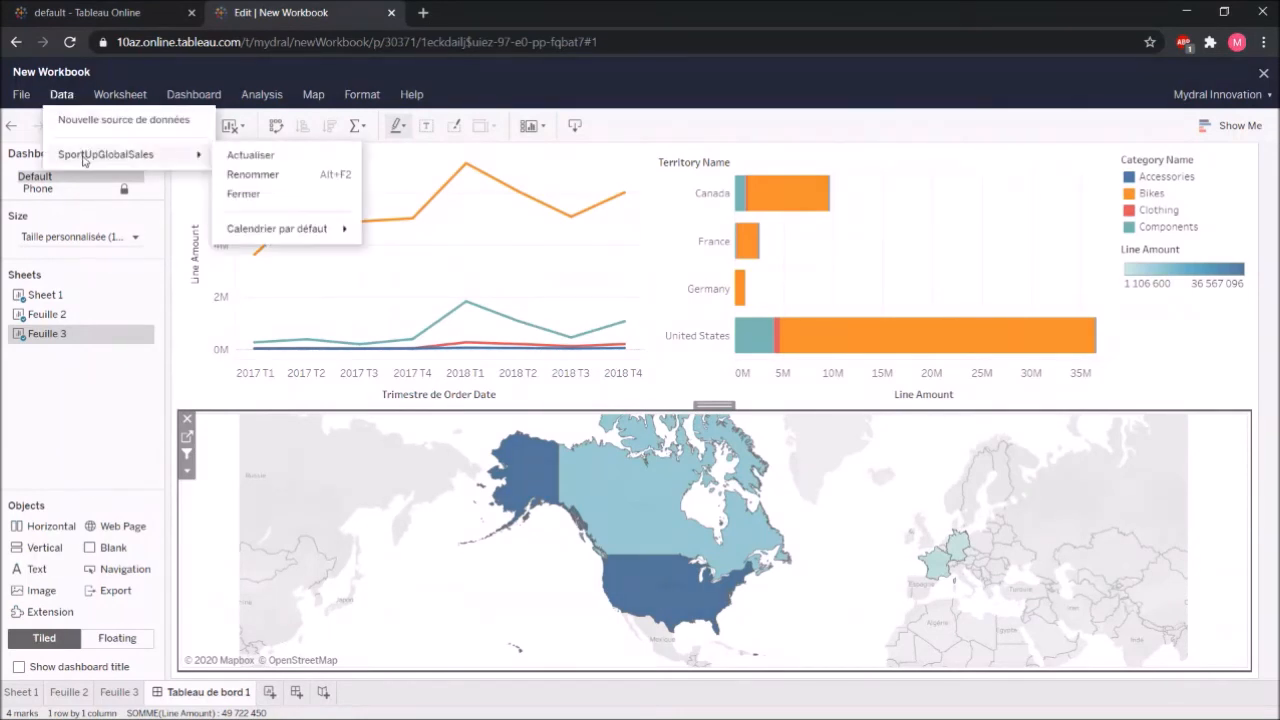
pyautogui.click(248, 156)
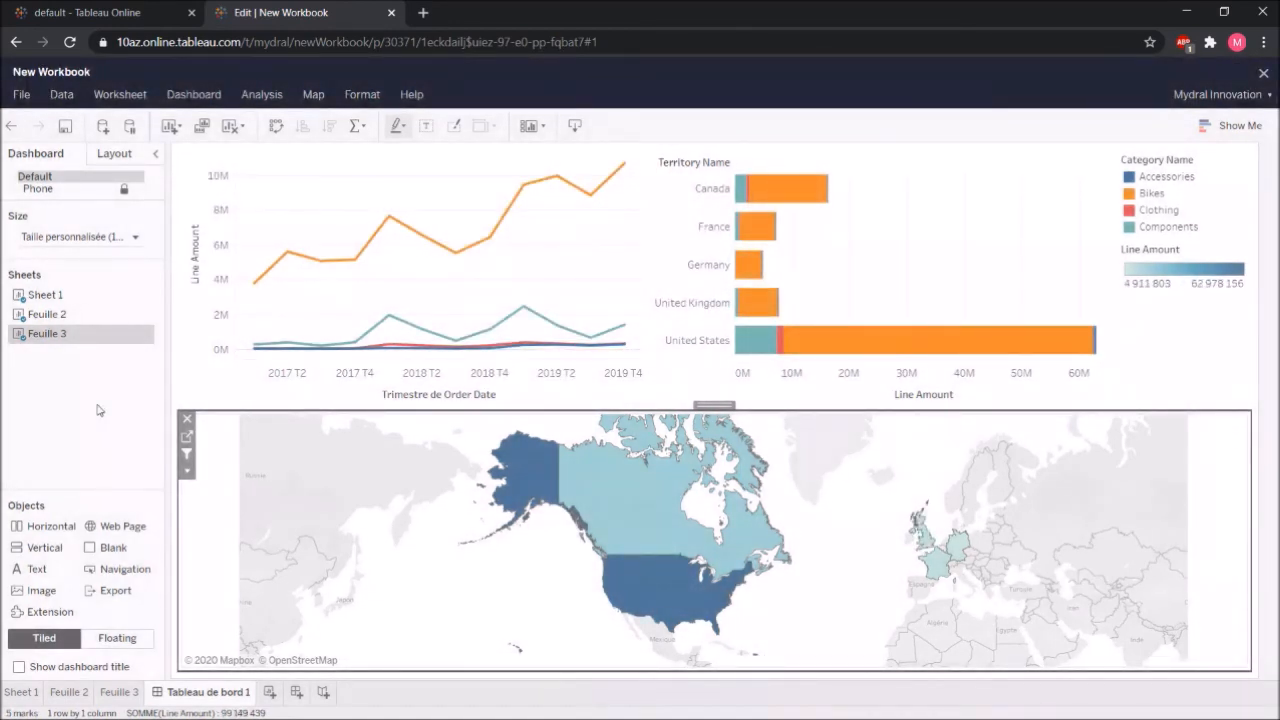
pyautogui.moveTo(772, 297)
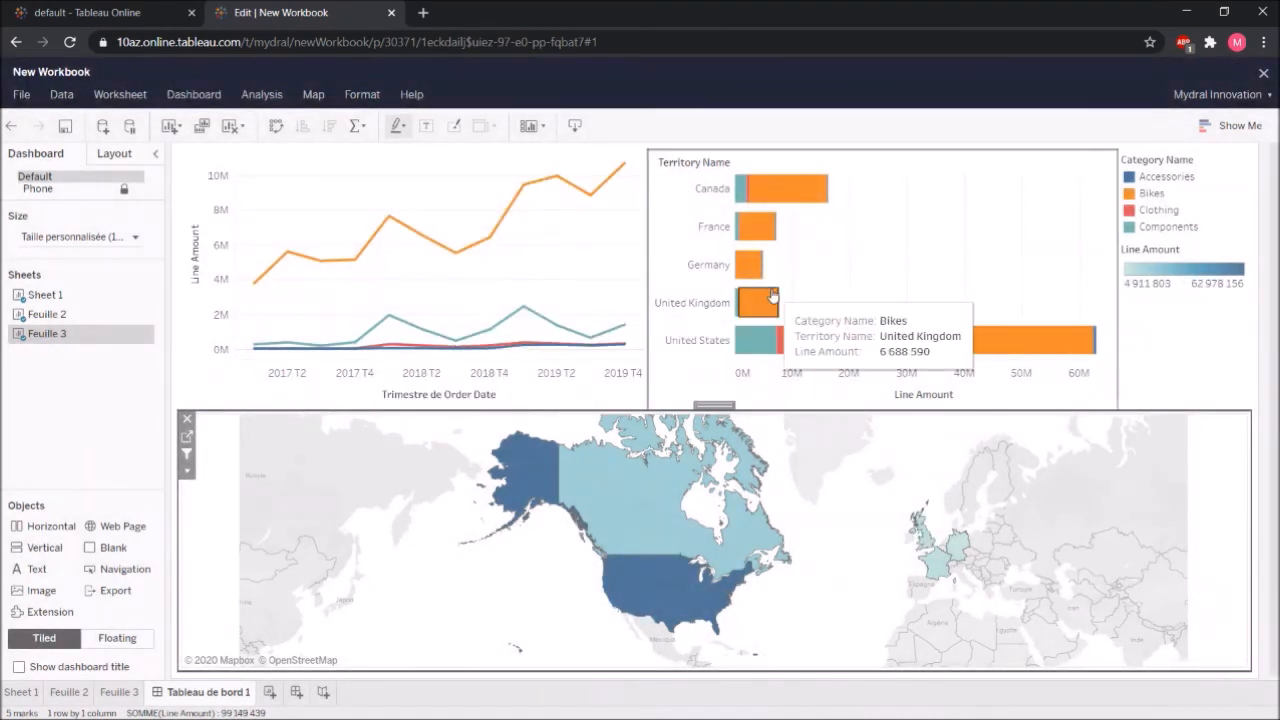